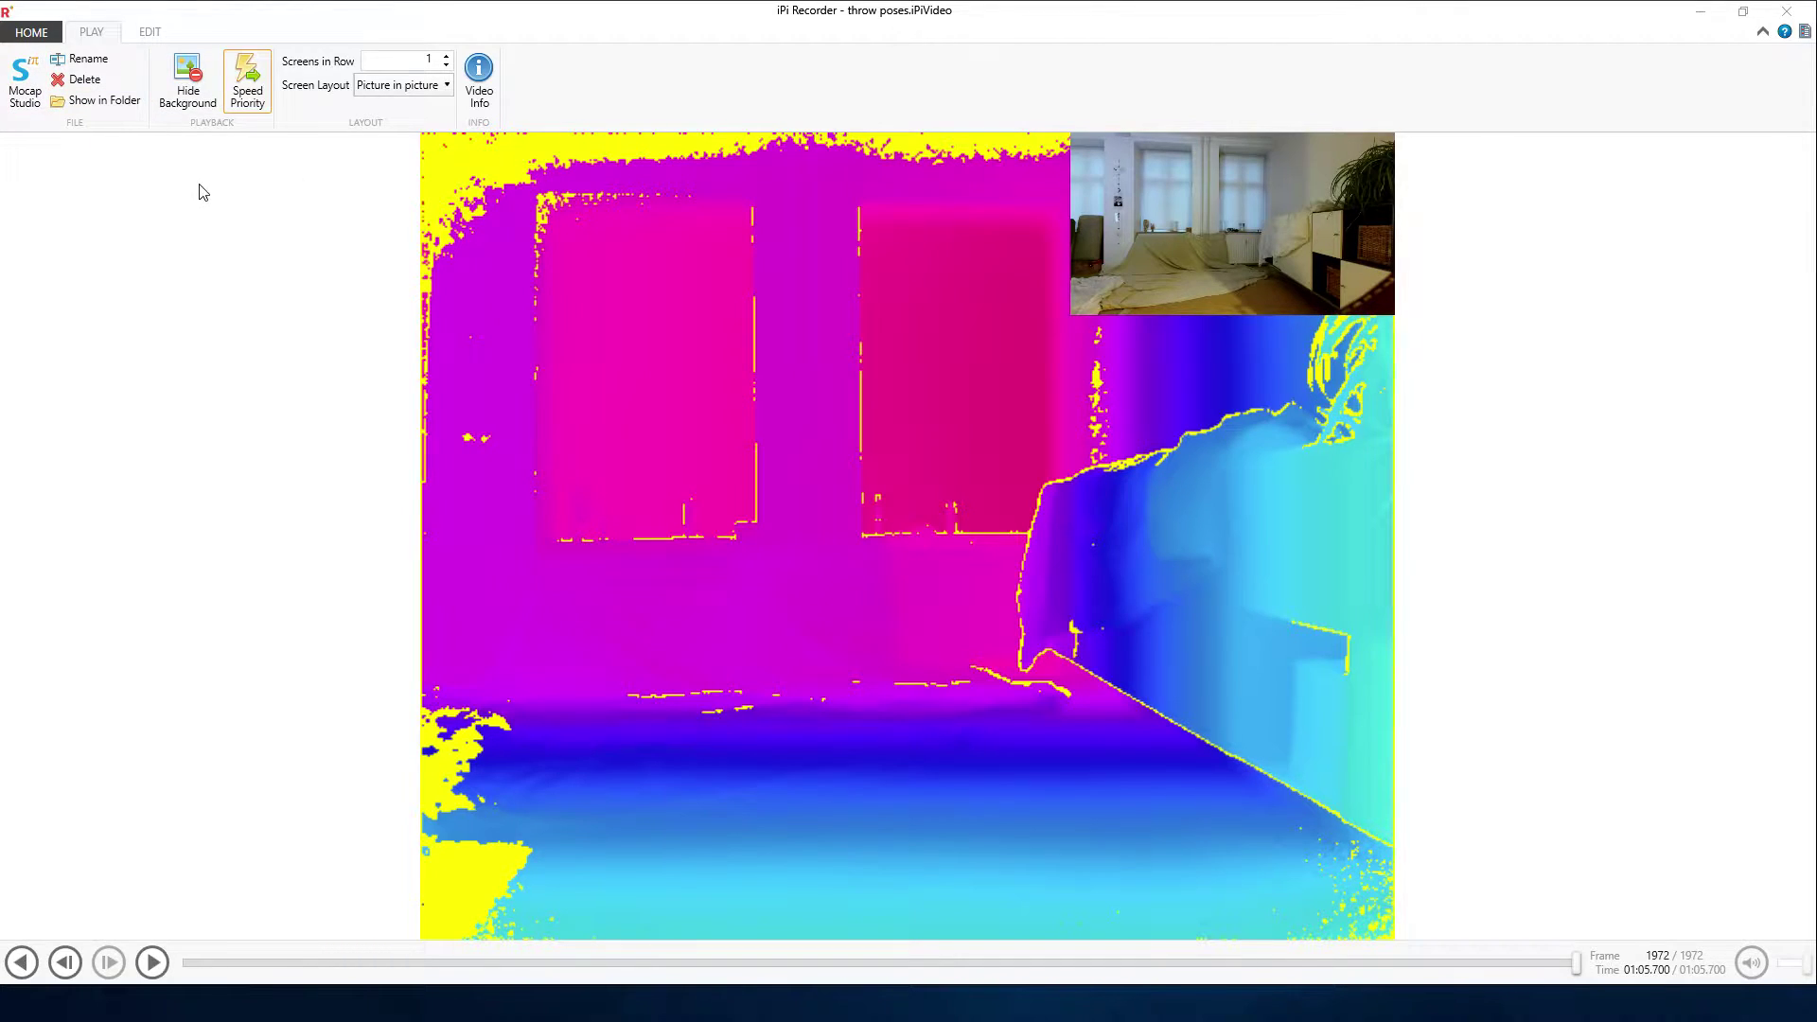
Step: Replay the throw poses depth recording from frame 1
{"action": "left_click", "coordinate": [155, 964]}
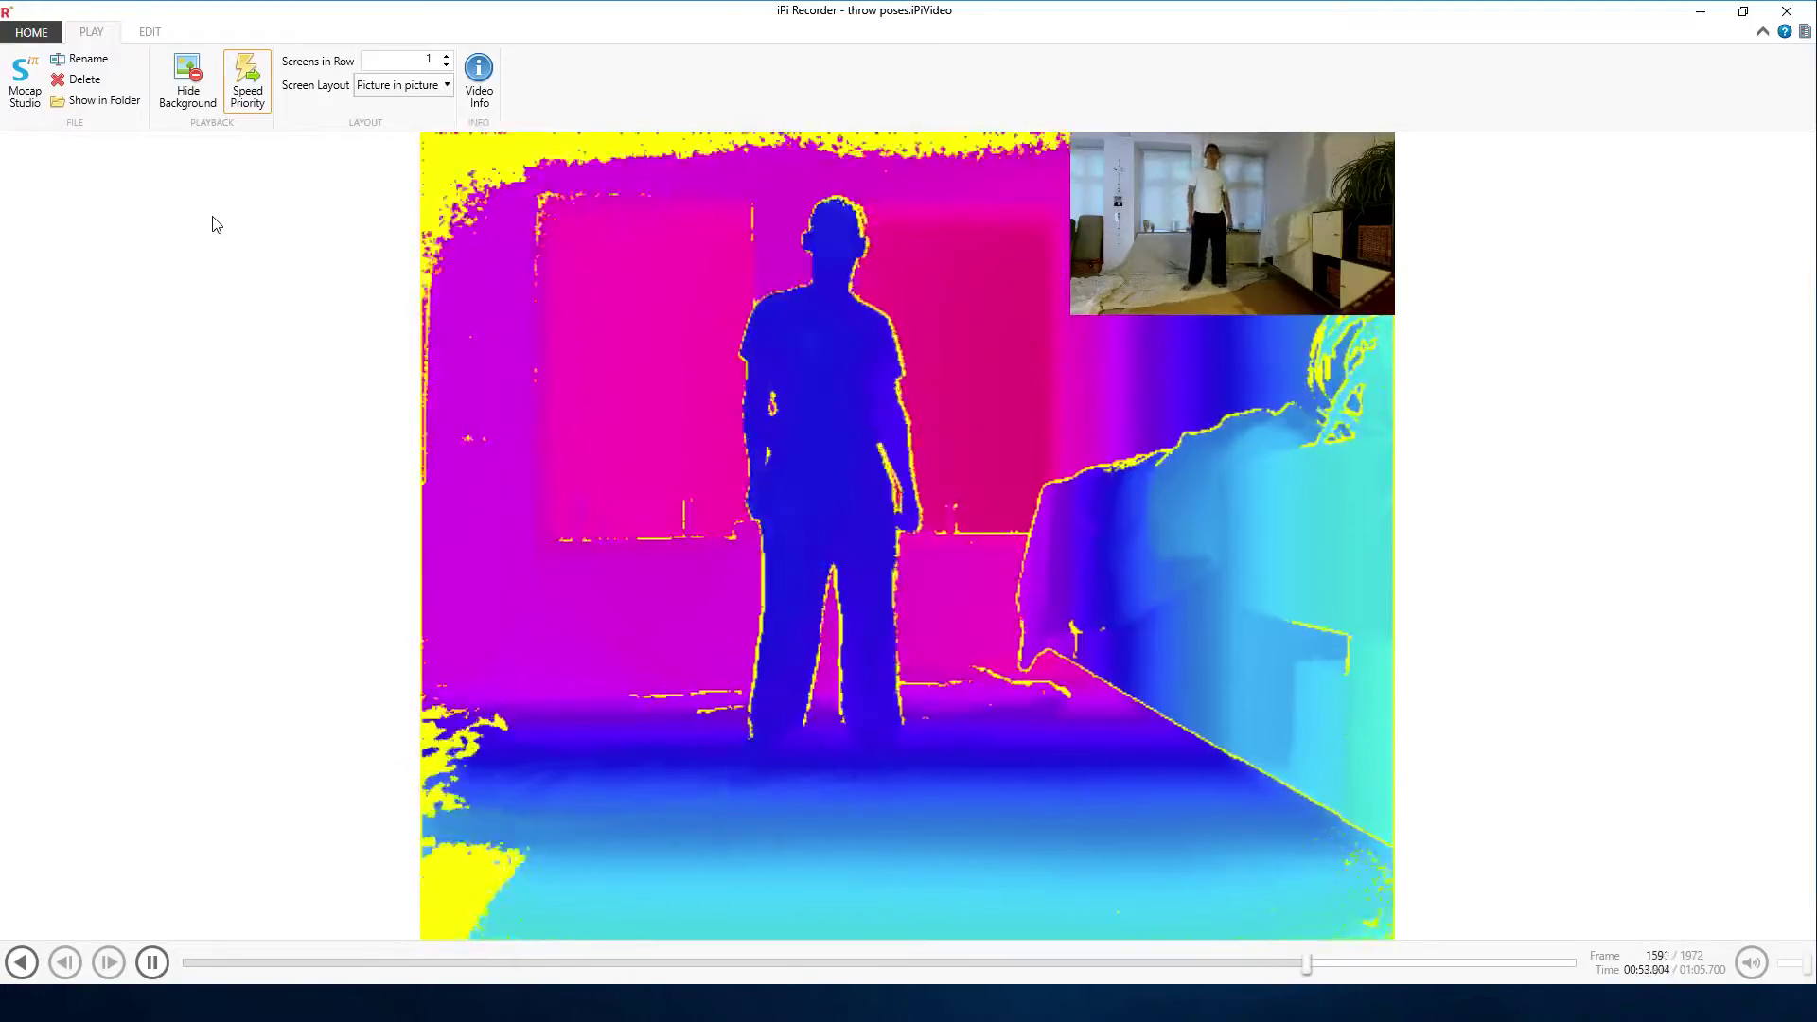
Step: Return to the iPi Recorder home screen and pick the throw poses entry in recent recordings
{"action": "left_click", "coordinate": [32, 32]}
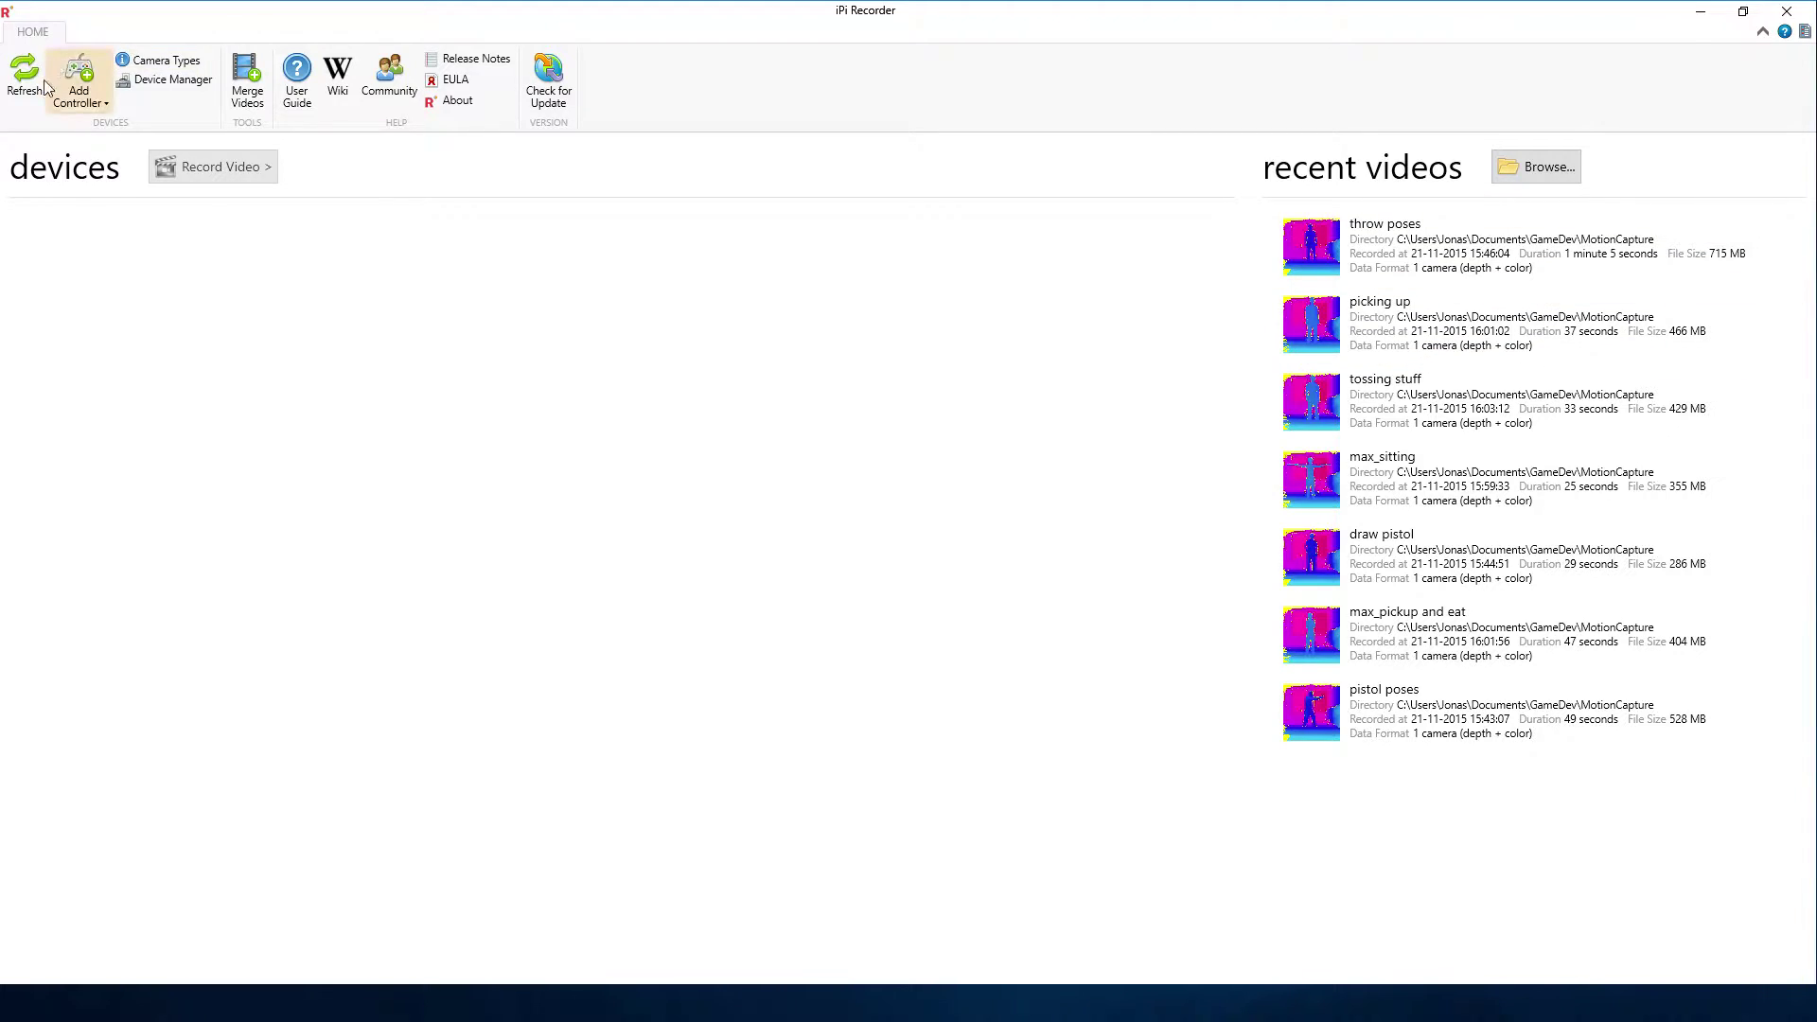
{"action": "left_click", "coordinate": [1391, 262]}
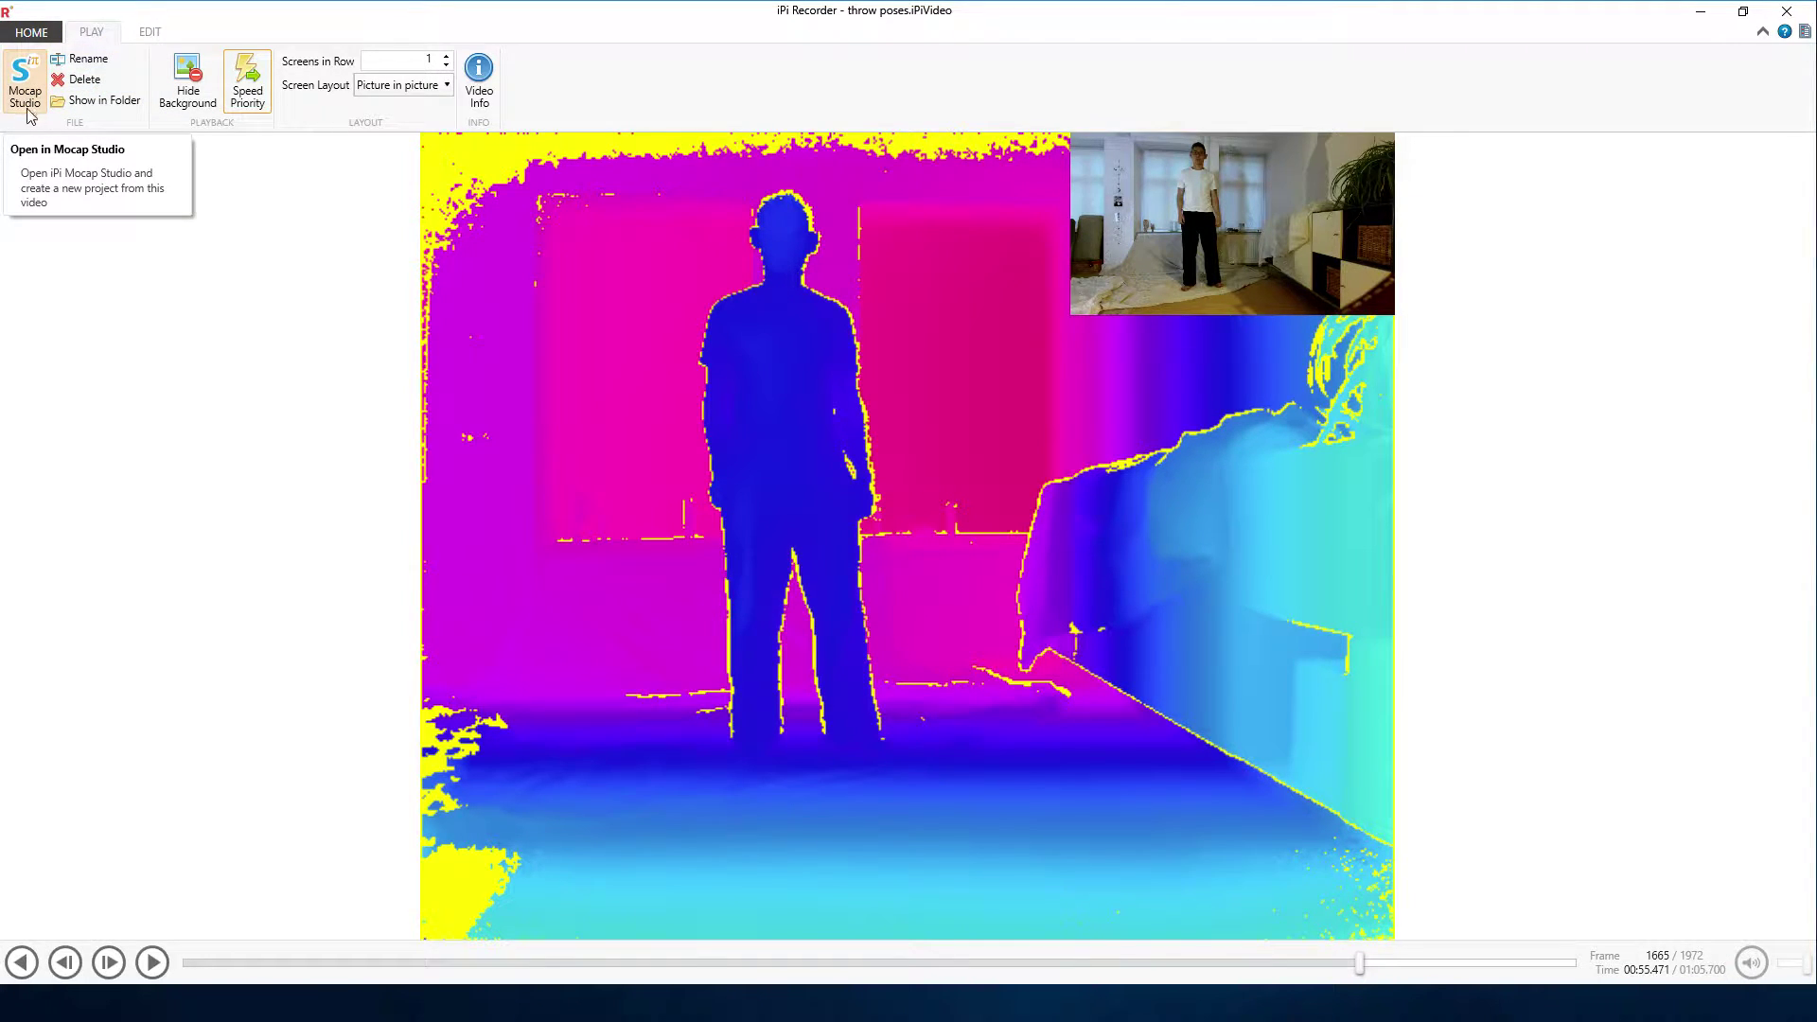
{"action": "left_click", "coordinate": [31, 31]}
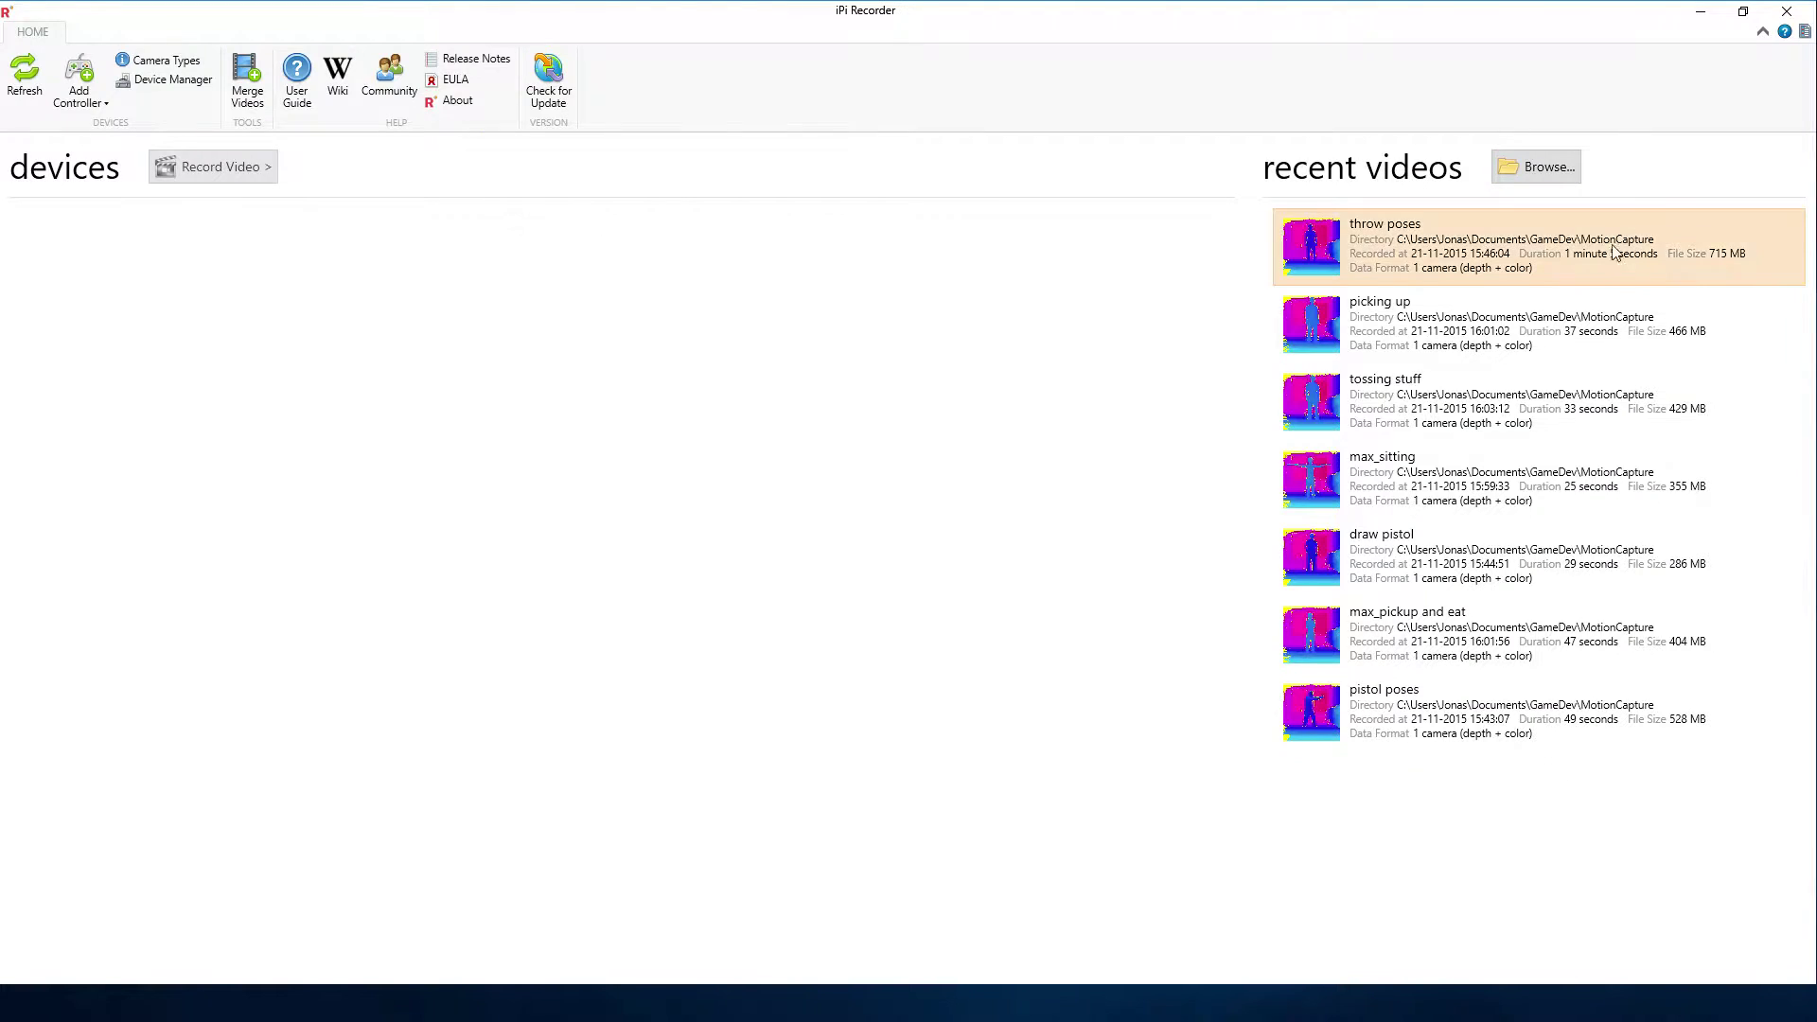
{"action": "left_click", "coordinate": [1511, 268]}
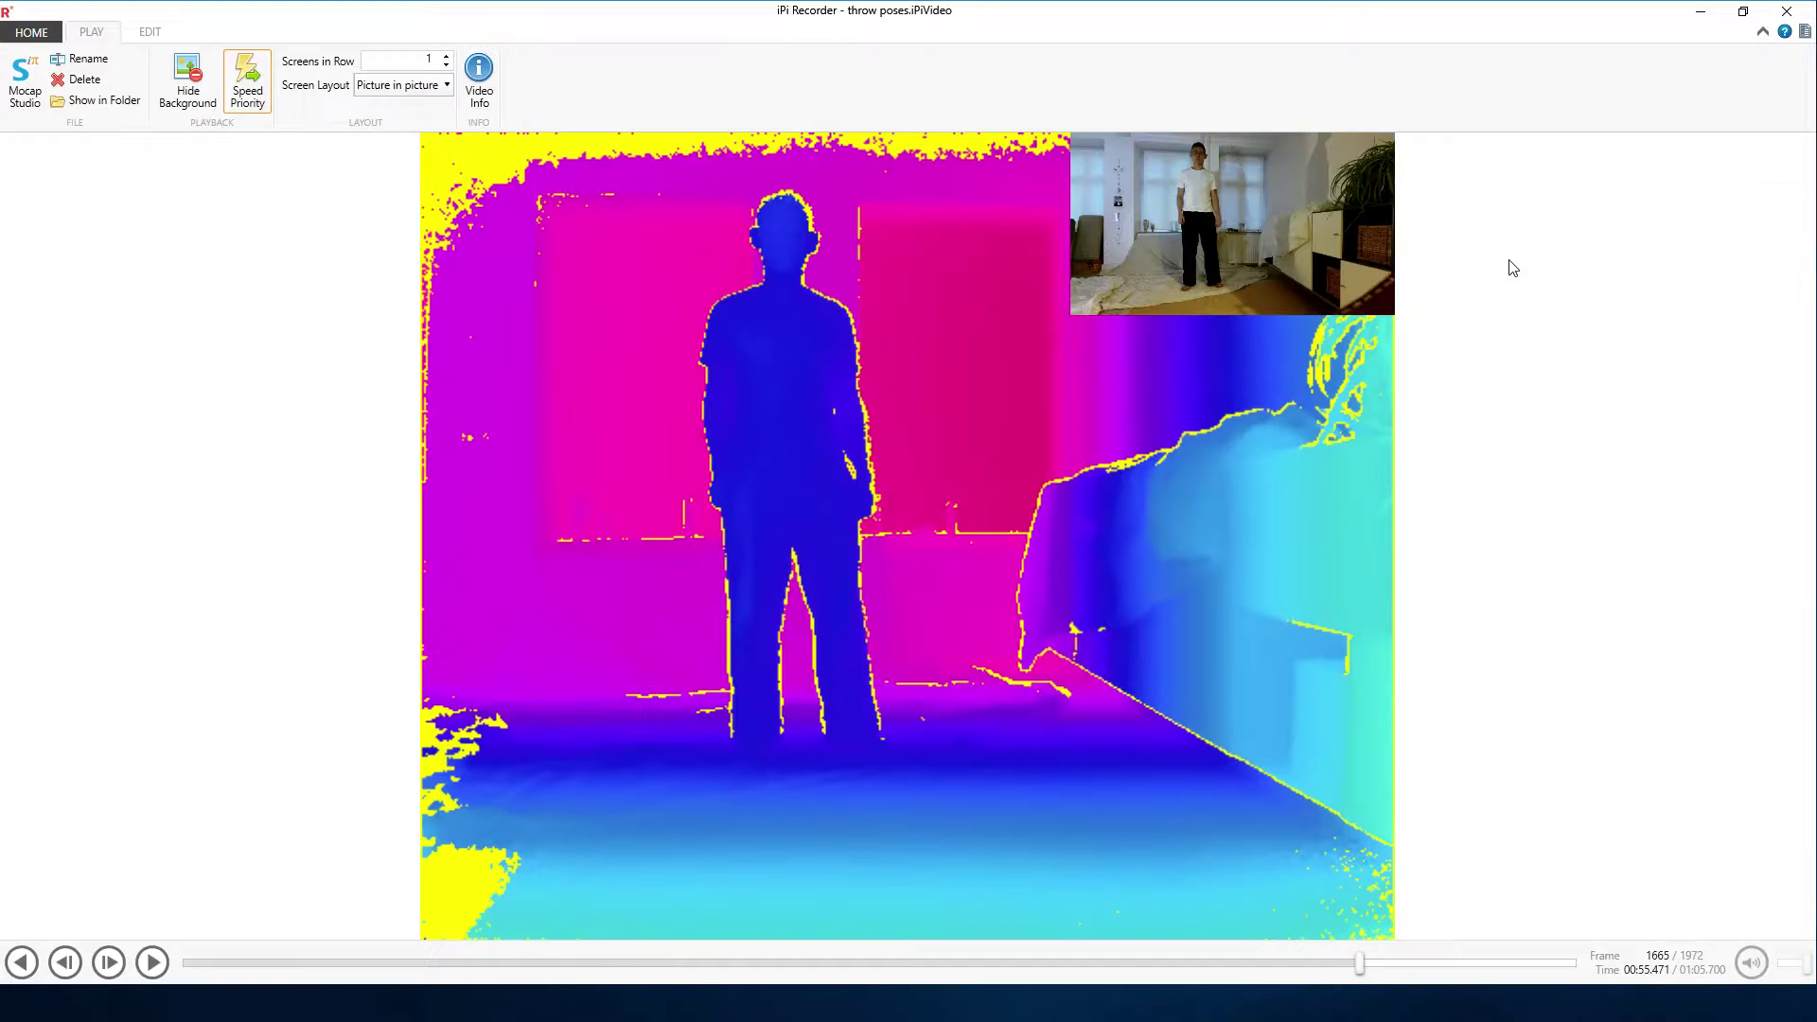
{"action": "left_click", "coordinate": [44, 34]}
{"action": "mouse_move", "coordinate": [1471, 260]}
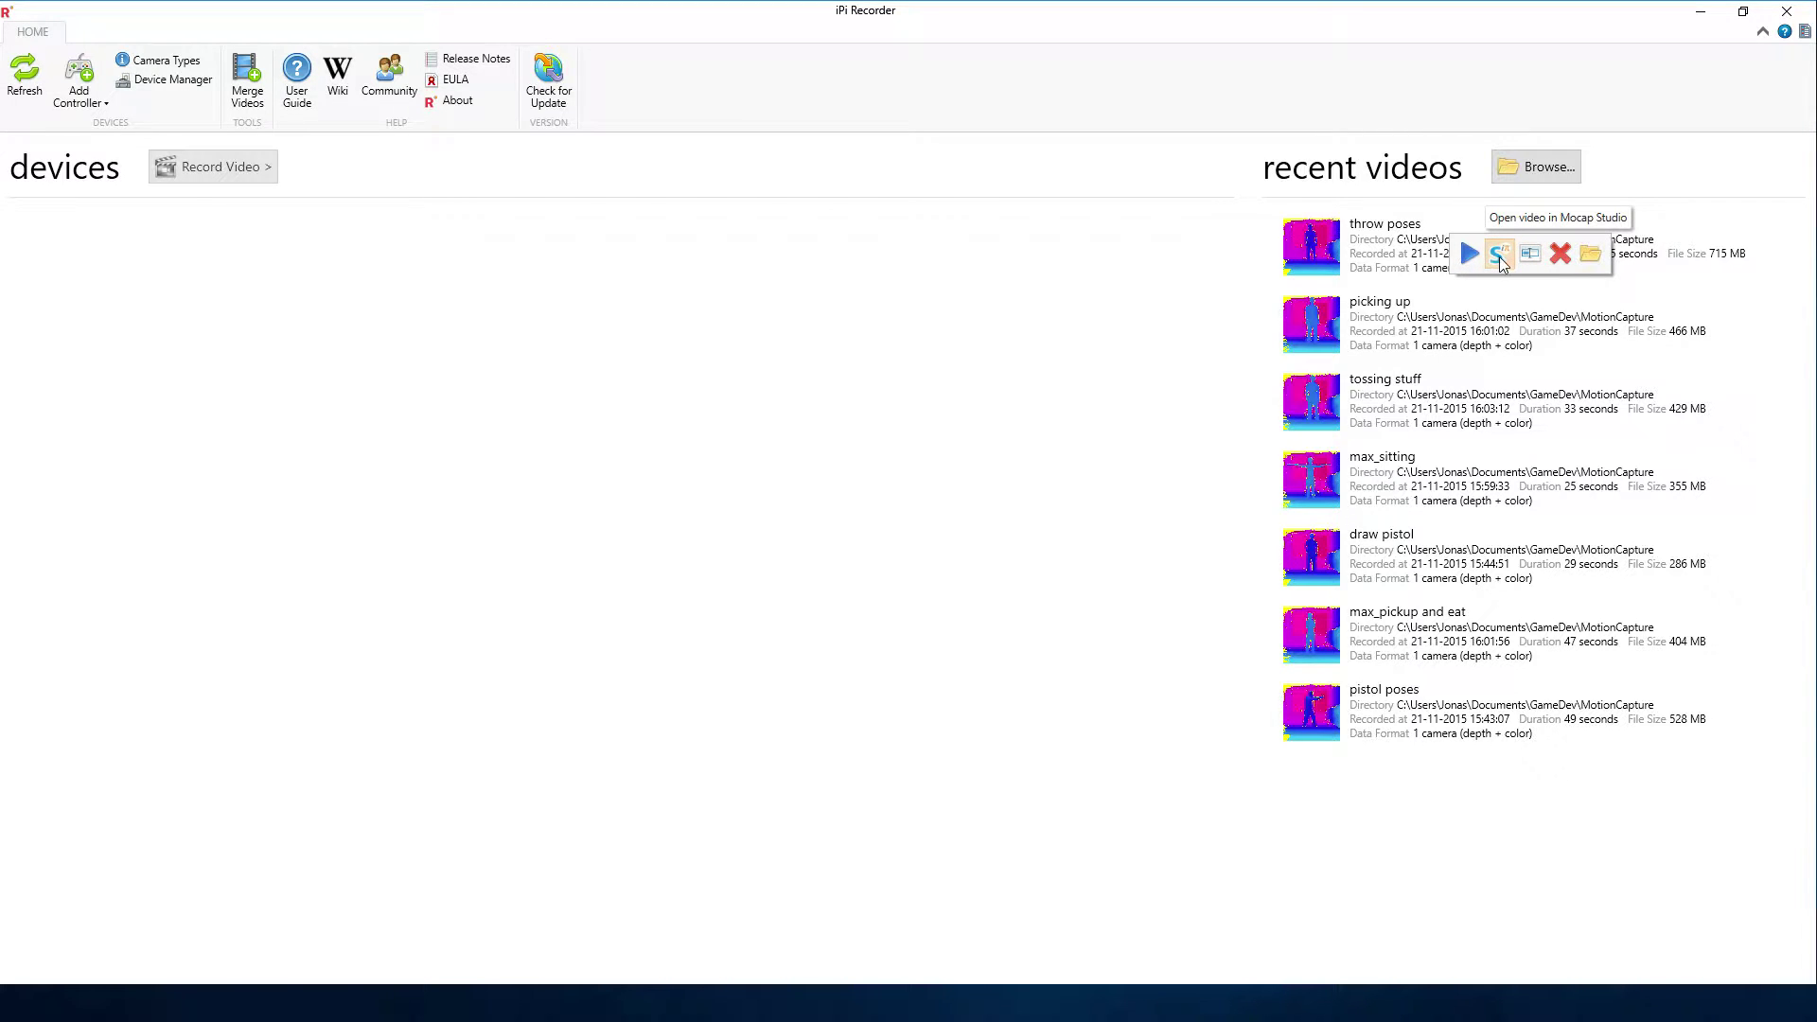
Step: Open throw poses as a Mocap Studio project and toggle the video background and actor skin display
{"action": "left_click", "coordinate": [1499, 257]}
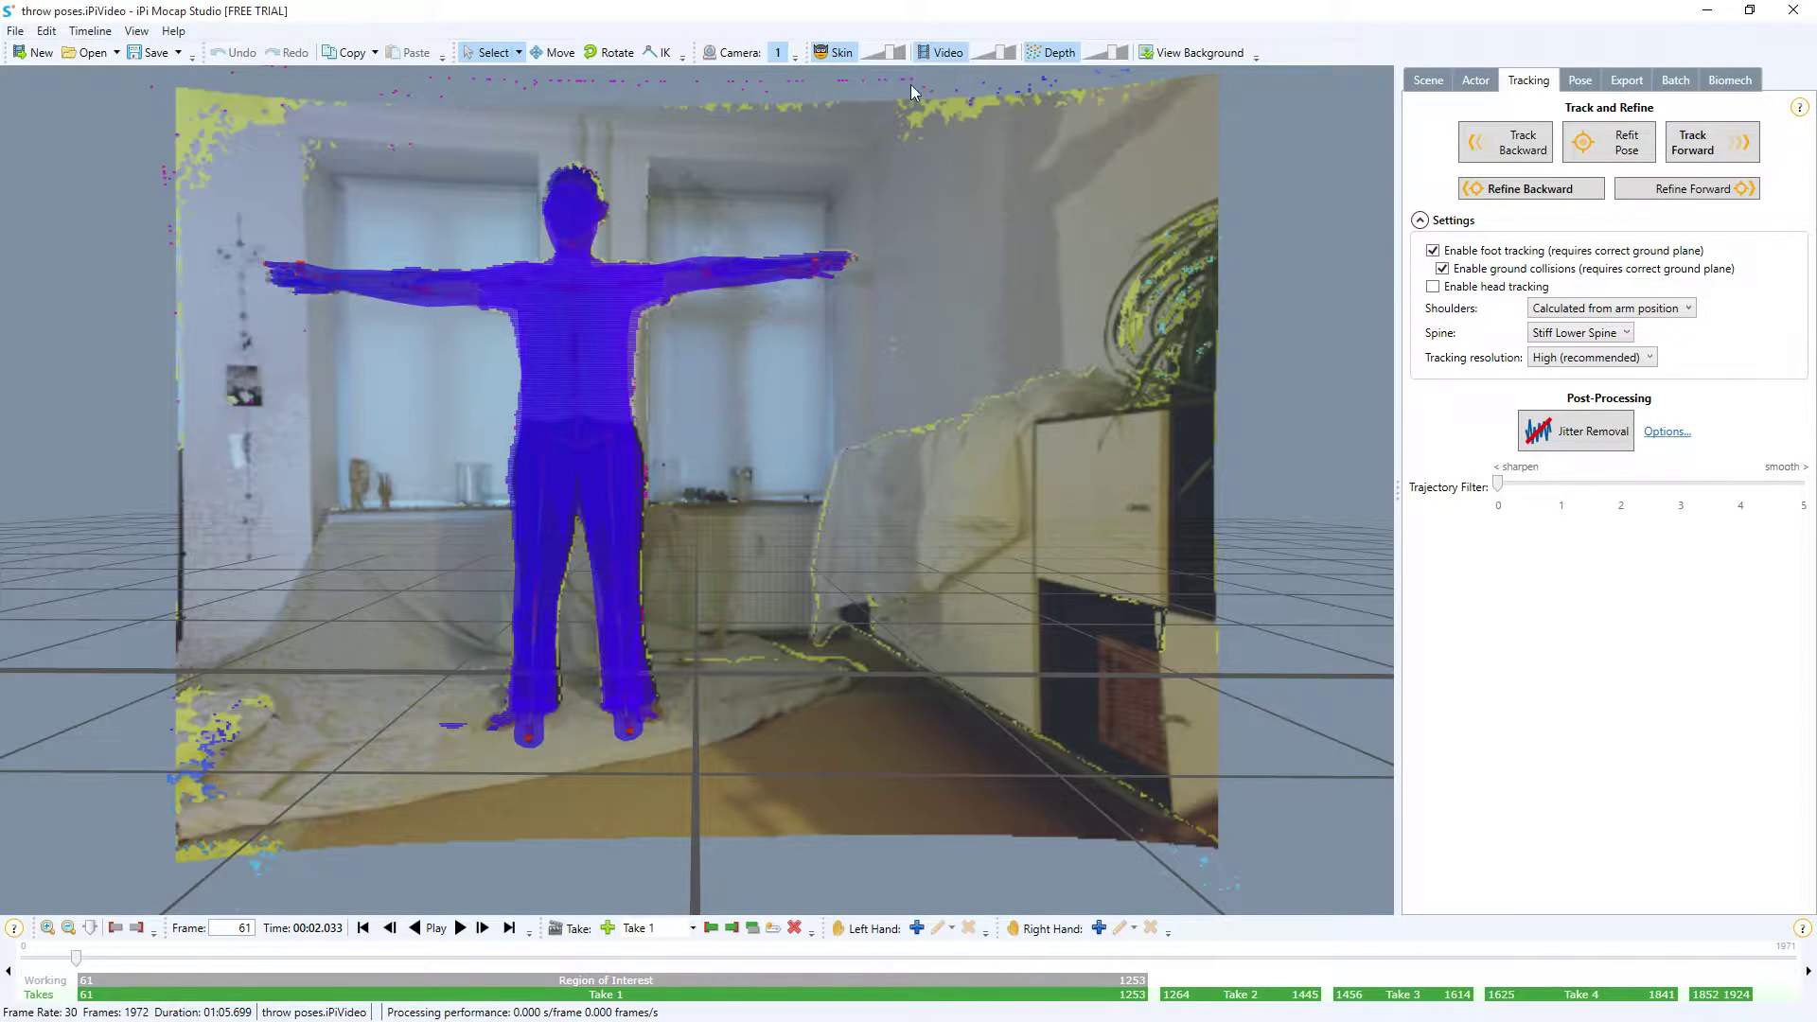
{"action": "left_click", "coordinate": [941, 54]}
{"action": "left_click", "coordinate": [942, 54]}
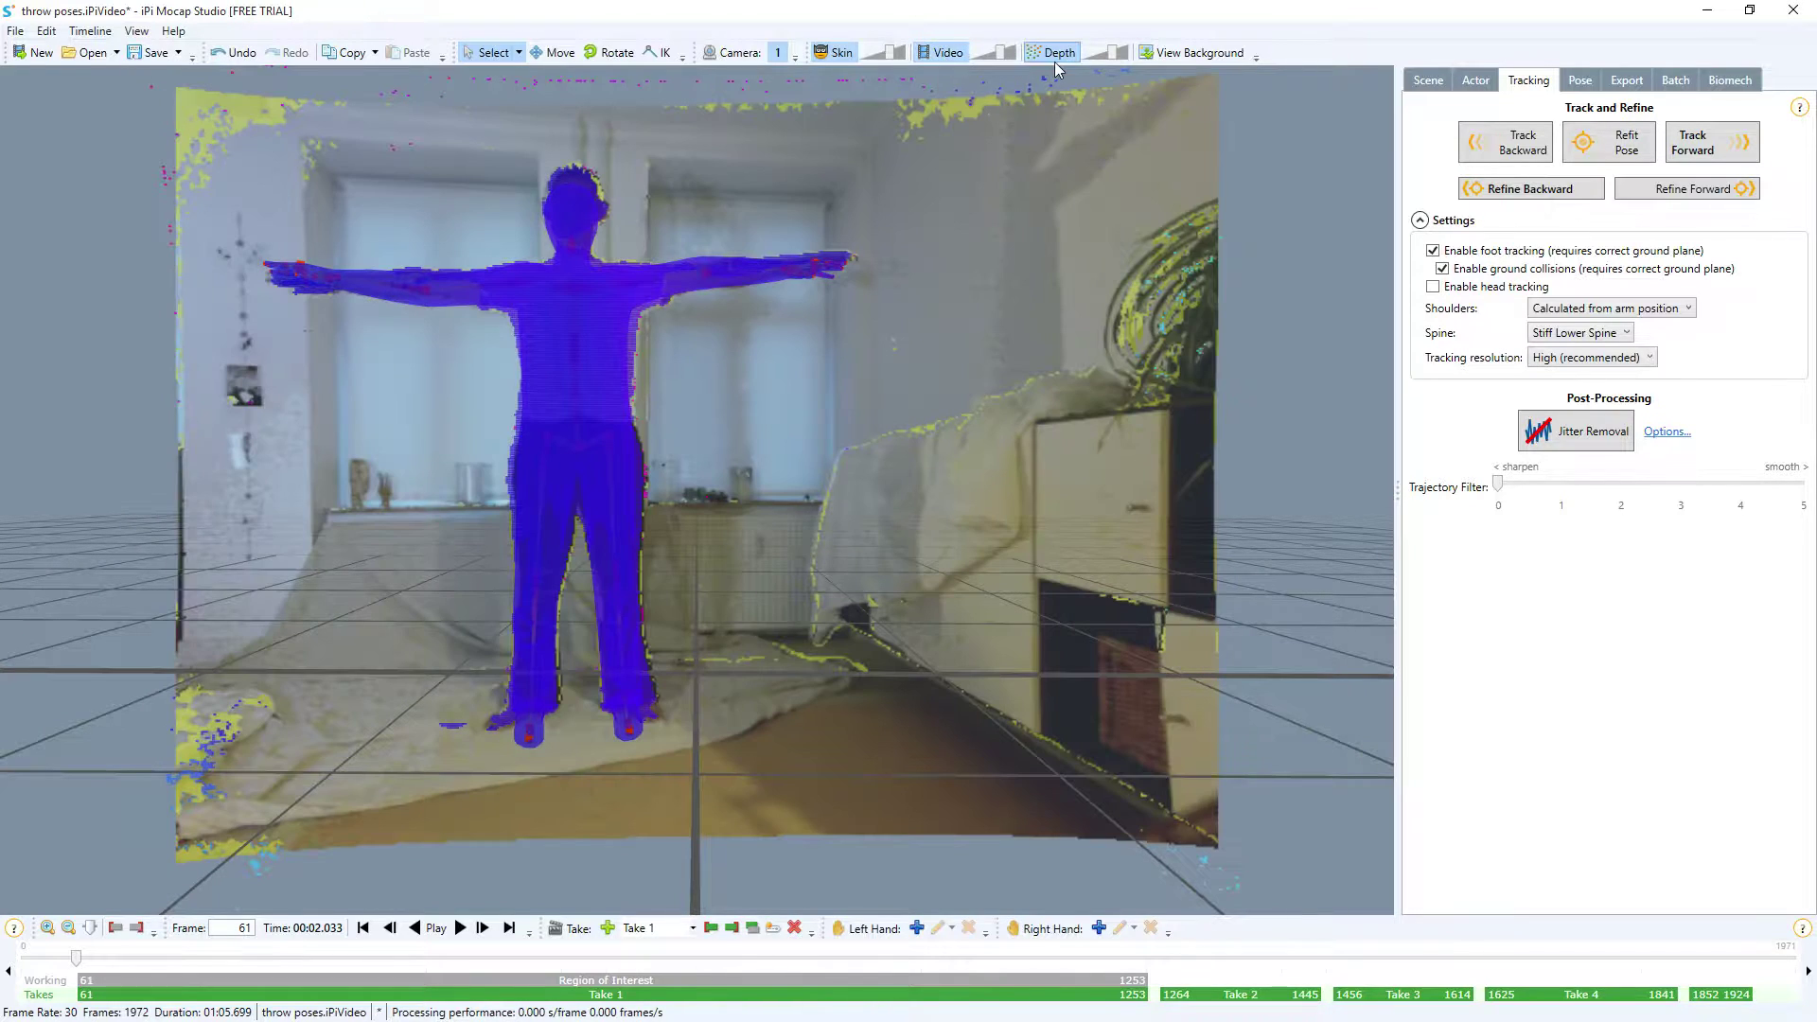
{"action": "left_click", "coordinate": [831, 54]}
{"action": "left_click", "coordinate": [838, 55]}
Step: Jump to frame 1267 at the start of Take 2 and compare the actor against the depth cloud
{"action": "middle_click_drag", "start_coordinate": [182, 414], "coordinate": [293, 460]}
{"action": "right_click_drag", "start_coordinate": [294, 460], "coordinate": [725, 498]}
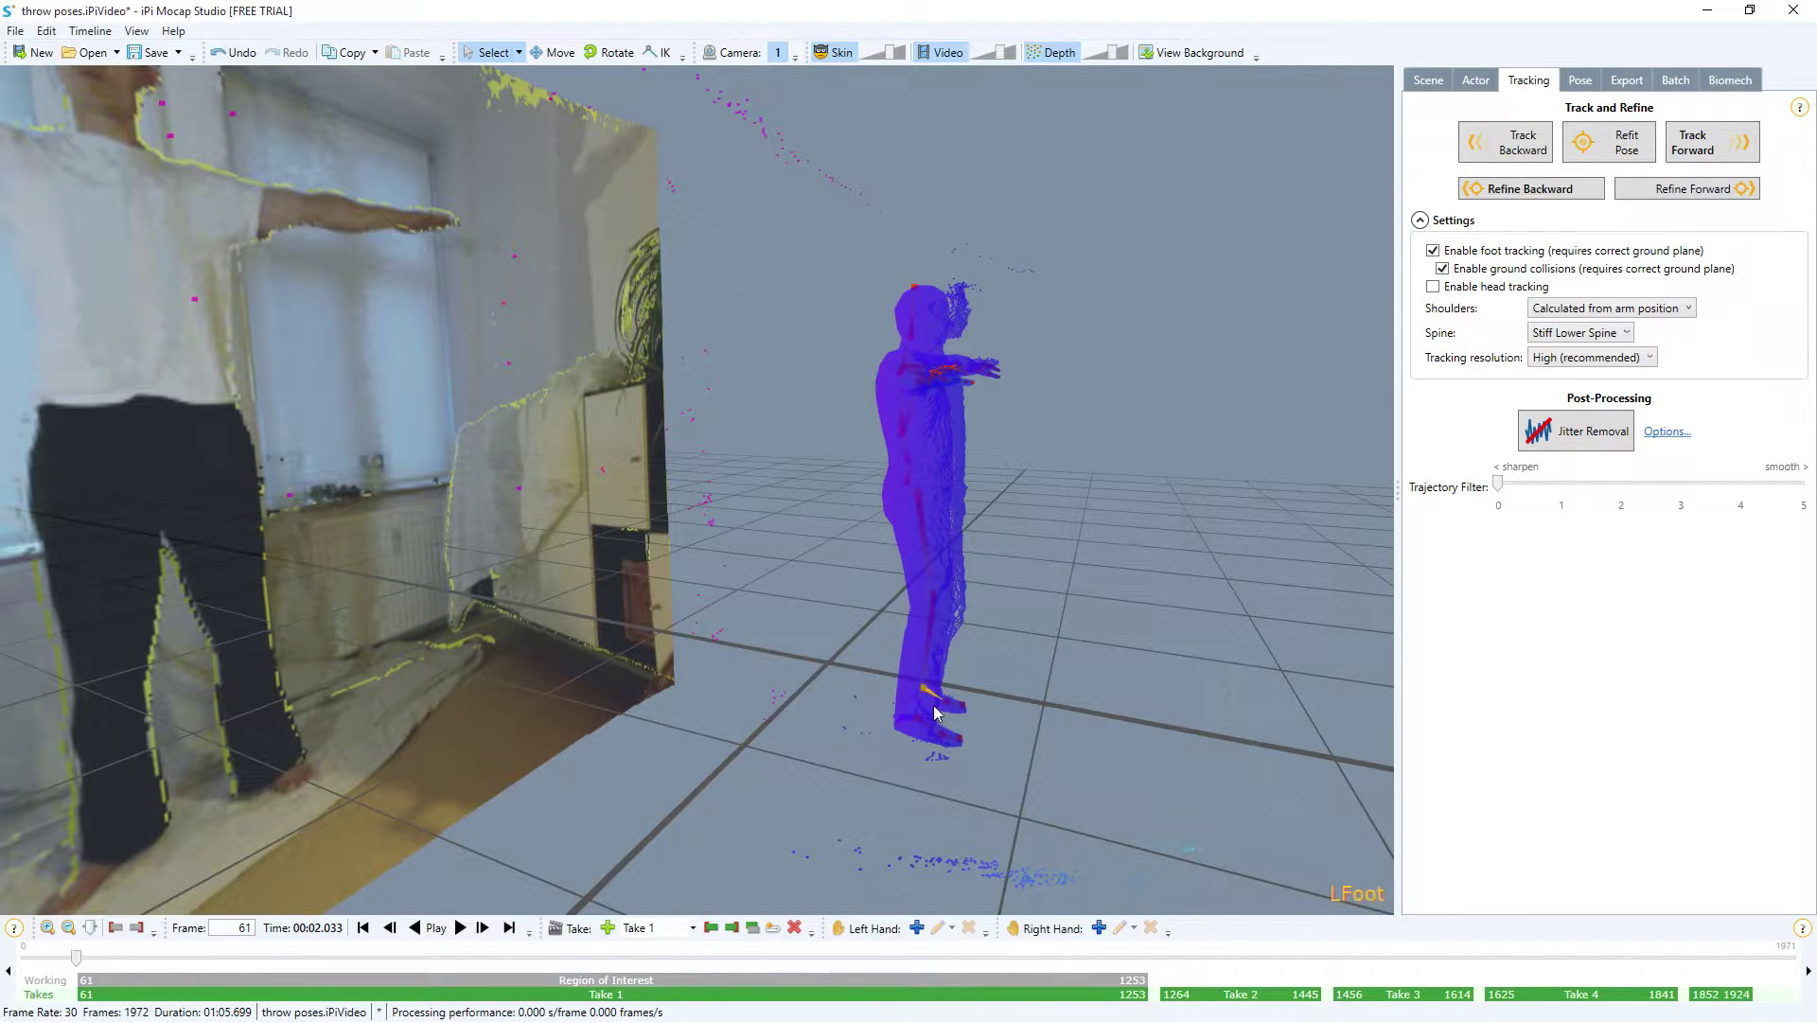
{"action": "right_click_drag", "start_coordinate": [904, 359], "coordinate": [719, 478]}
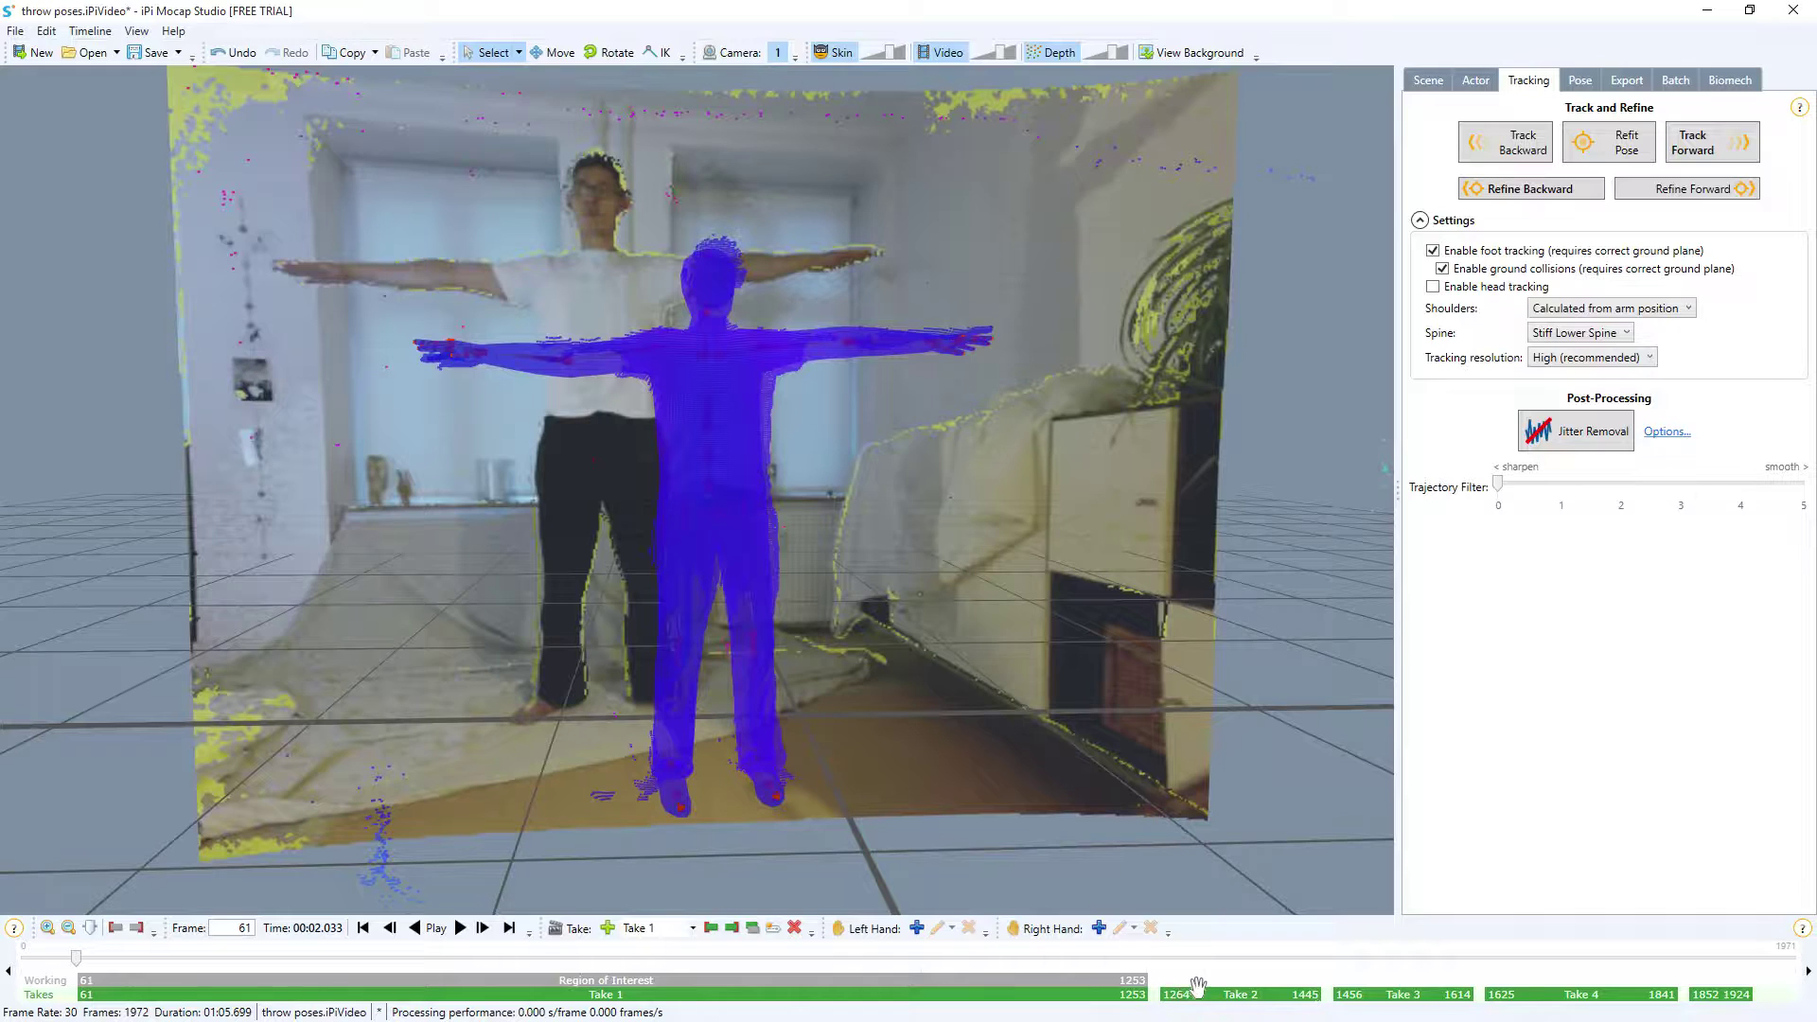
{"action": "left_click_drag", "start_coordinate": [78, 958], "coordinate": [1166, 990]}
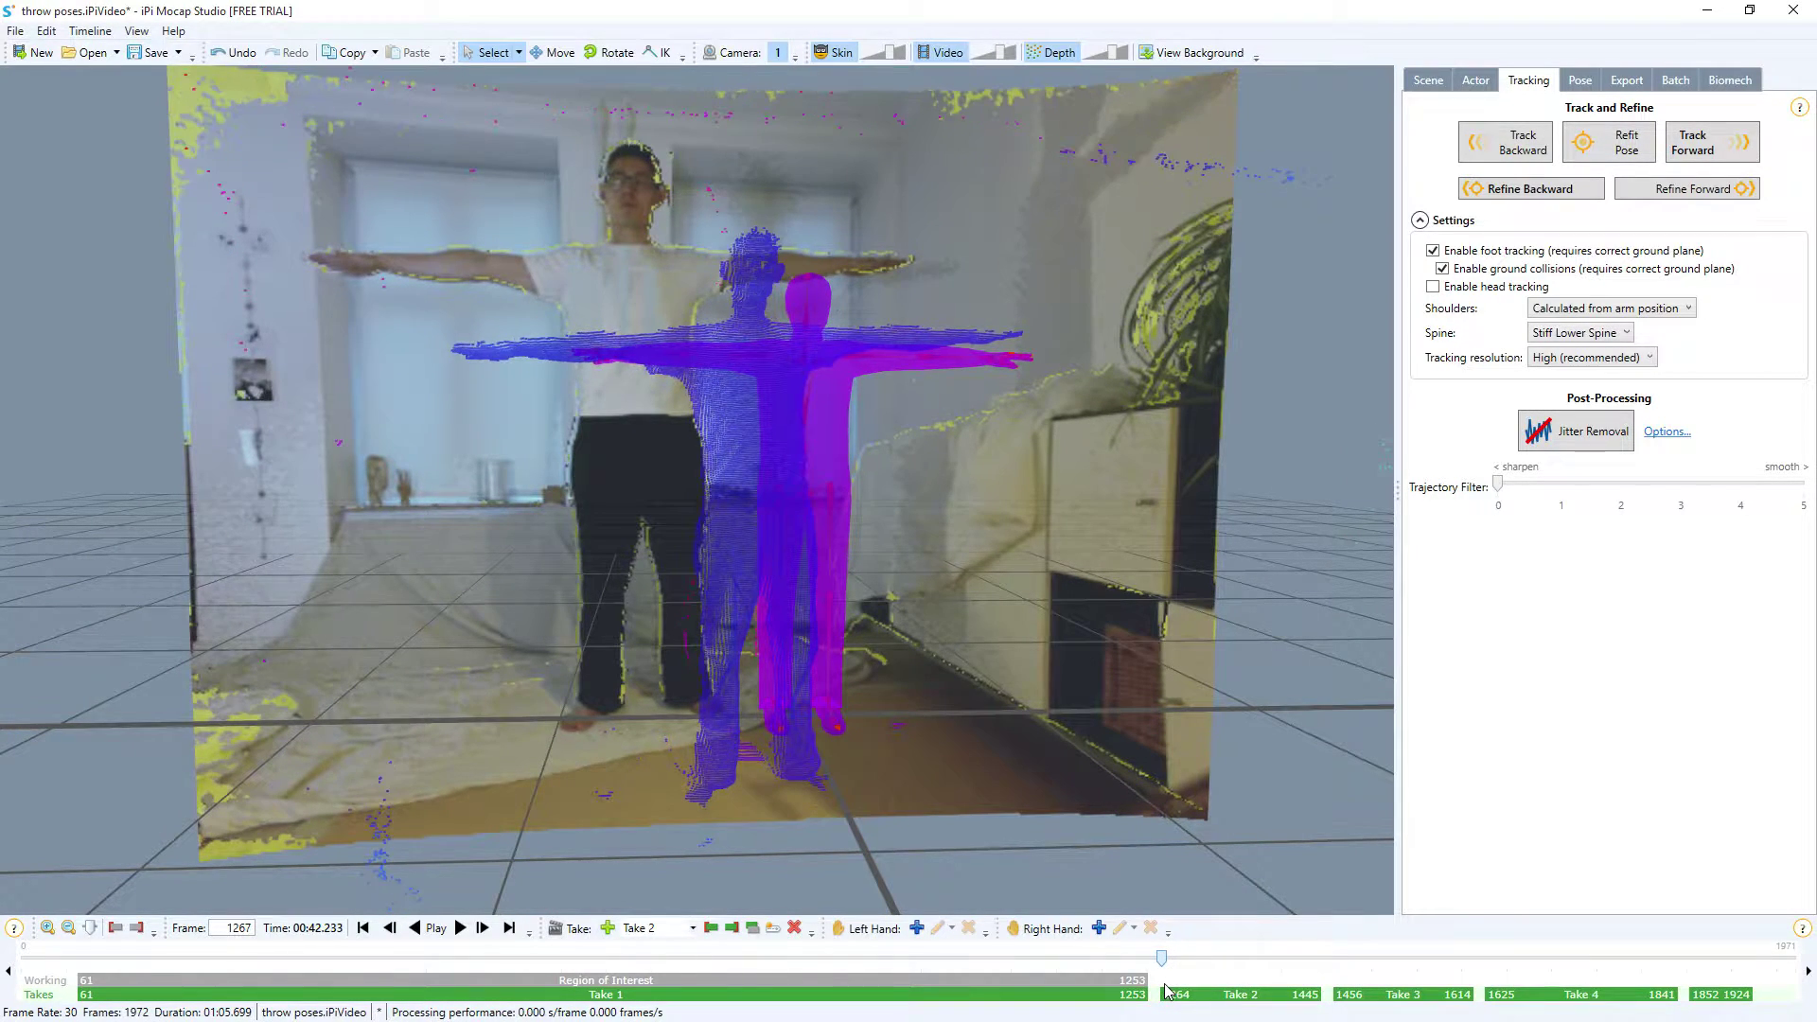
{"action": "right_click_drag", "start_coordinate": [636, 459], "coordinate": [946, 376]}
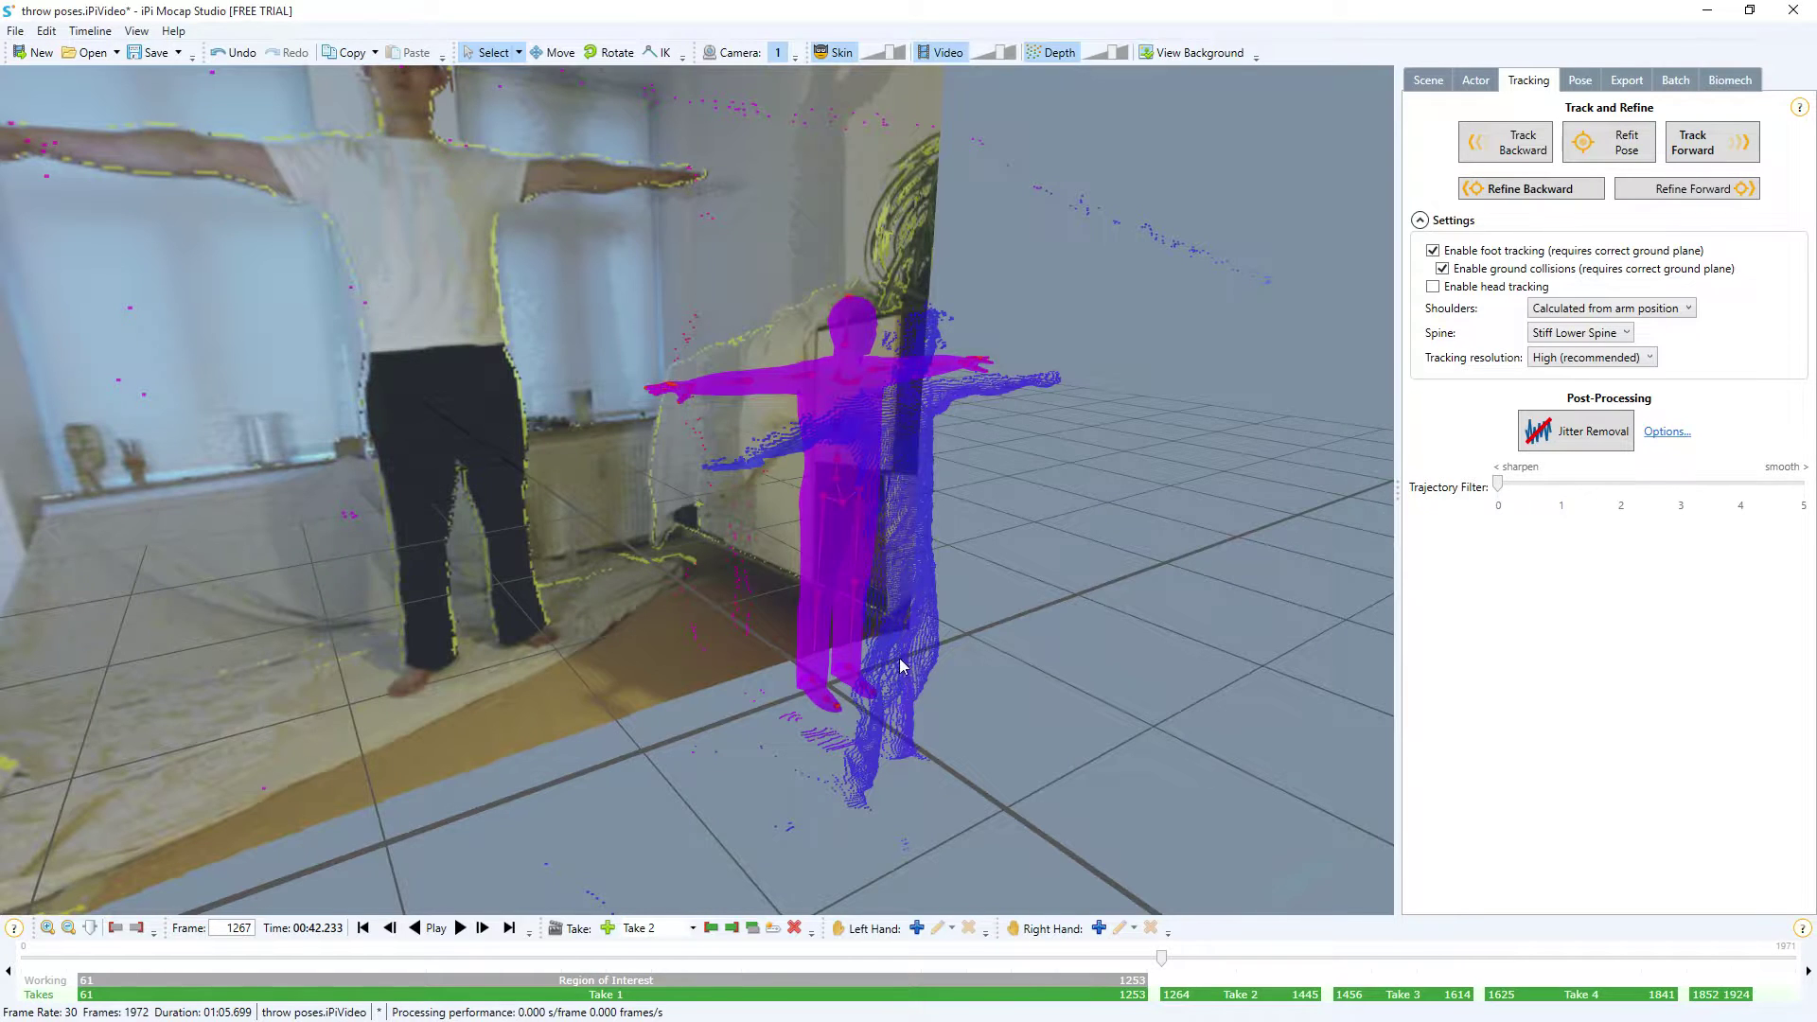
{"action": "right_click_drag", "start_coordinate": [900, 665], "coordinate": [1116, 710]}
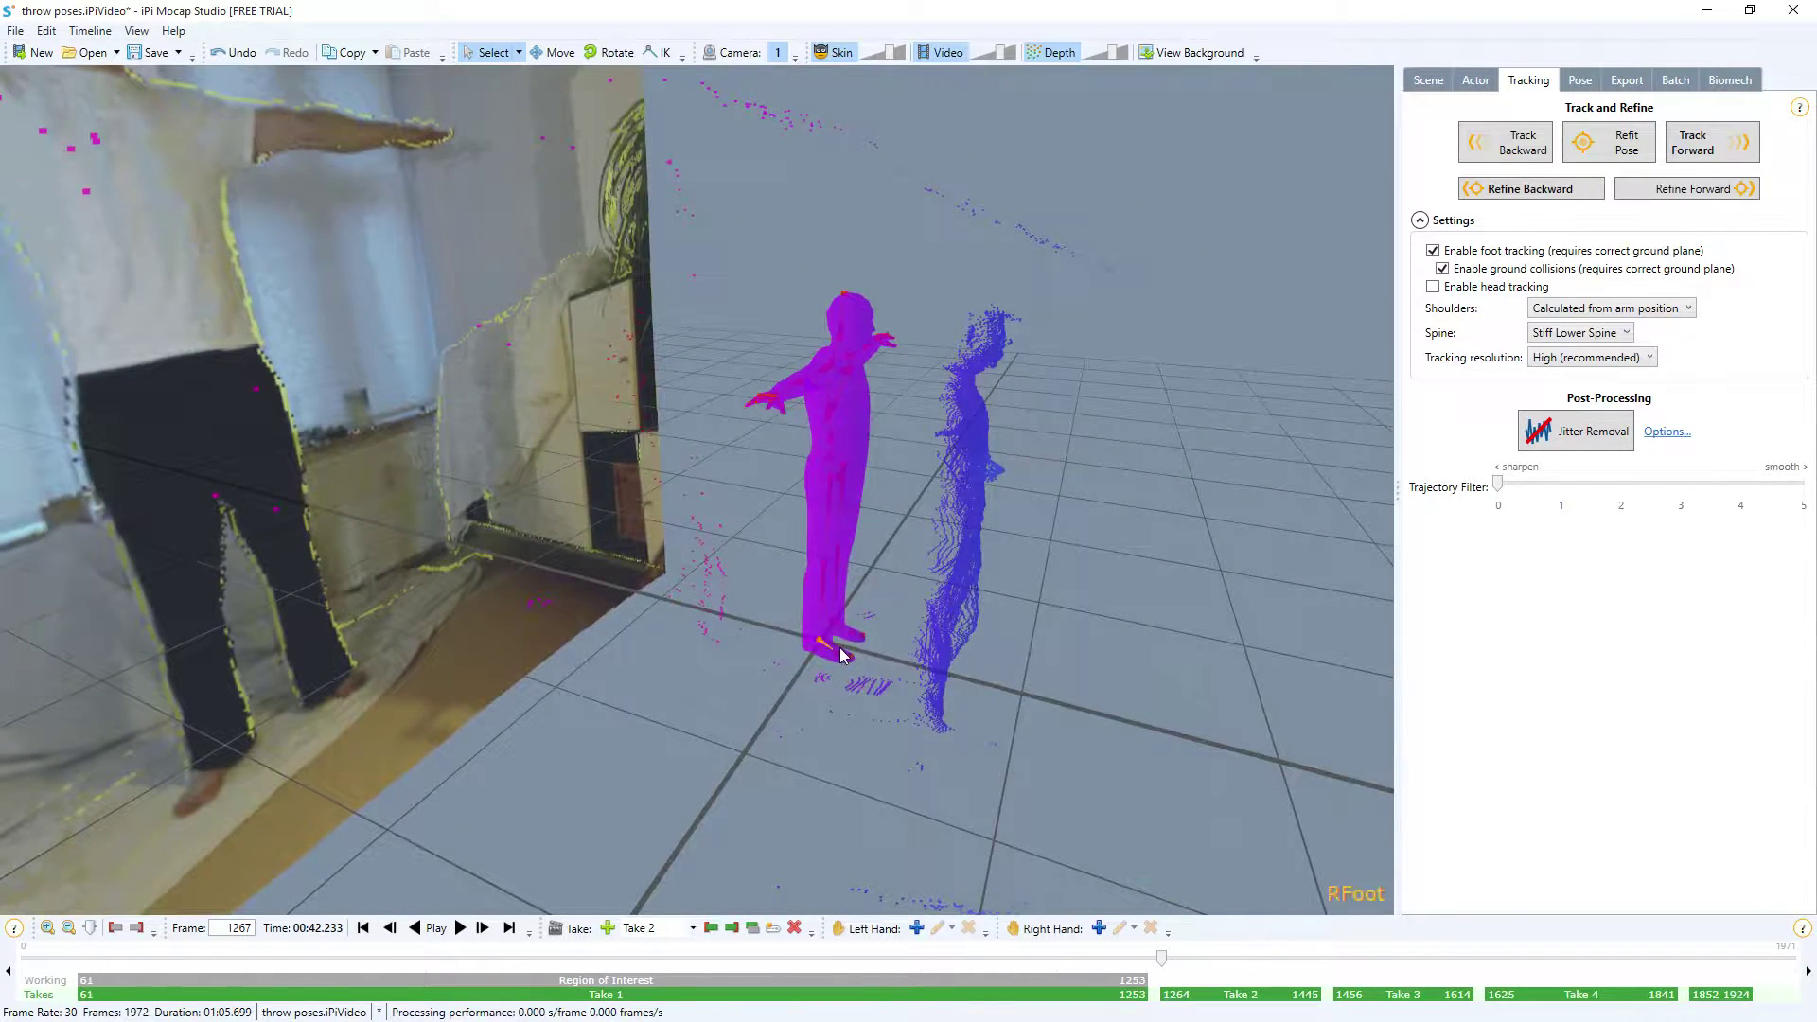
Step: Move the actor by its hip onto the depth cloud at frame 1267 and refit its pose
{"action": "left_click", "coordinate": [554, 52]}
{"action": "right_click_drag", "start_coordinate": [876, 657], "coordinate": [883, 762]}
{"action": "left_click_drag", "start_coordinate": [887, 763], "coordinate": [1064, 871]}
{"action": "left_click_drag", "start_coordinate": [977, 731], "coordinate": [927, 739]}
{"action": "right_click_drag", "start_coordinate": [928, 738], "coordinate": [1054, 707]}
{"action": "left_click_drag", "start_coordinate": [1032, 702], "coordinate": [1060, 712]}
{"action": "right_click_drag", "start_coordinate": [1060, 711], "coordinate": [613, 626]}
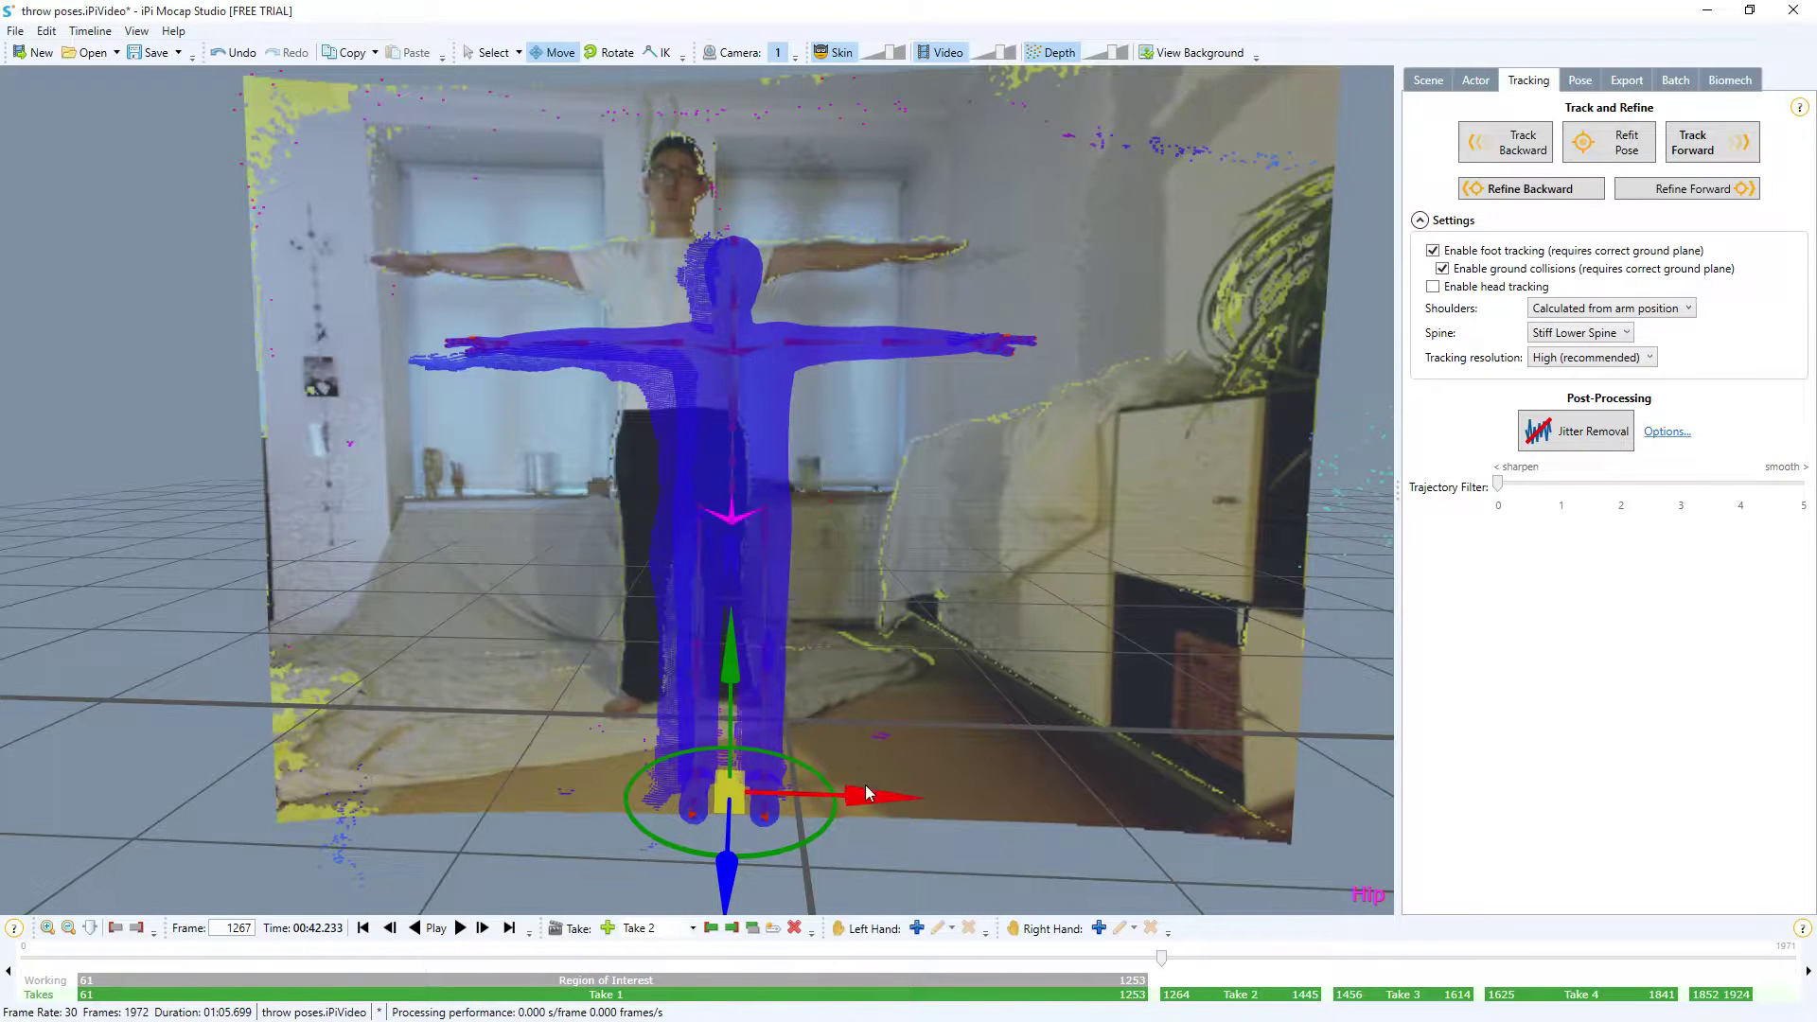
{"action": "left_click_drag", "start_coordinate": [865, 791], "coordinate": [861, 799]}
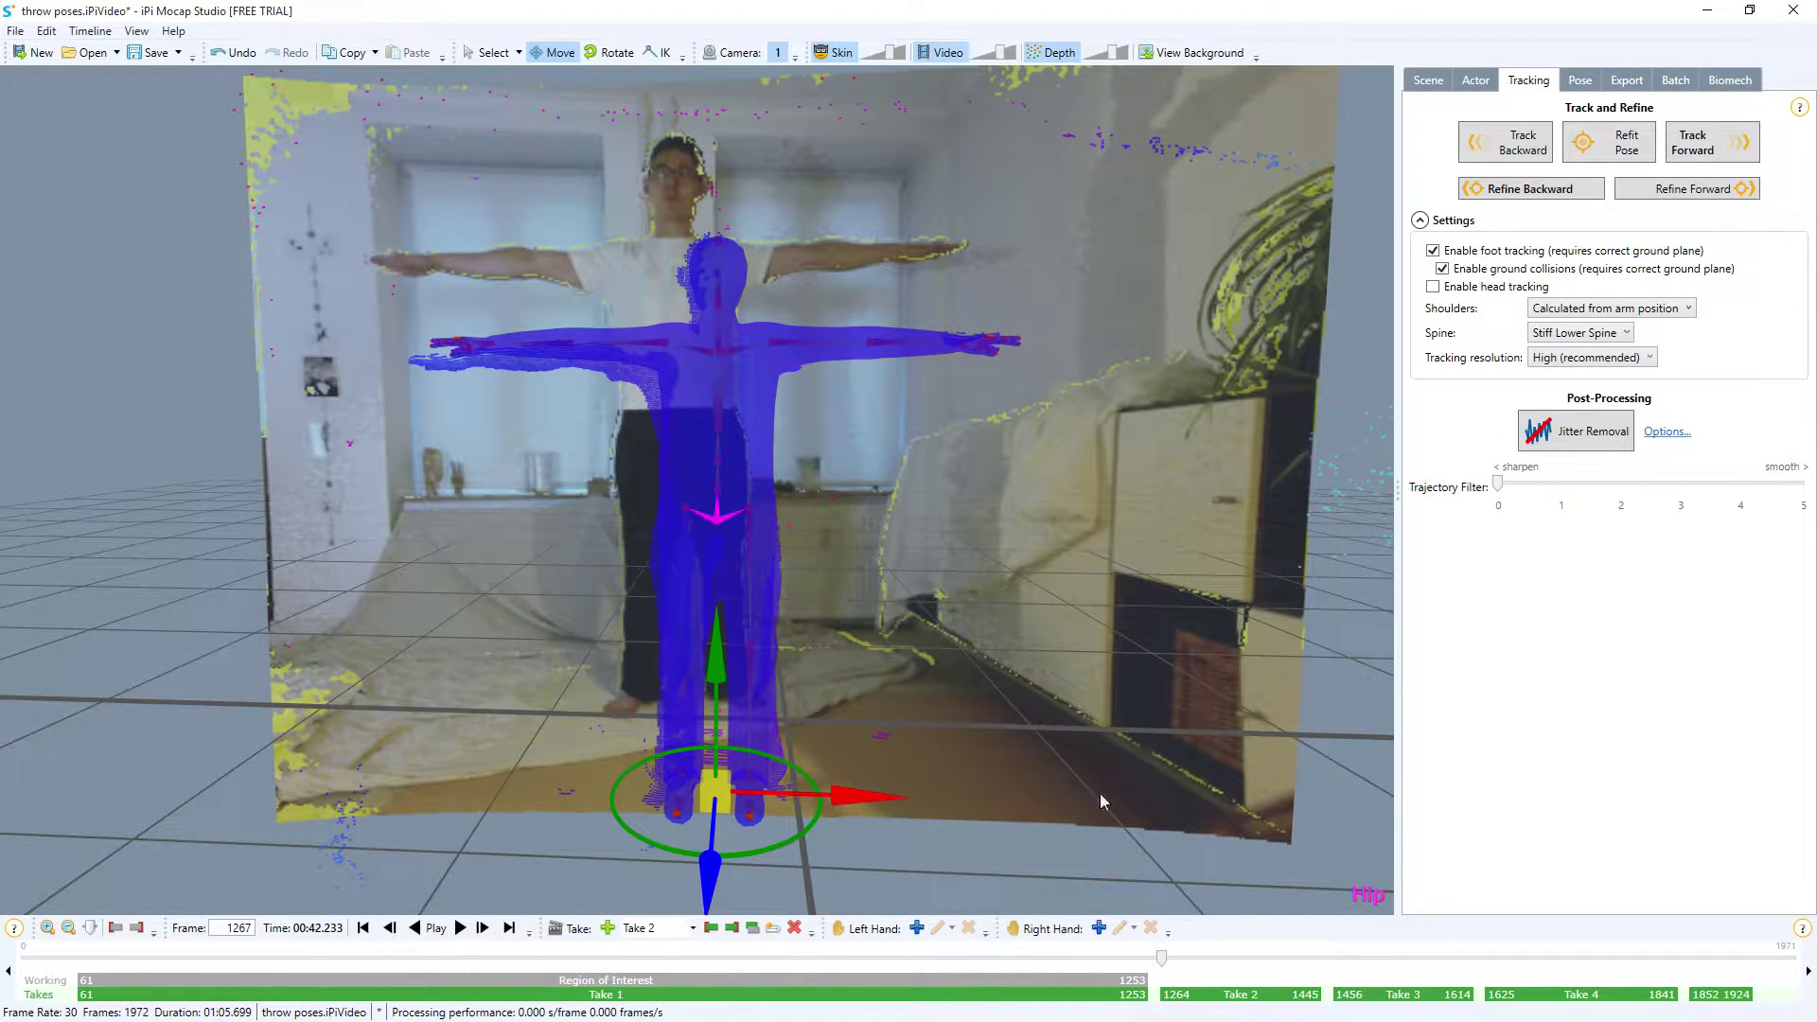
{"action": "left_click", "coordinate": [1609, 147]}
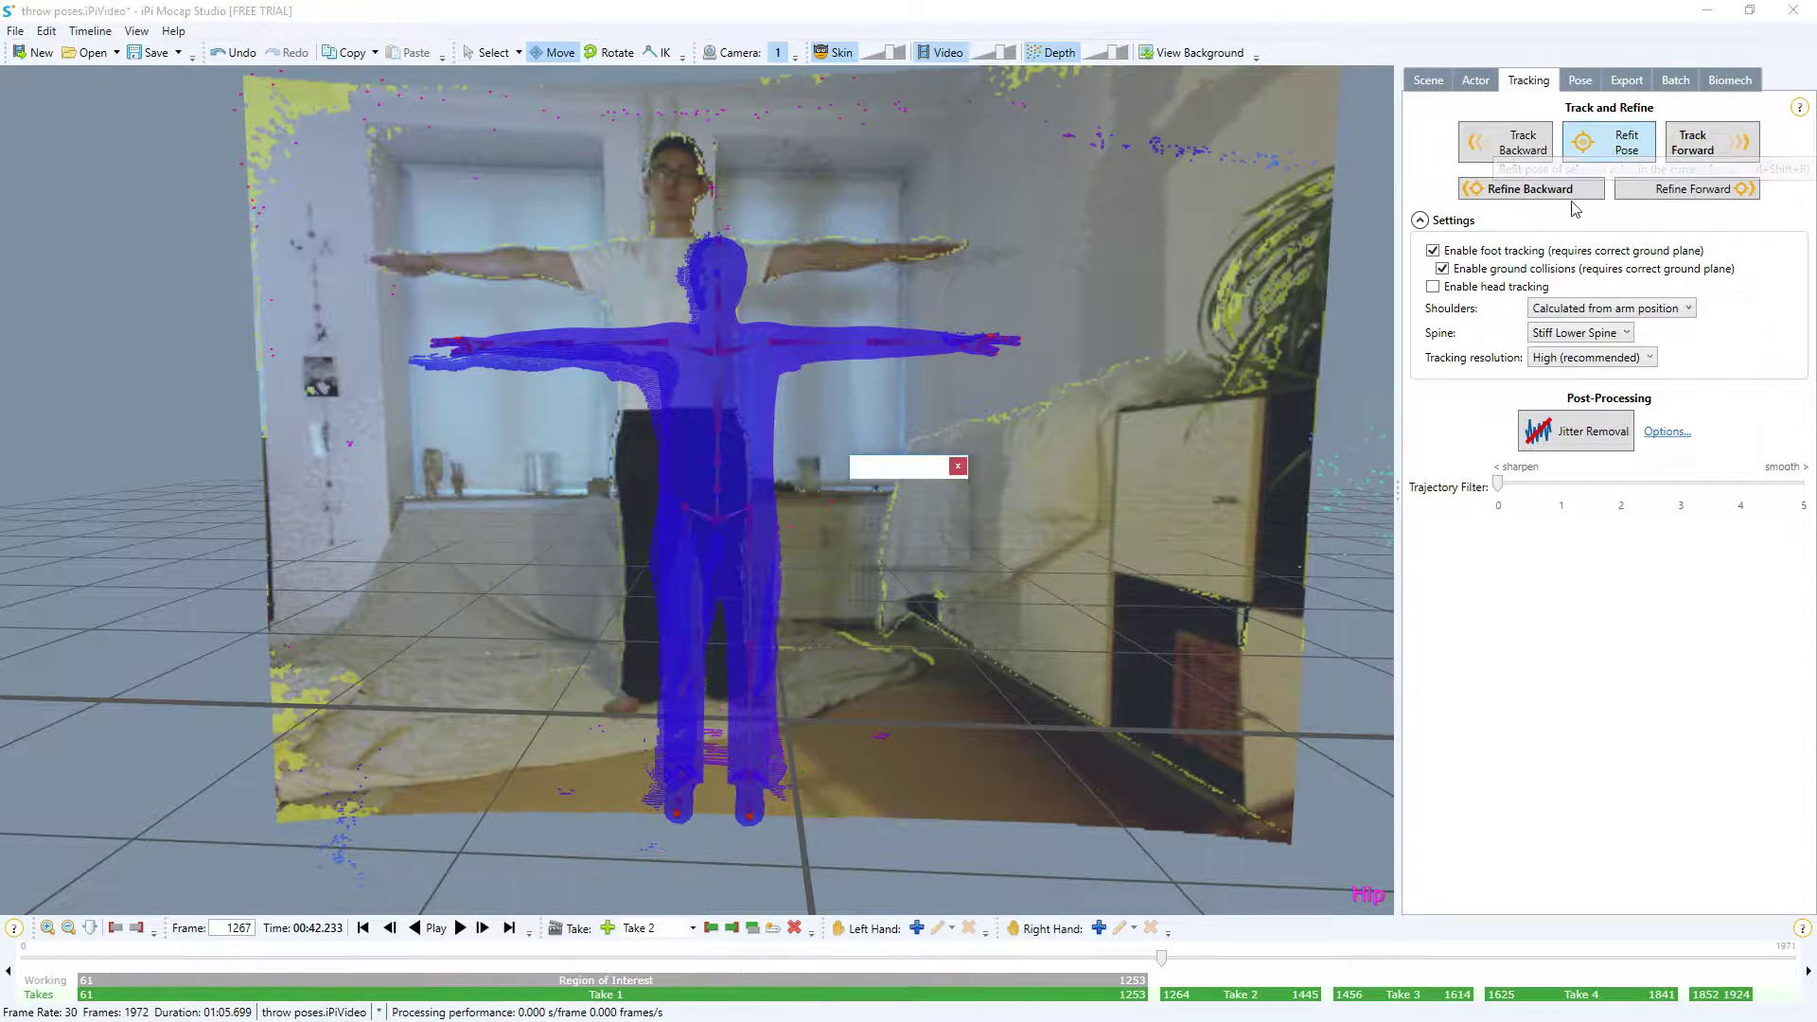
{"action": "right_click_drag", "start_coordinate": [528, 595], "coordinate": [457, 633]}
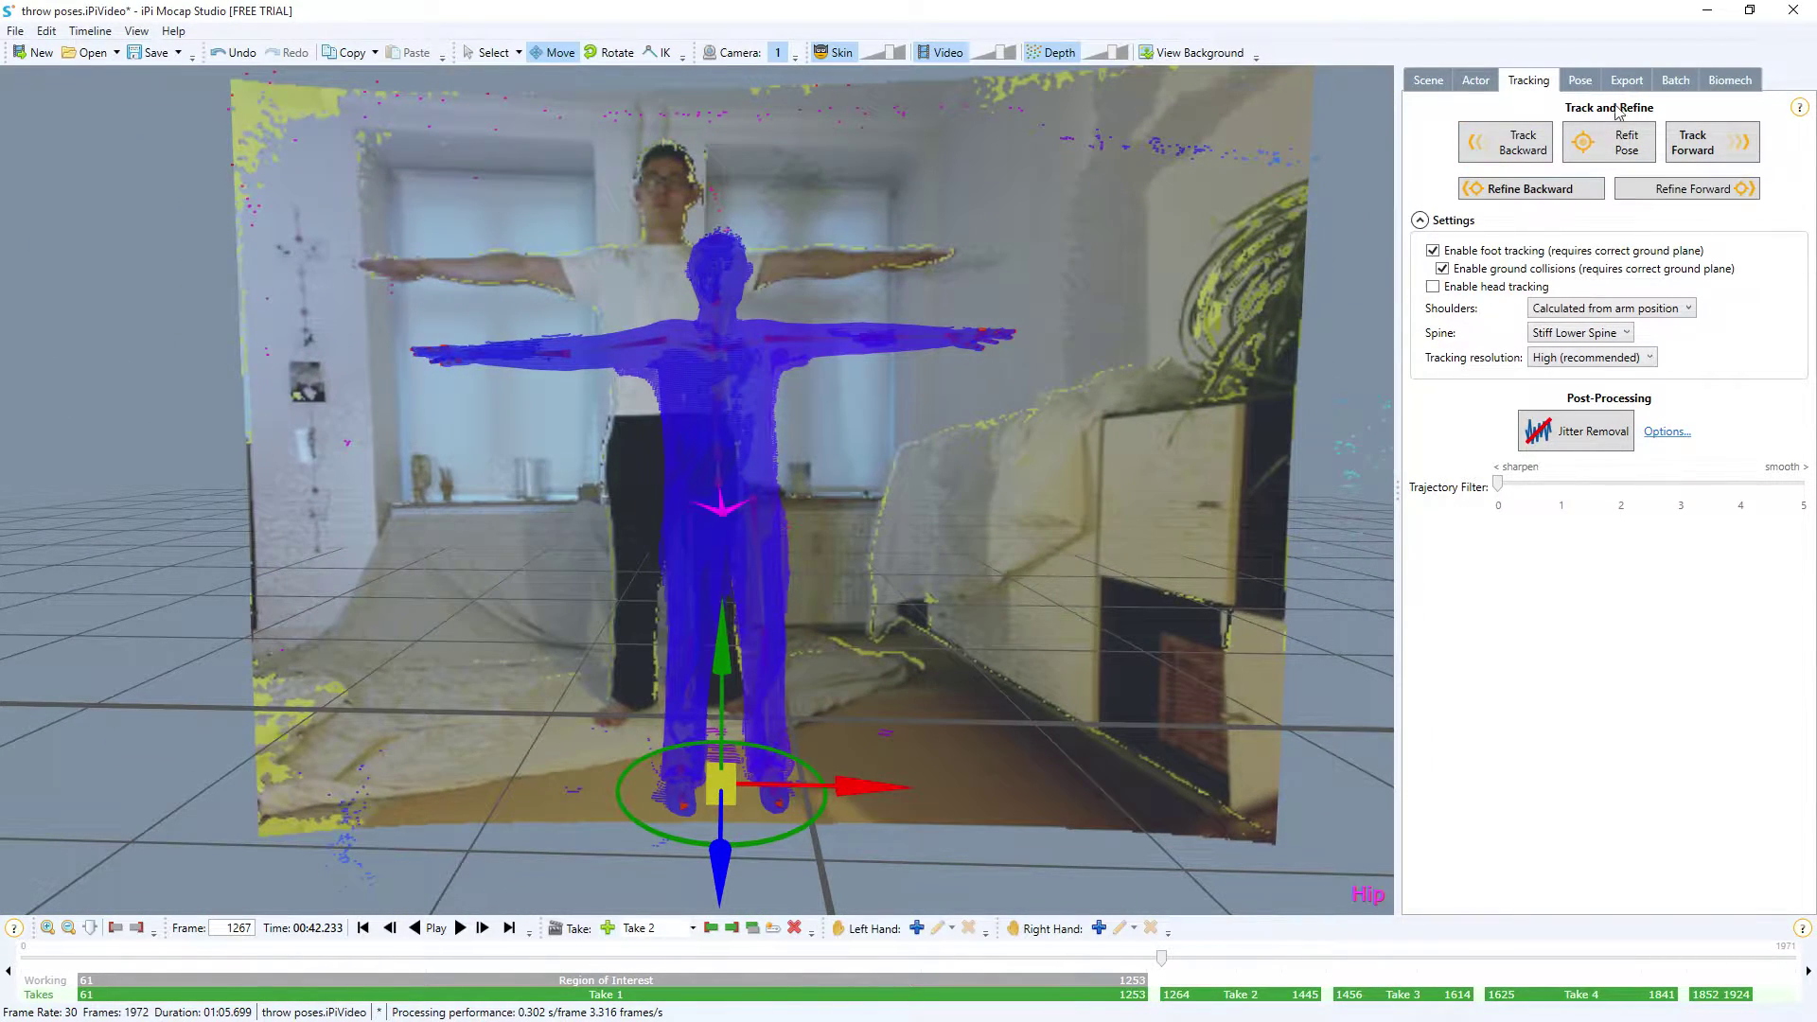
Step: Track Take 2 forward through frame 1445, then scrub back to frame 1336
{"action": "left_click", "coordinate": [1715, 139]}
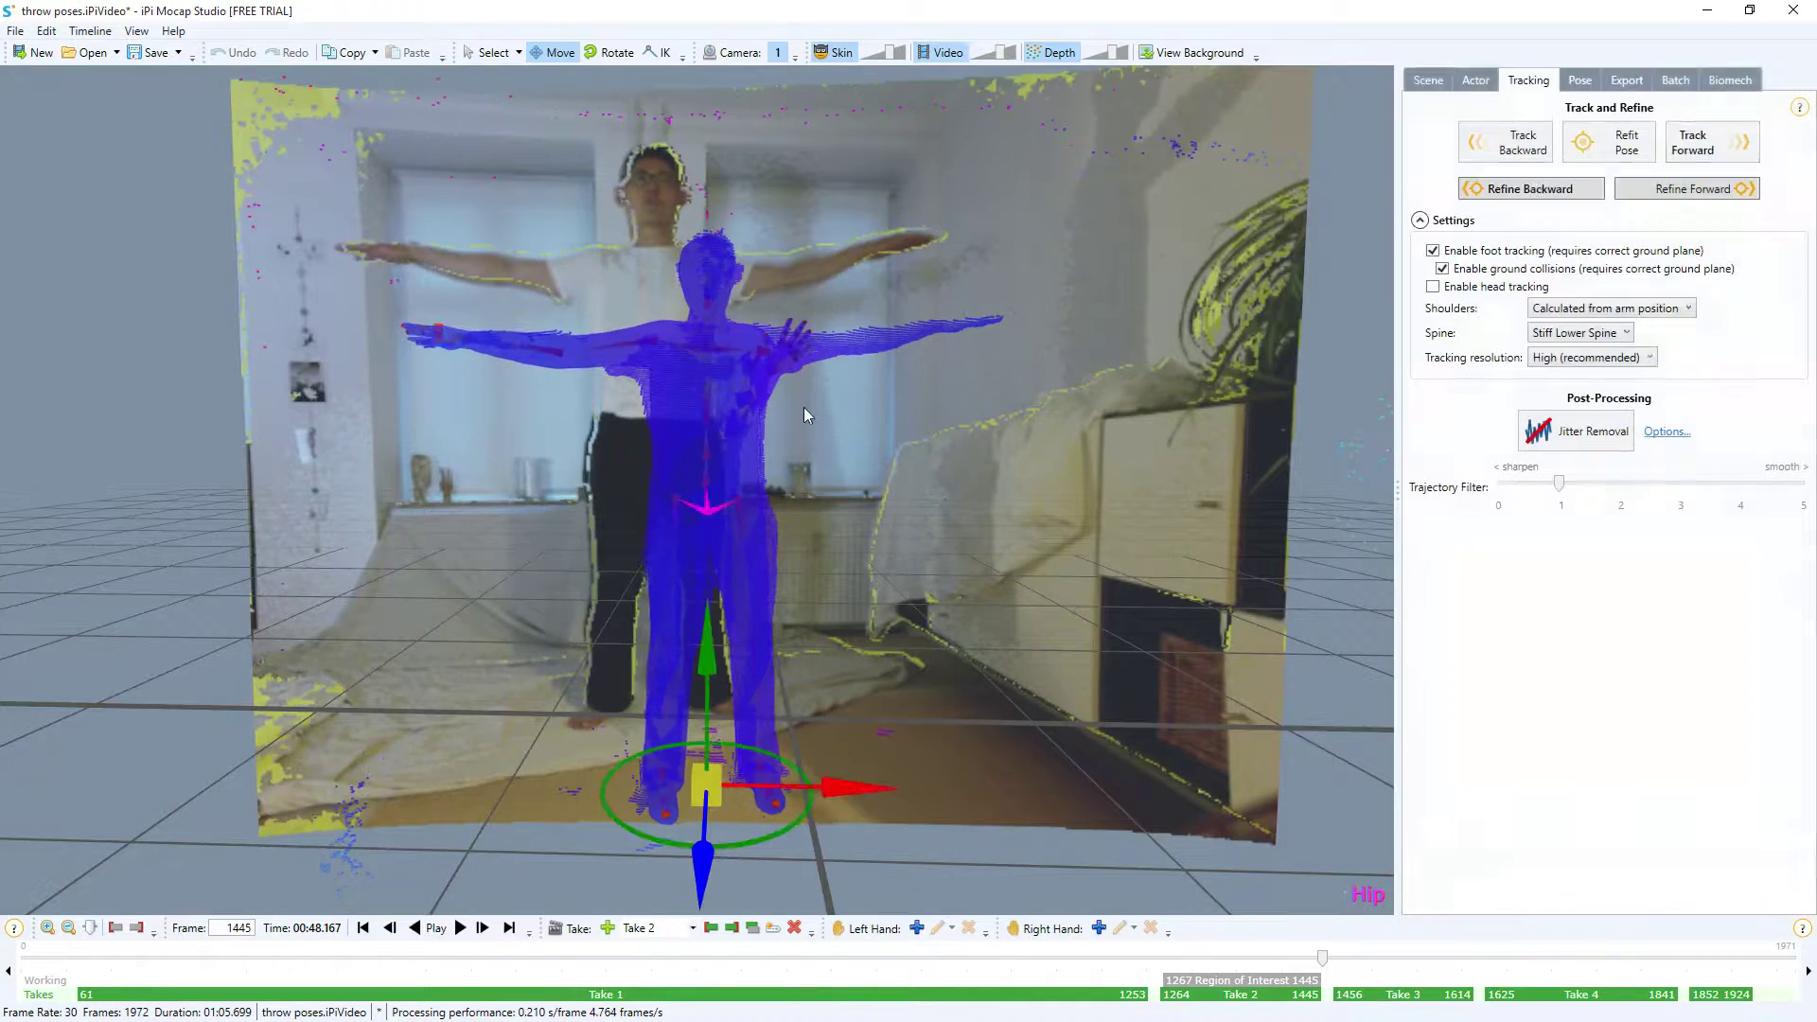
{"action": "mouse_move", "coordinate": [877, 535]}
{"action": "right_mouse_down"}
{"action": "mouse_move", "coordinate": [539, 637]}
{"action": "mouse_move", "coordinate": [235, 660]}
{"action": "mouse_move", "coordinate": [823, 600]}
{"action": "mouse_move", "coordinate": [875, 562]}
{"action": "right_mouse_up"}
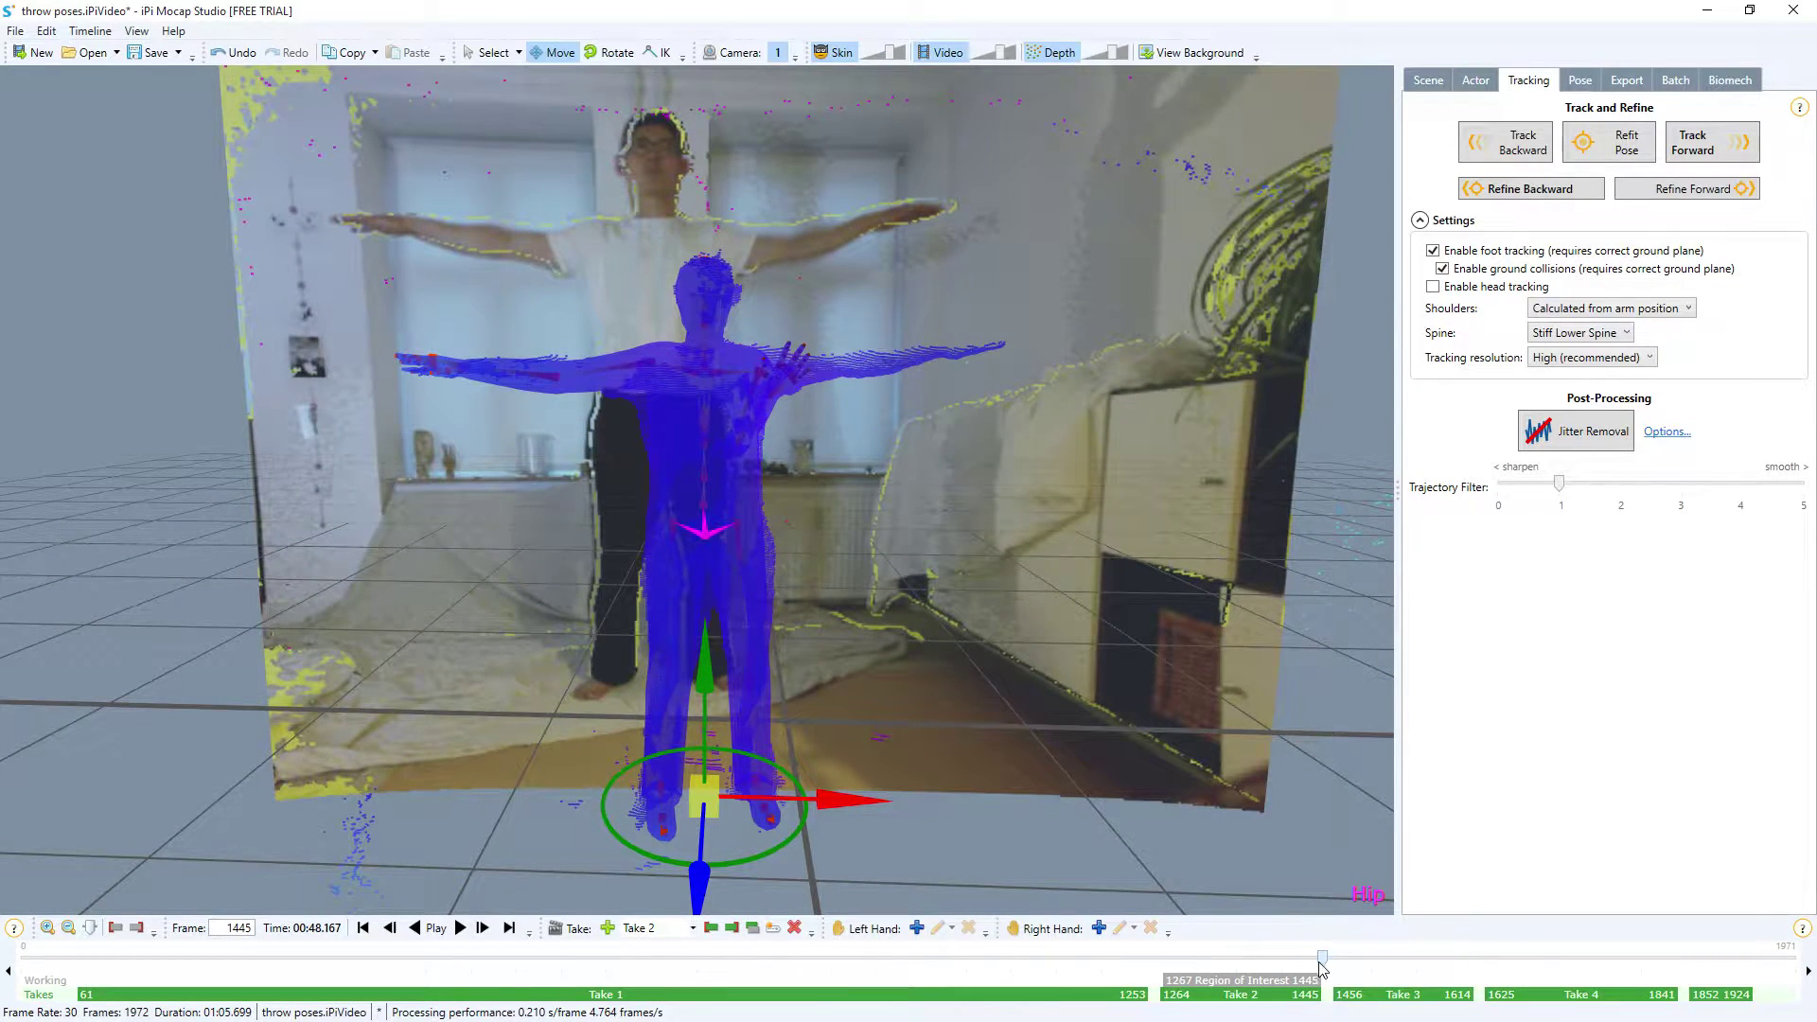
{"action": "left_click_drag", "start_coordinate": [1323, 965], "coordinate": [1225, 960]}
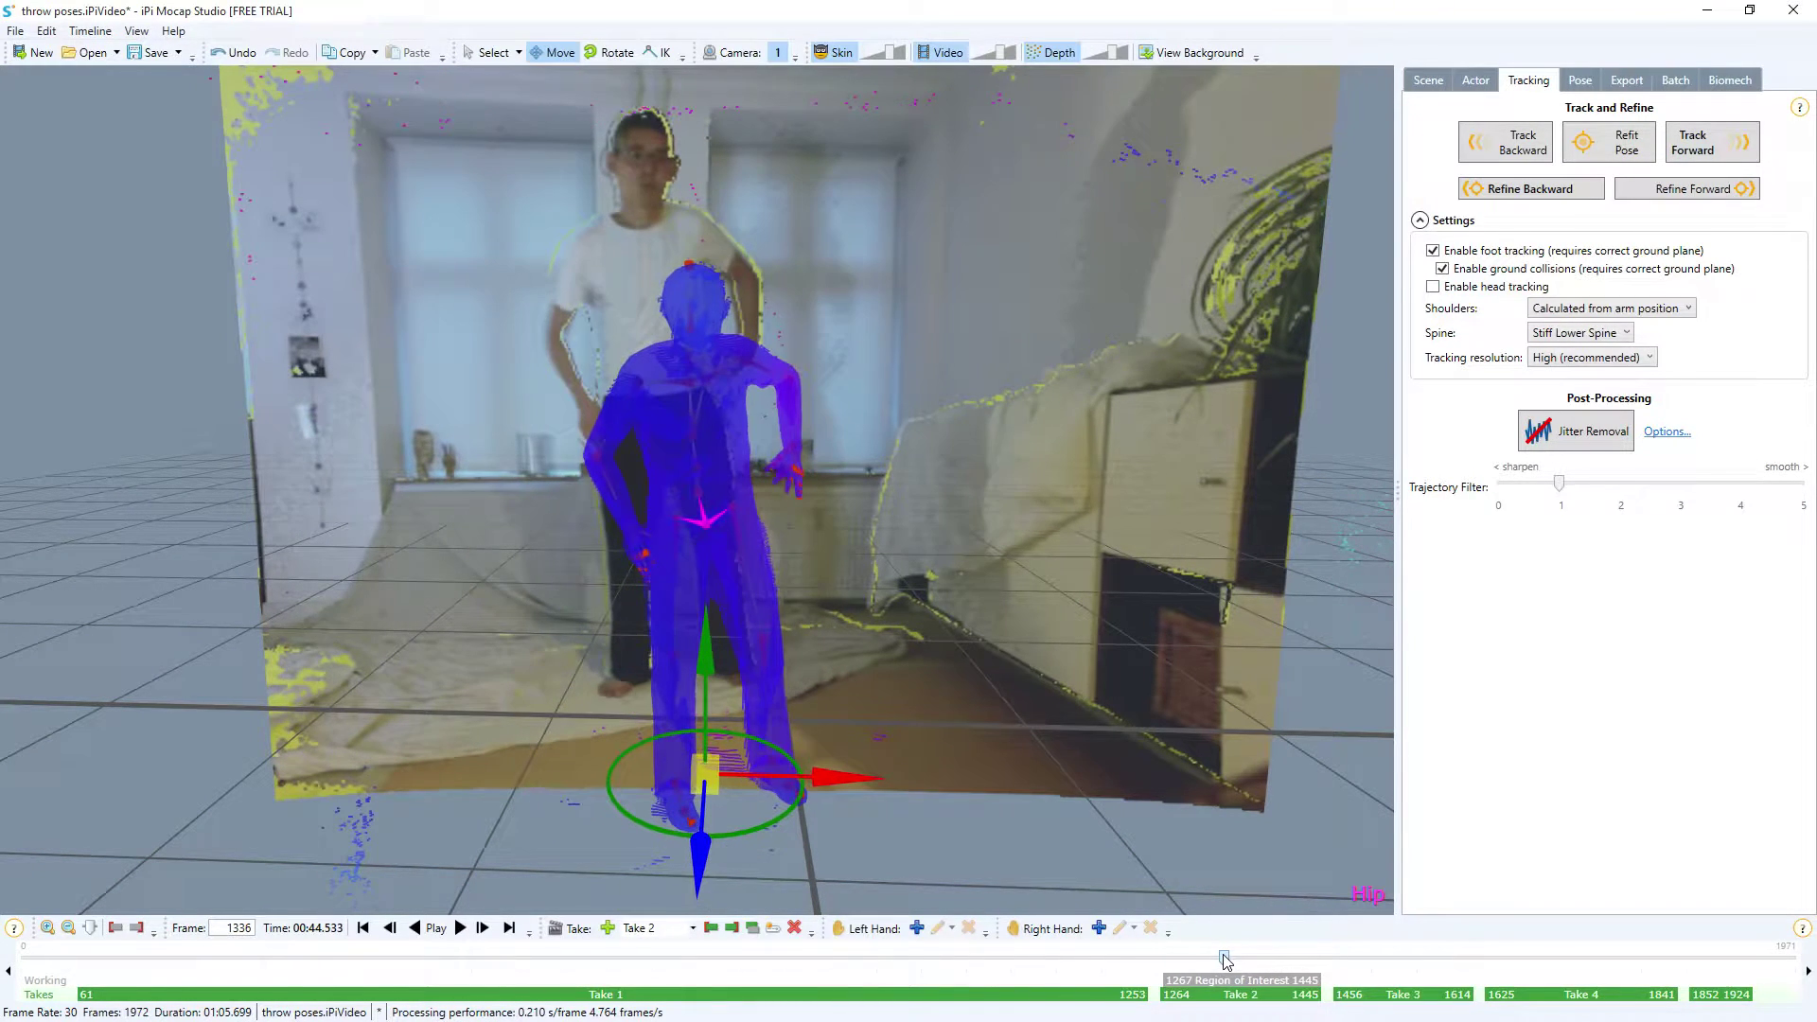
Step: Refit the pose, re-track Take 2 forward to frame 1445, then scrub to frame 1439
{"action": "left_click", "coordinate": [1625, 143]}
{"action": "left_click", "coordinate": [1708, 144]}
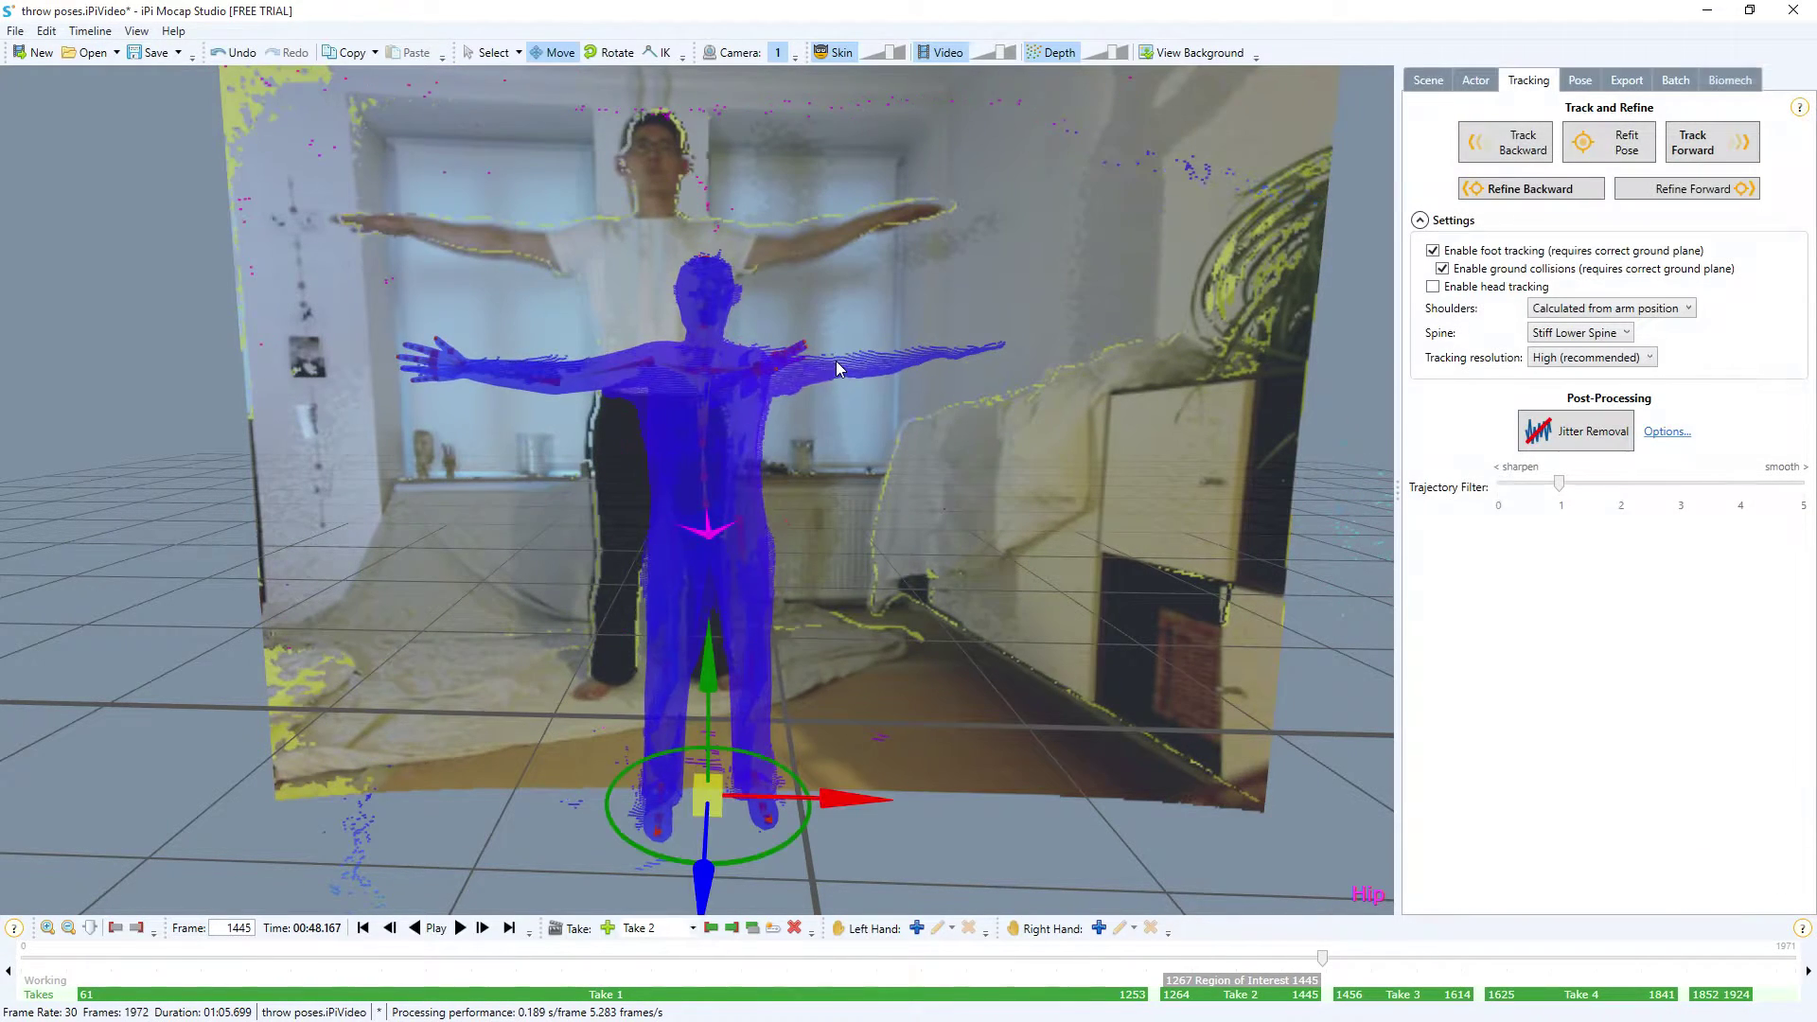
{"action": "key", "text": "ctrl+z"}
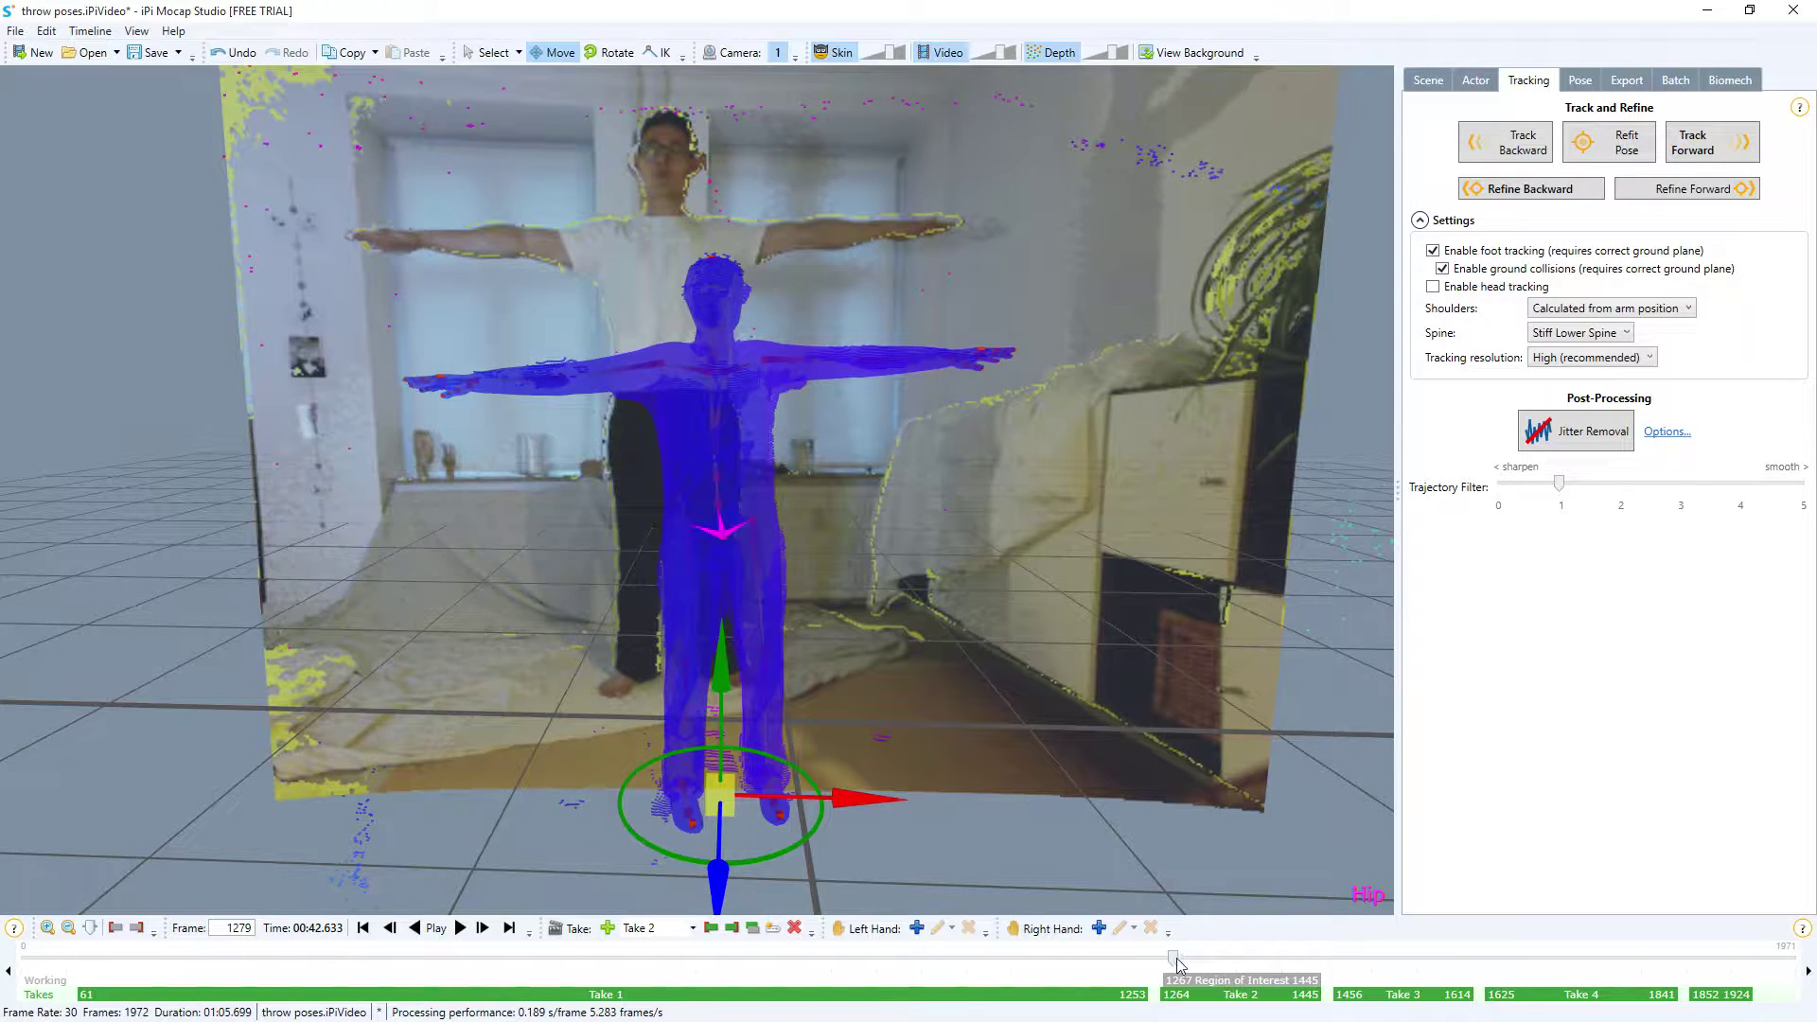
{"action": "left_click_drag", "start_coordinate": [1176, 963], "coordinate": [1322, 981]}
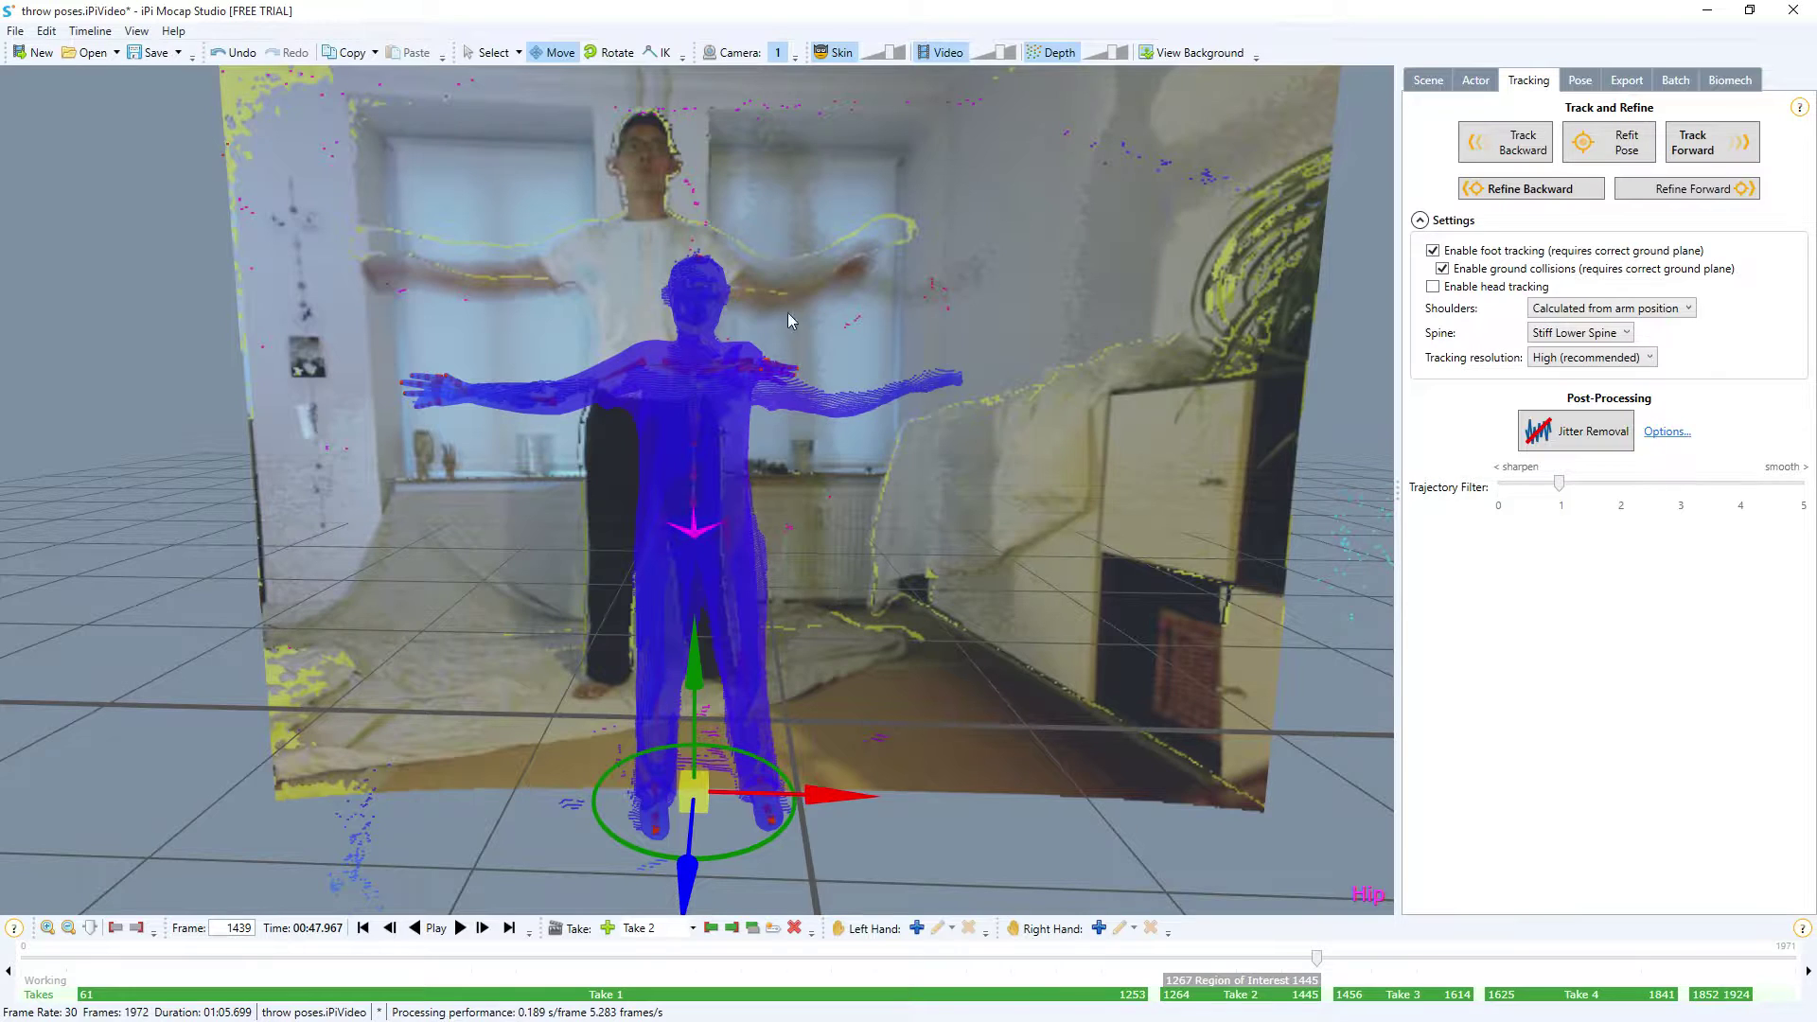
Step: Select the LHand bone in IK mode and refit the pose twice at frame 1439
{"action": "left_click", "coordinate": [656, 53]}
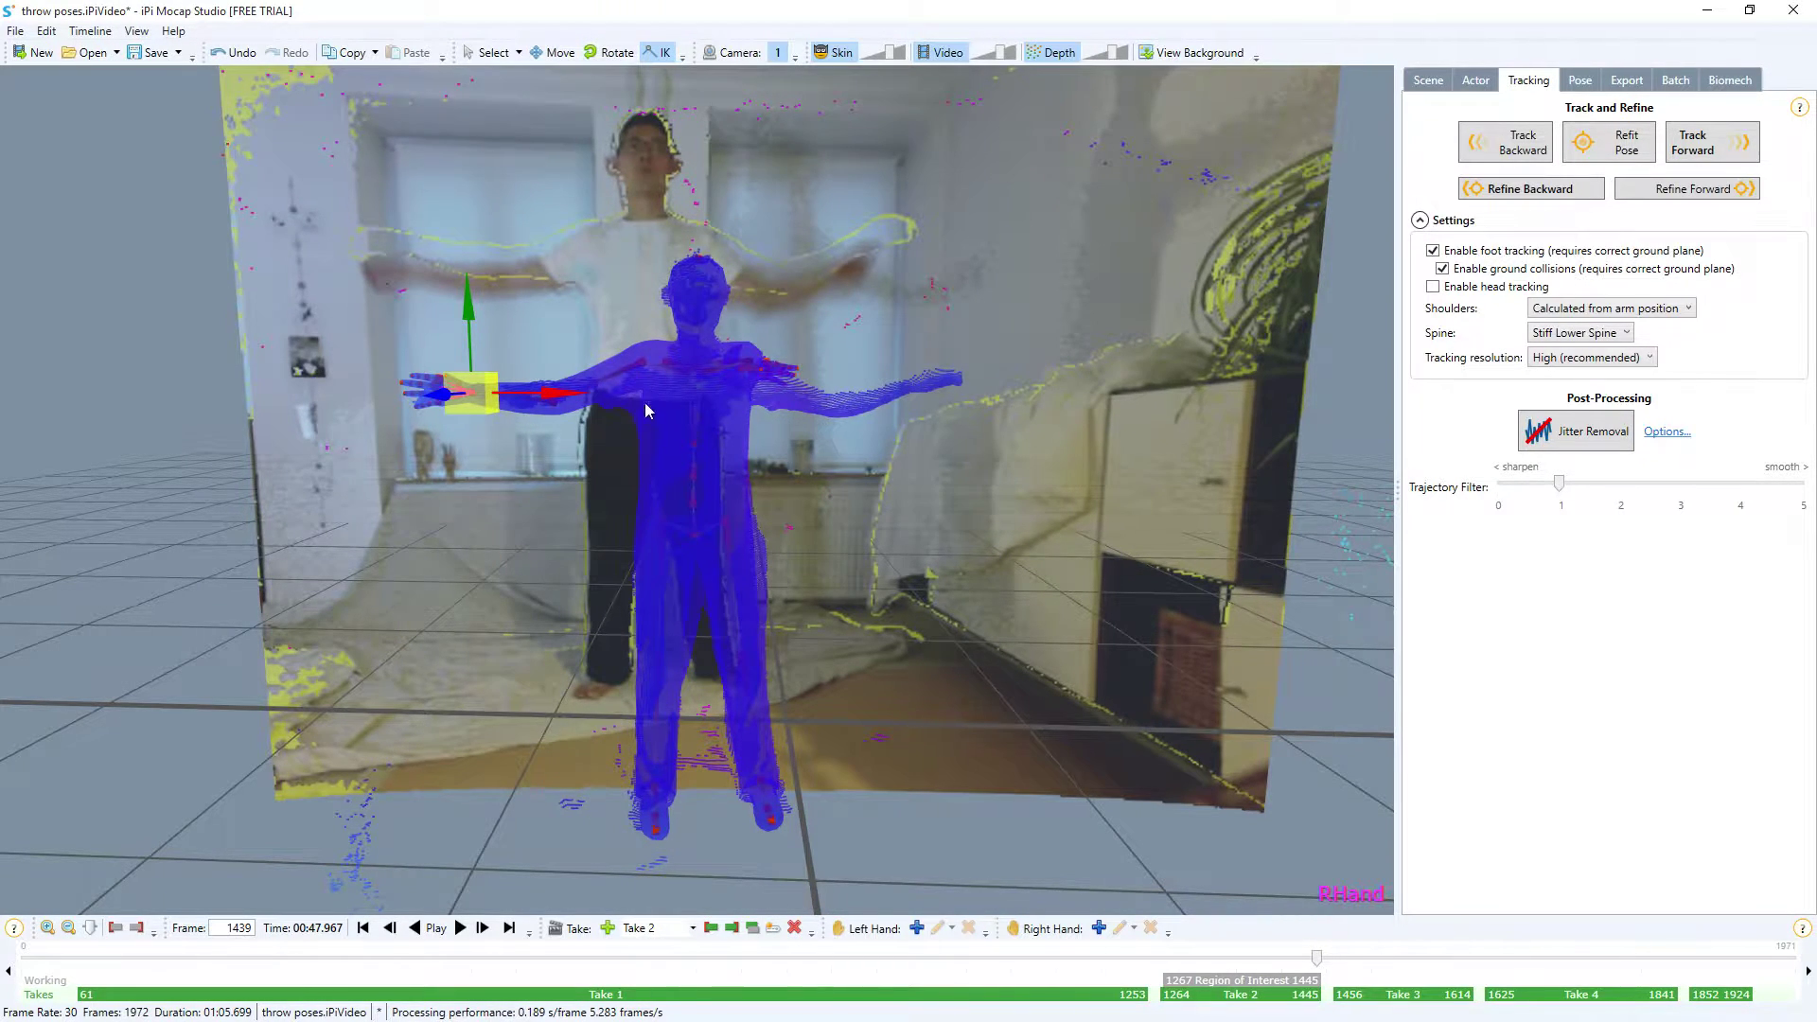
{"action": "left_click", "coordinate": [1580, 83]}
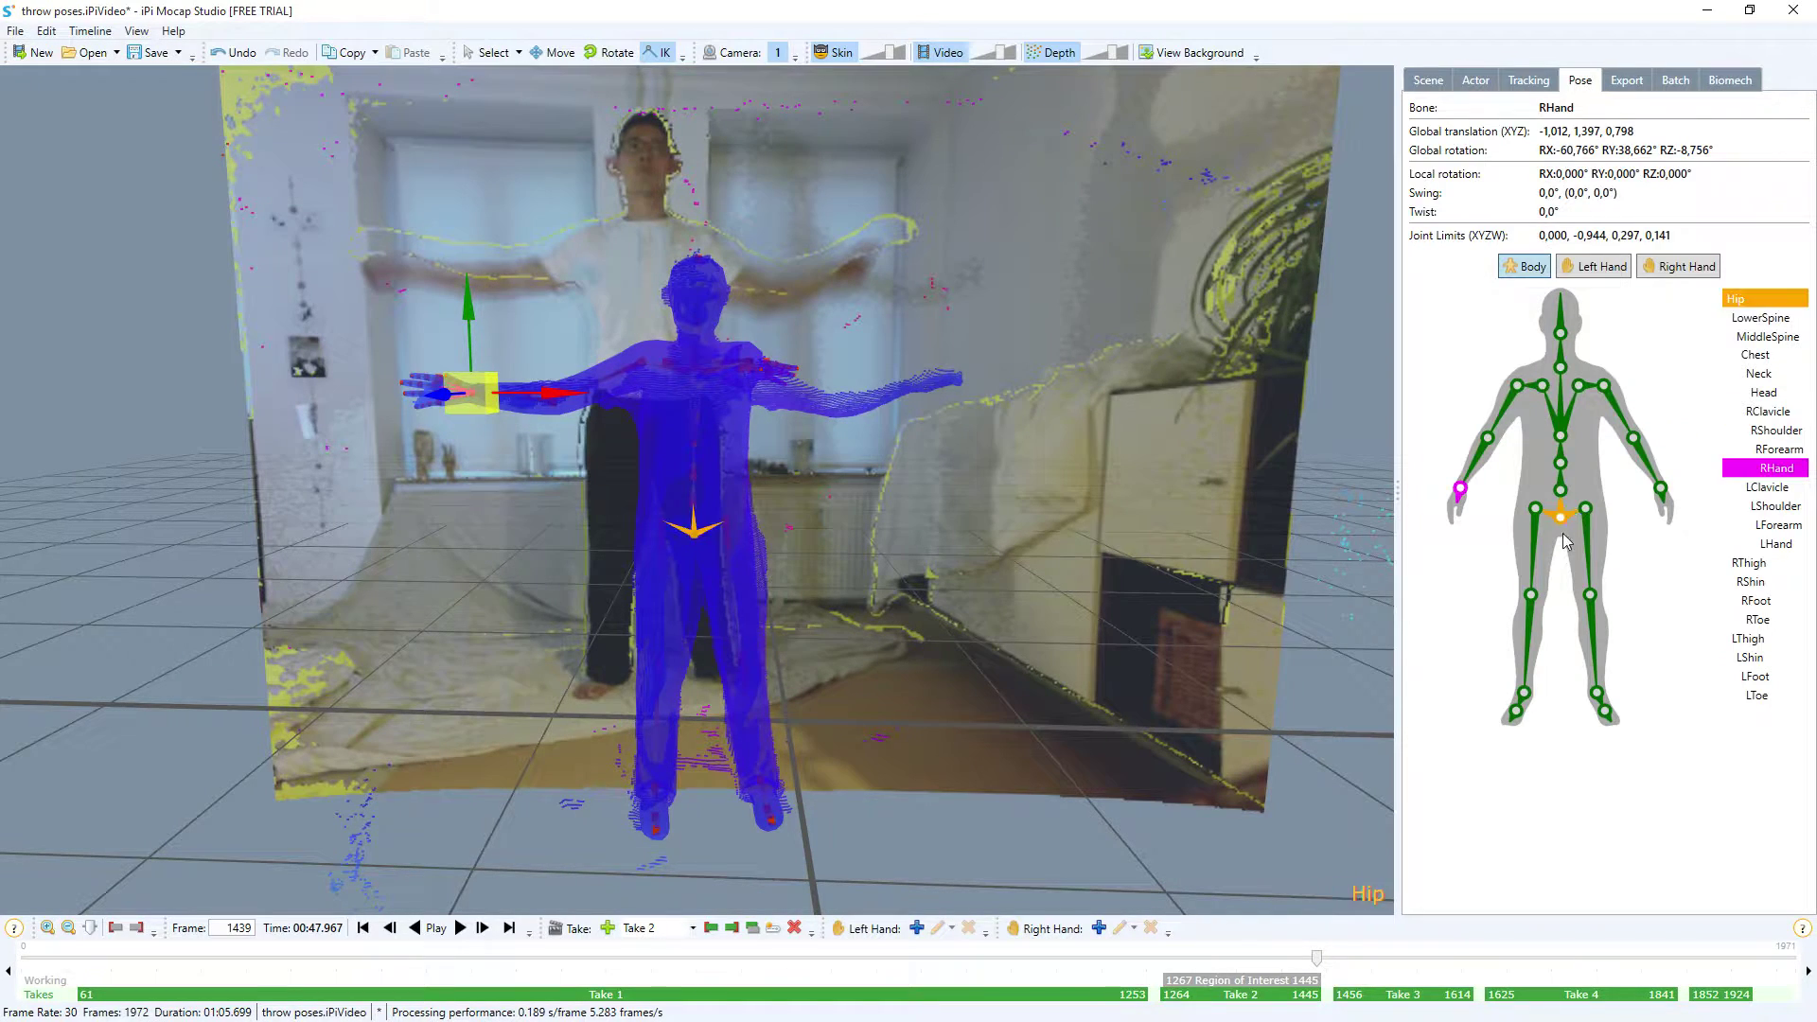
{"action": "left_click", "coordinate": [1660, 490]}
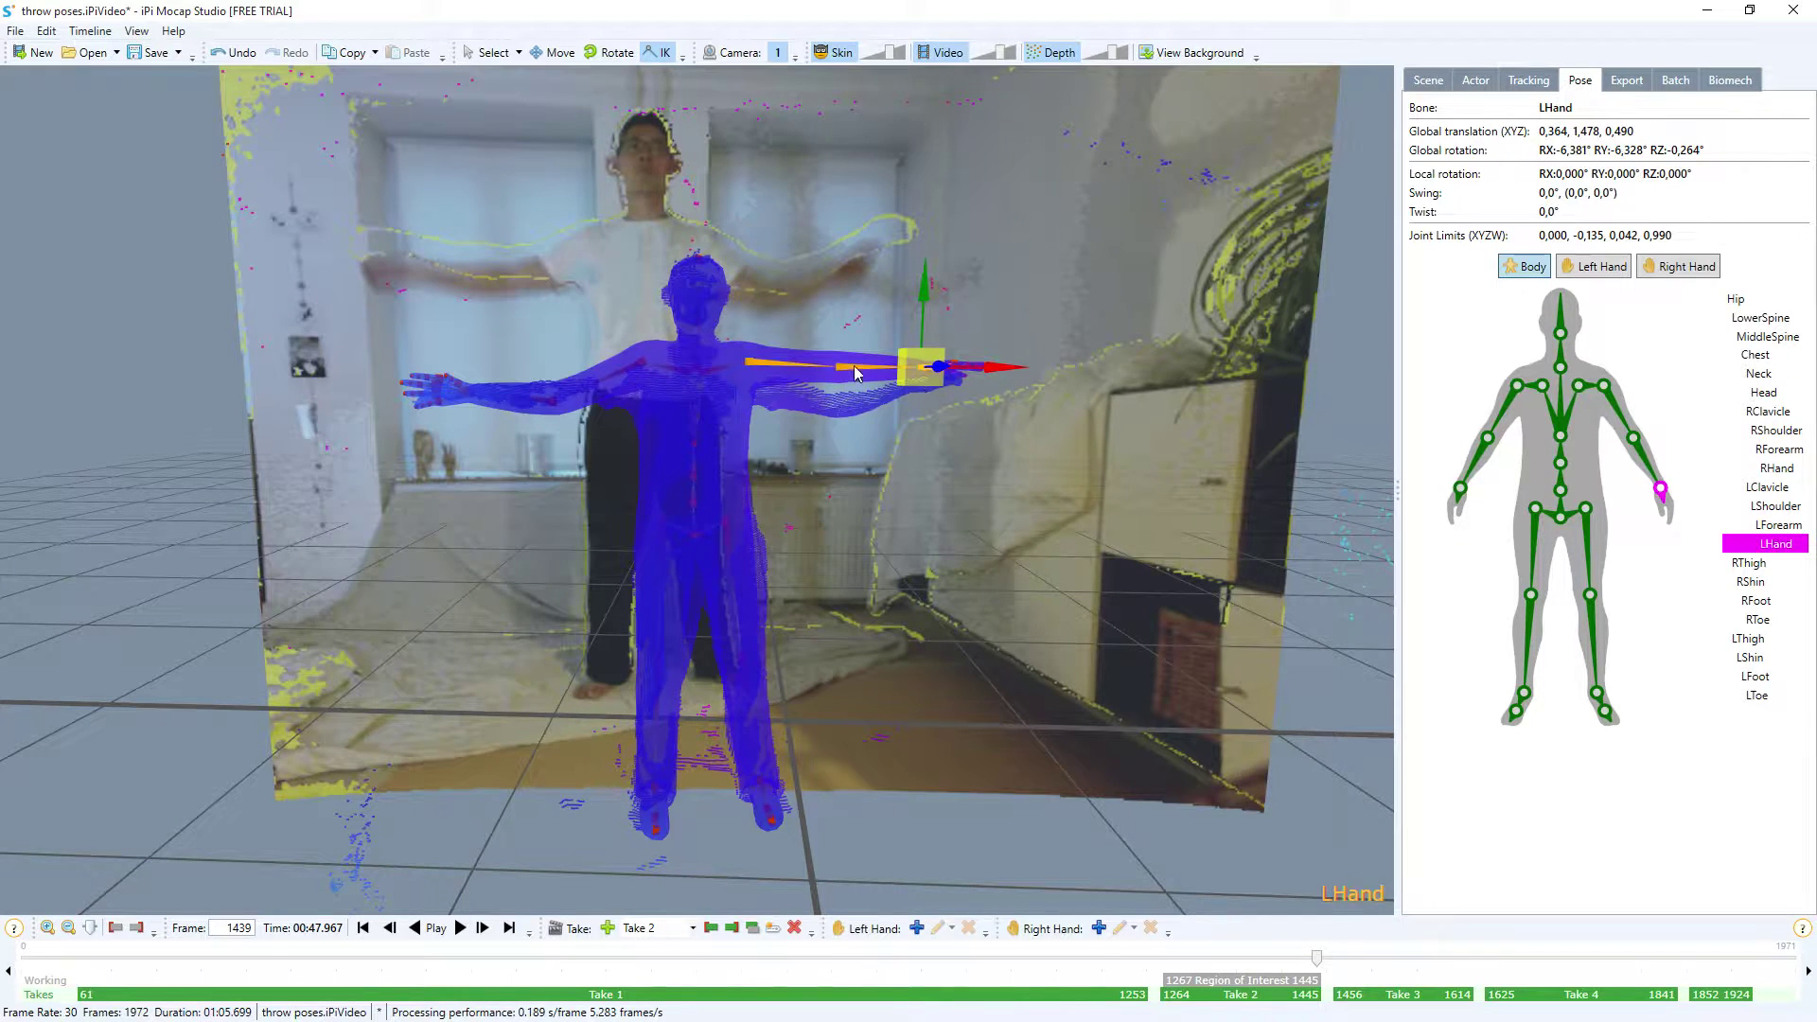
{"action": "left_click", "coordinate": [1528, 83]}
{"action": "left_click", "coordinate": [1606, 149]}
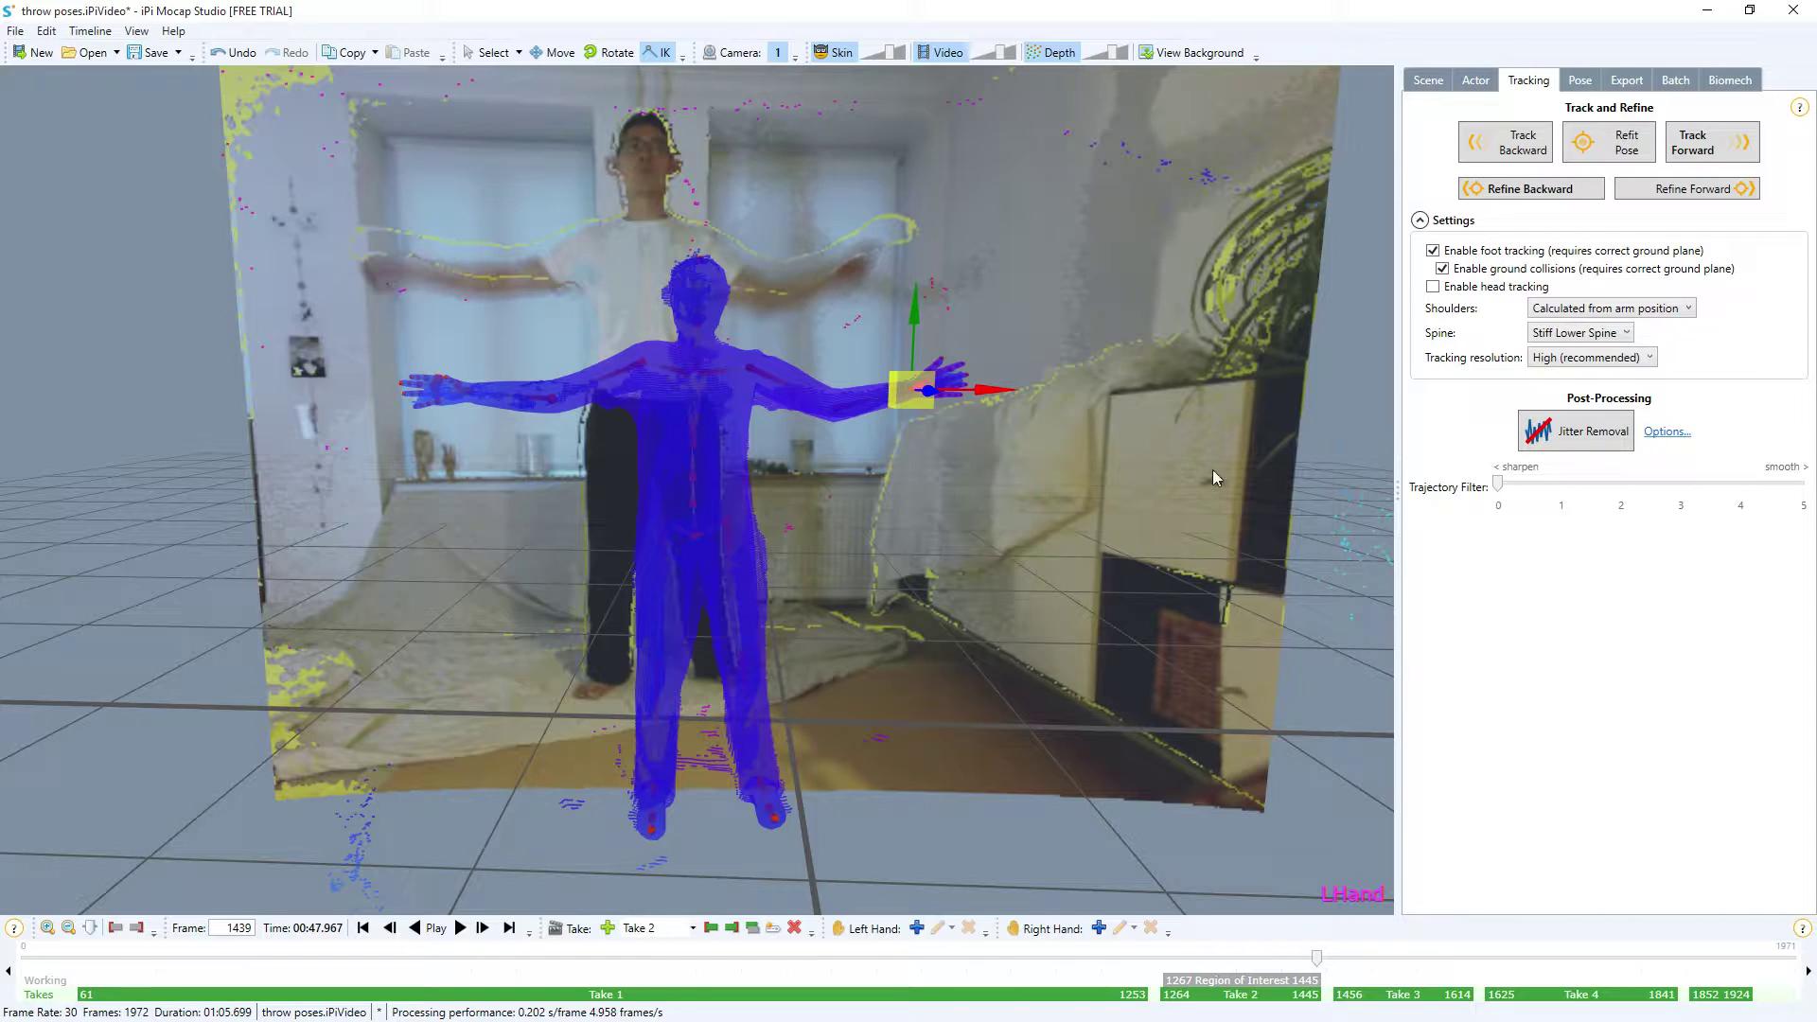
{"action": "left_click", "coordinate": [1606, 149]}
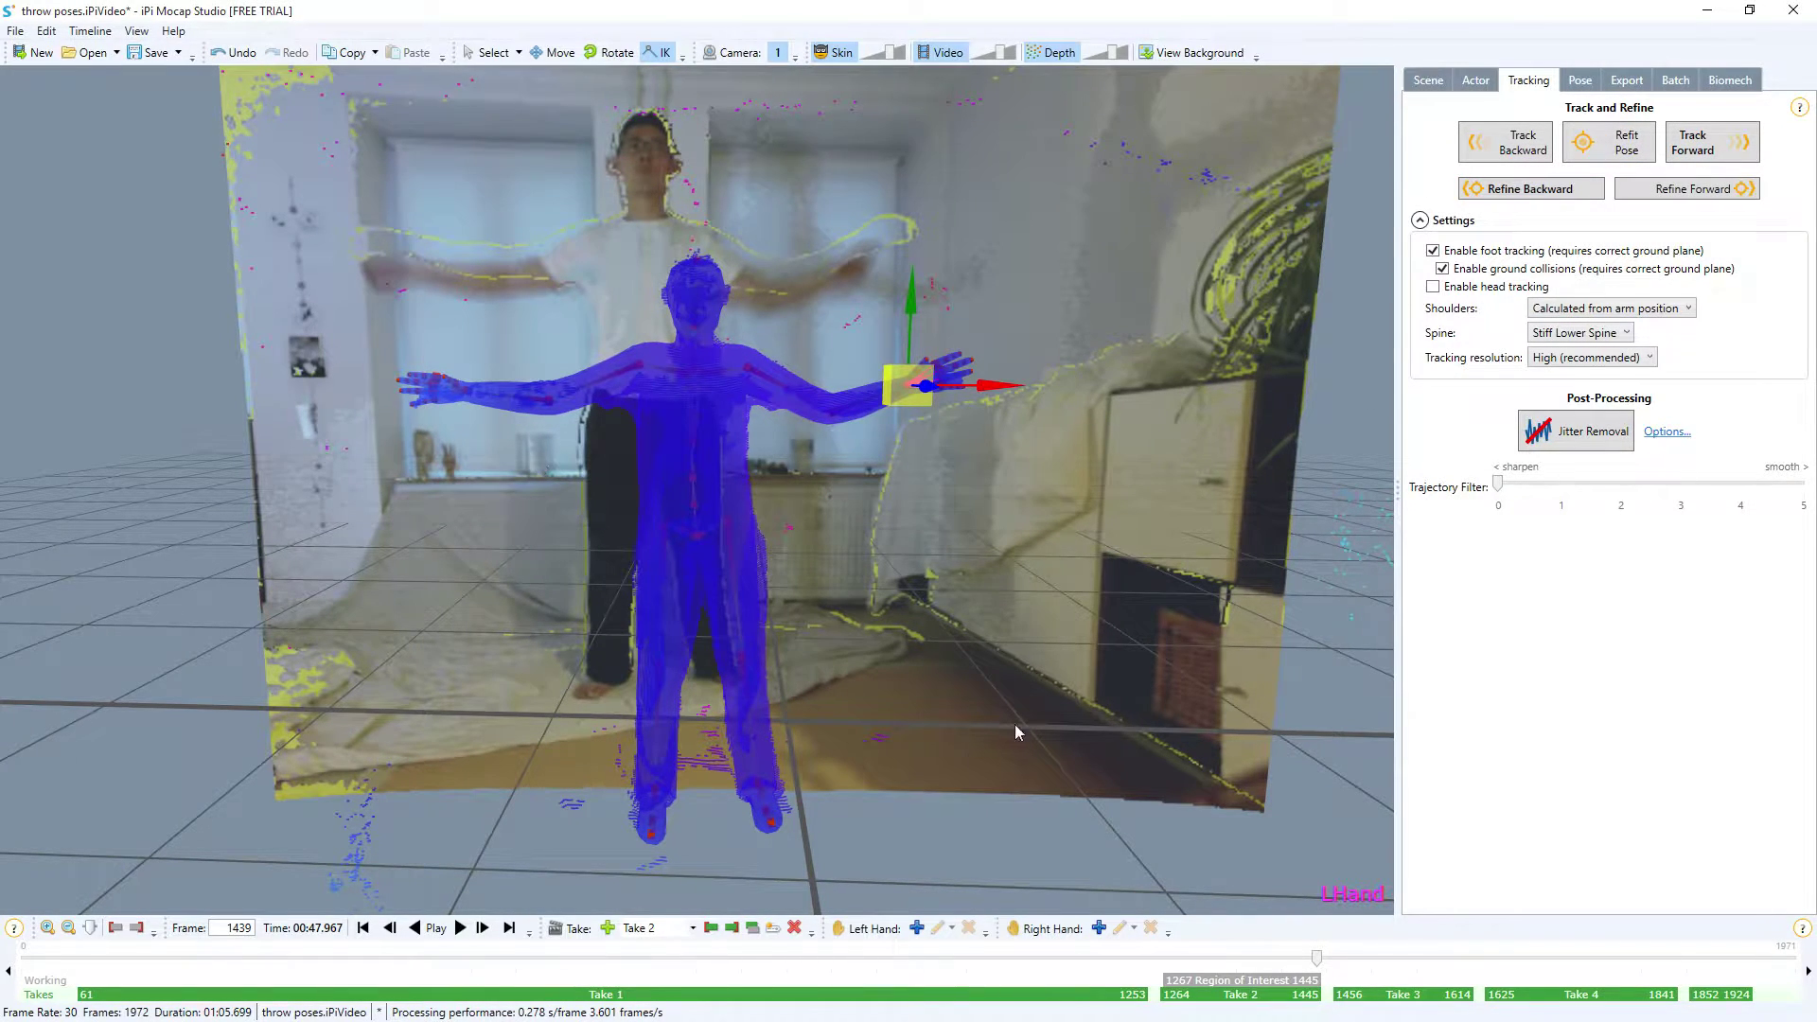
Step: Start backward tracking, stop it, and move the take to frame 1379
{"action": "left_click", "coordinate": [1509, 147]}
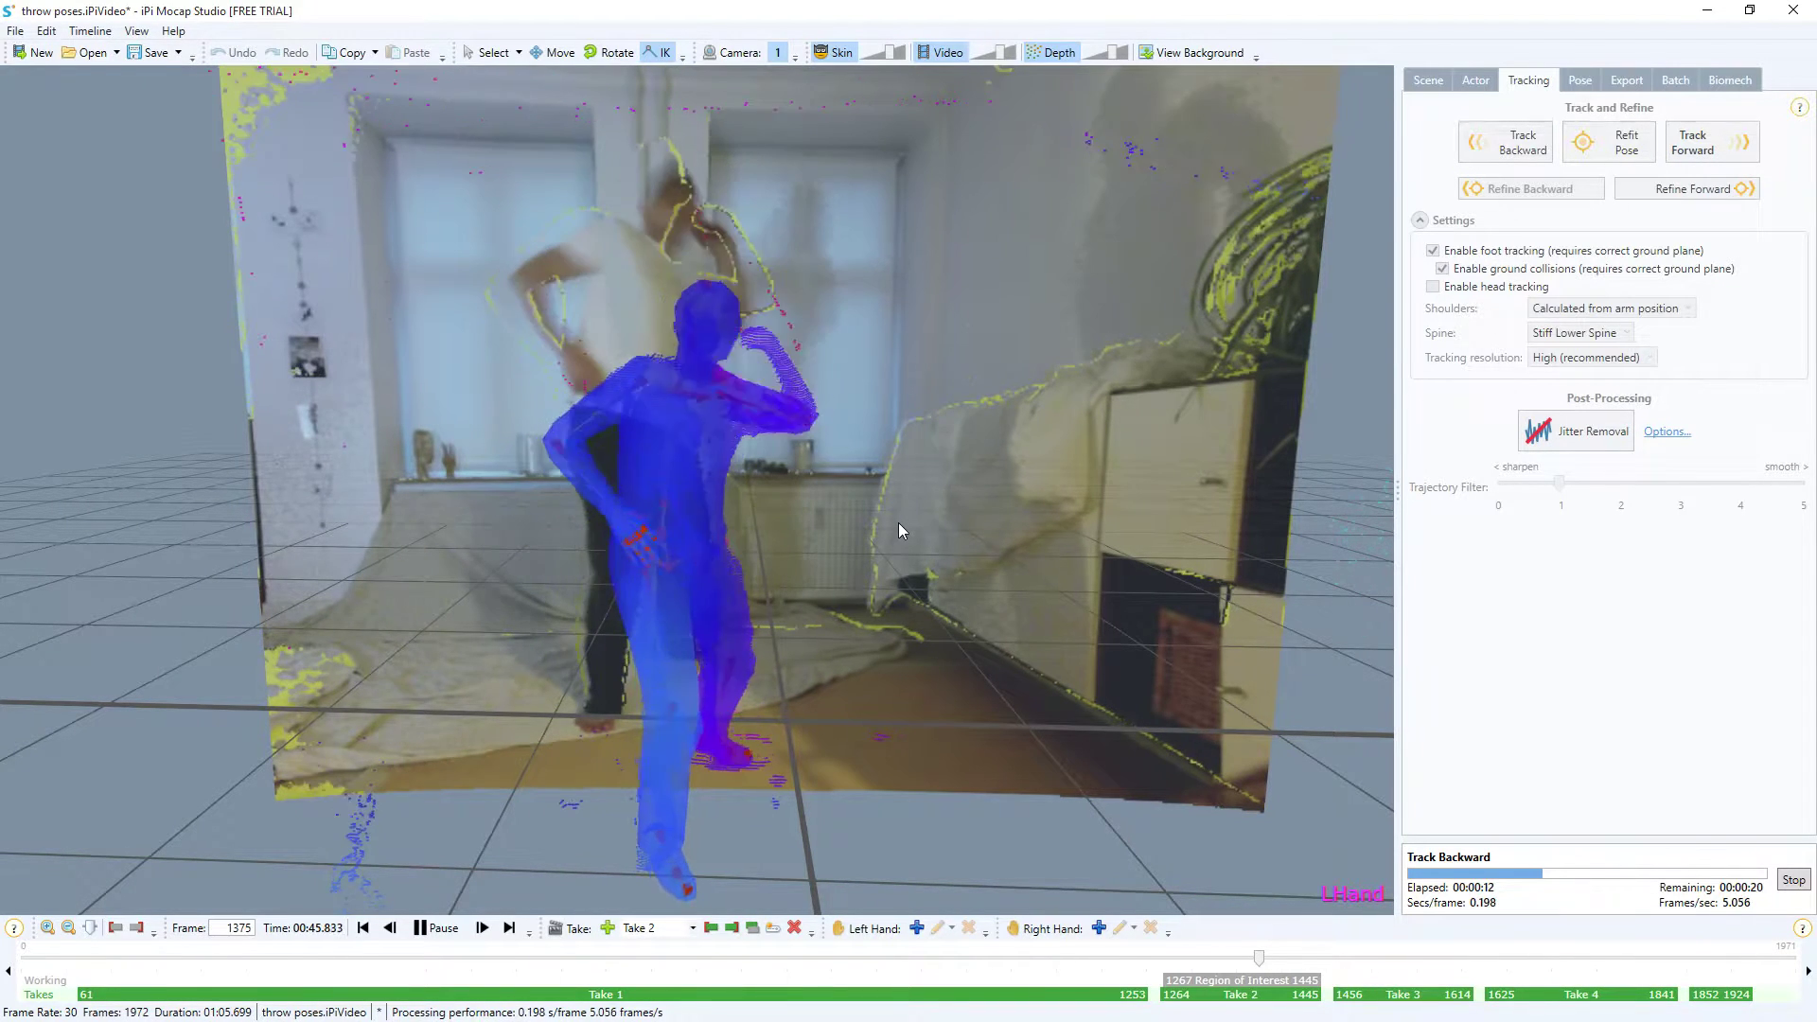
{"action": "key", "text": "Escape"}
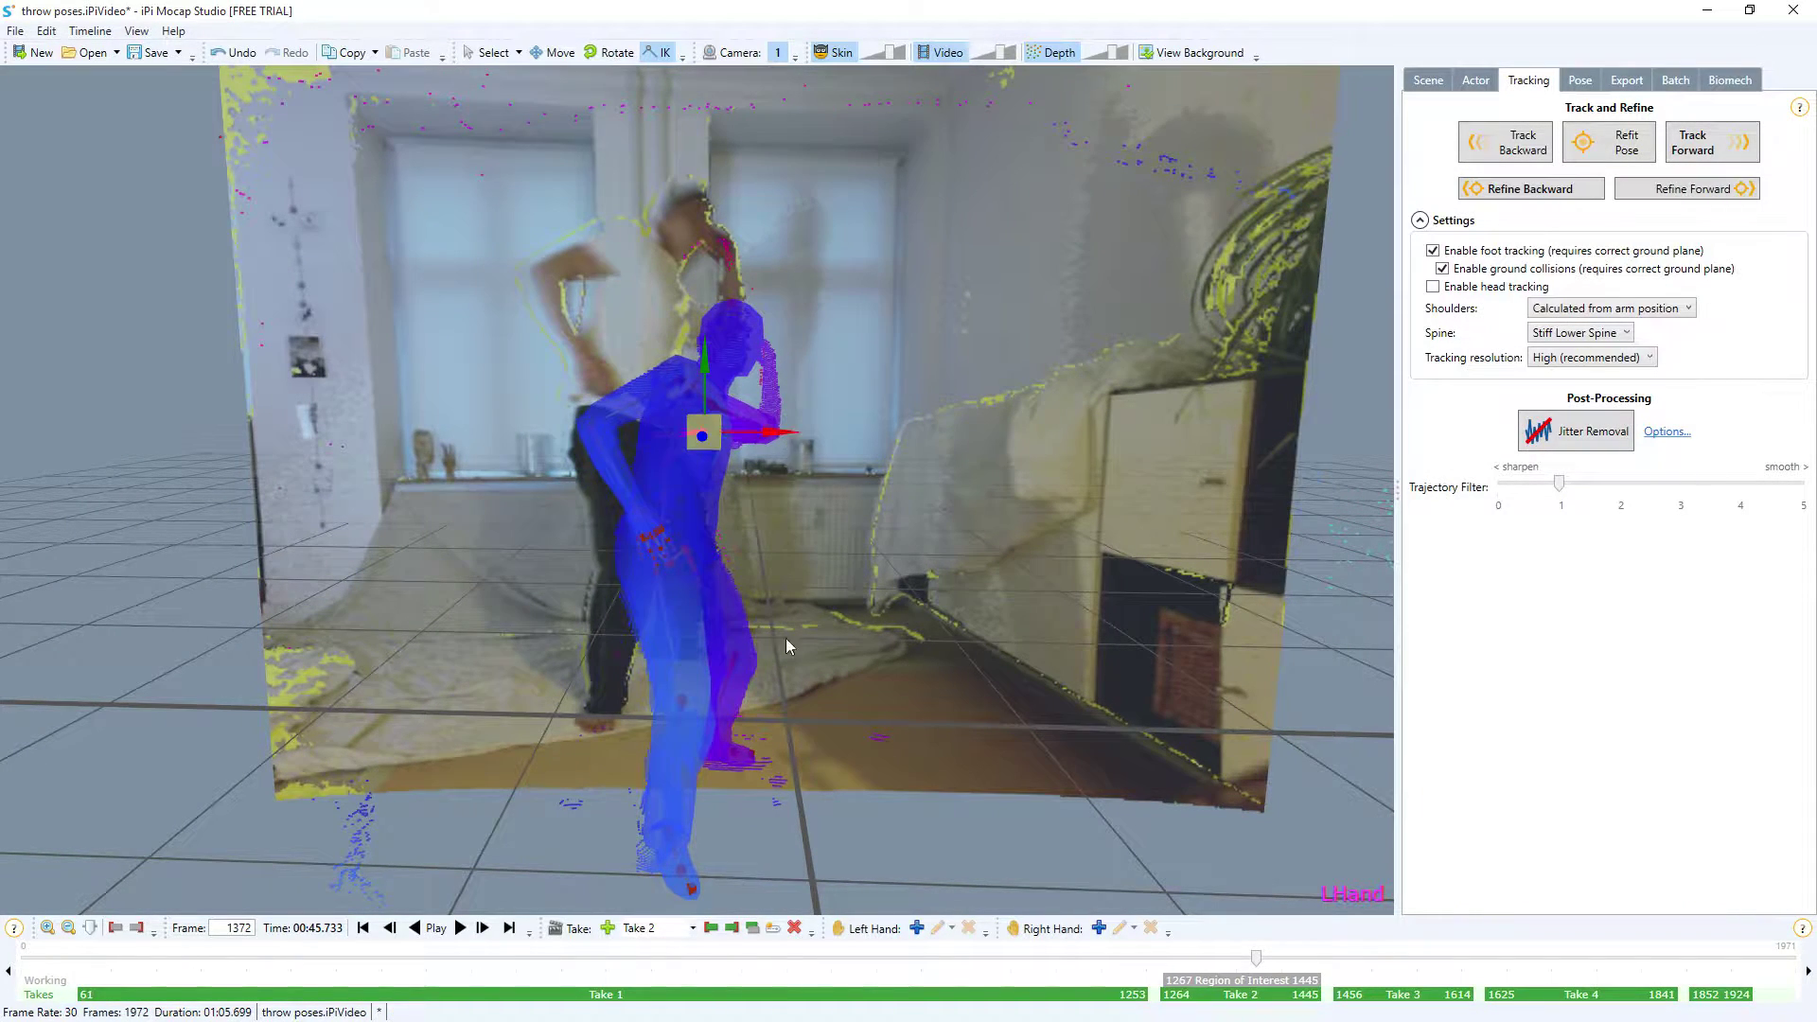
{"action": "left_click_drag", "start_coordinate": [1258, 963], "coordinate": [1279, 960]}
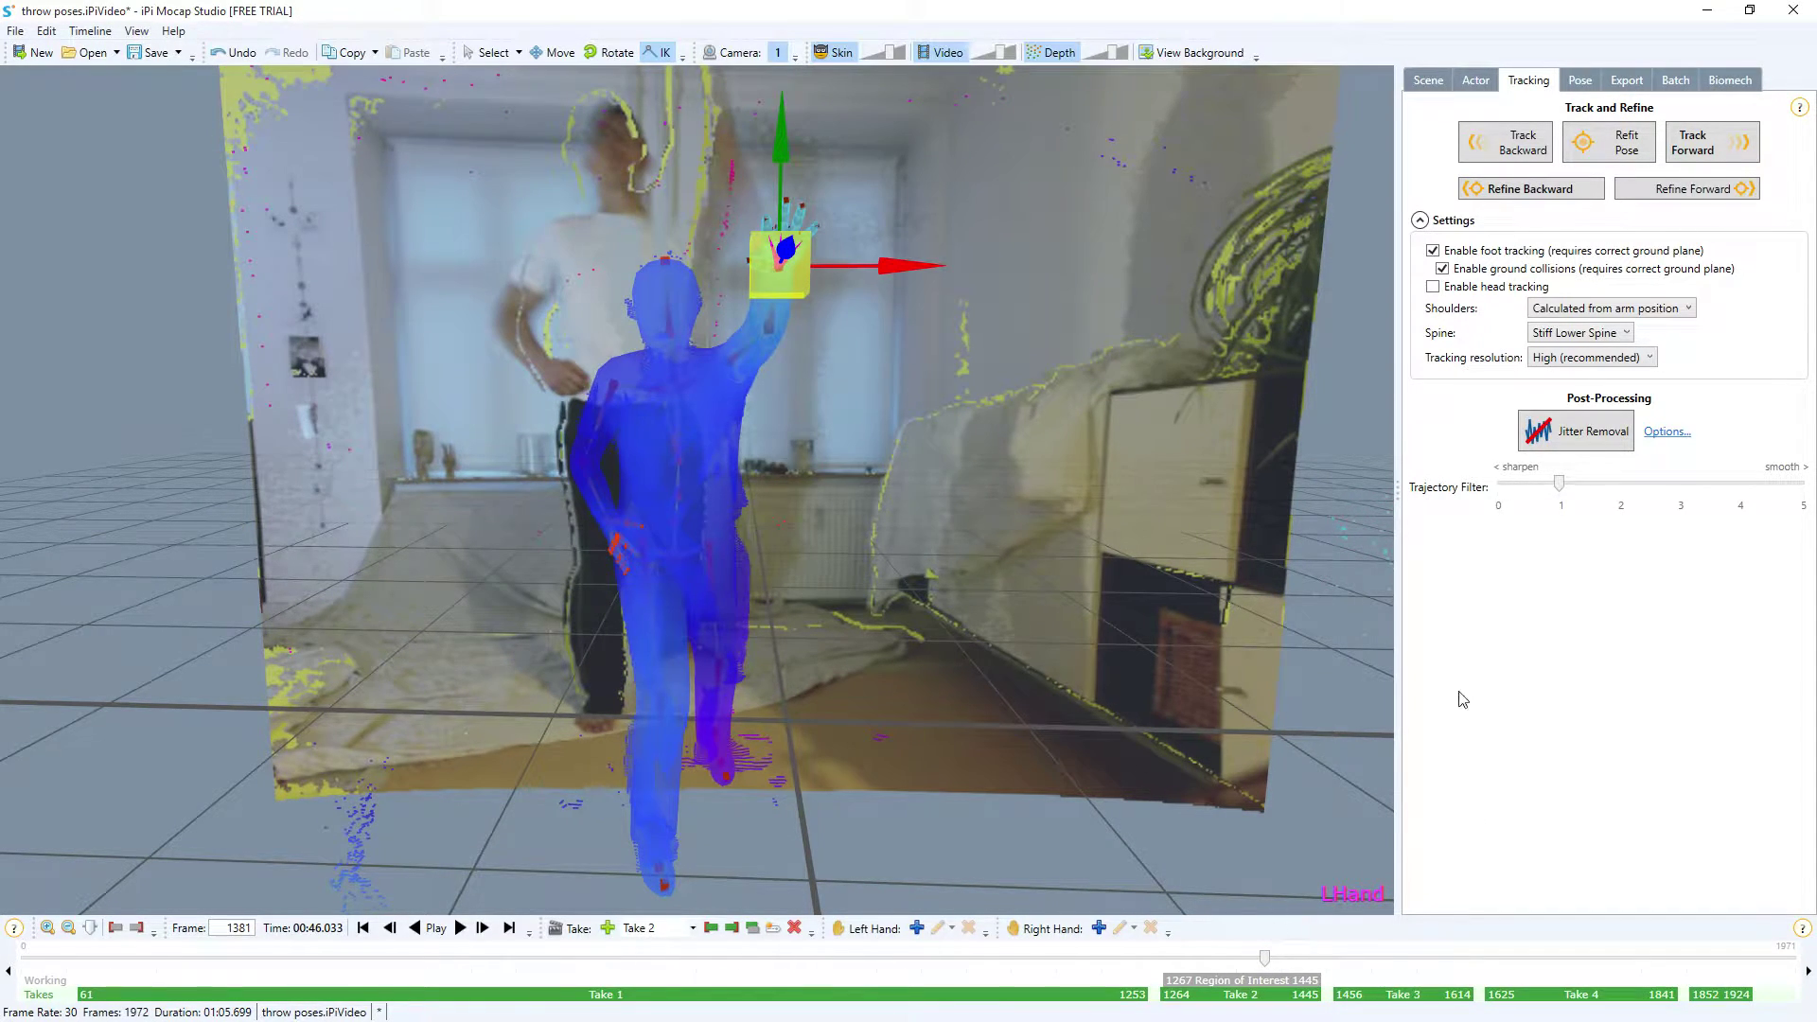
Step: Refine the pose at frame 1381, then restart backward tracking from frame 1376
{"action": "left_click", "coordinate": [1635, 189]}
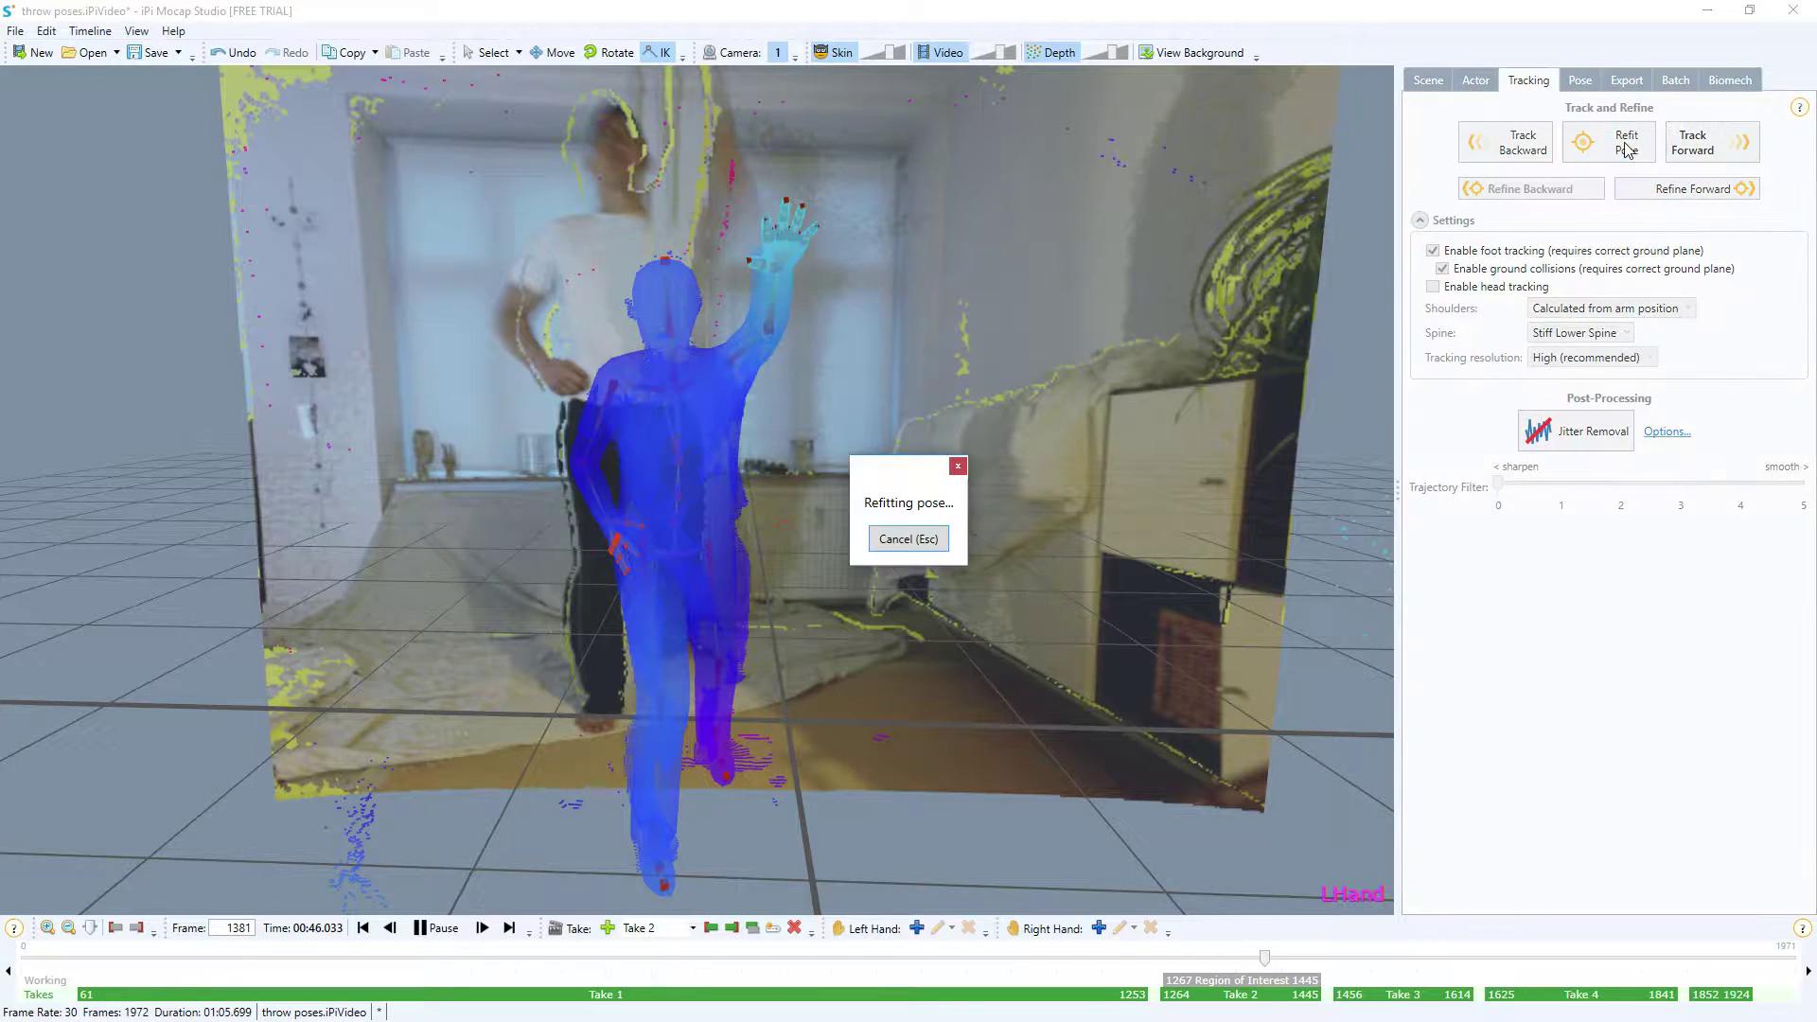
{"action": "left_click", "coordinate": [1495, 154]}
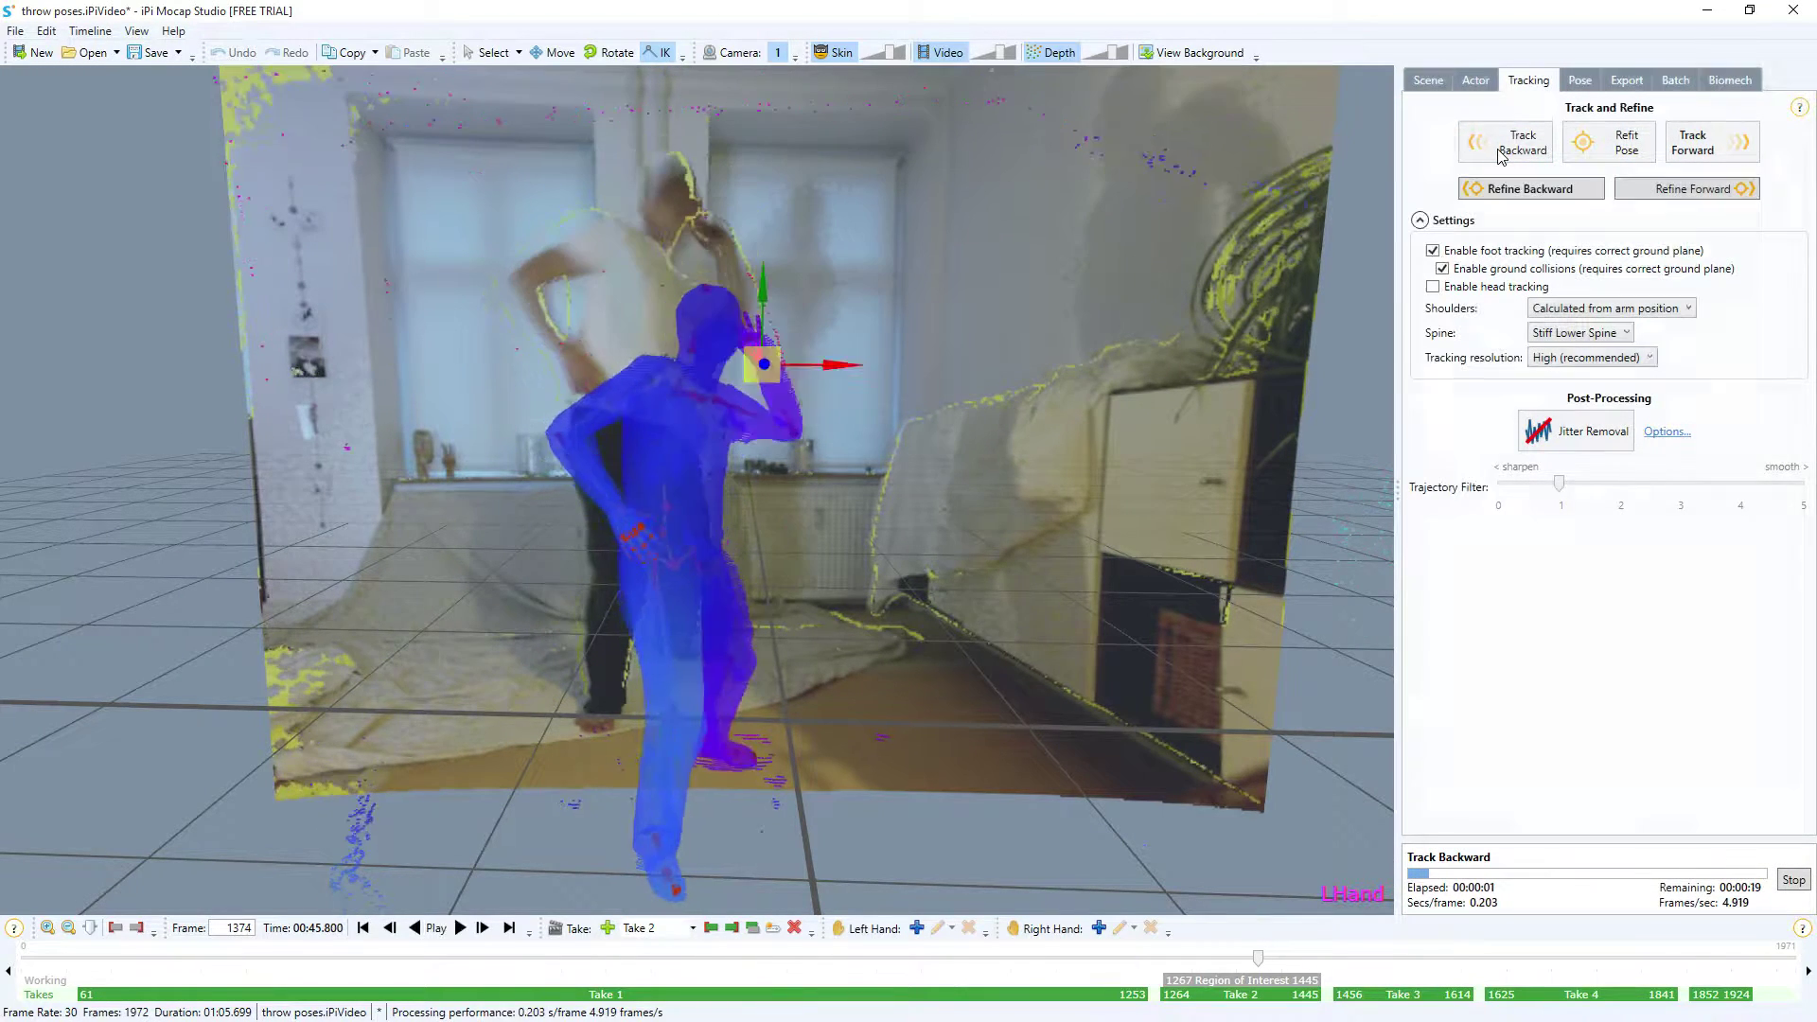
{"action": "left_click", "coordinate": [1535, 157]}
{"action": "left_click", "coordinate": [1686, 157]}
{"action": "key", "text": "Left"}
{"action": "key", "text": "Left"}
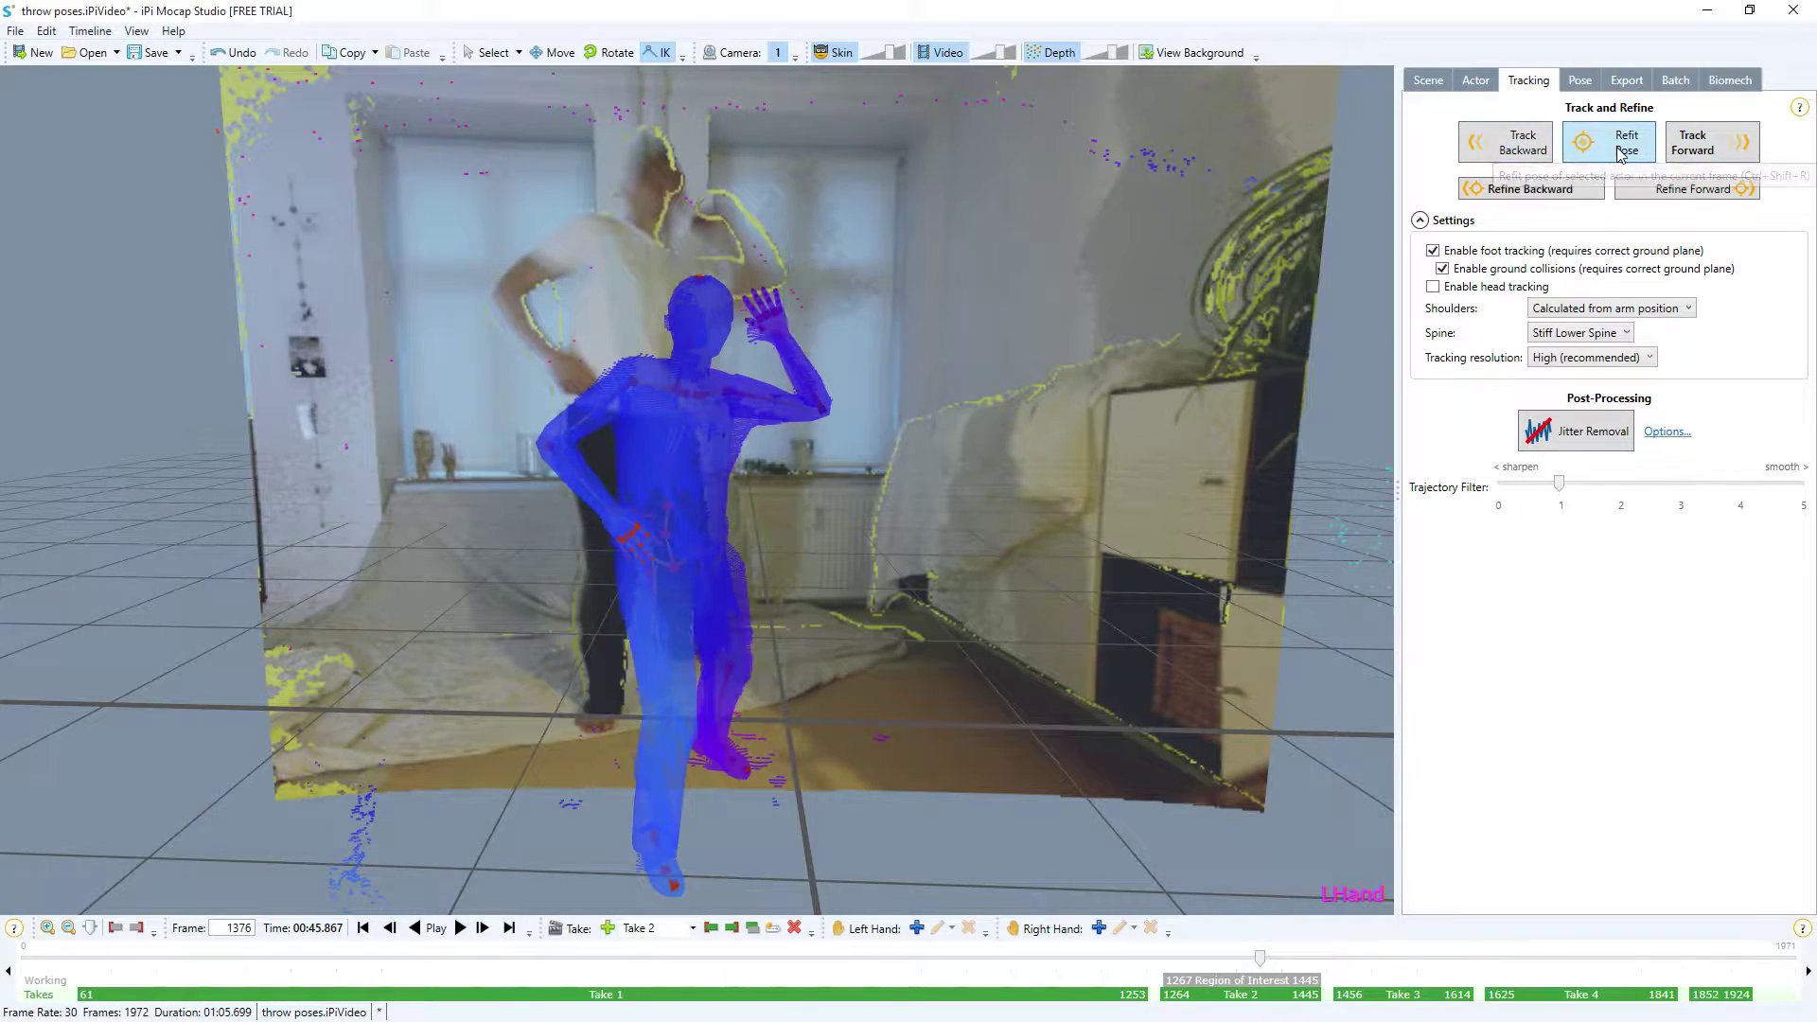
{"action": "left_click", "coordinate": [1530, 151]}
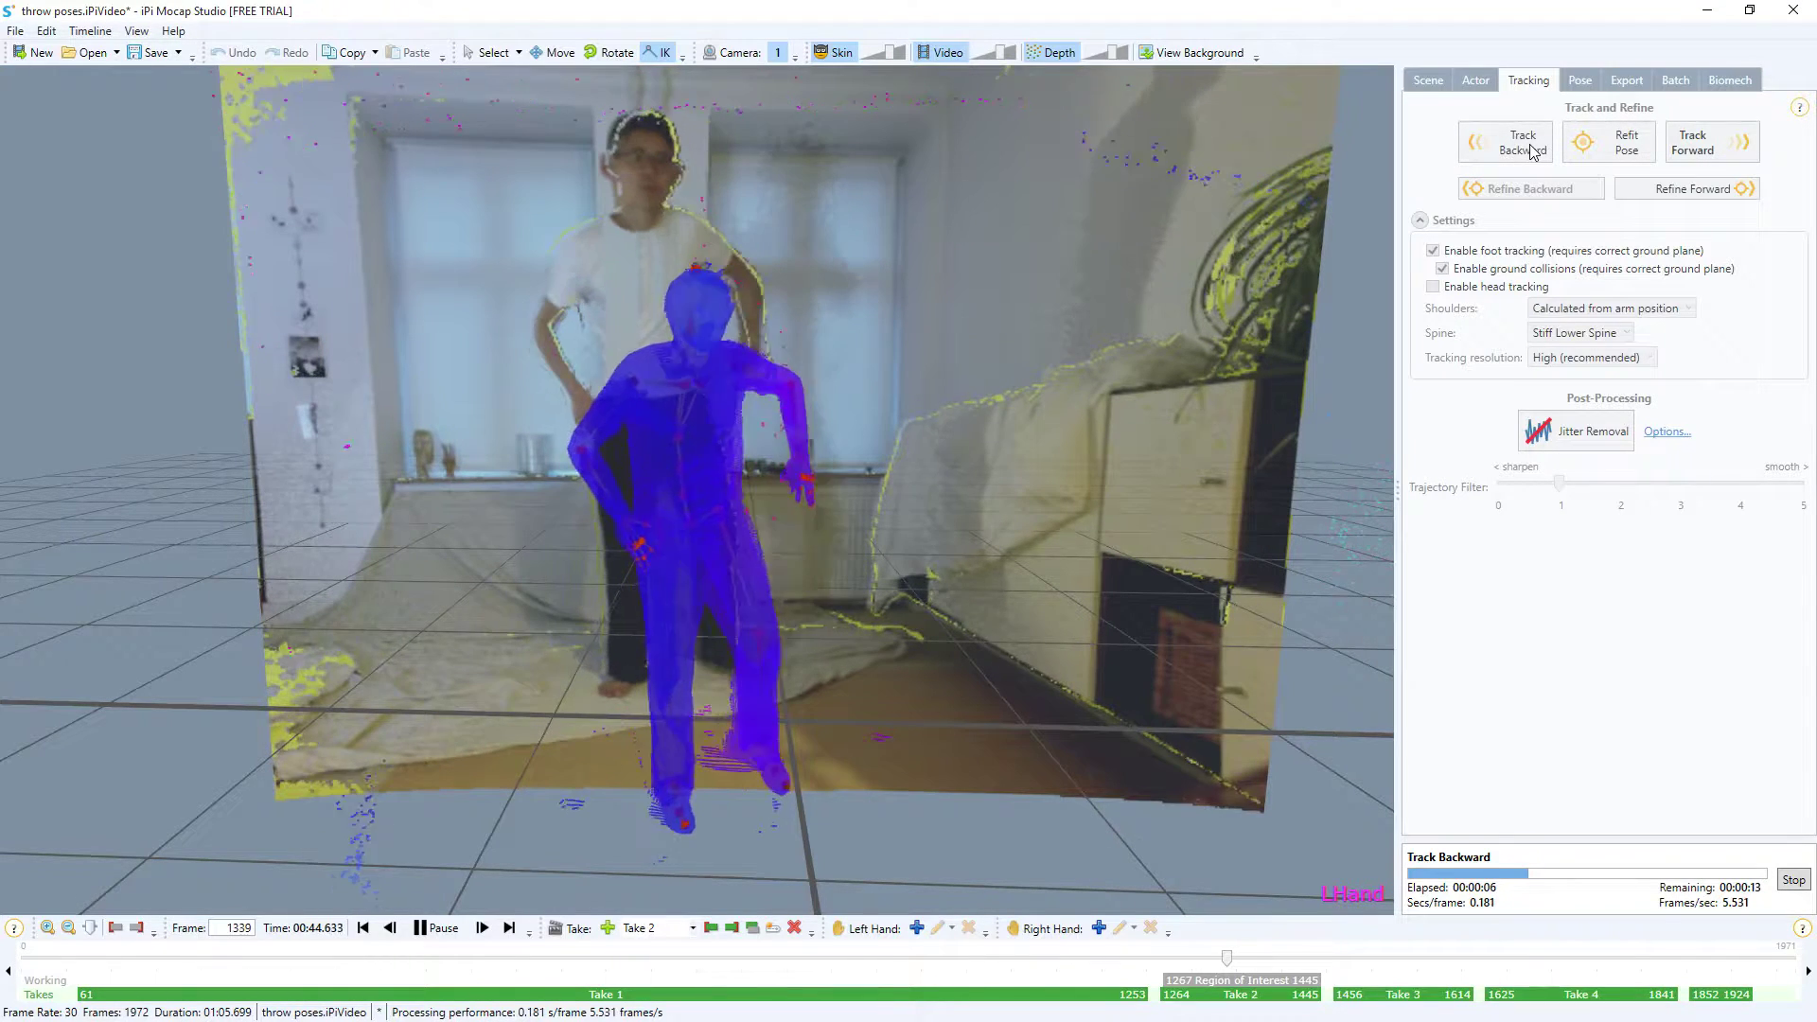
Step: Stop backward tracking at frame 1332 and return to the T-pose frame 1278
{"action": "key", "text": "Escape"}
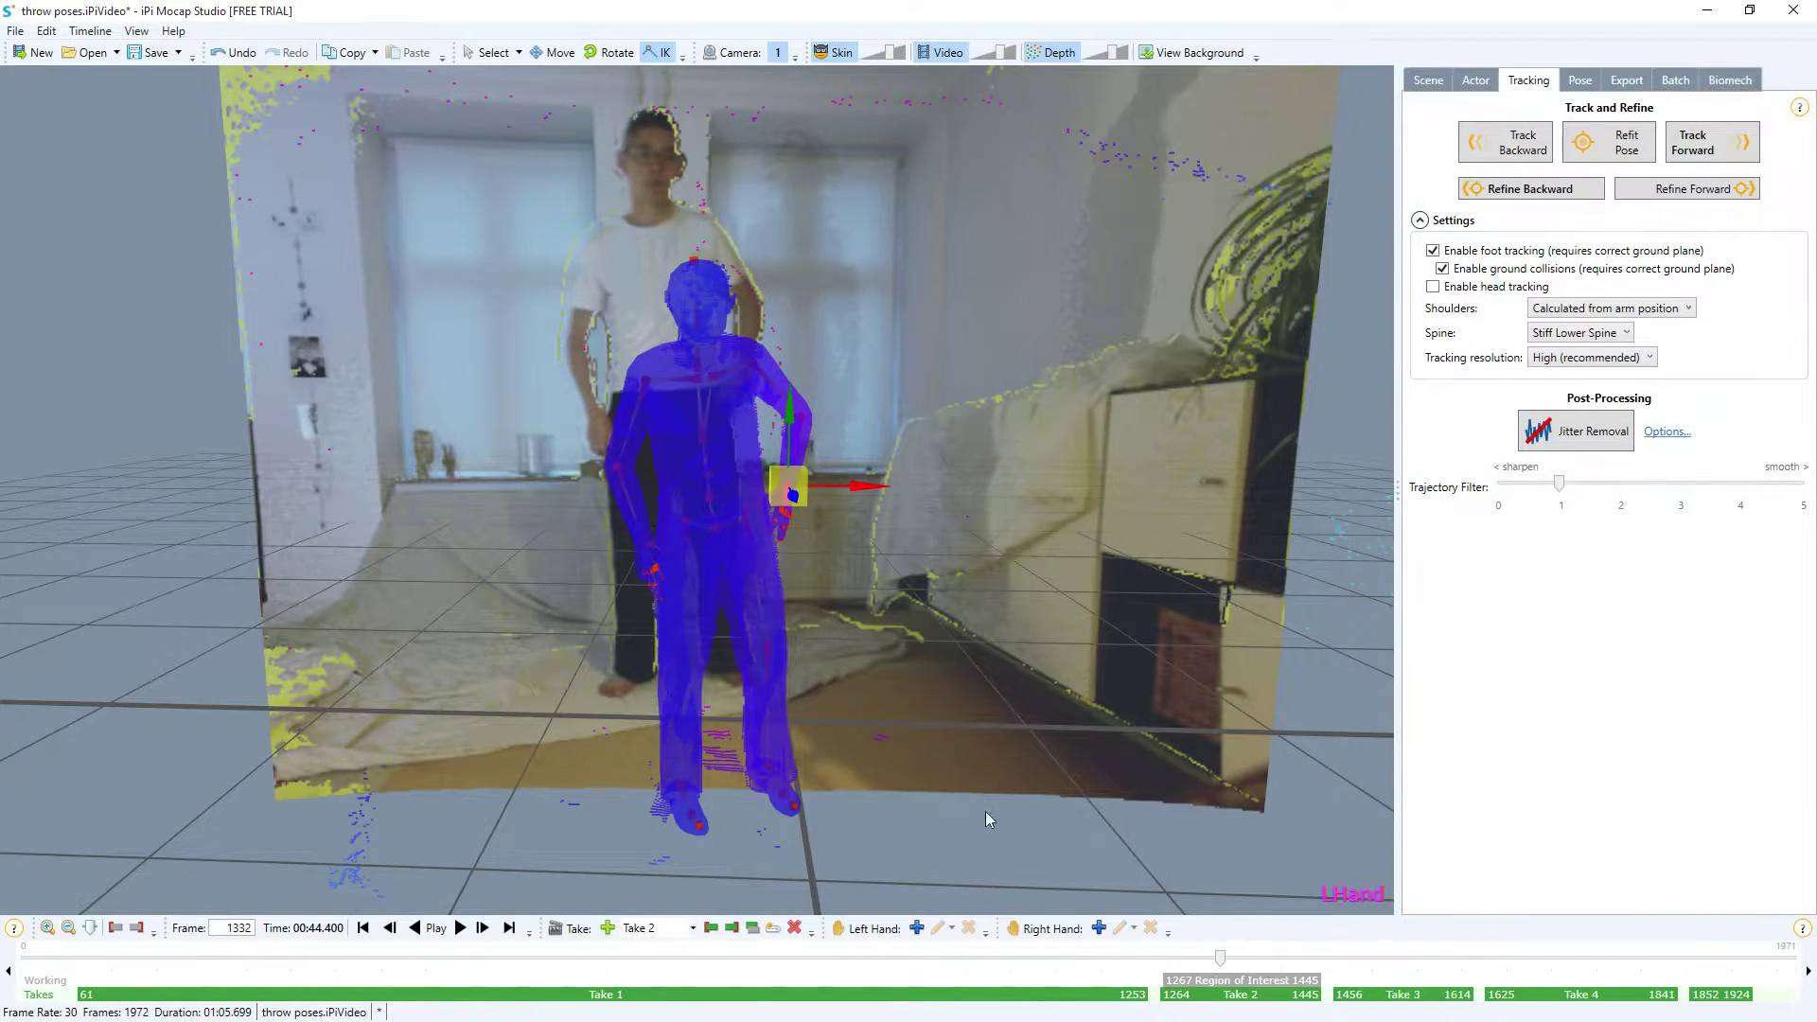
{"action": "left_click_drag", "start_coordinate": [1222, 959], "coordinate": [1171, 959]}
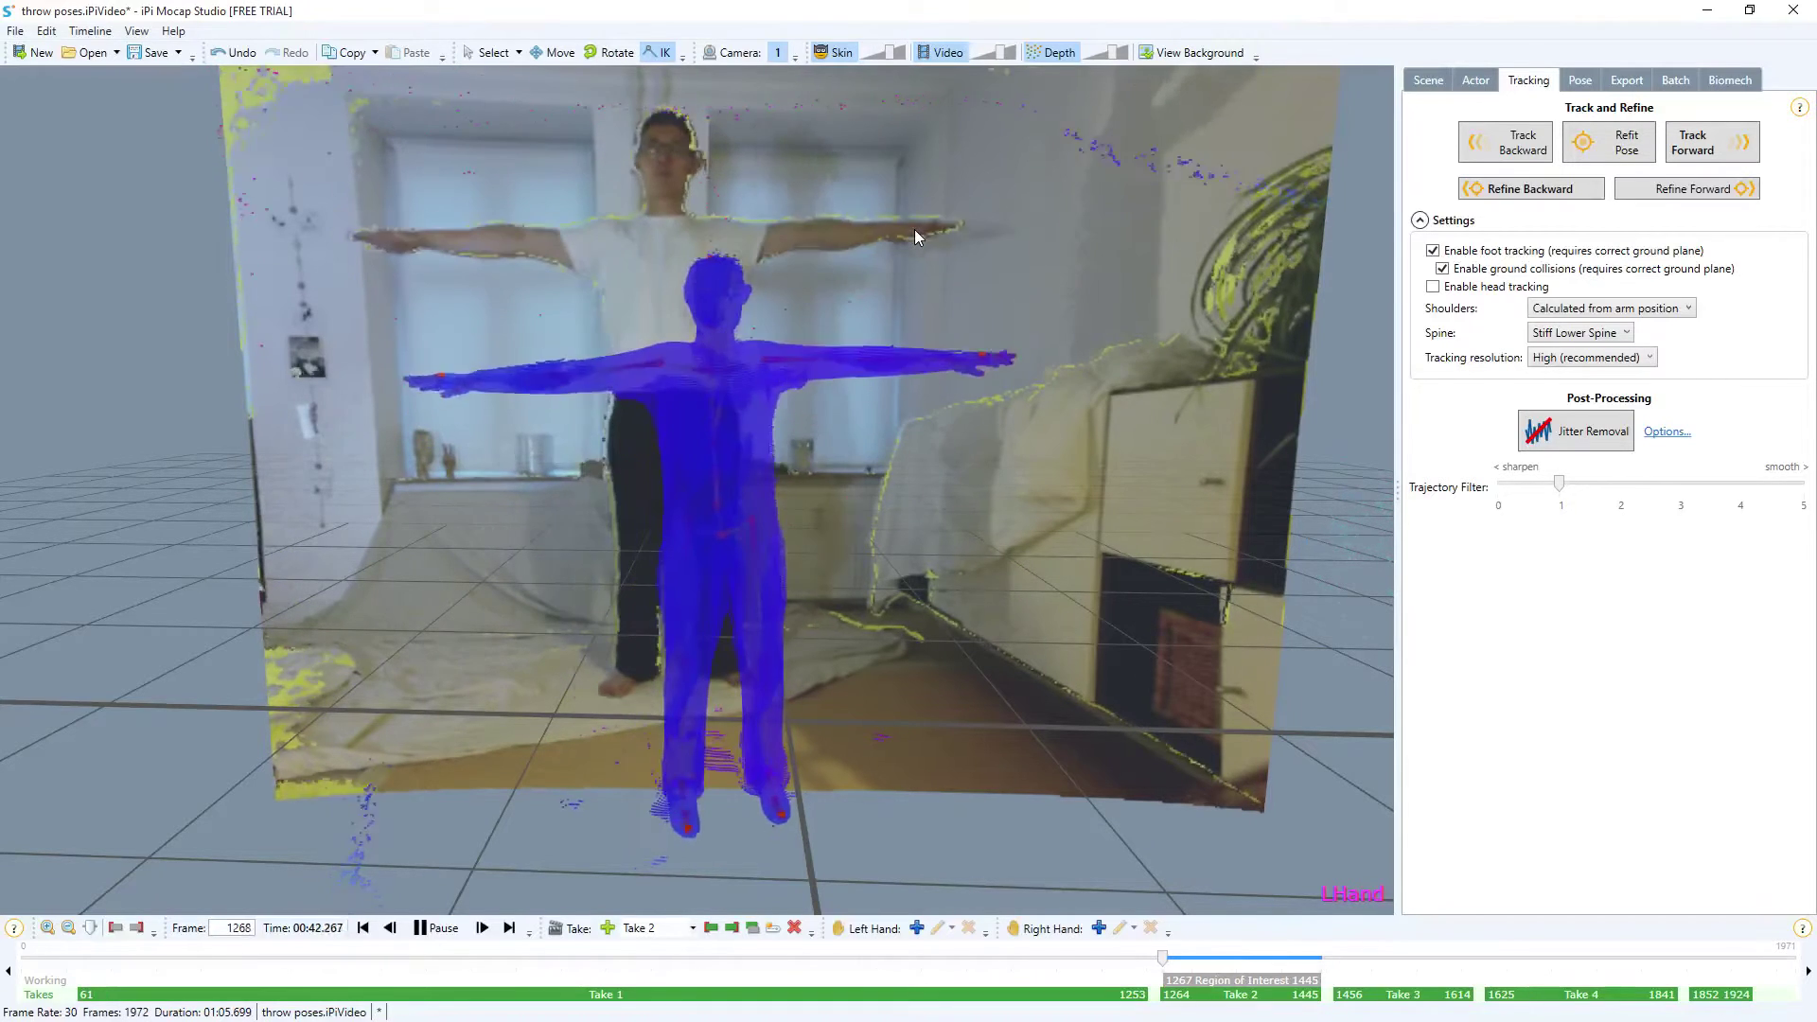
{"action": "key", "text": "space"}
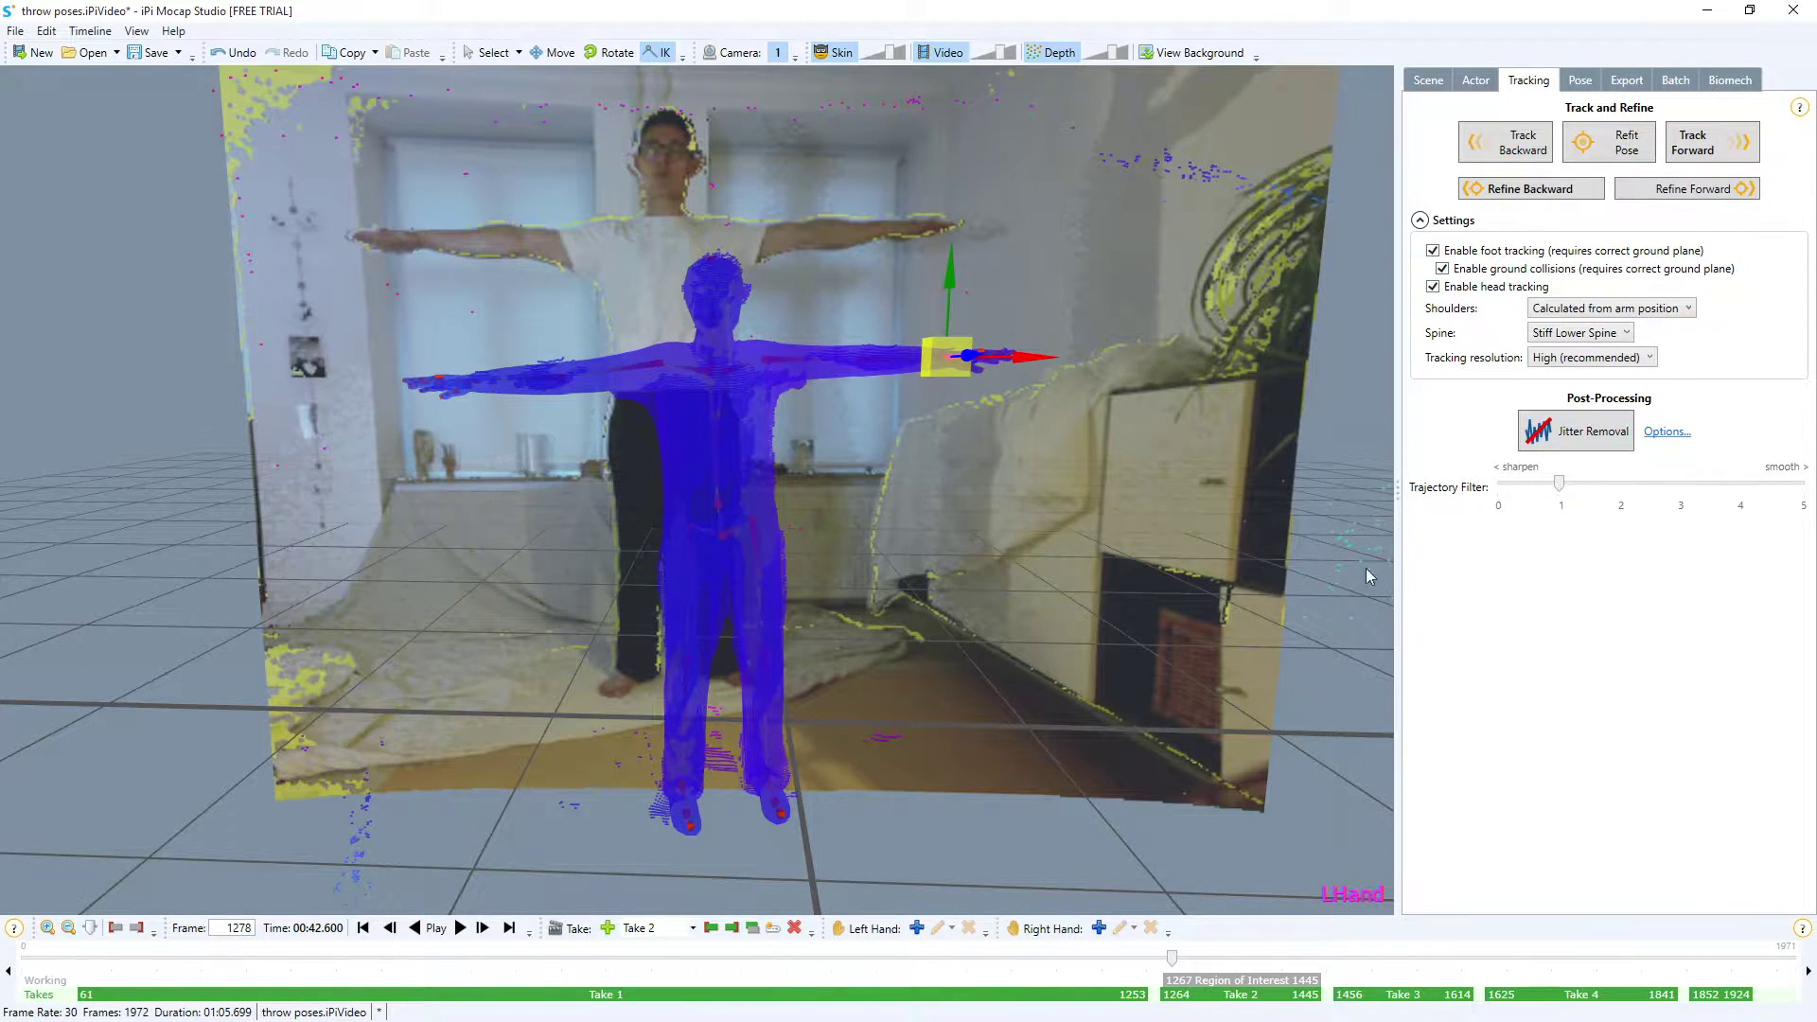
Step: Track forward from the T-pose, stop at frame 1394, then jump to the T-pose at frame 1441
{"action": "left_click", "coordinate": [1693, 152]}
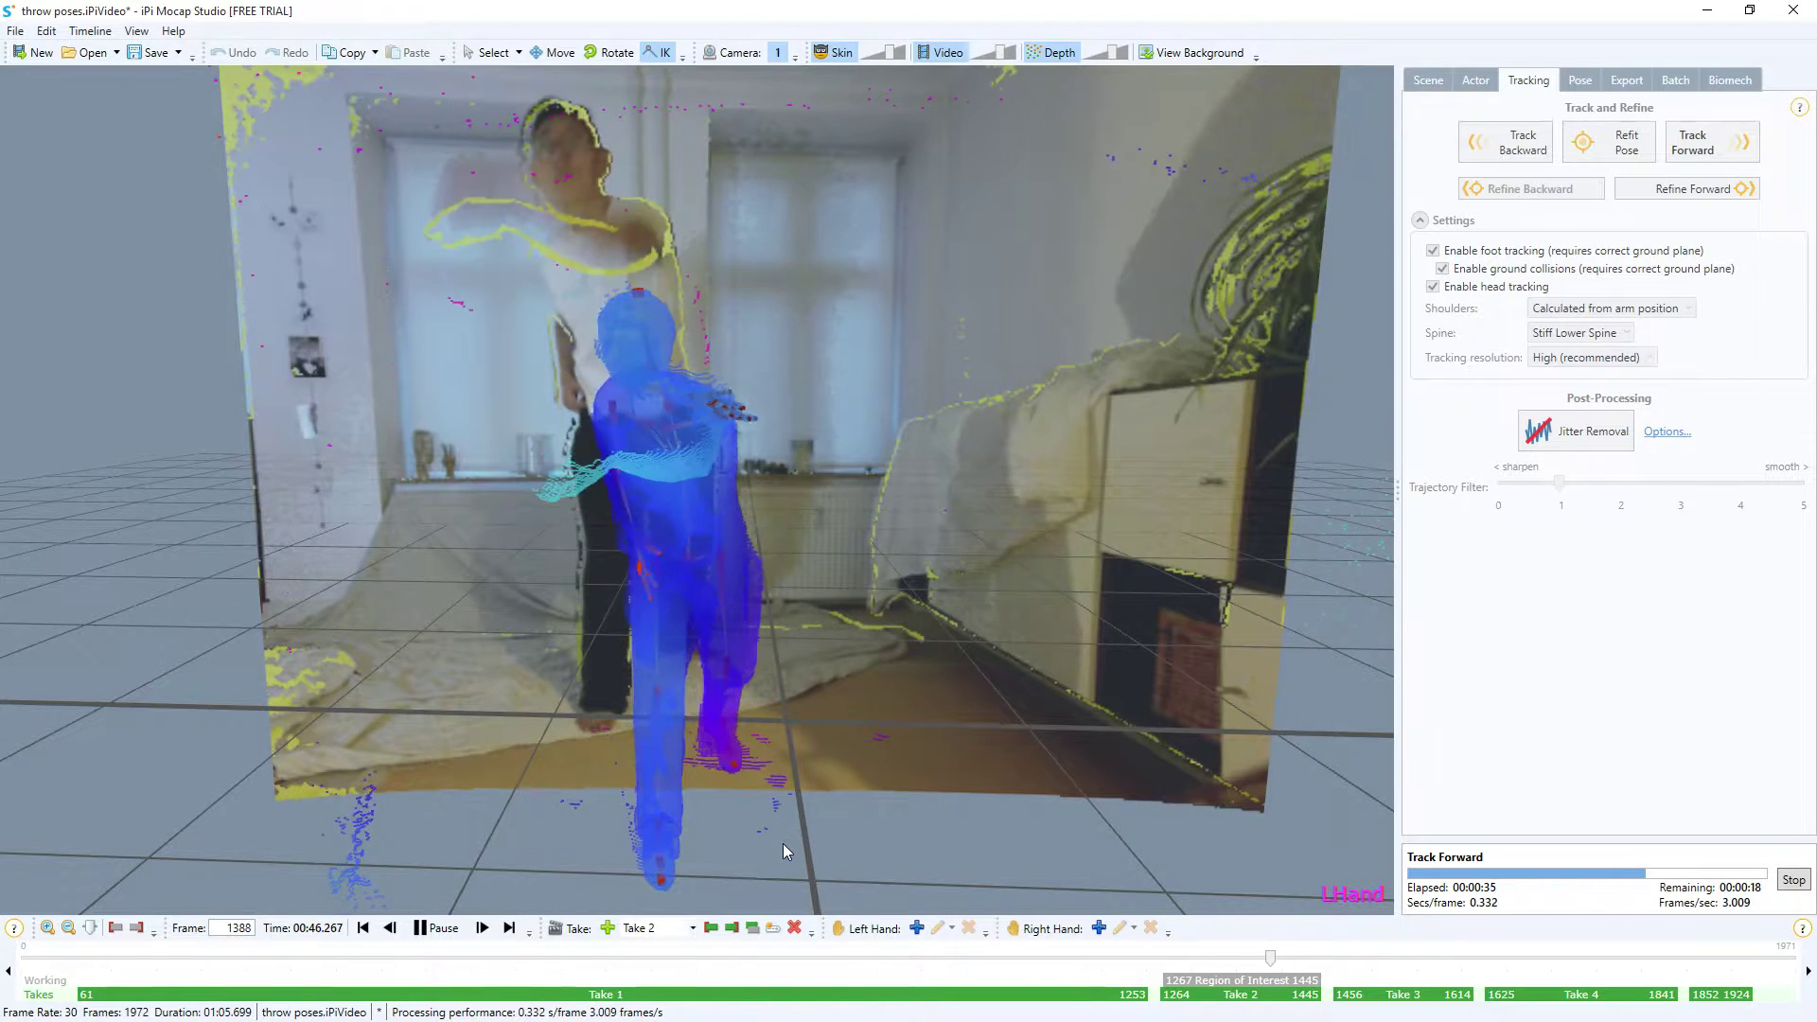
{"action": "key", "text": "space"}
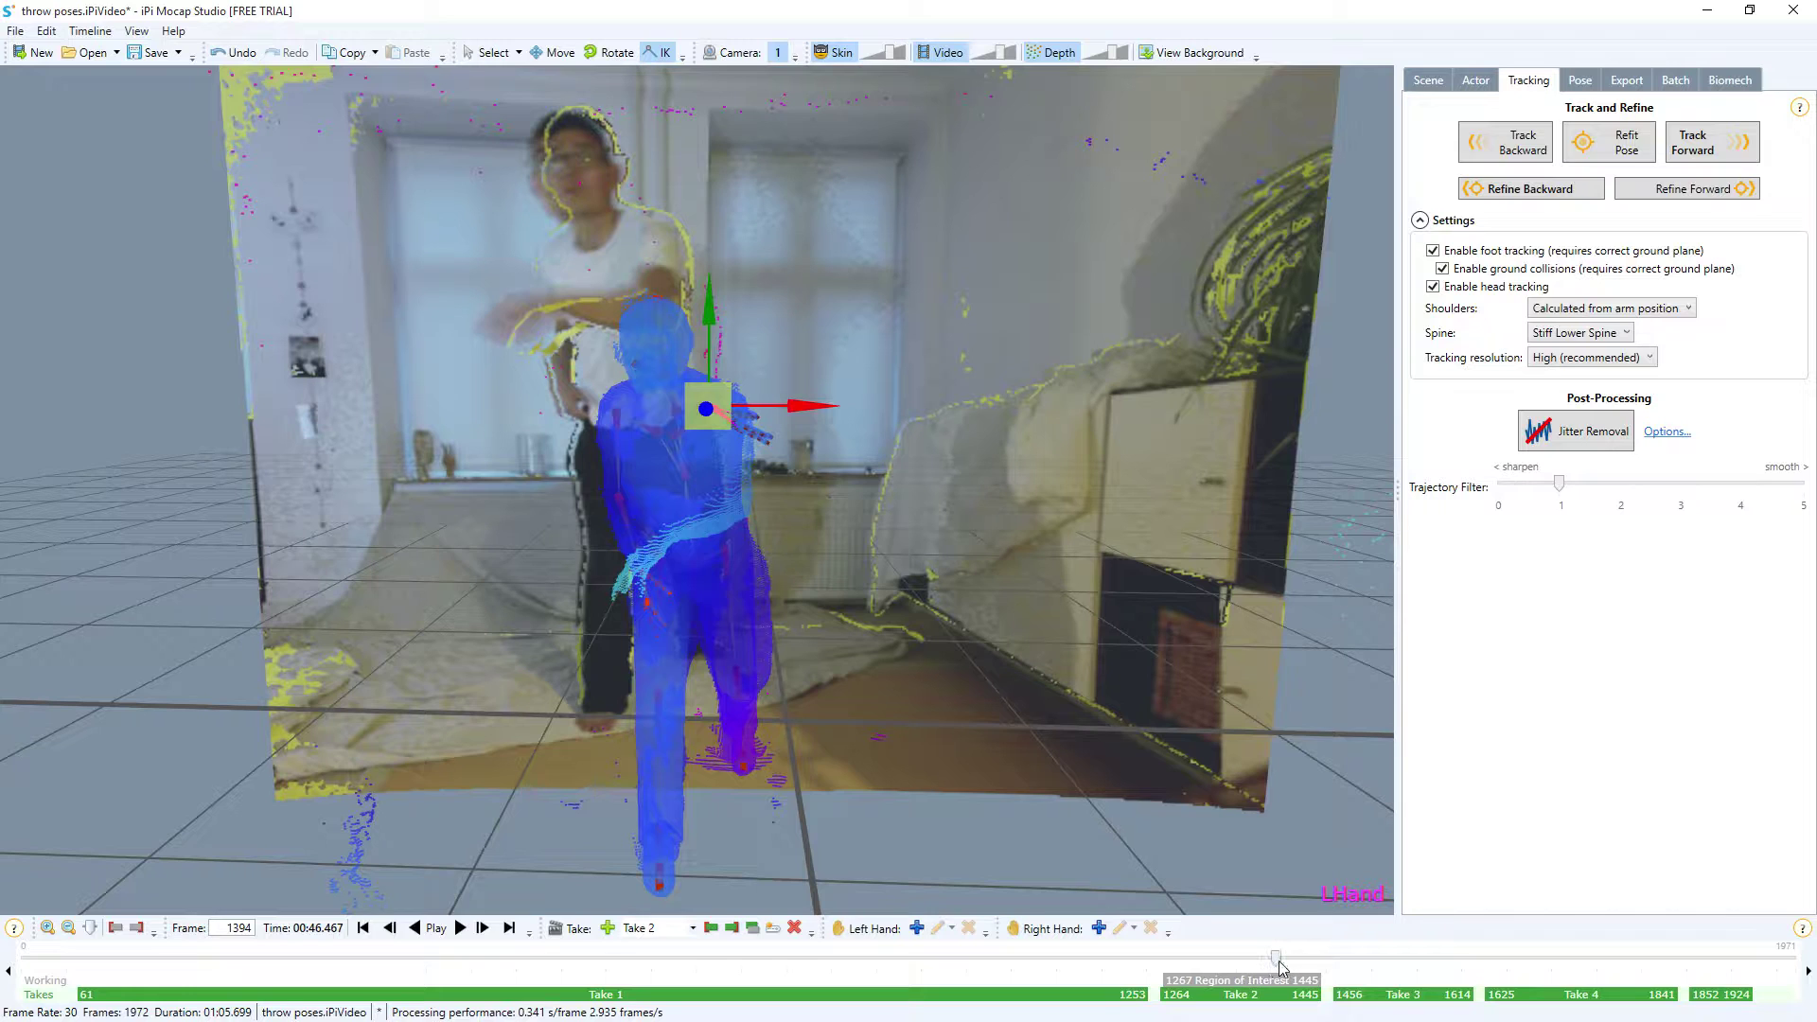
{"action": "left_click_drag", "start_coordinate": [1280, 965], "coordinate": [1324, 967]}
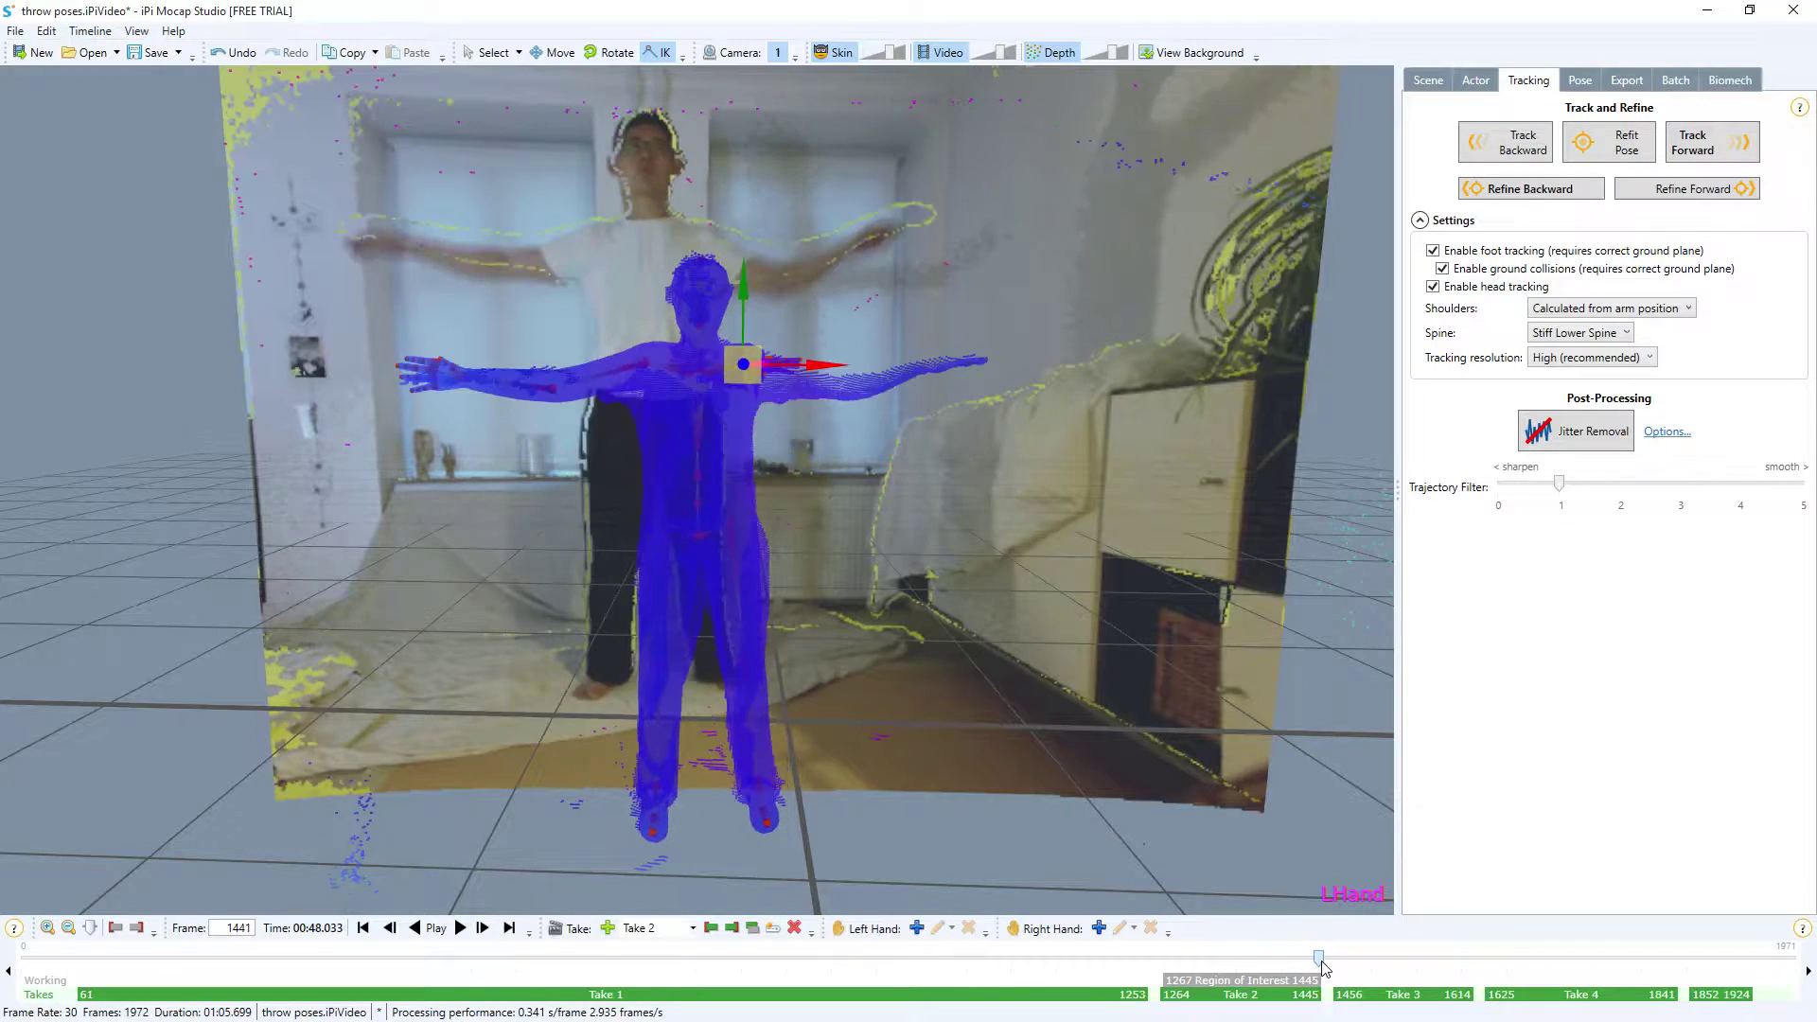
Step: Refit the frame-1441 T-pose with the arm IK target pulled to the hand, then track backward to frame 1377
{"action": "left_click", "coordinate": [1632, 144]}
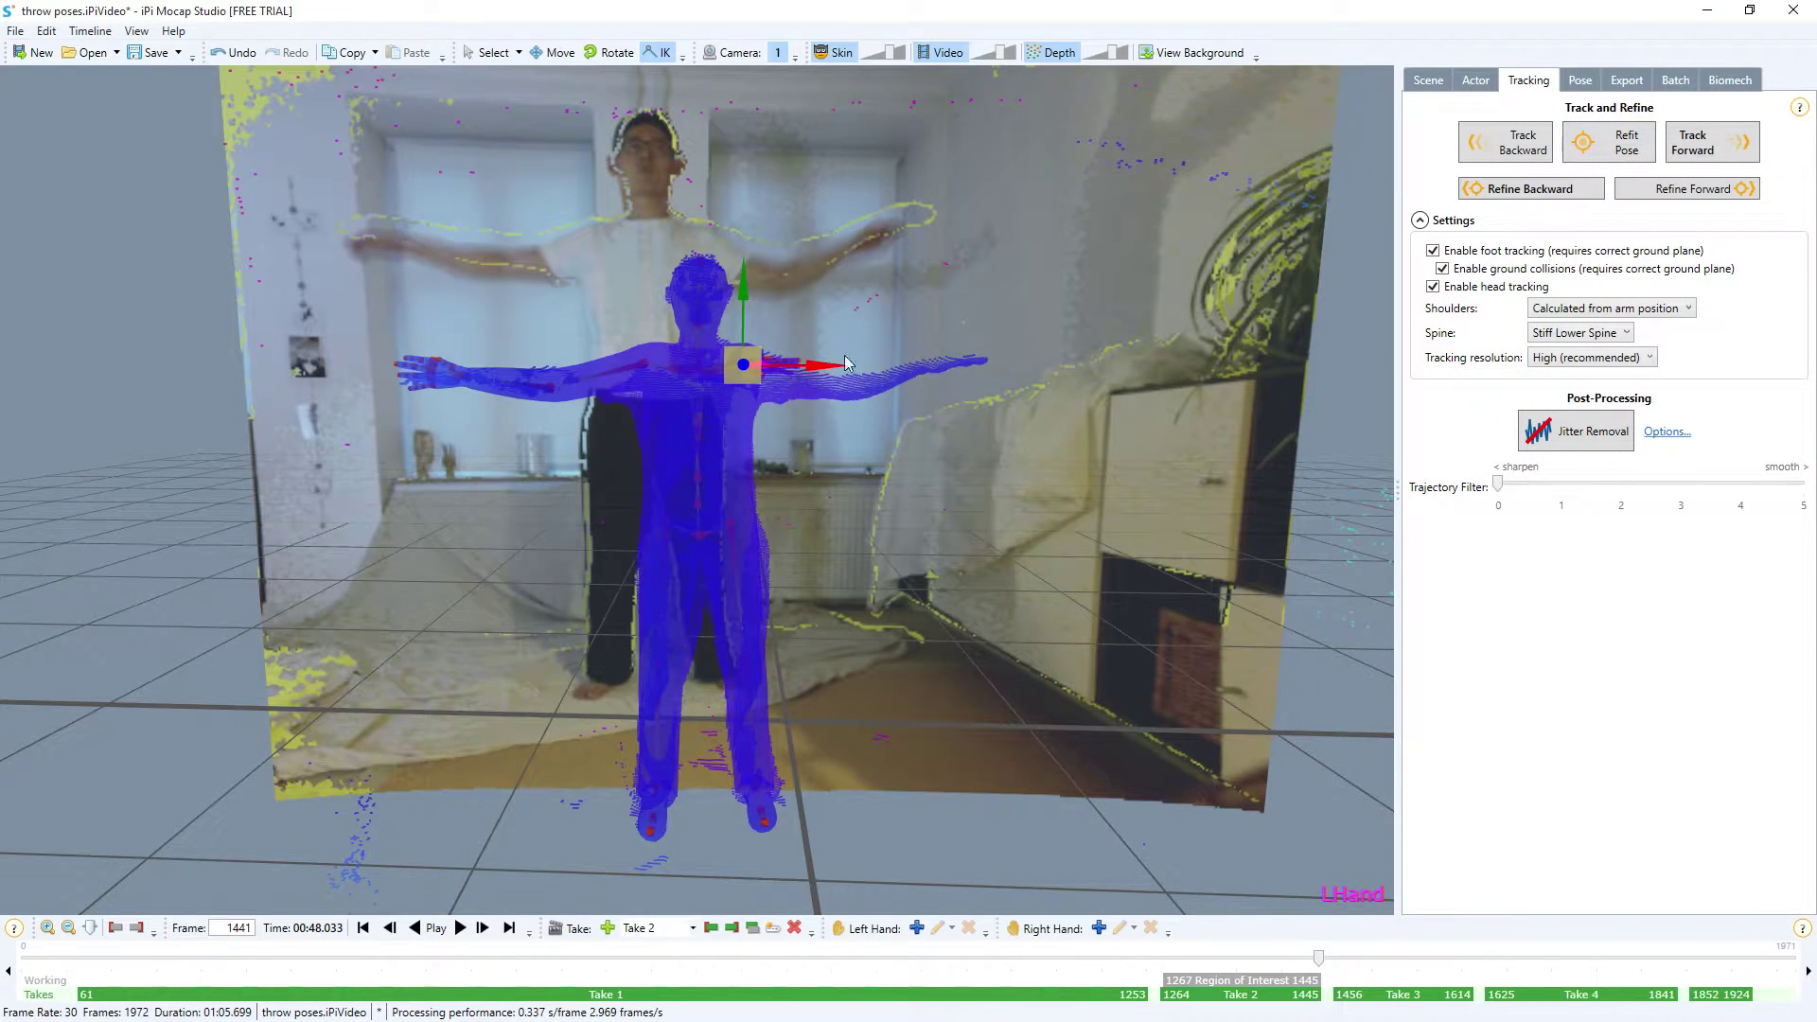
{"action": "left_click_drag", "start_coordinate": [826, 372], "coordinate": [1034, 370]}
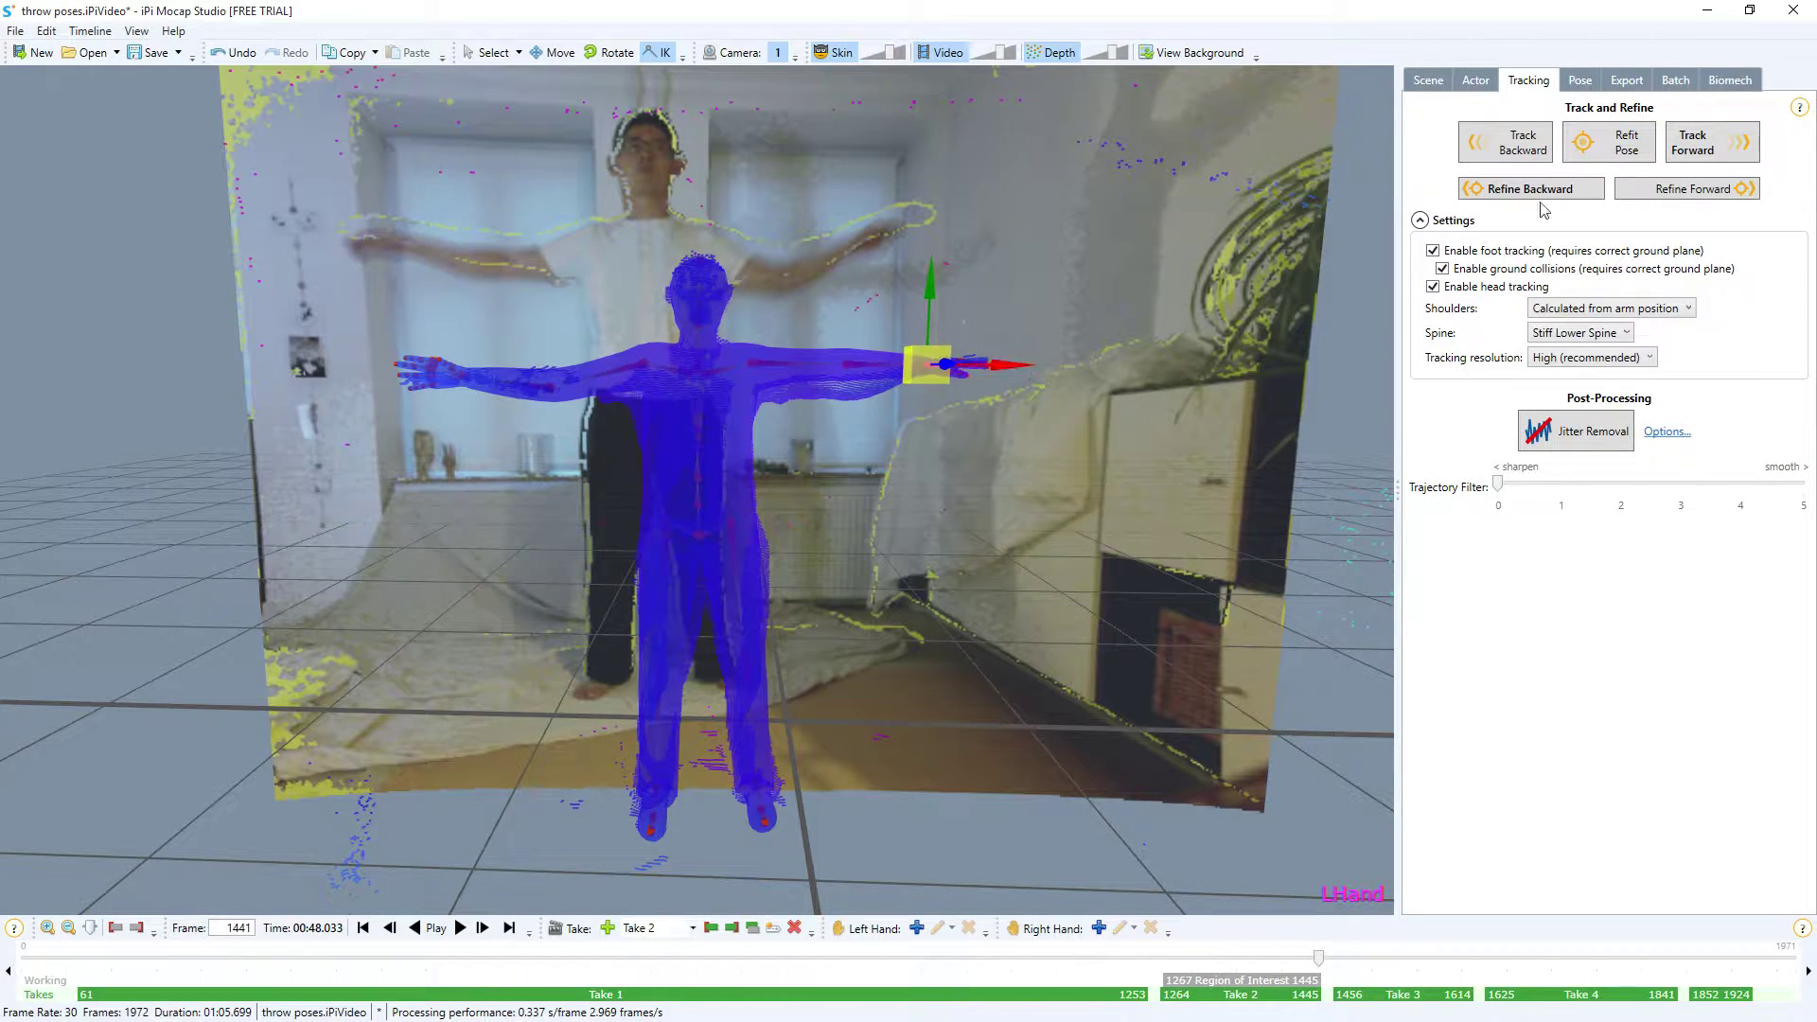
{"action": "left_click", "coordinate": [1621, 156]}
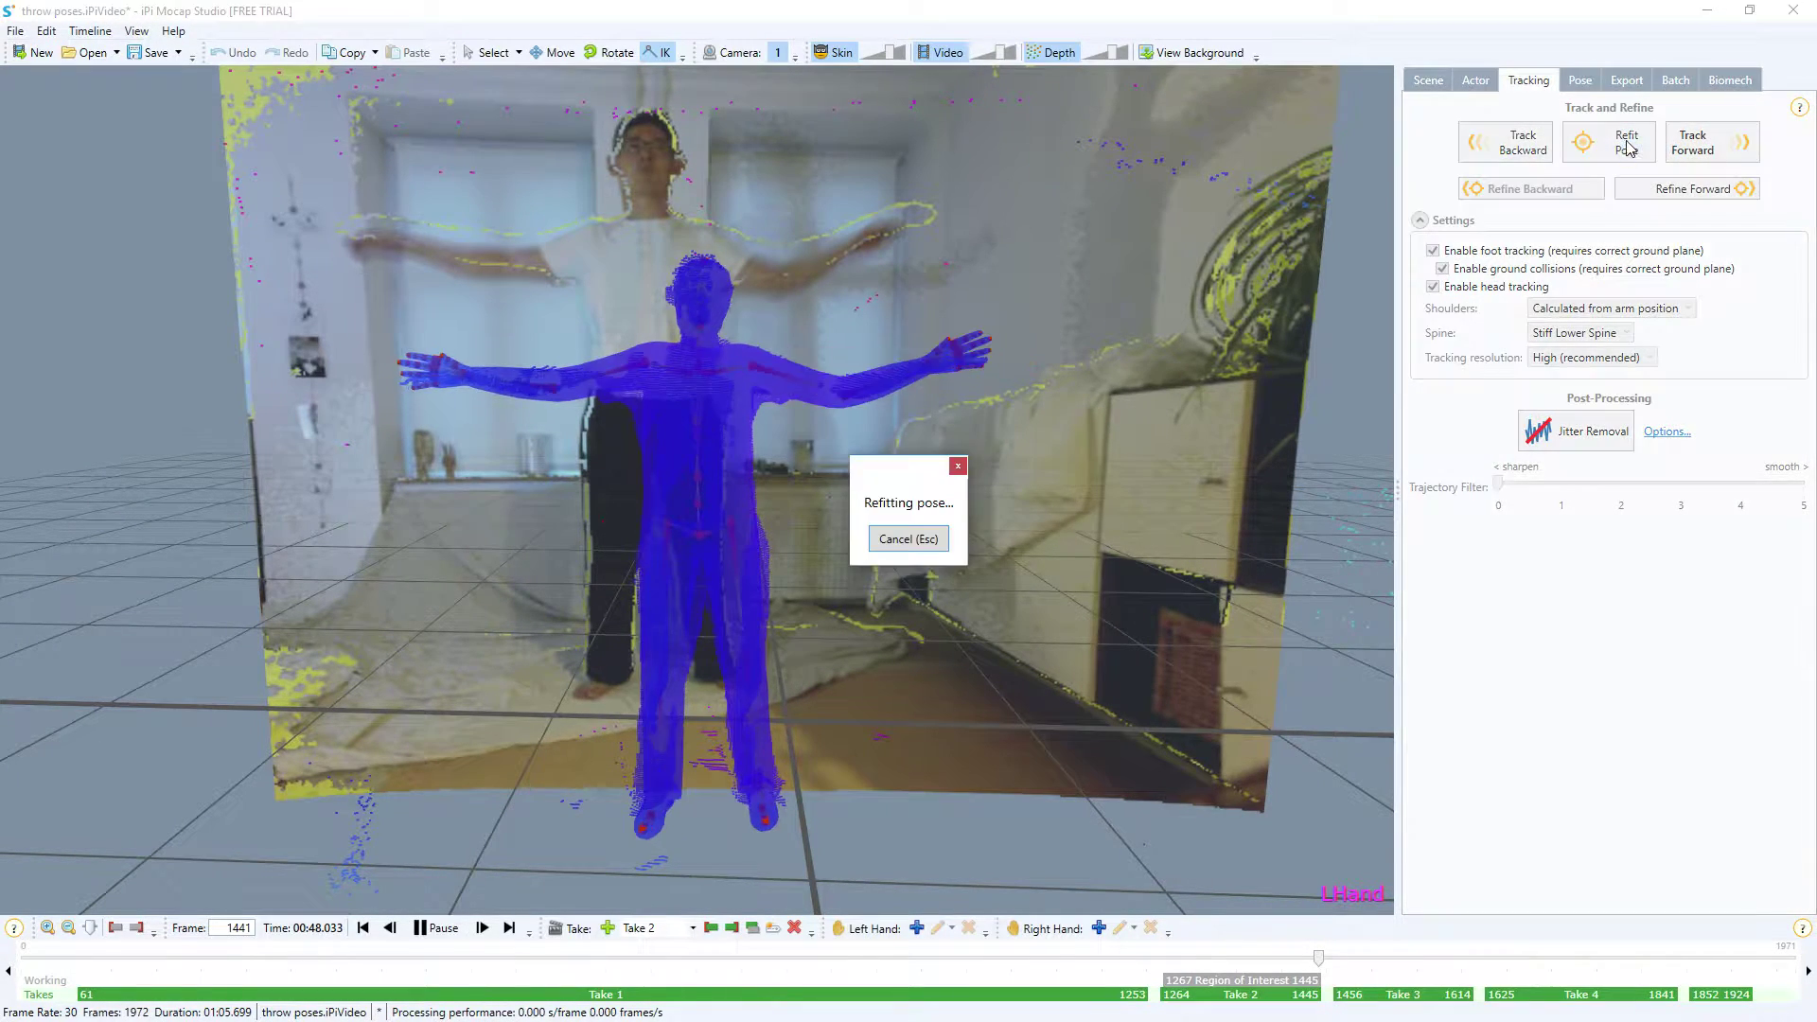
{"action": "left_click", "coordinate": [1493, 150]}
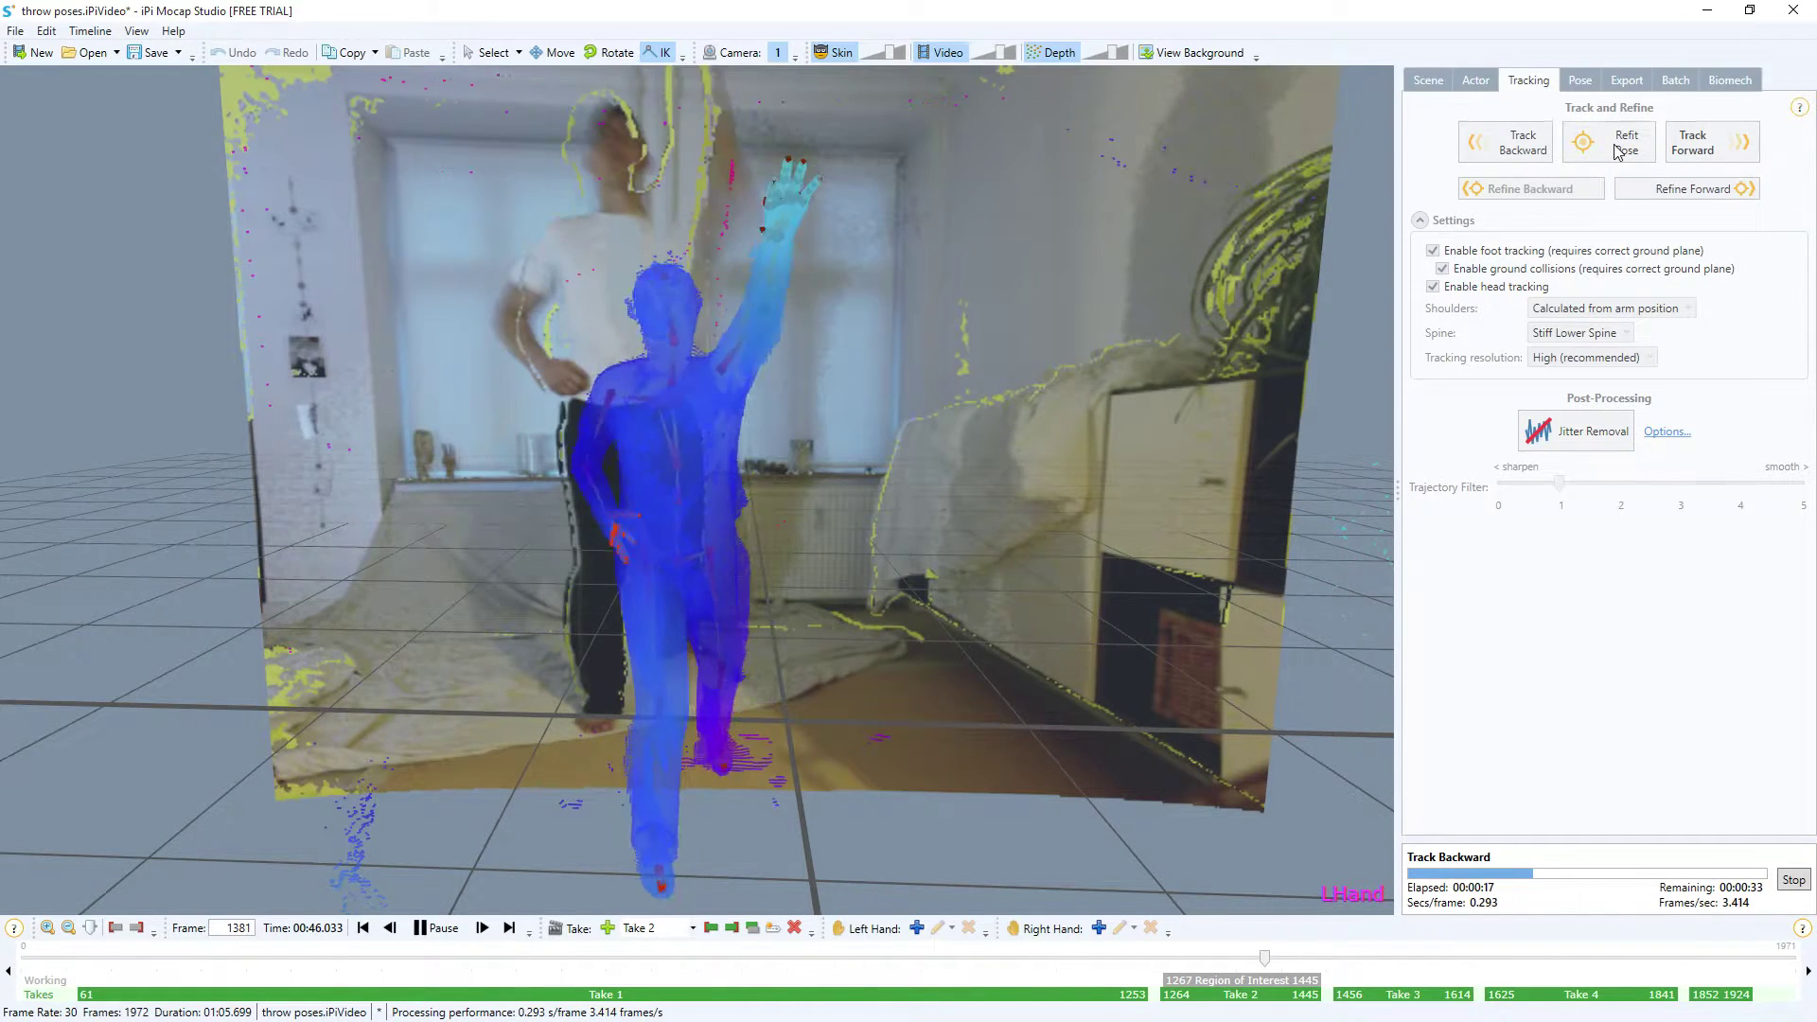
{"action": "left_click", "coordinate": [1618, 151]}
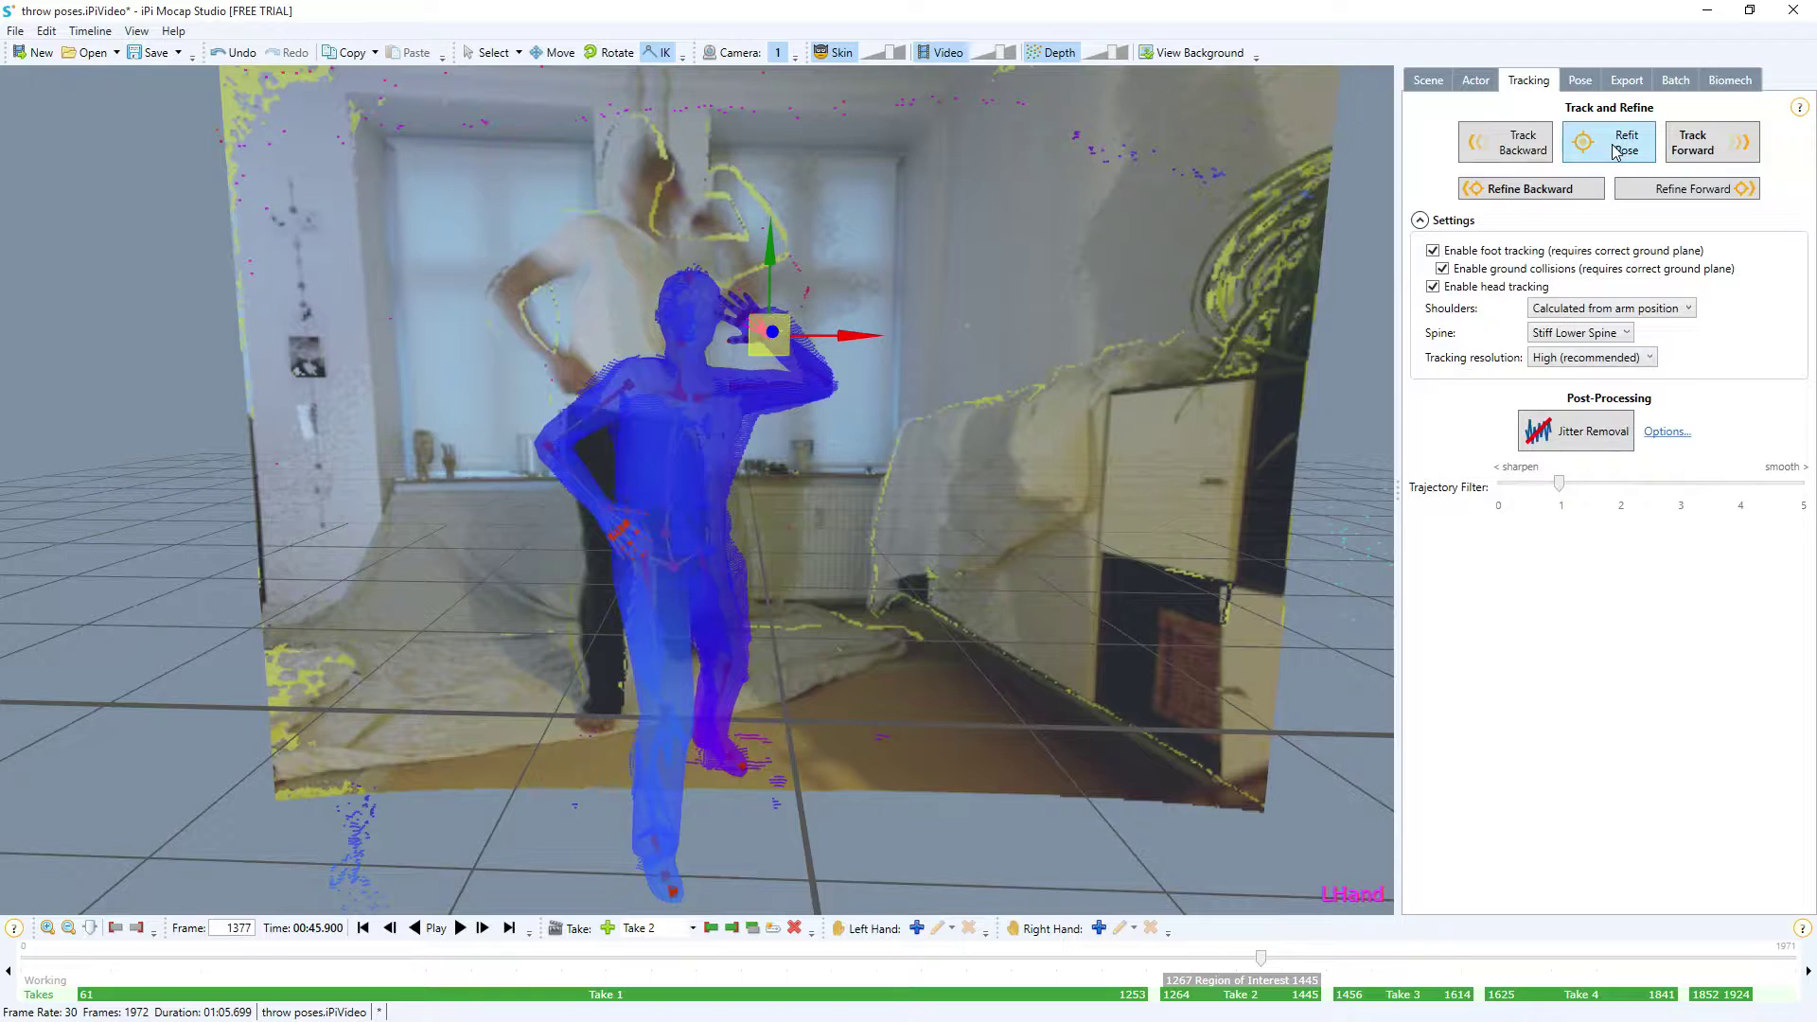
Step: Refit the raised-arm pose at frame 1381 and track backward again from frame 1380
{"action": "key", "text": "Left"}
{"action": "key", "text": "Left"}
{"action": "key", "text": "Left"}
{"action": "key", "text": "Left"}
{"action": "key", "text": "Right"}
{"action": "key", "text": "Right"}
{"action": "key", "text": "Right"}
{"action": "key", "text": "Right"}
{"action": "key", "text": "Right"}
{"action": "key", "text": "Right"}
{"action": "key", "text": "Right"}
{"action": "key", "text": "Right"}
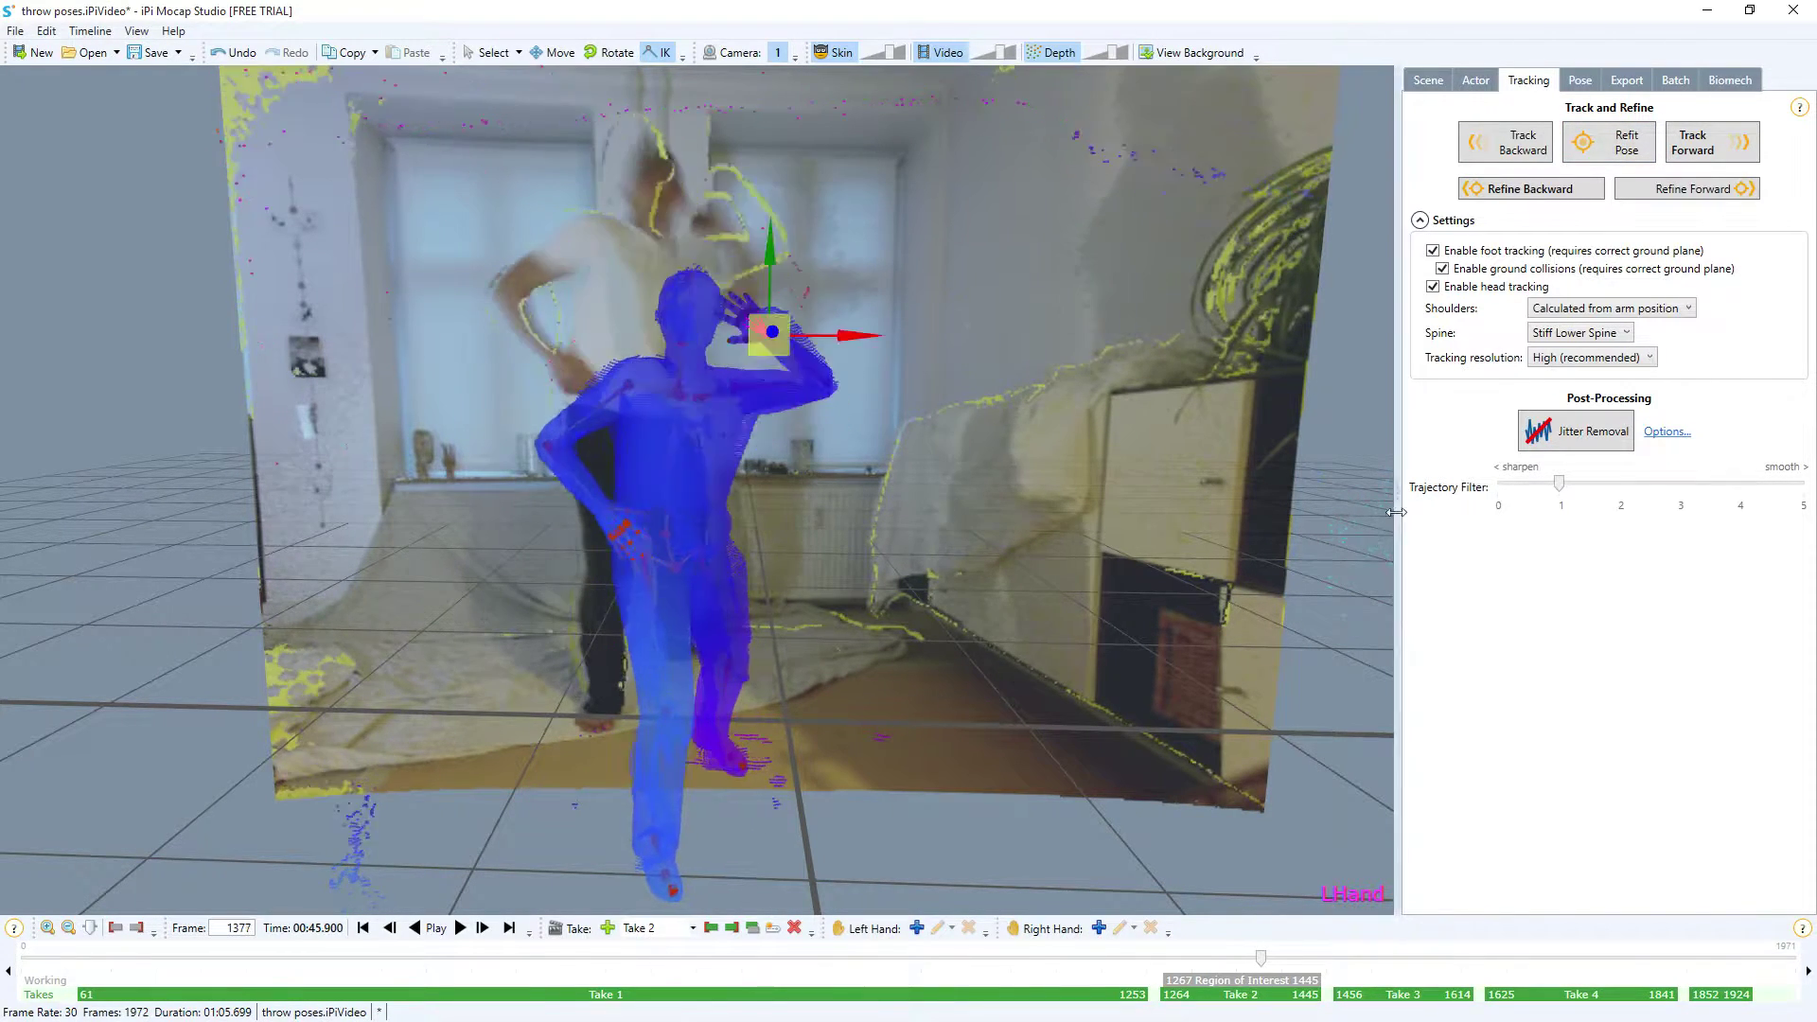
{"action": "left_click", "coordinate": [1624, 152]}
{"action": "left_click", "coordinate": [1519, 152]}
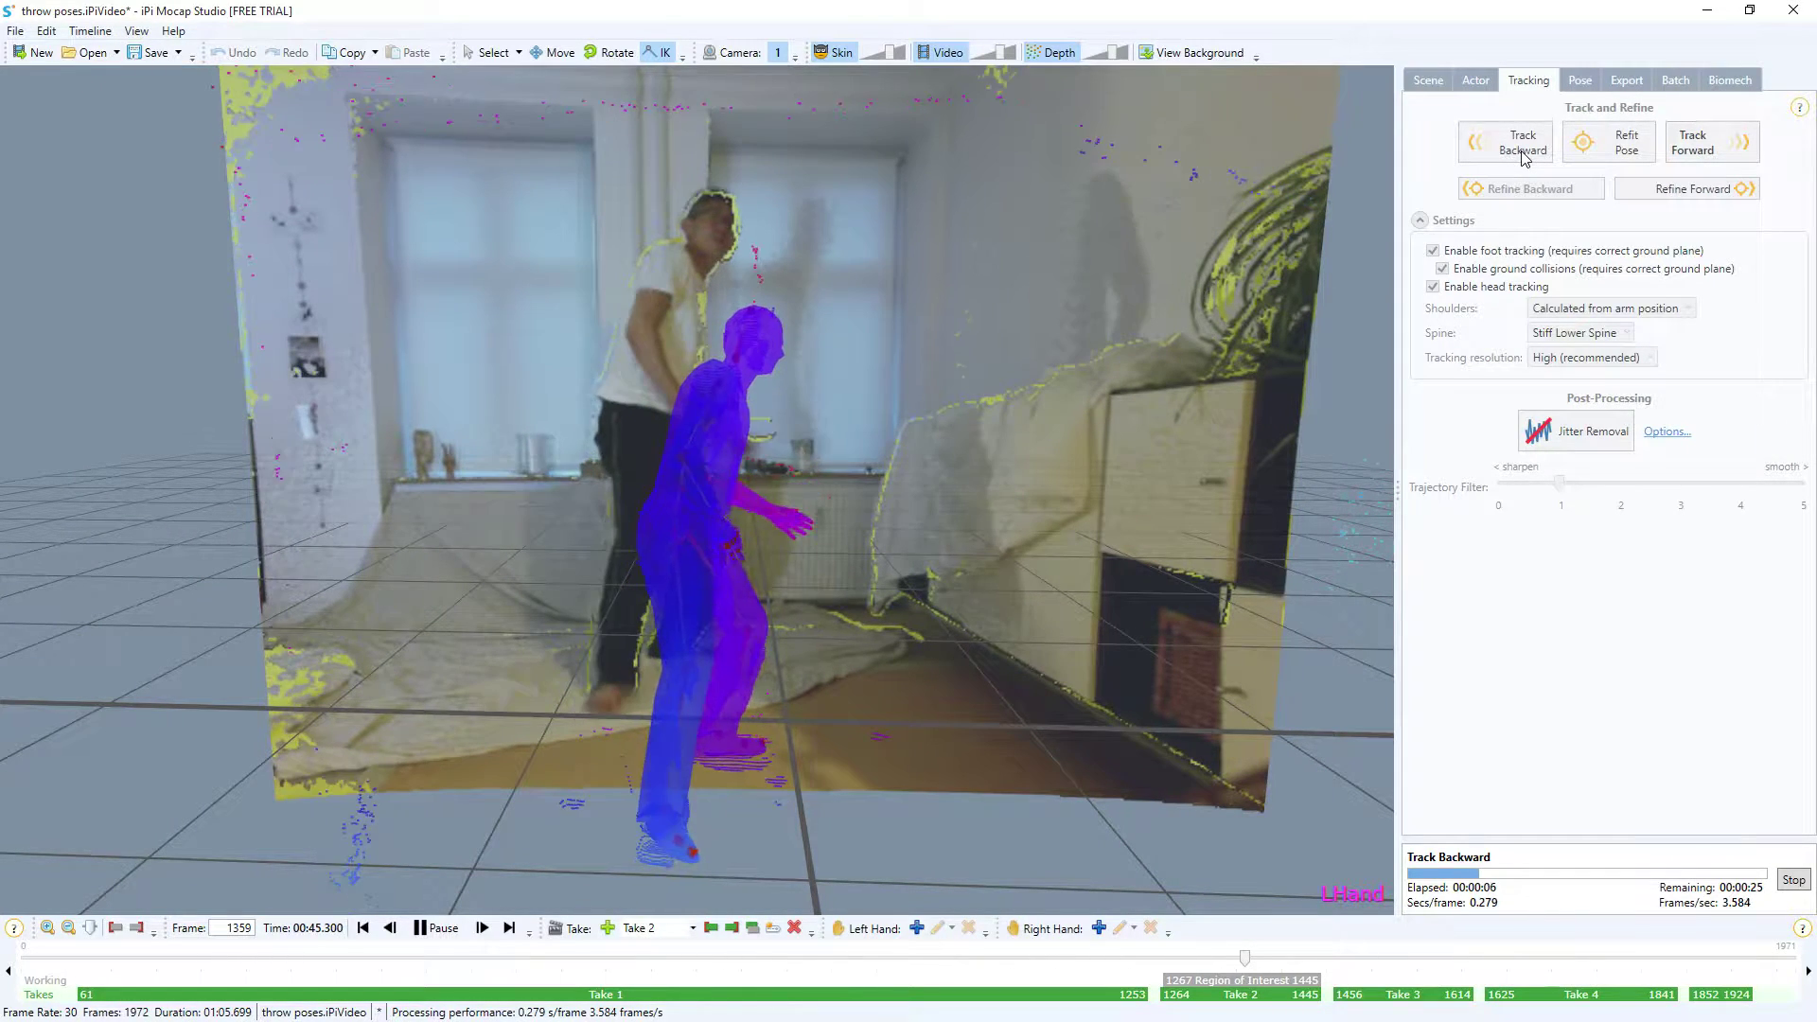
{"action": "left_click", "coordinate": [1524, 151]}
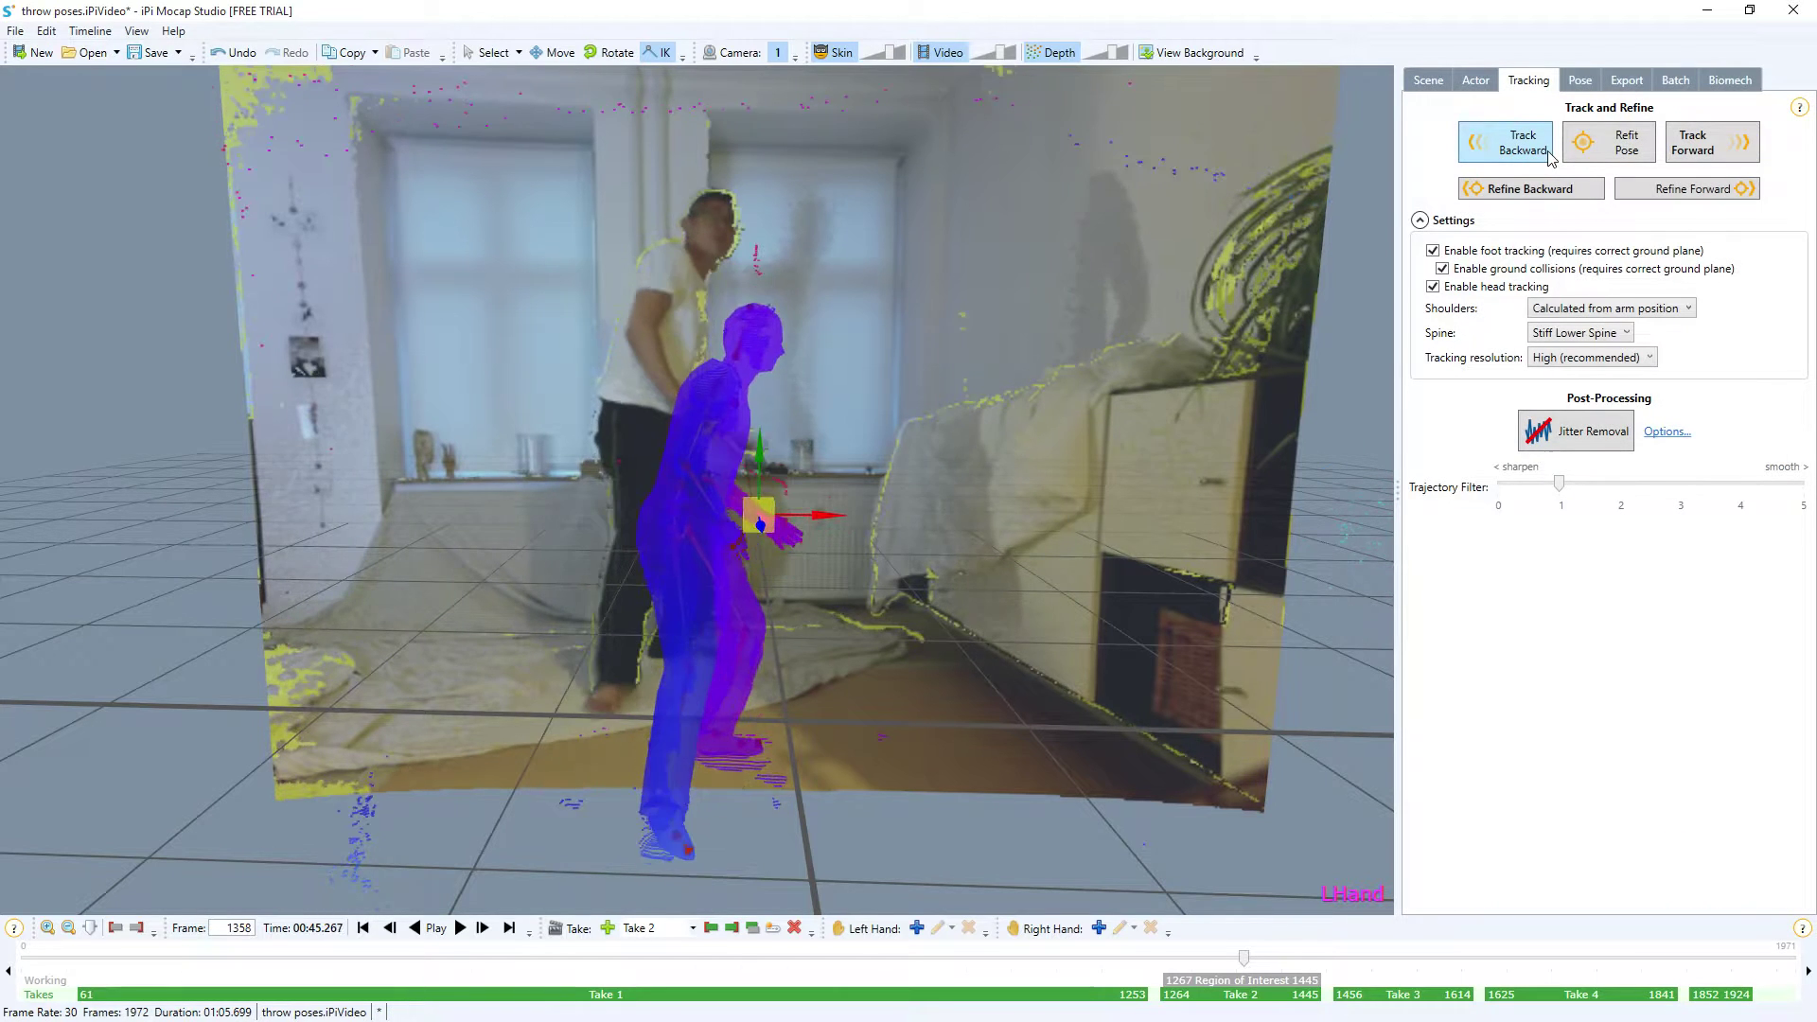
Step: Advance to frame 1380 and run Refine Backward on the tracked poses
{"action": "key", "text": "Right"}
{"action": "key", "text": "Right"}
{"action": "key", "text": "Right"}
{"action": "key", "text": "Right"}
{"action": "key", "text": "Right"}
{"action": "key", "text": "Right"}
{"action": "key", "text": "Right"}
{"action": "key", "text": "Right"}
{"action": "key", "text": "Right"}
{"action": "key", "text": "Right"}
{"action": "key", "text": "Right"}
{"action": "key", "text": "Right"}
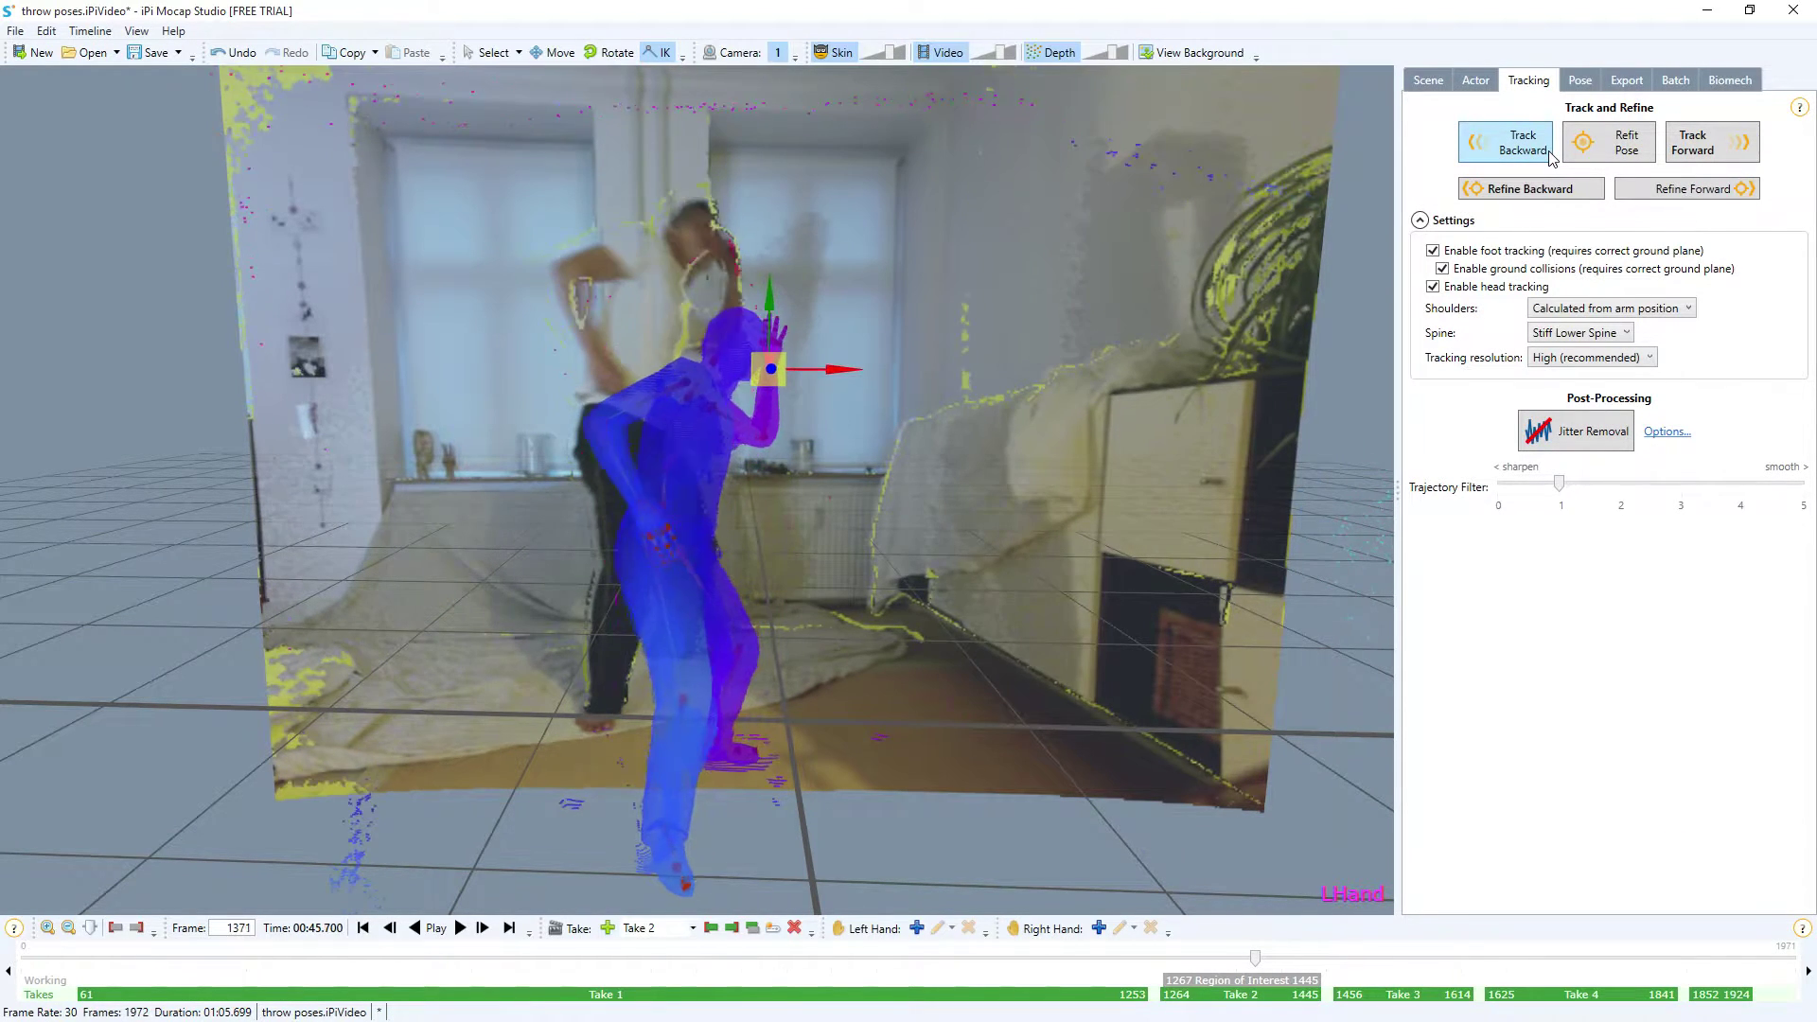
{"action": "key", "text": "Right"}
{"action": "key", "text": "Right"}
{"action": "key", "text": "Right"}
{"action": "key", "text": "Right"}
{"action": "key", "text": "Right"}
{"action": "key", "text": "Right"}
{"action": "key", "text": "Right"}
{"action": "key", "text": "Right"}
{"action": "key", "text": "Right"}
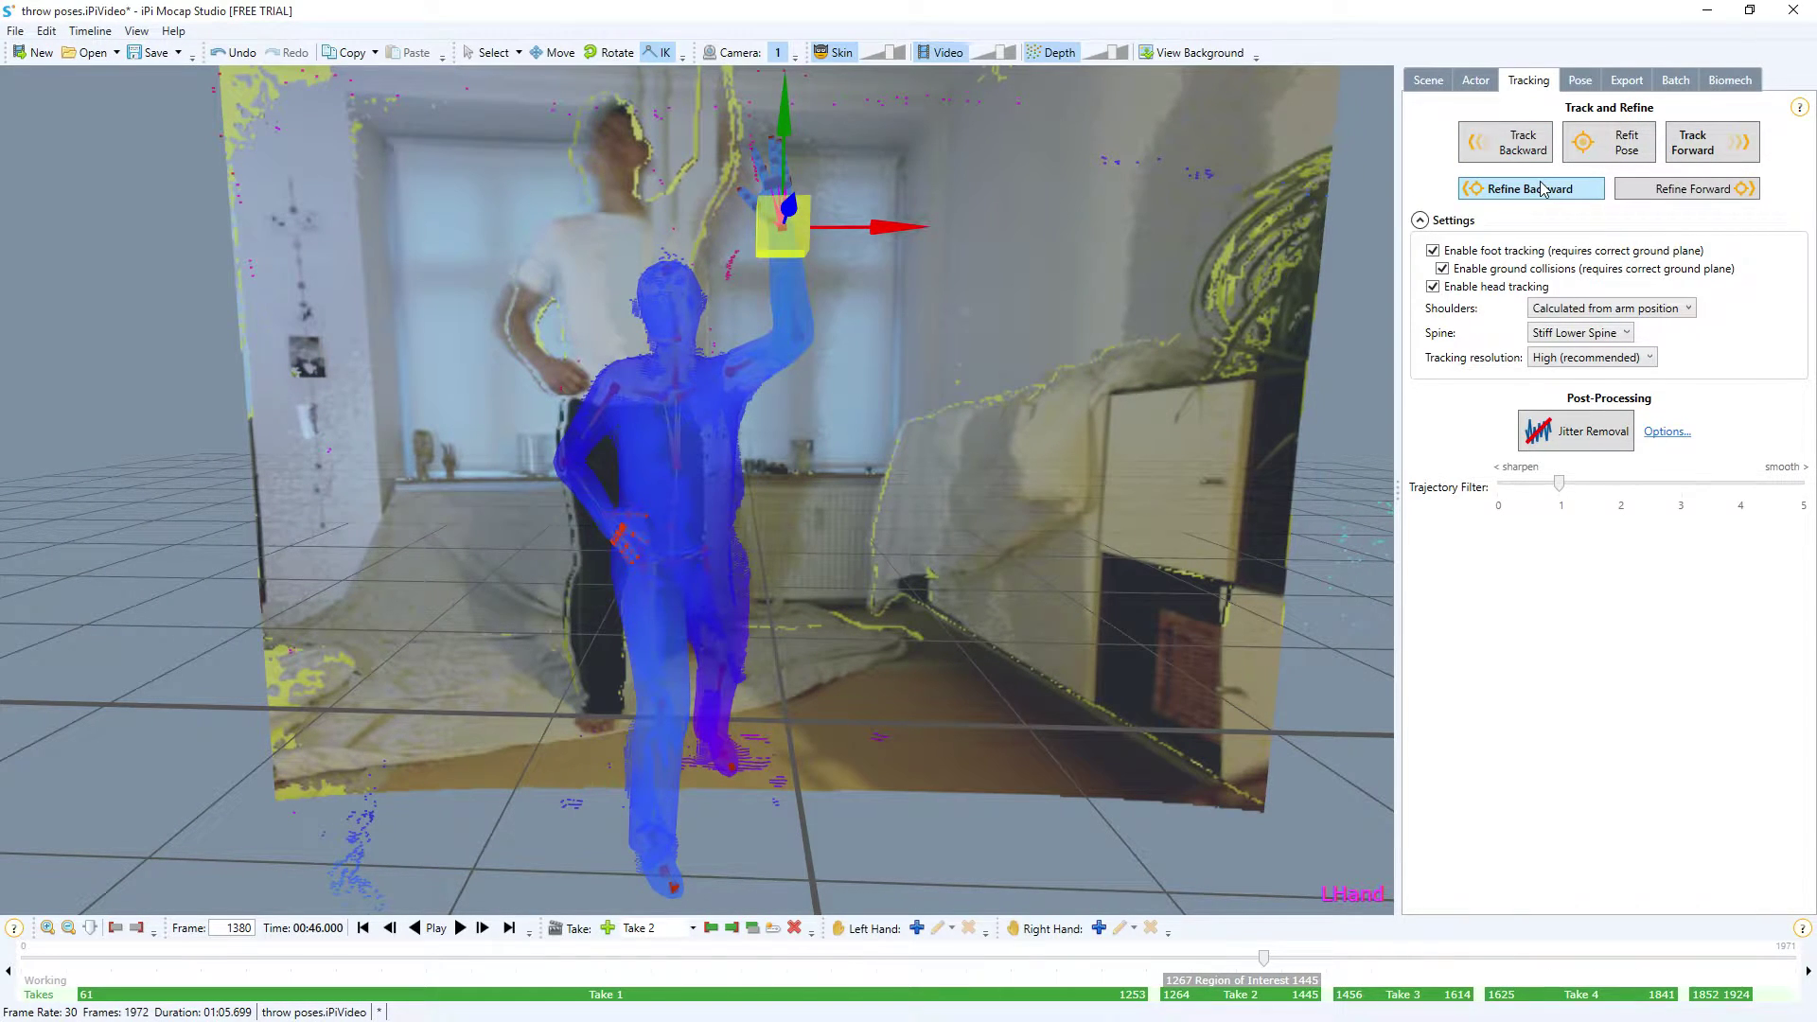
{"action": "left_click", "coordinate": [1542, 188]}
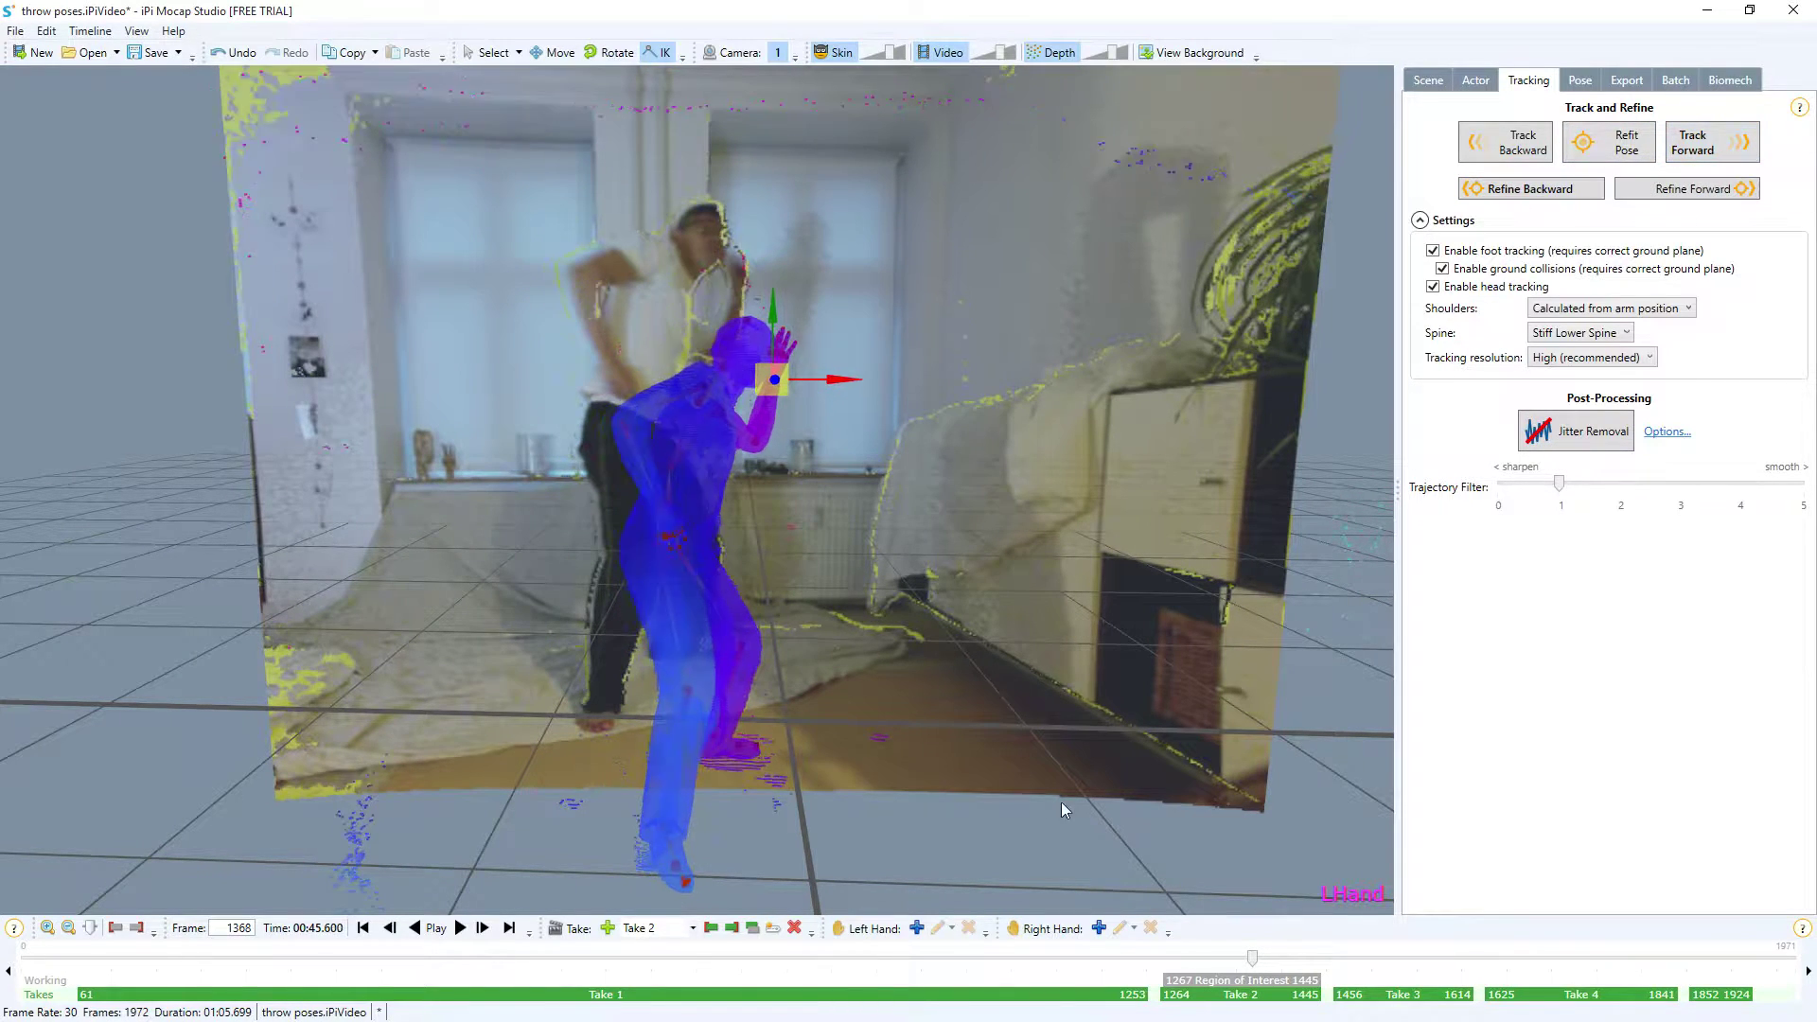
Step: Play back the tracked throw twice to review it, then return to the T-pose at frame 1269
{"action": "left_click", "coordinate": [463, 928]}
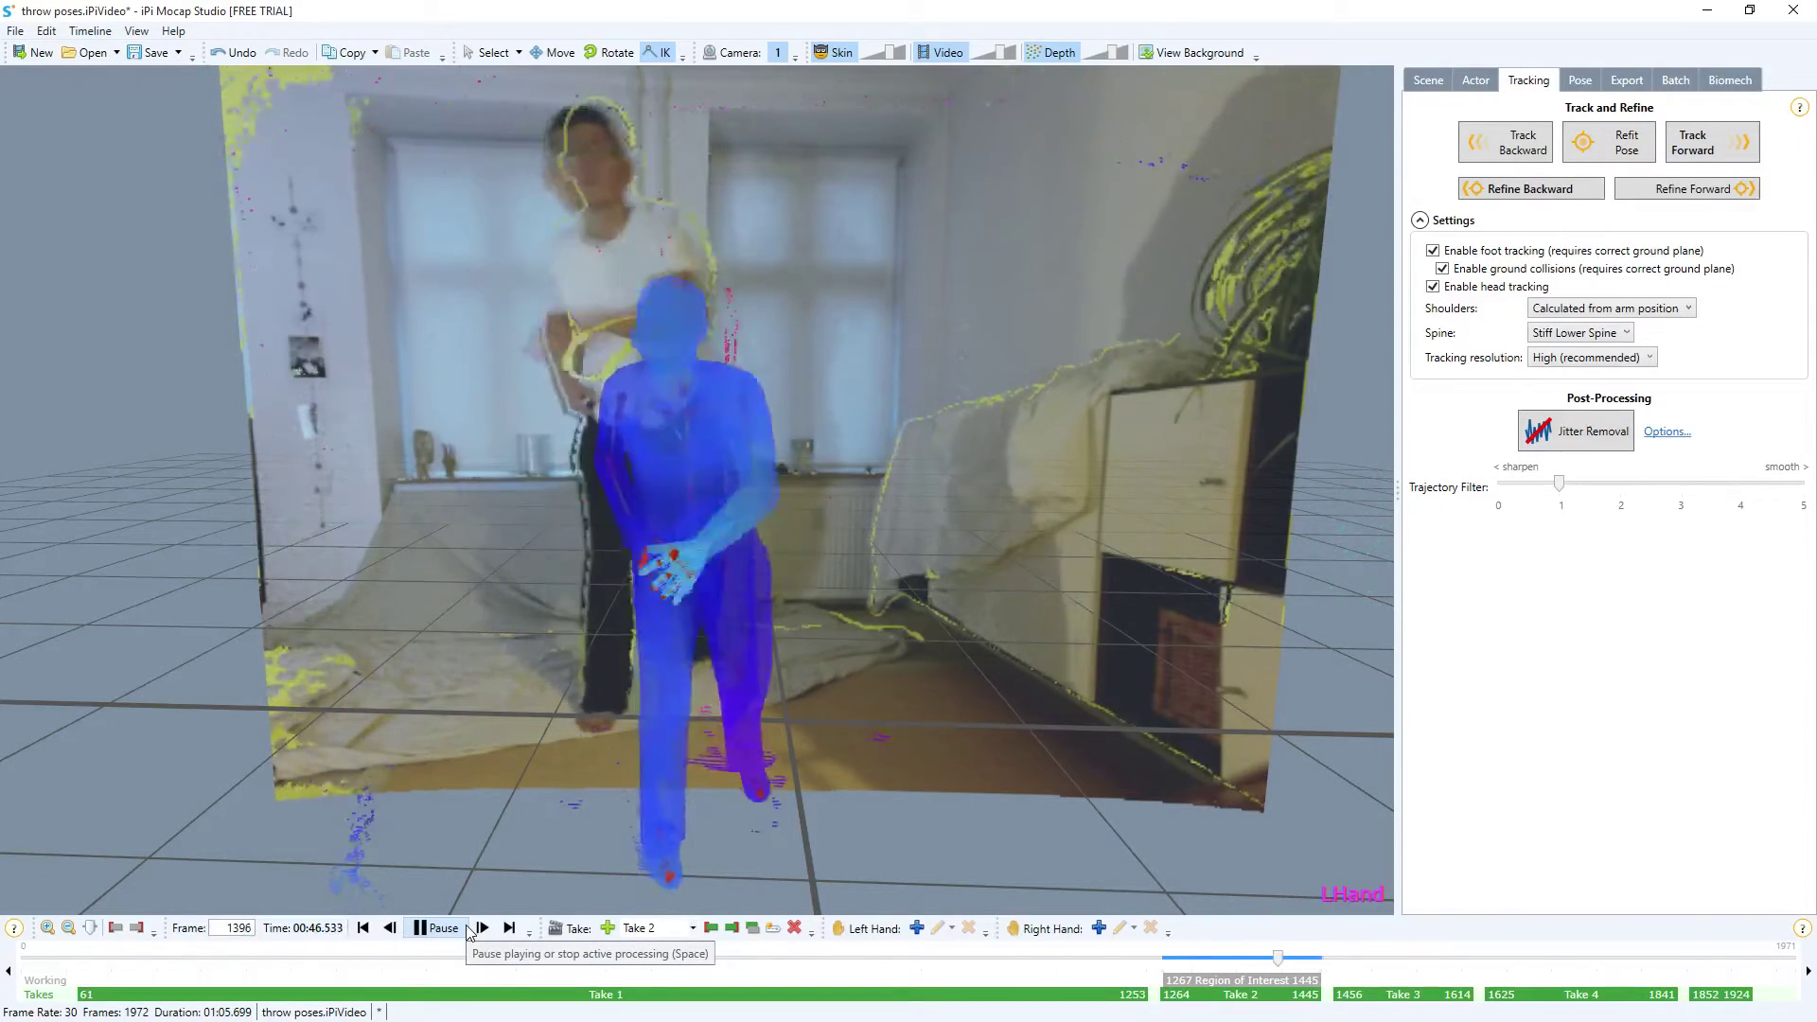
{"action": "left_click", "coordinate": [469, 930]}
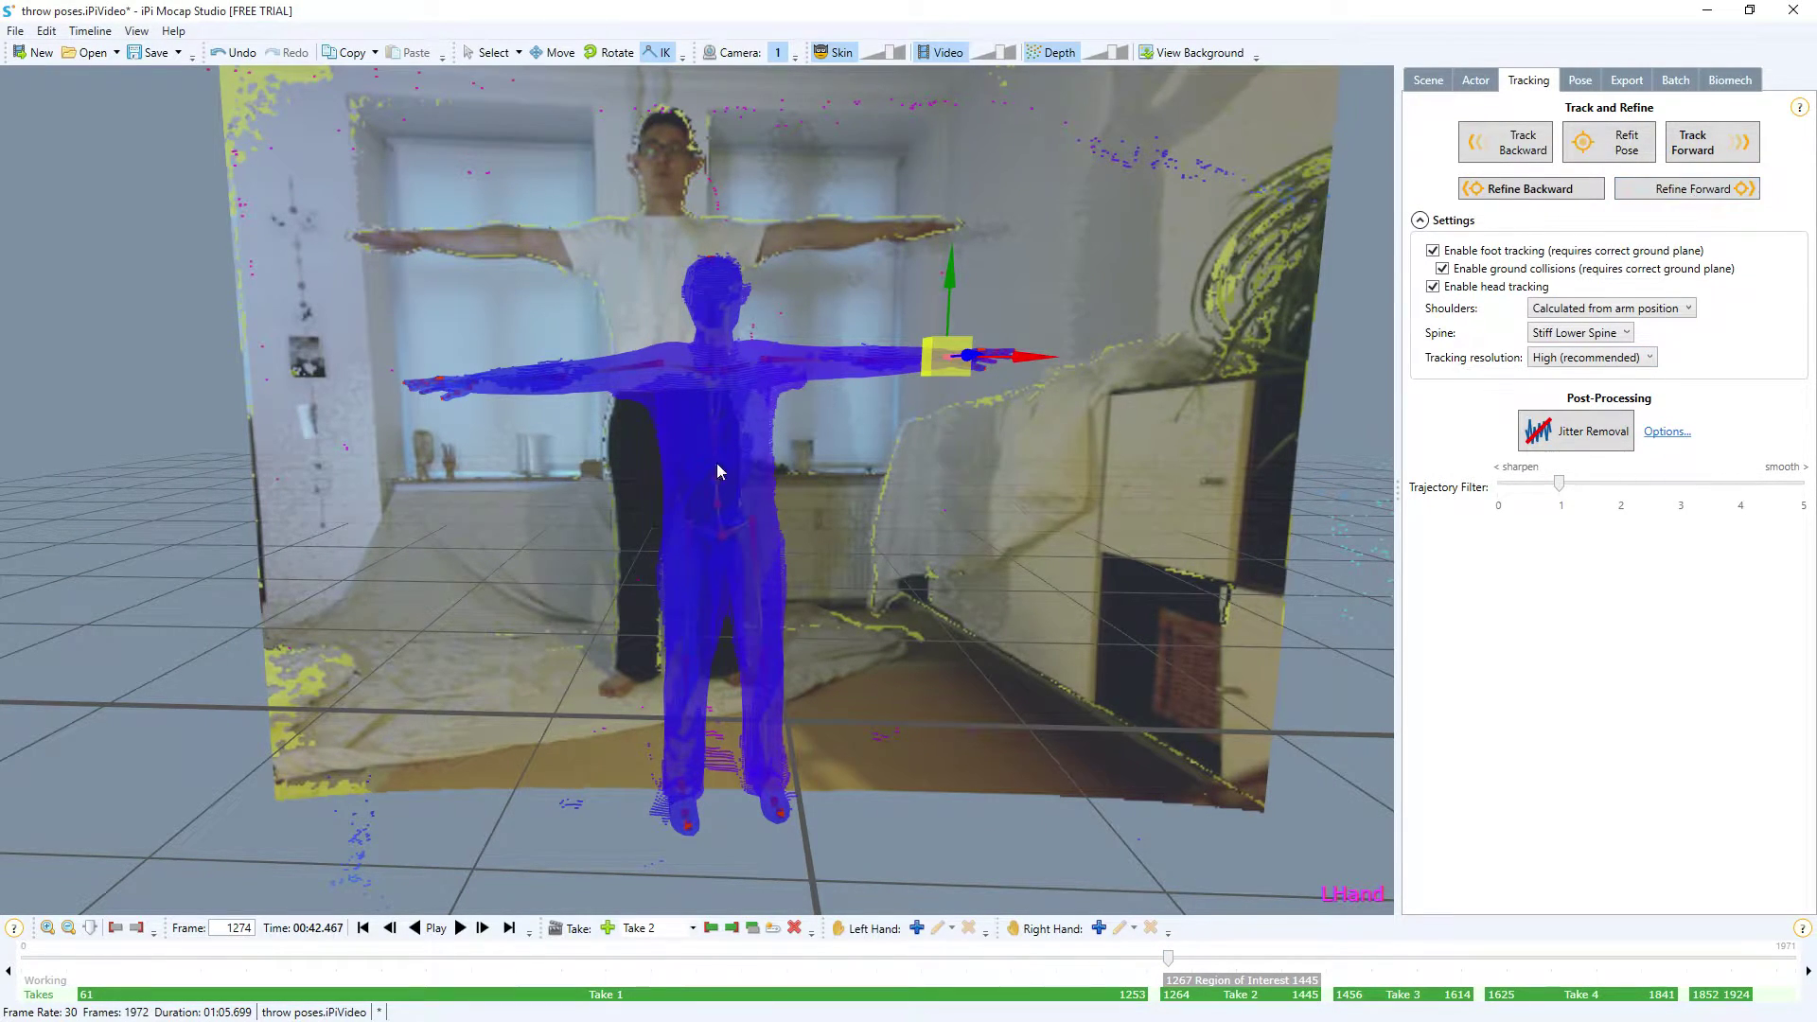
{"action": "left_click", "coordinate": [460, 929]}
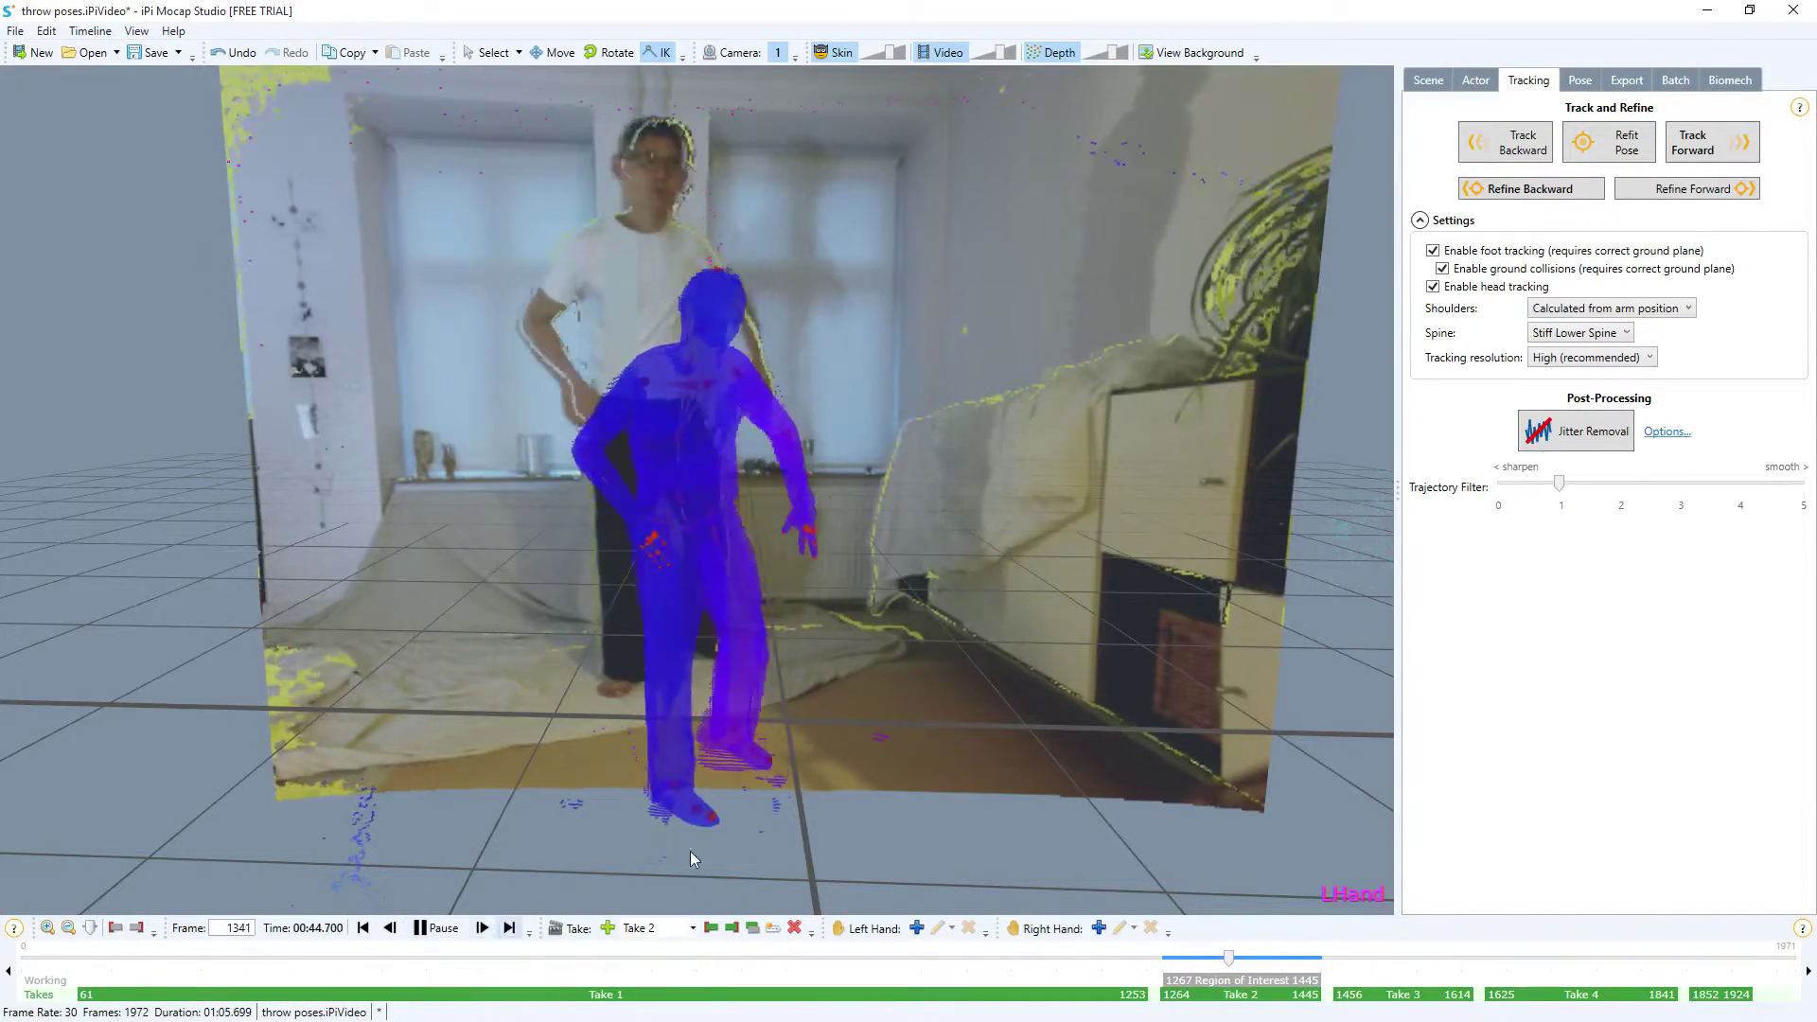
{"action": "left_click", "coordinate": [480, 930]}
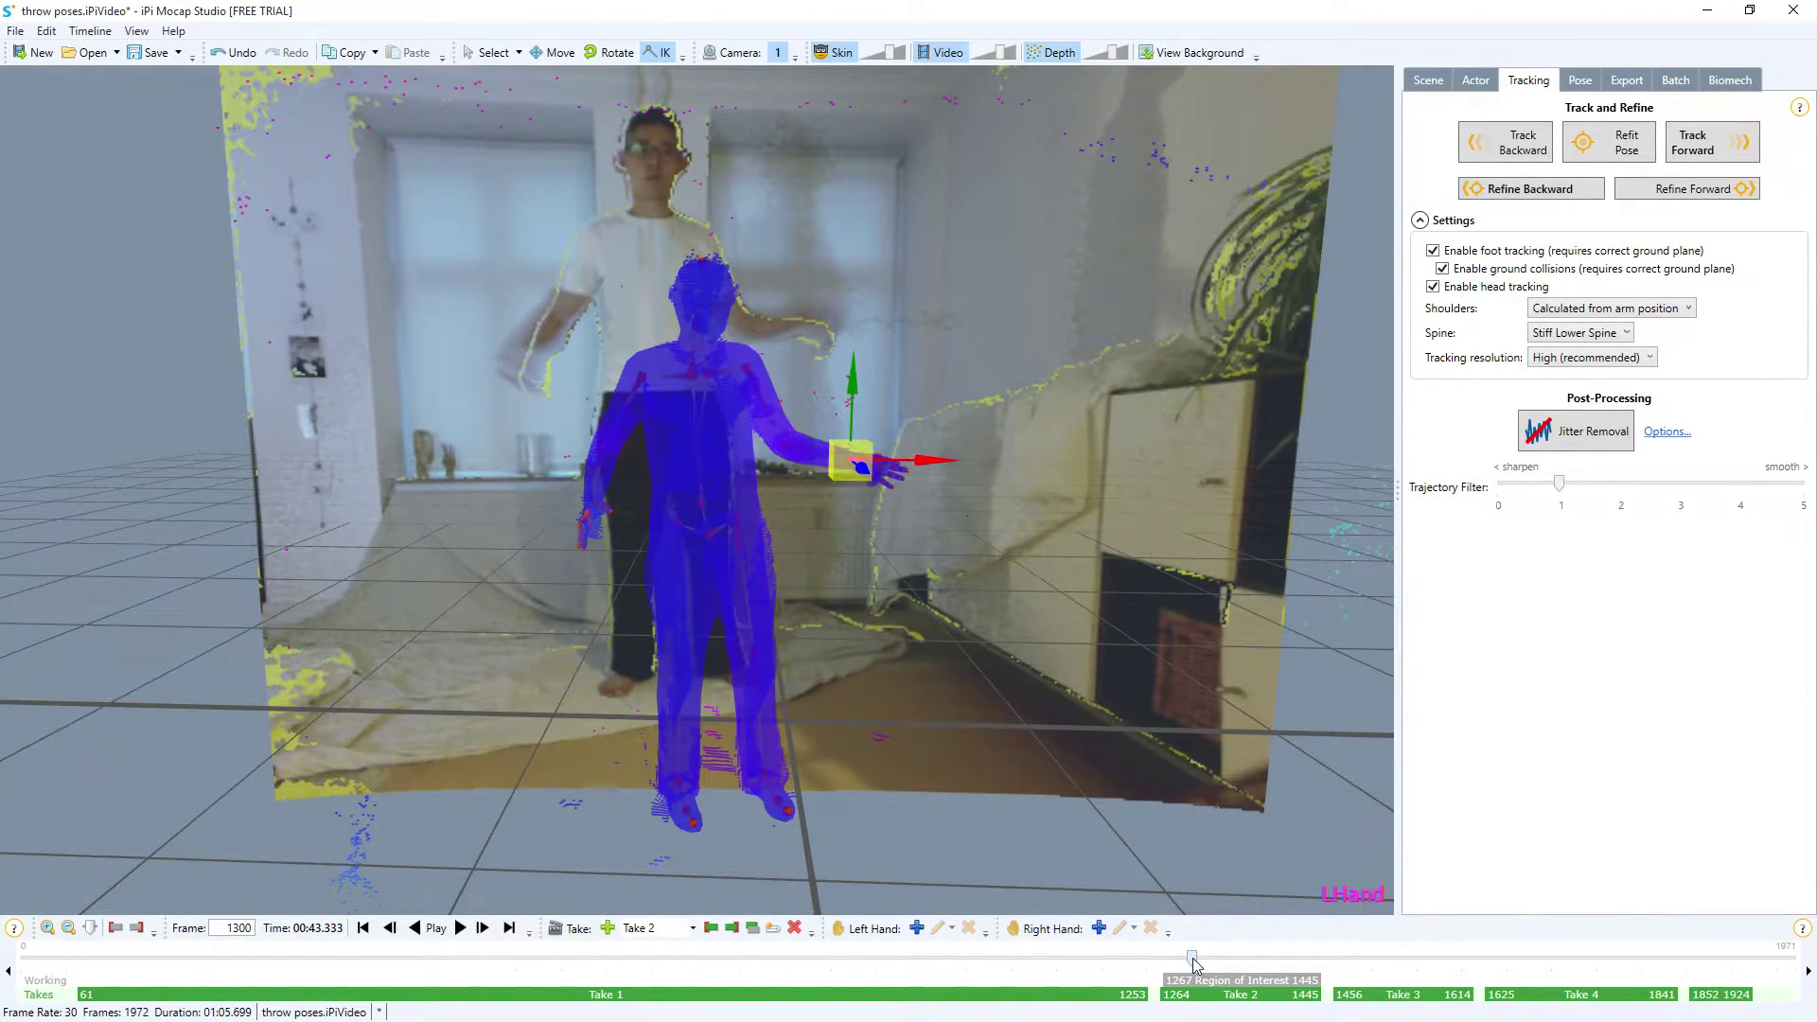
{"action": "left_click_drag", "start_coordinate": [1195, 963], "coordinate": [1164, 961]}
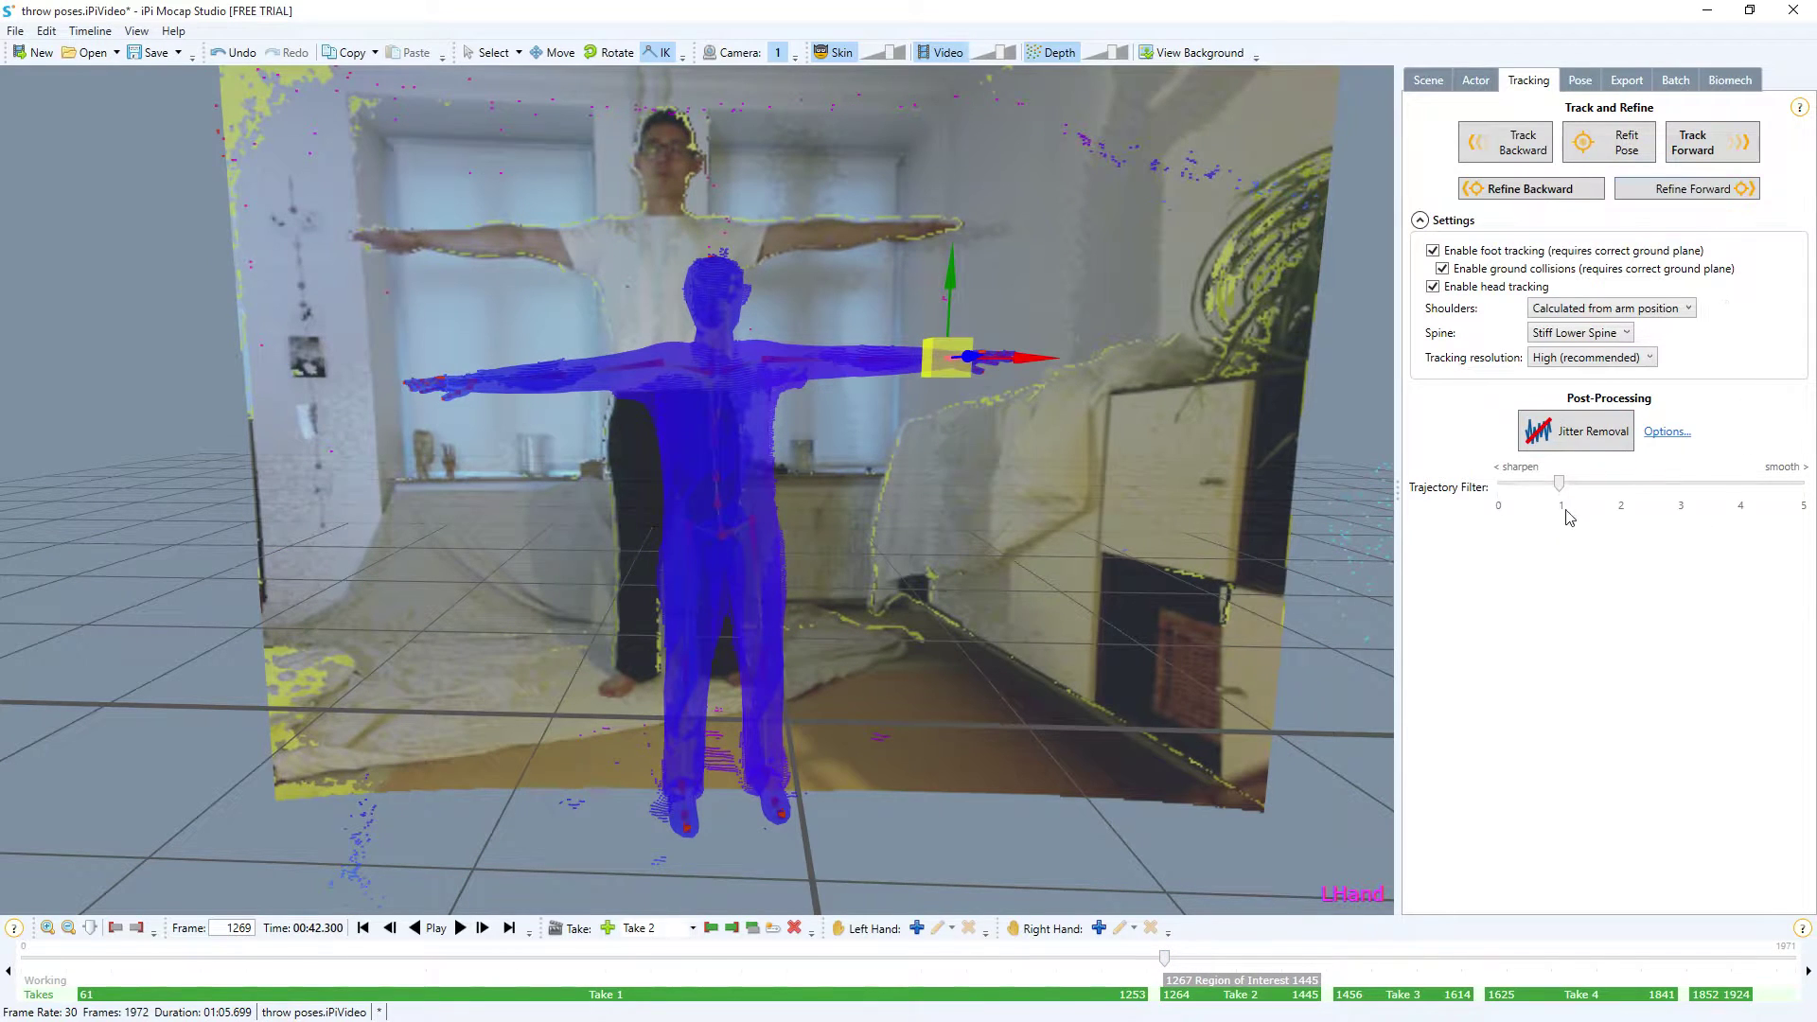
Step: Run Jitter Removal, then stretch the LHand target to the arm's end and refit the pose at frame 1445
{"action": "left_click", "coordinate": [1576, 446]}
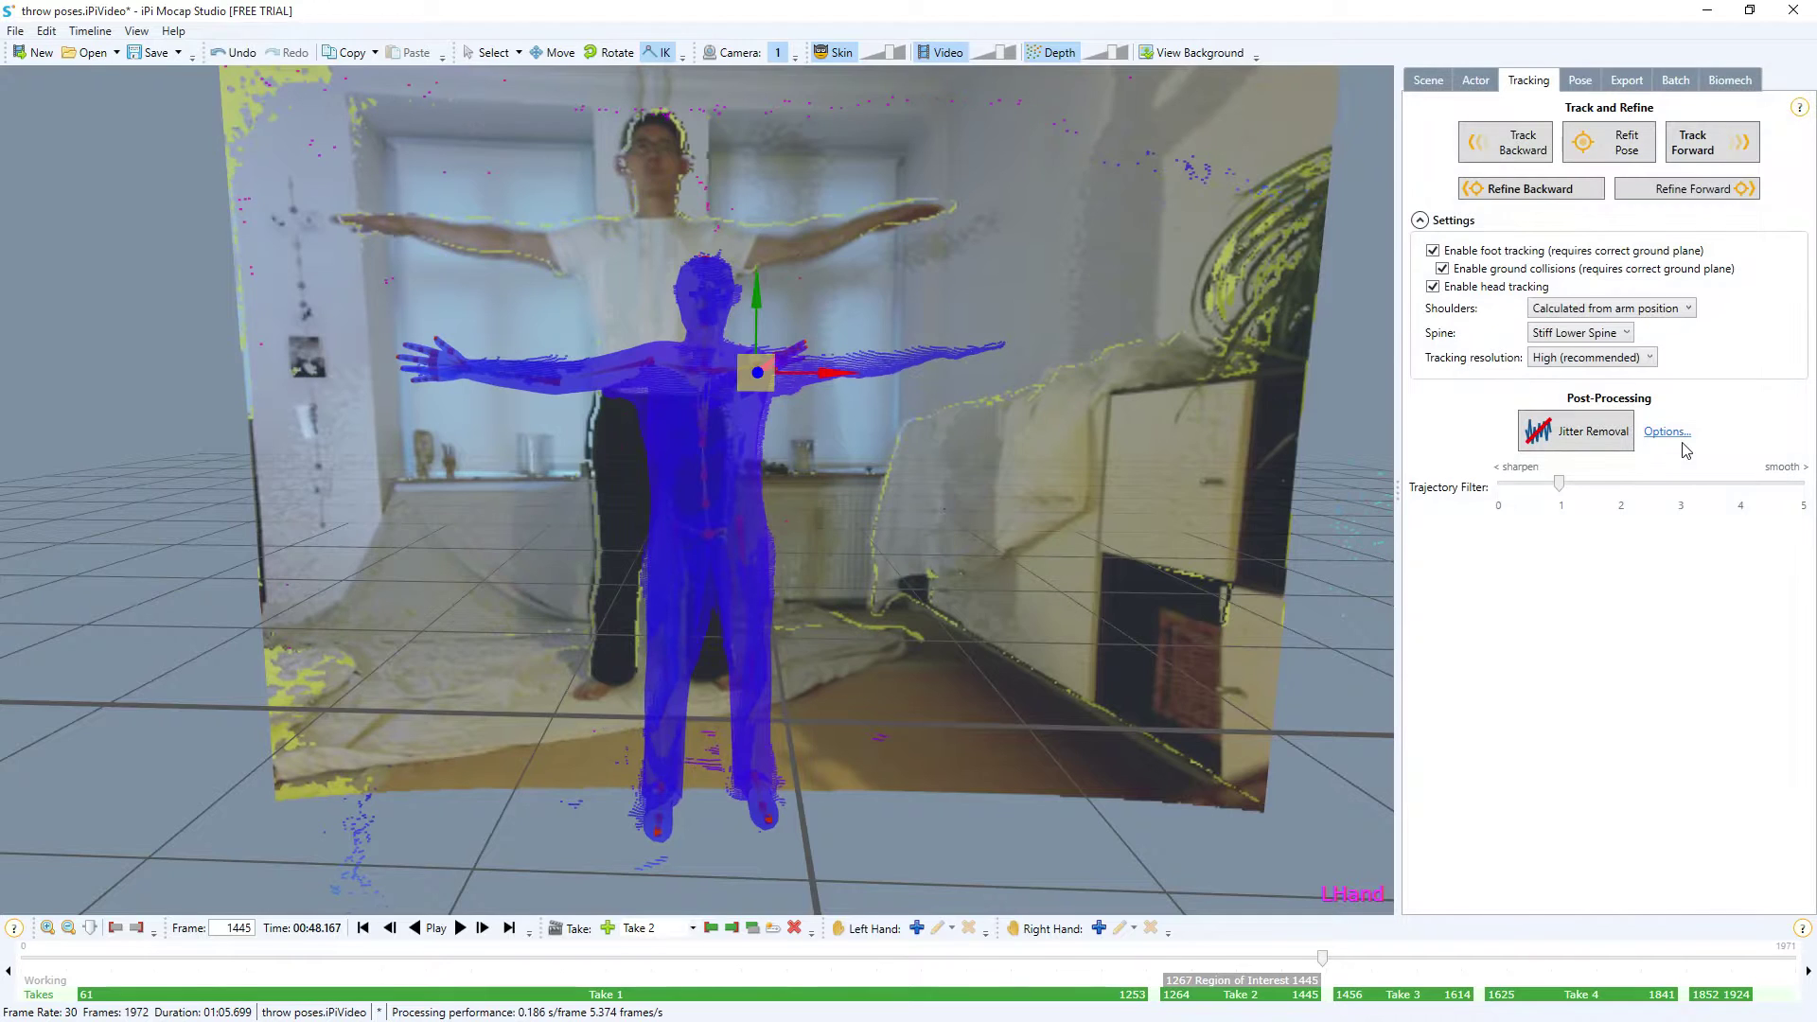
{"action": "left_click_drag", "start_coordinate": [828, 378], "coordinate": [1019, 379]}
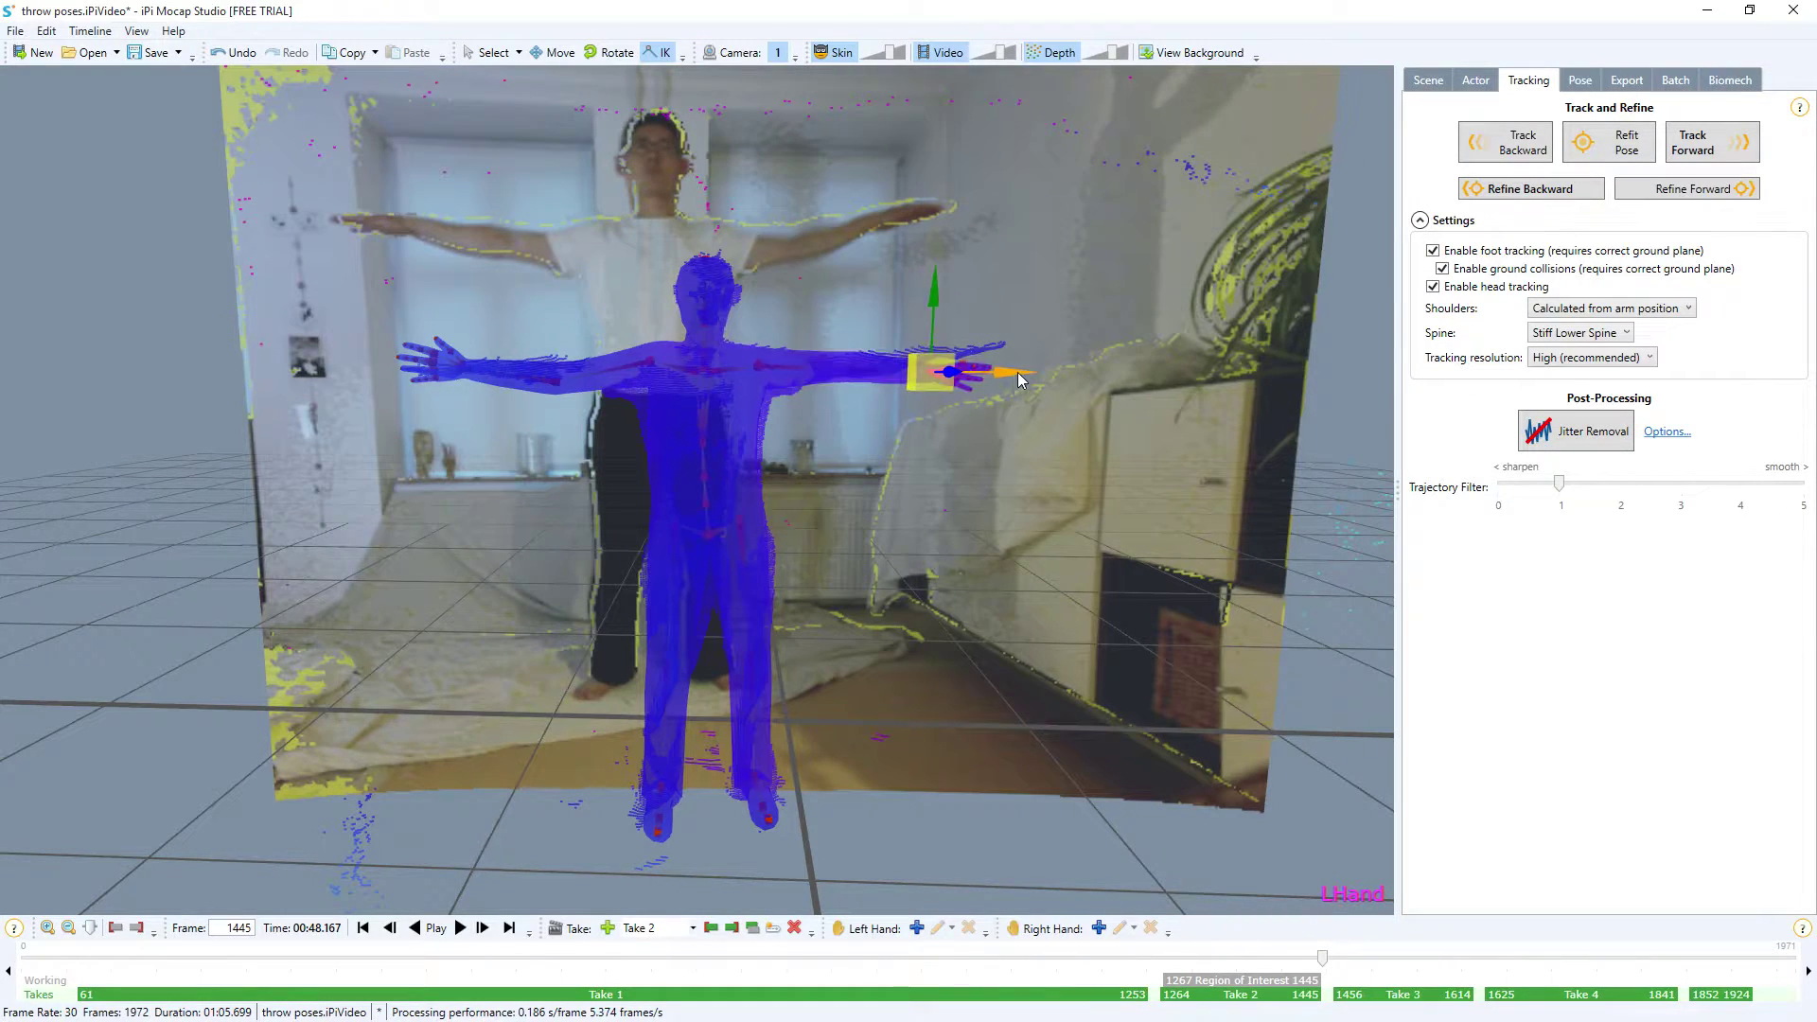
{"action": "left_click", "coordinate": [1616, 144]}
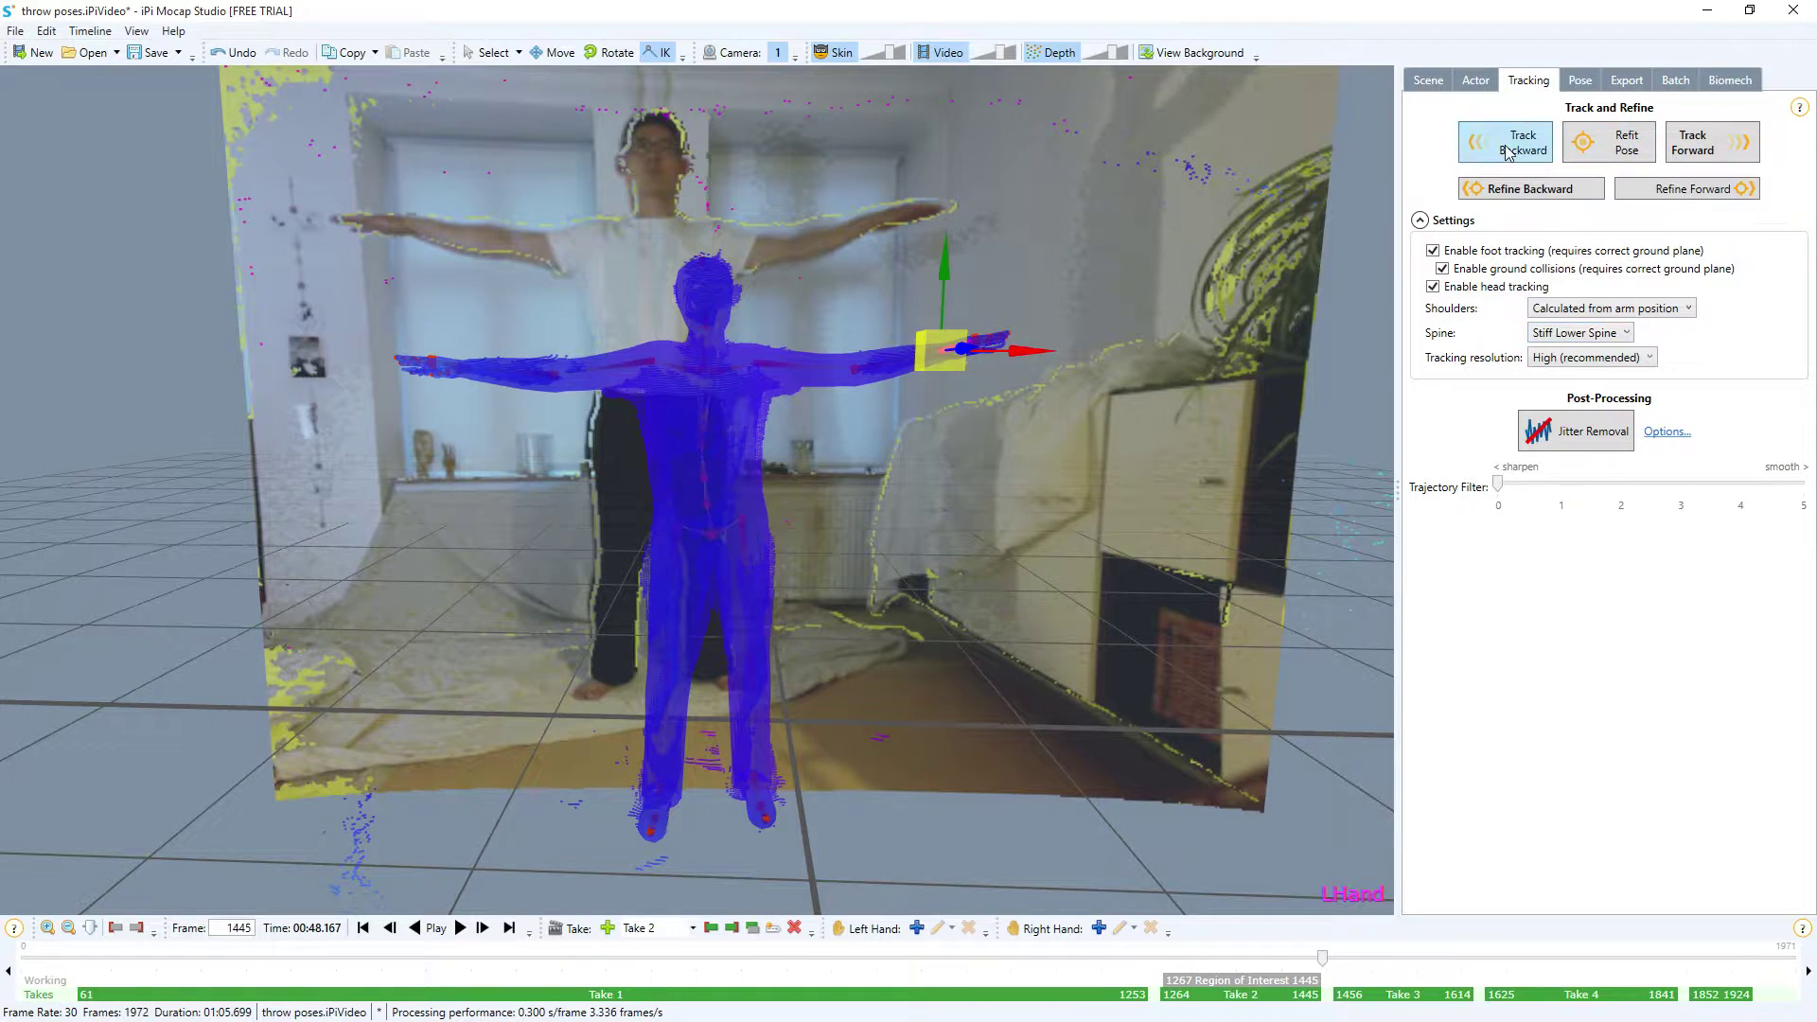
Step: Confirm Jitter Removal smoothing of 3 for arms and legs and 2 for torso and head
{"action": "left_click", "coordinate": [1668, 432]}
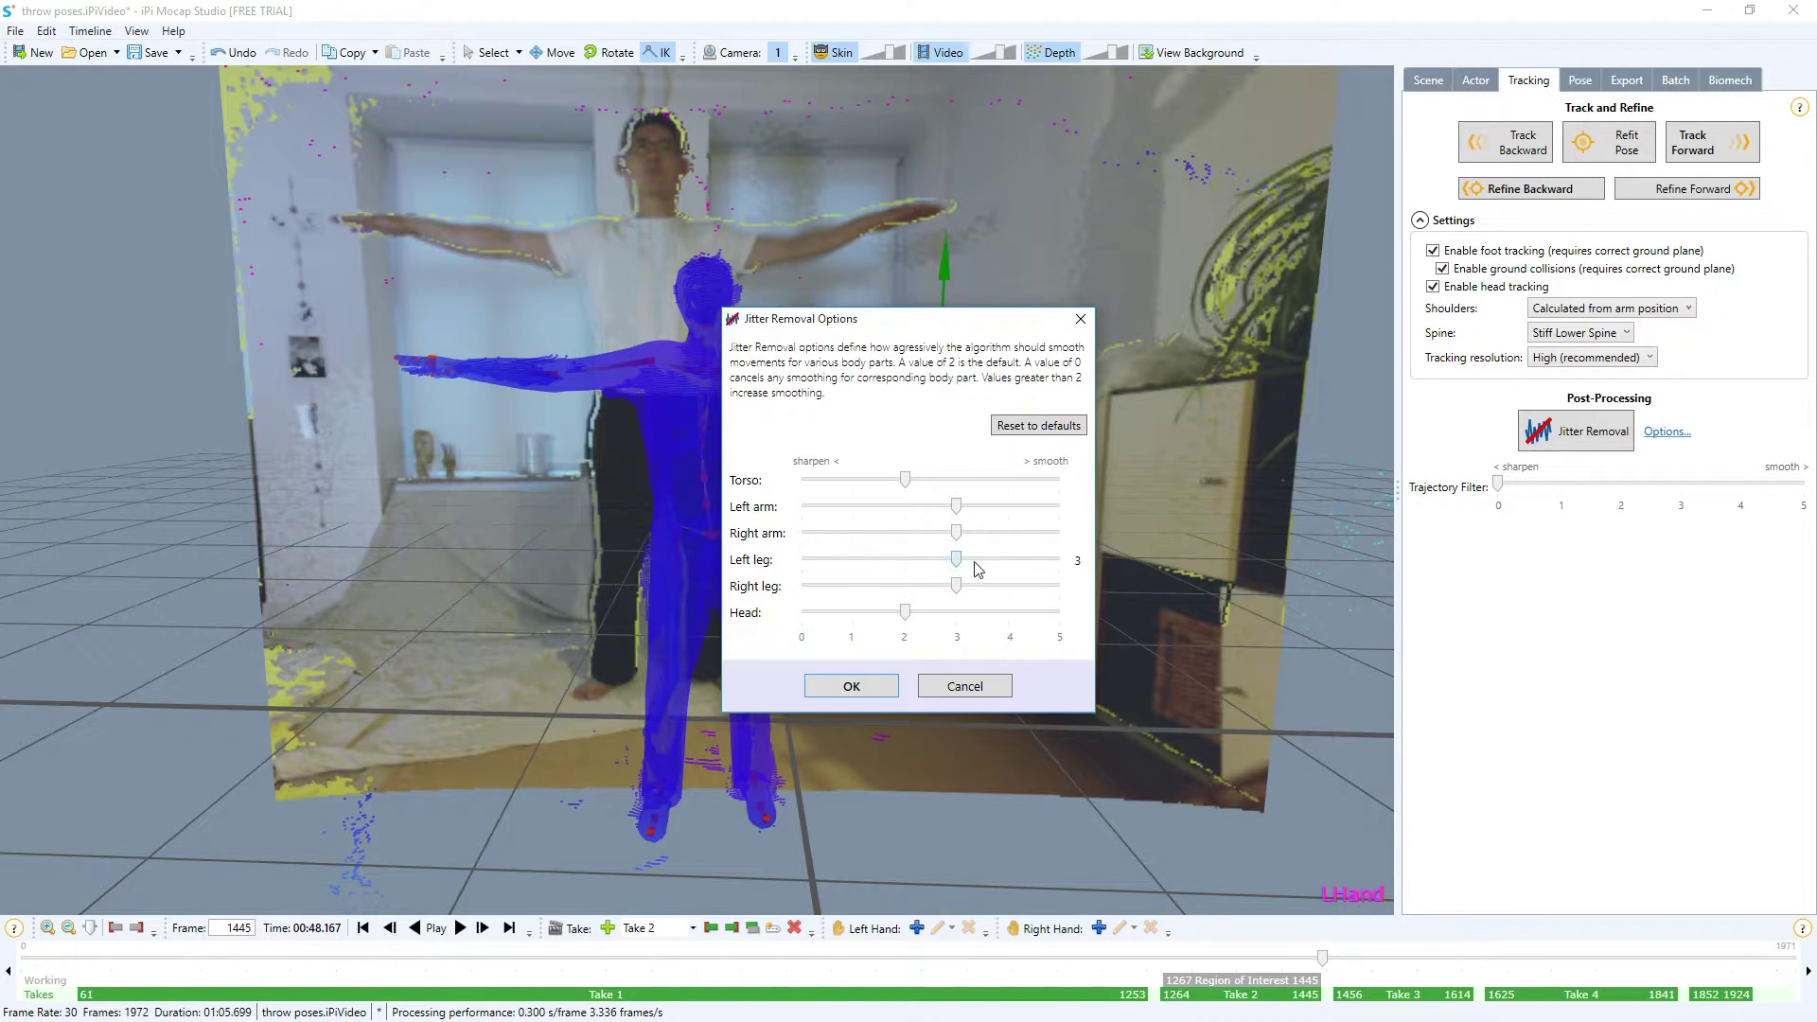
{"action": "left_click", "coordinate": [853, 688]}
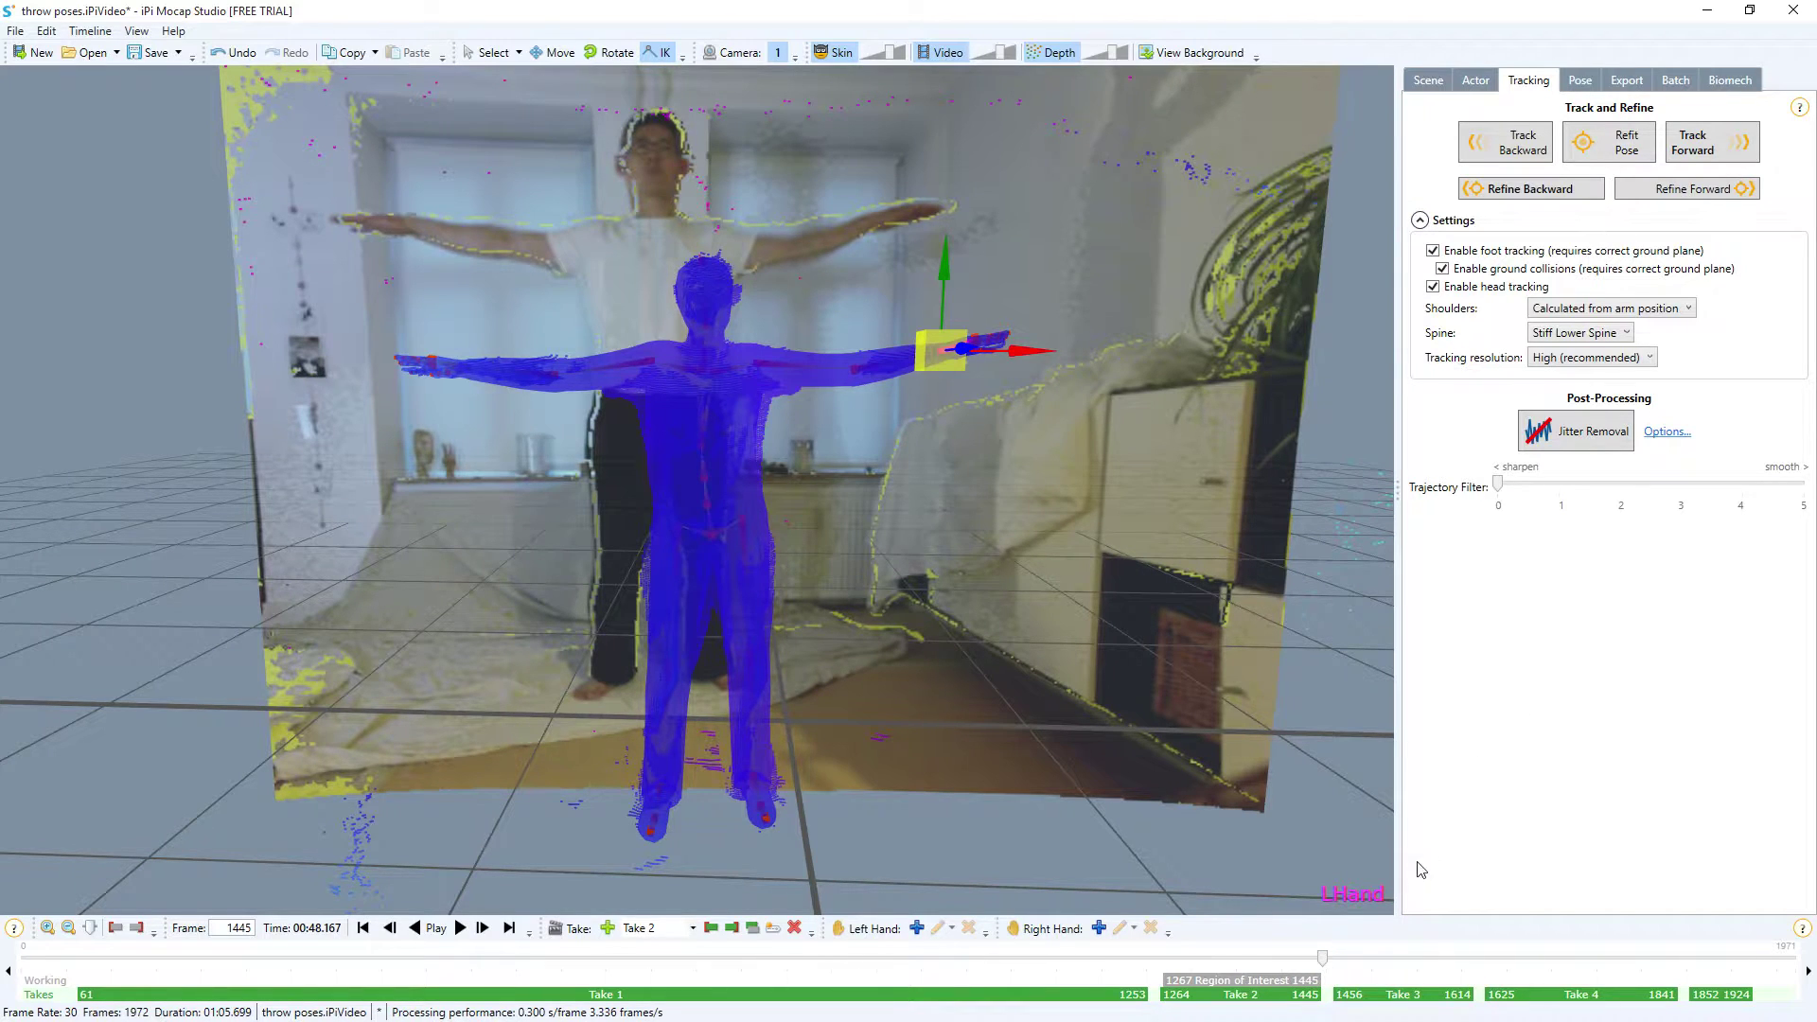
Step: Apply Jitter Removal to the throw starting from frame 1263, then scrub back toward the throw's start
{"action": "left_click_drag", "start_coordinate": [1319, 961], "coordinate": [1161, 965]}
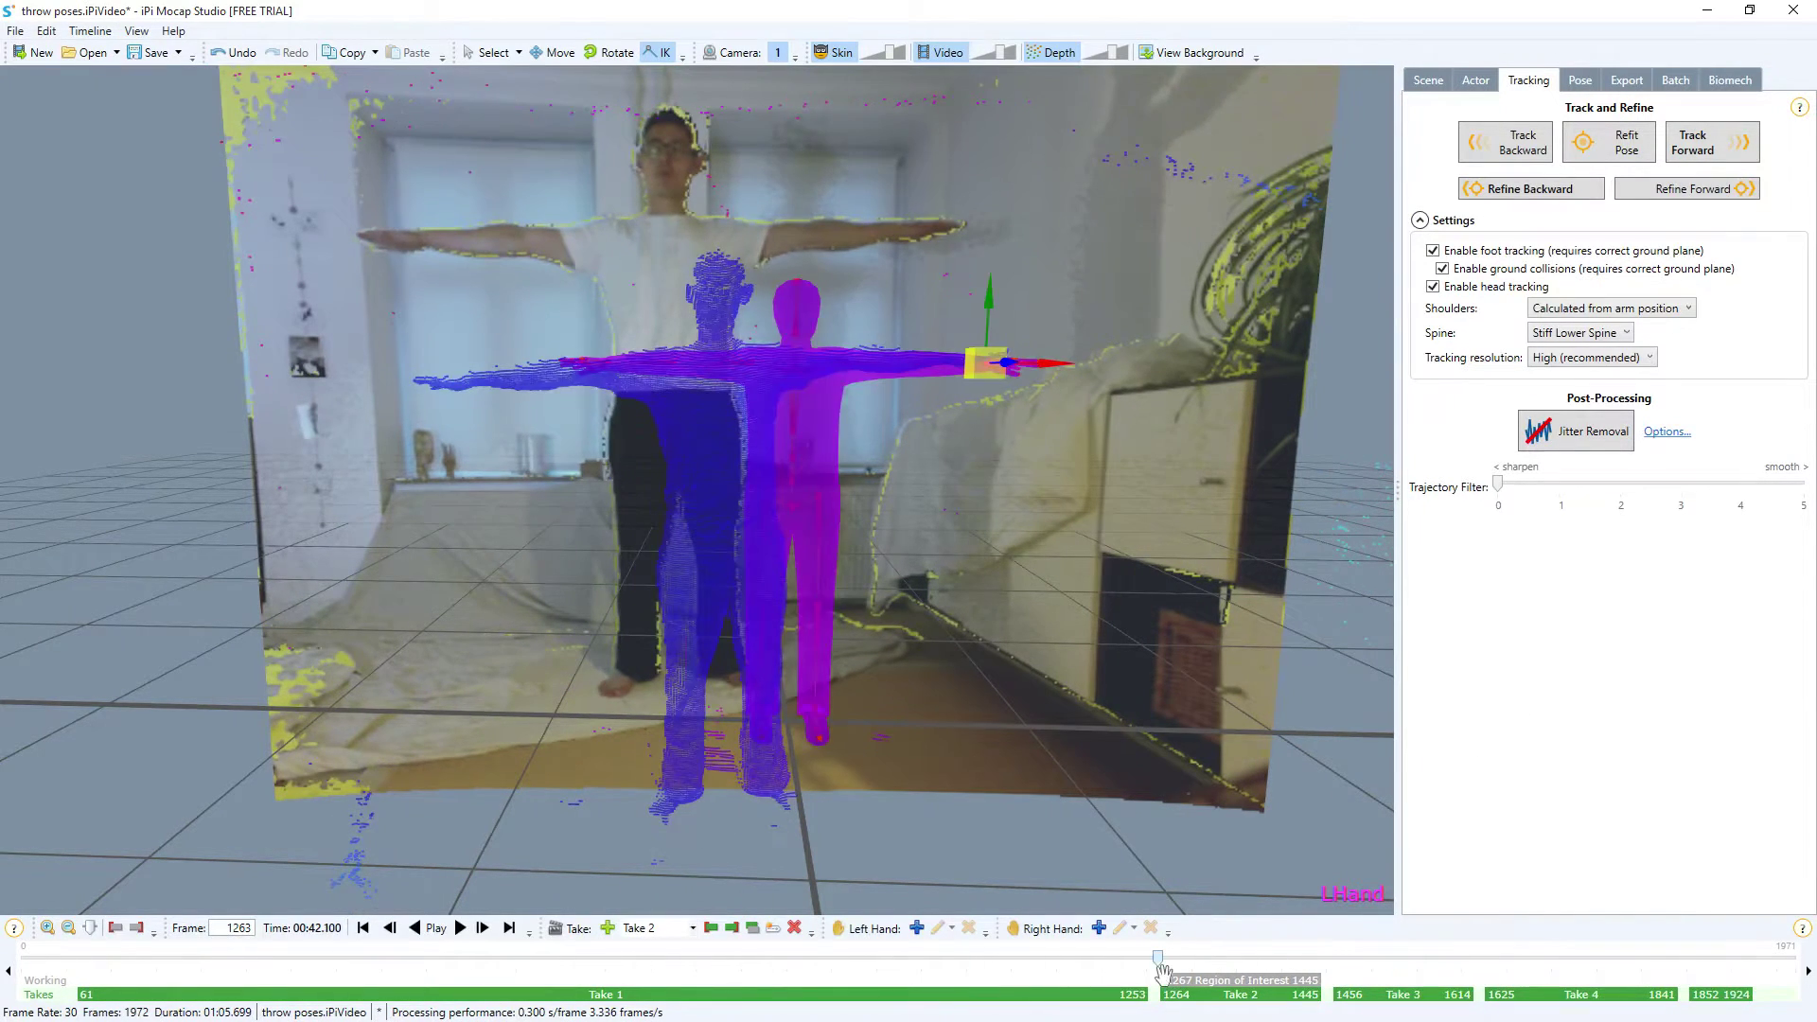
{"action": "left_click", "coordinate": [1589, 434]}
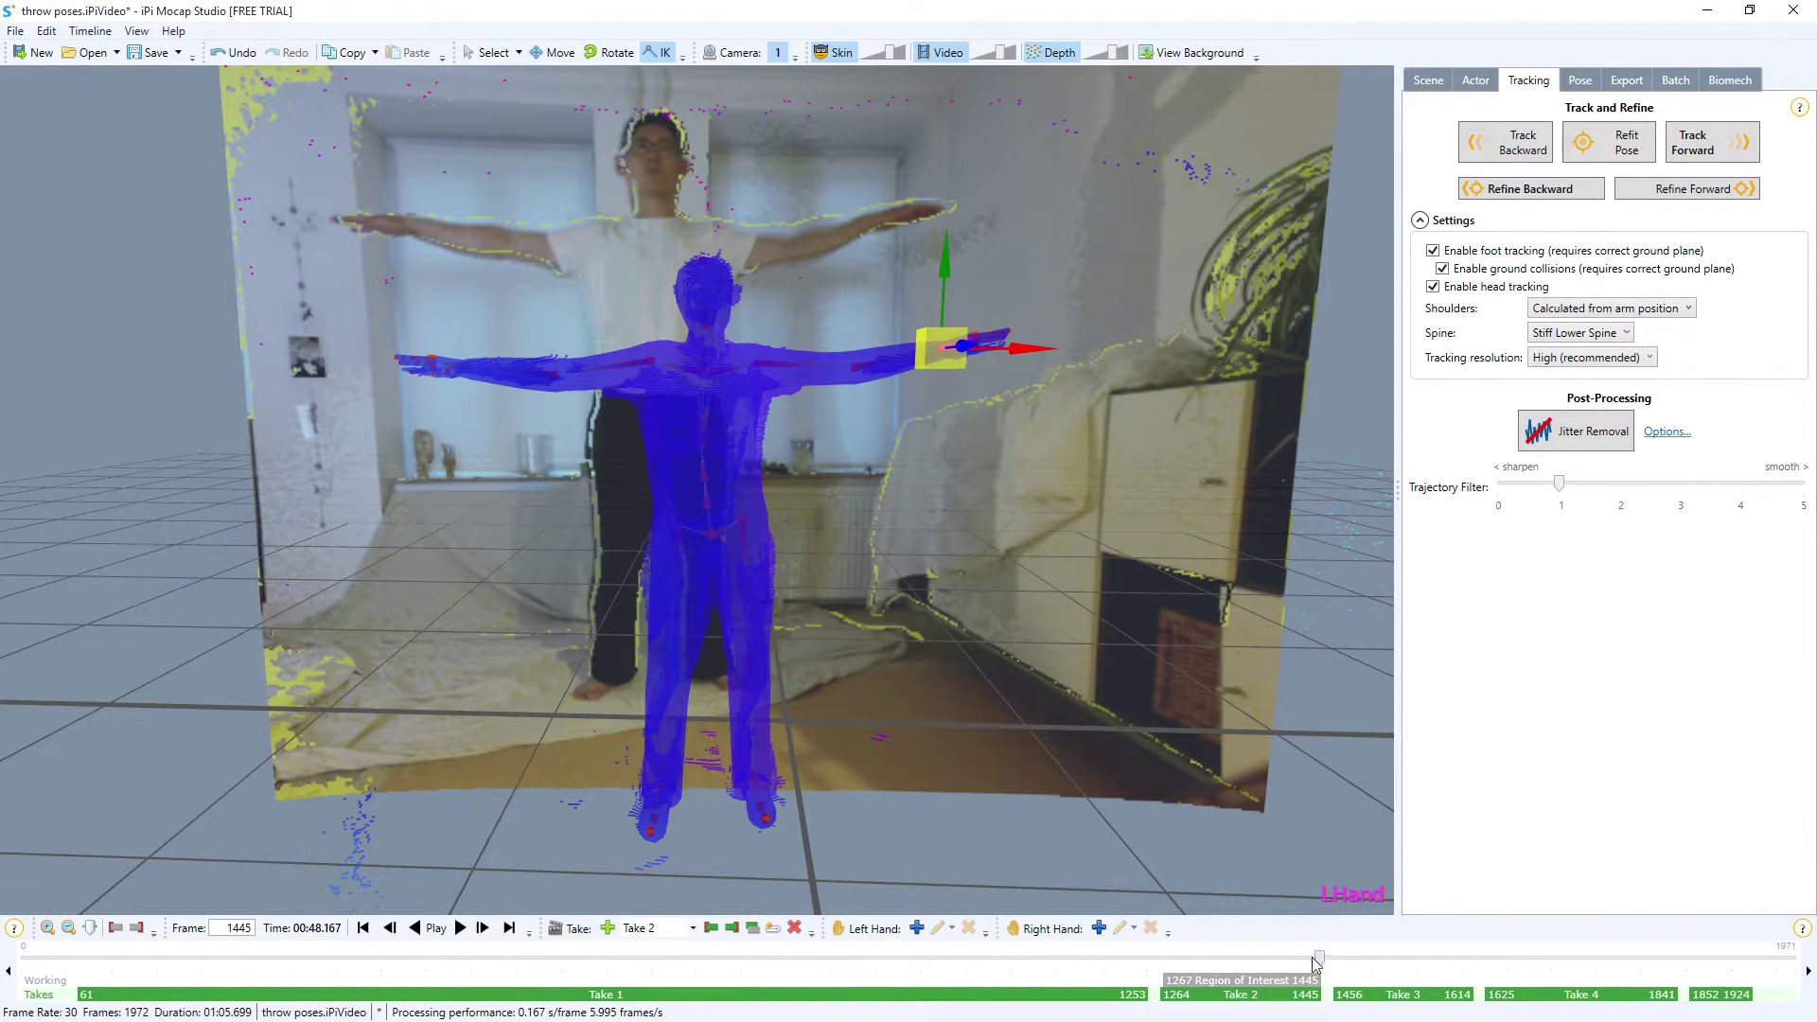
{"action": "left_click_drag", "start_coordinate": [1306, 959], "coordinate": [1168, 958]}
Step: Run Refine Forward over the throw, refining Take 2 through frame 1445
{"action": "left_click", "coordinate": [1652, 188]}
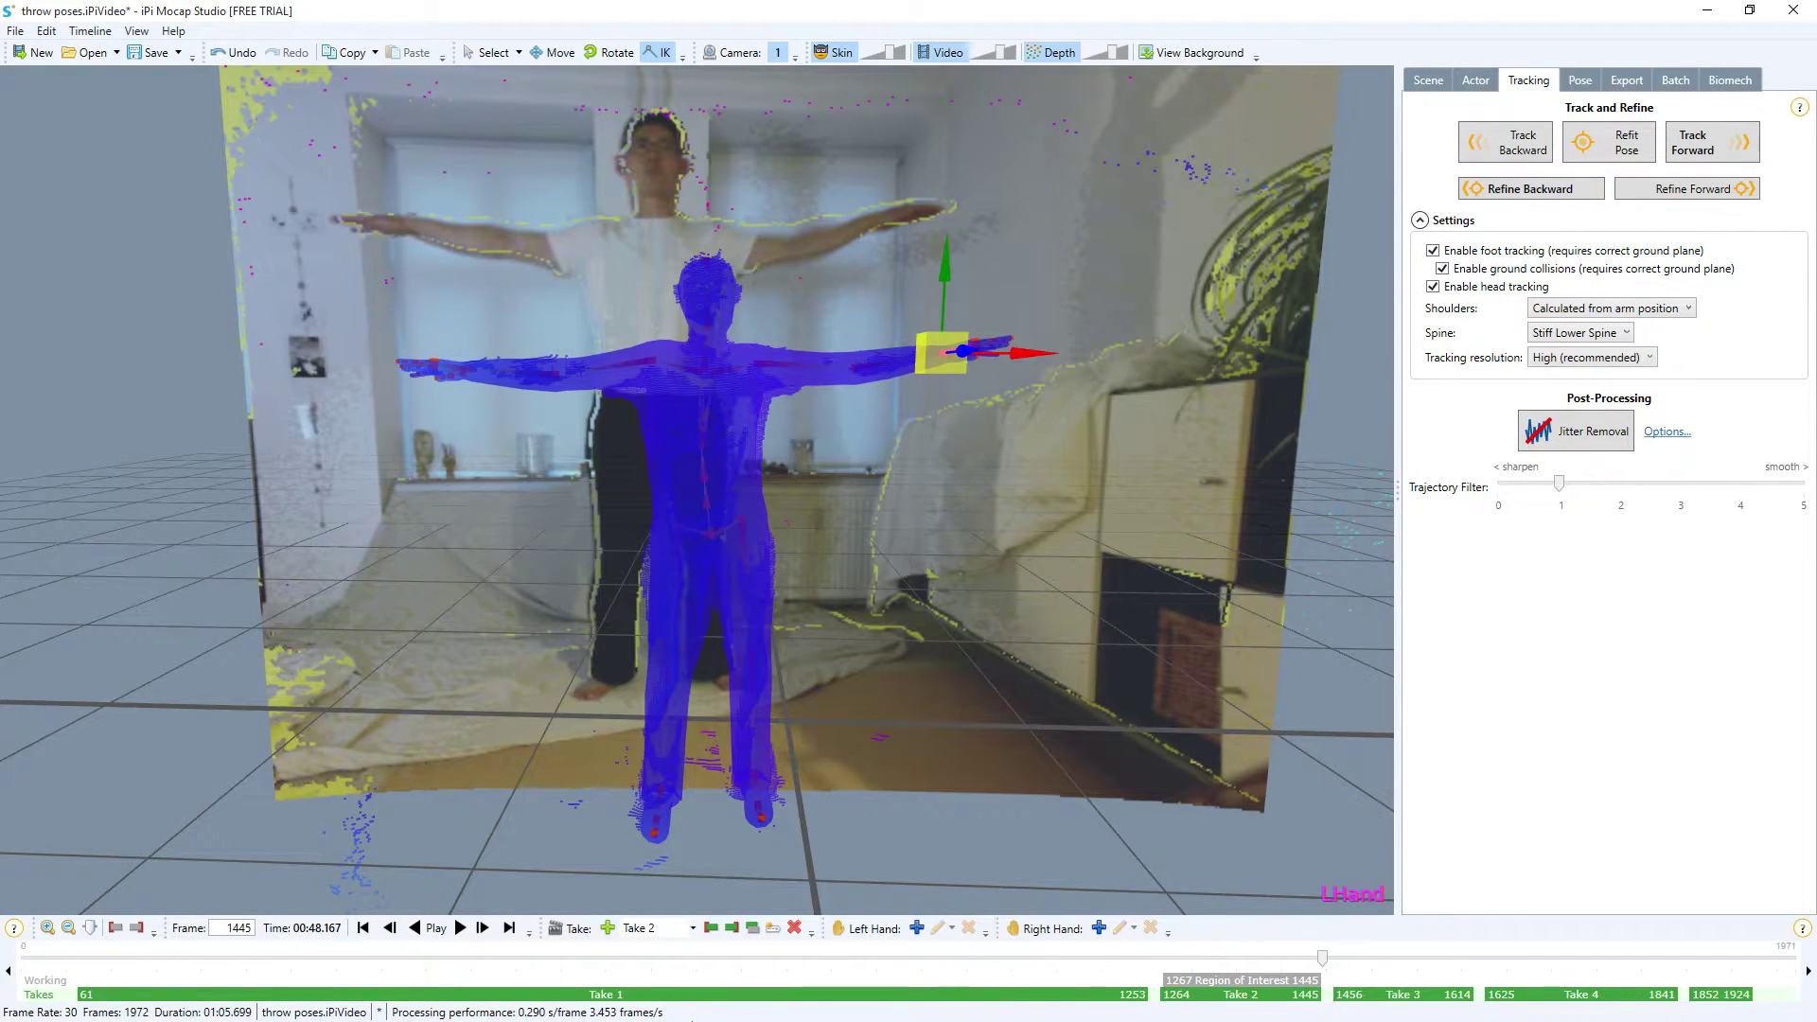
Step: Hide the depth cloud and video background and play the refined throw from frame 1263, pausing at 1416
{"action": "left_click_drag", "start_coordinate": [1325, 966], "coordinate": [1163, 968]}
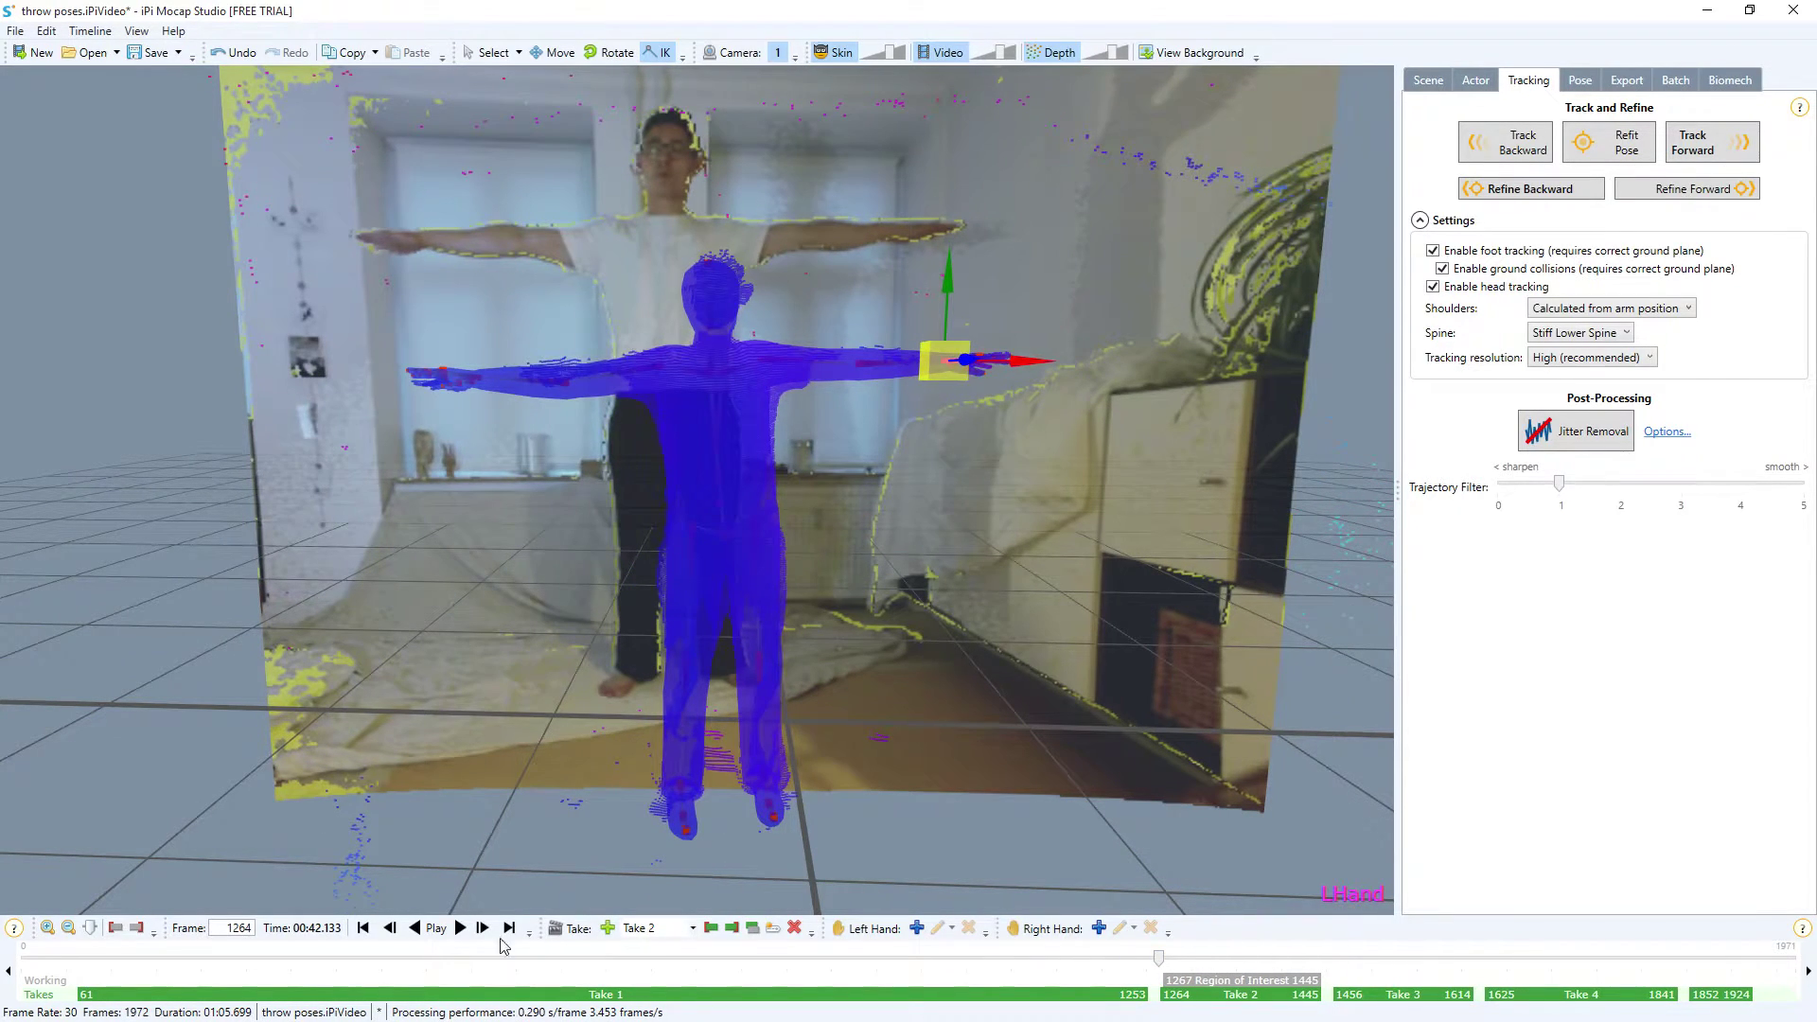
{"action": "left_click", "coordinate": [459, 932]}
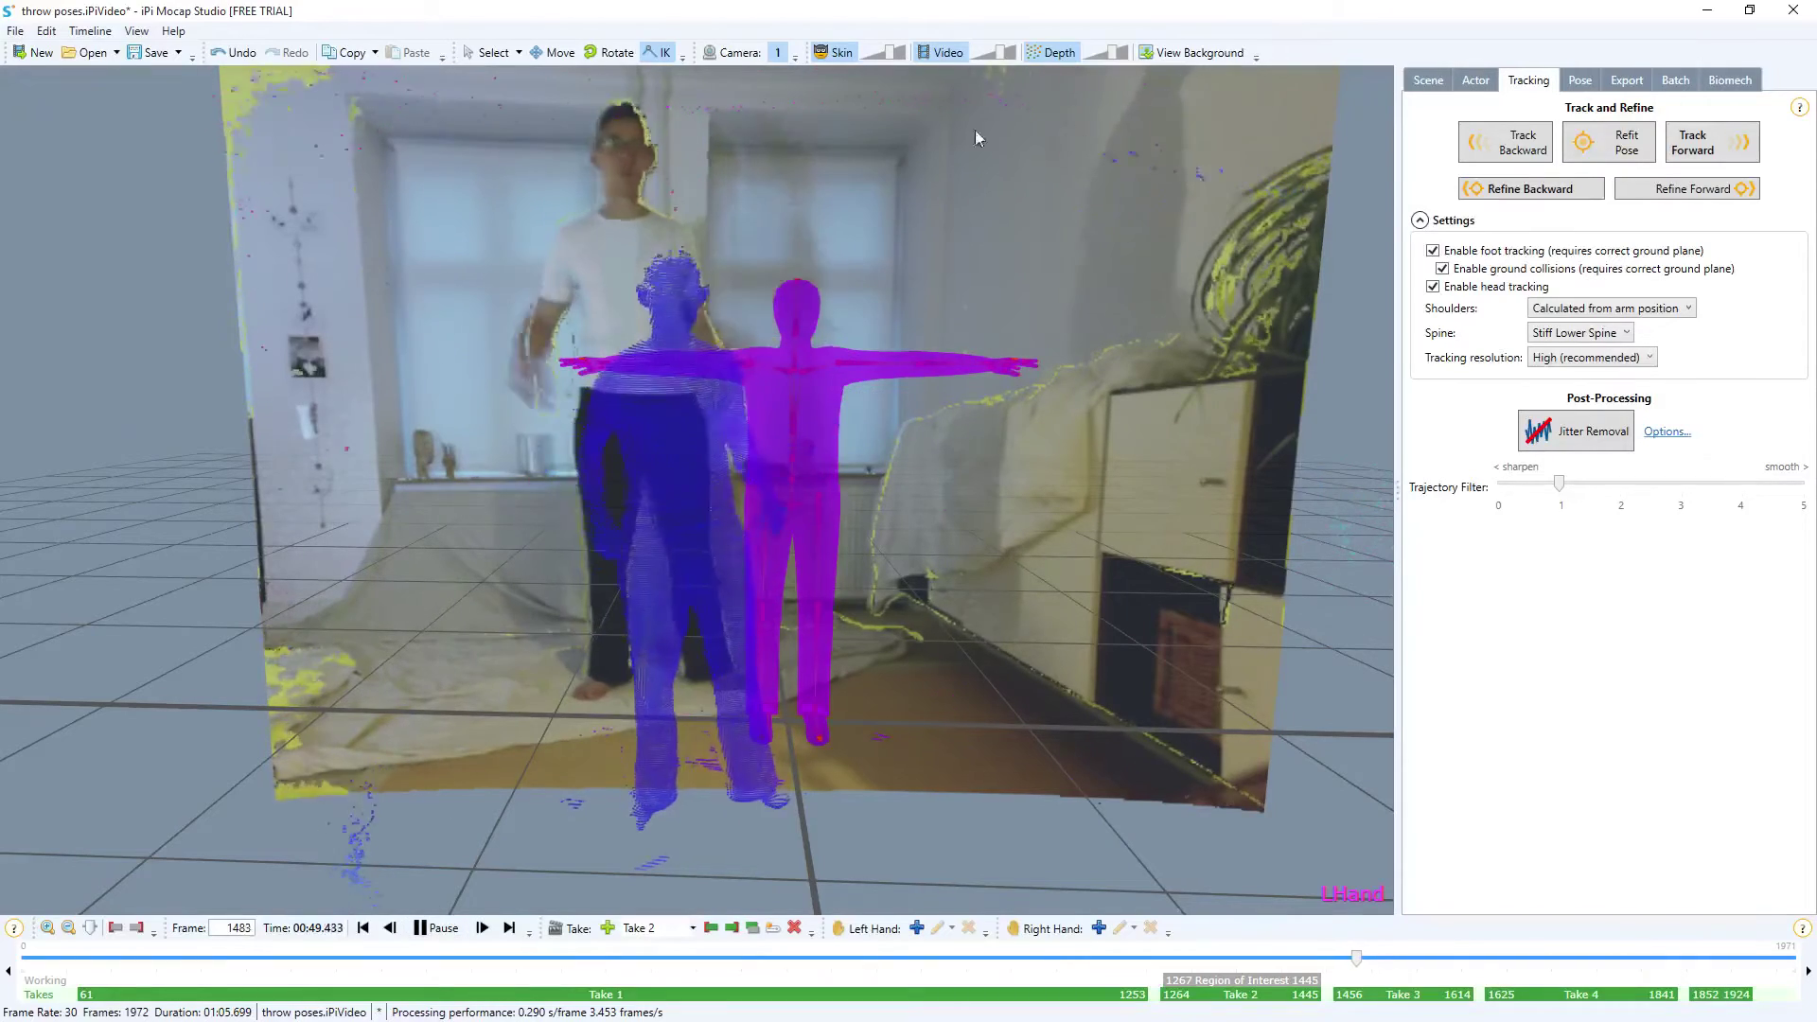
{"action": "left_click", "coordinate": [1039, 56]}
{"action": "left_click", "coordinate": [942, 57]}
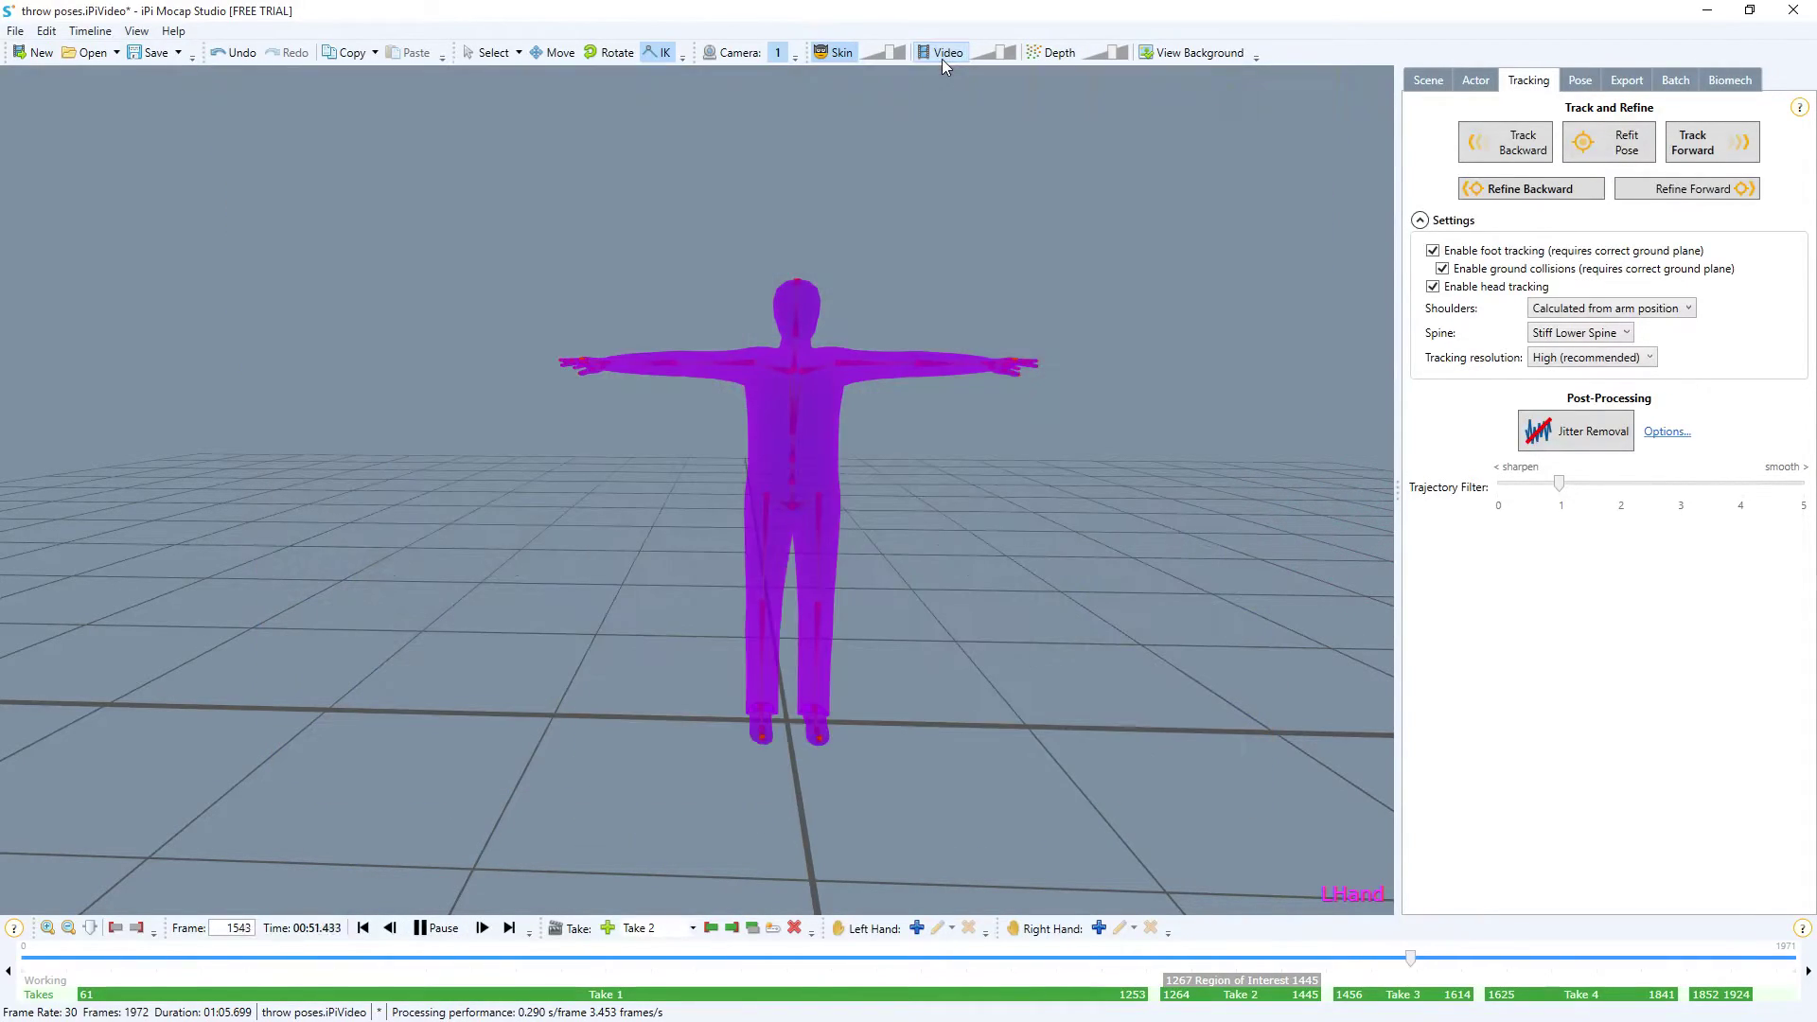
{"action": "left_click", "coordinate": [942, 57]}
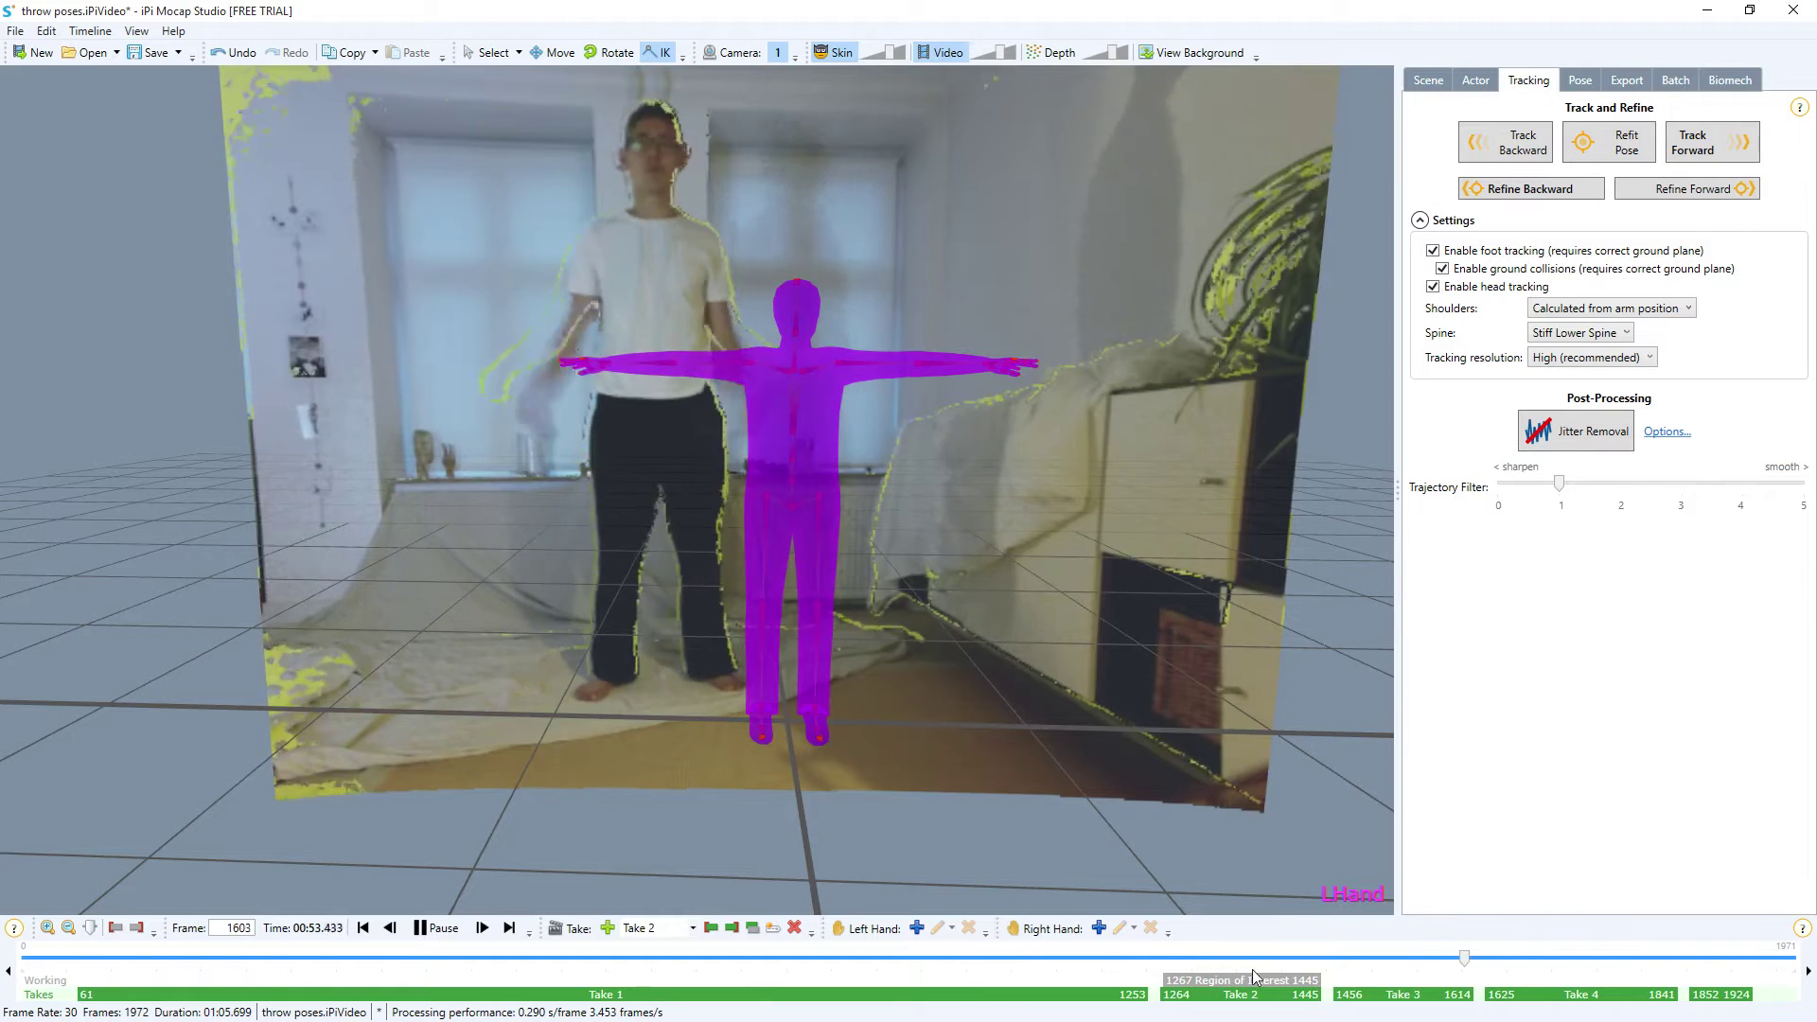
{"action": "left_click", "coordinate": [1212, 971]}
{"action": "left_click", "coordinate": [1158, 963]}
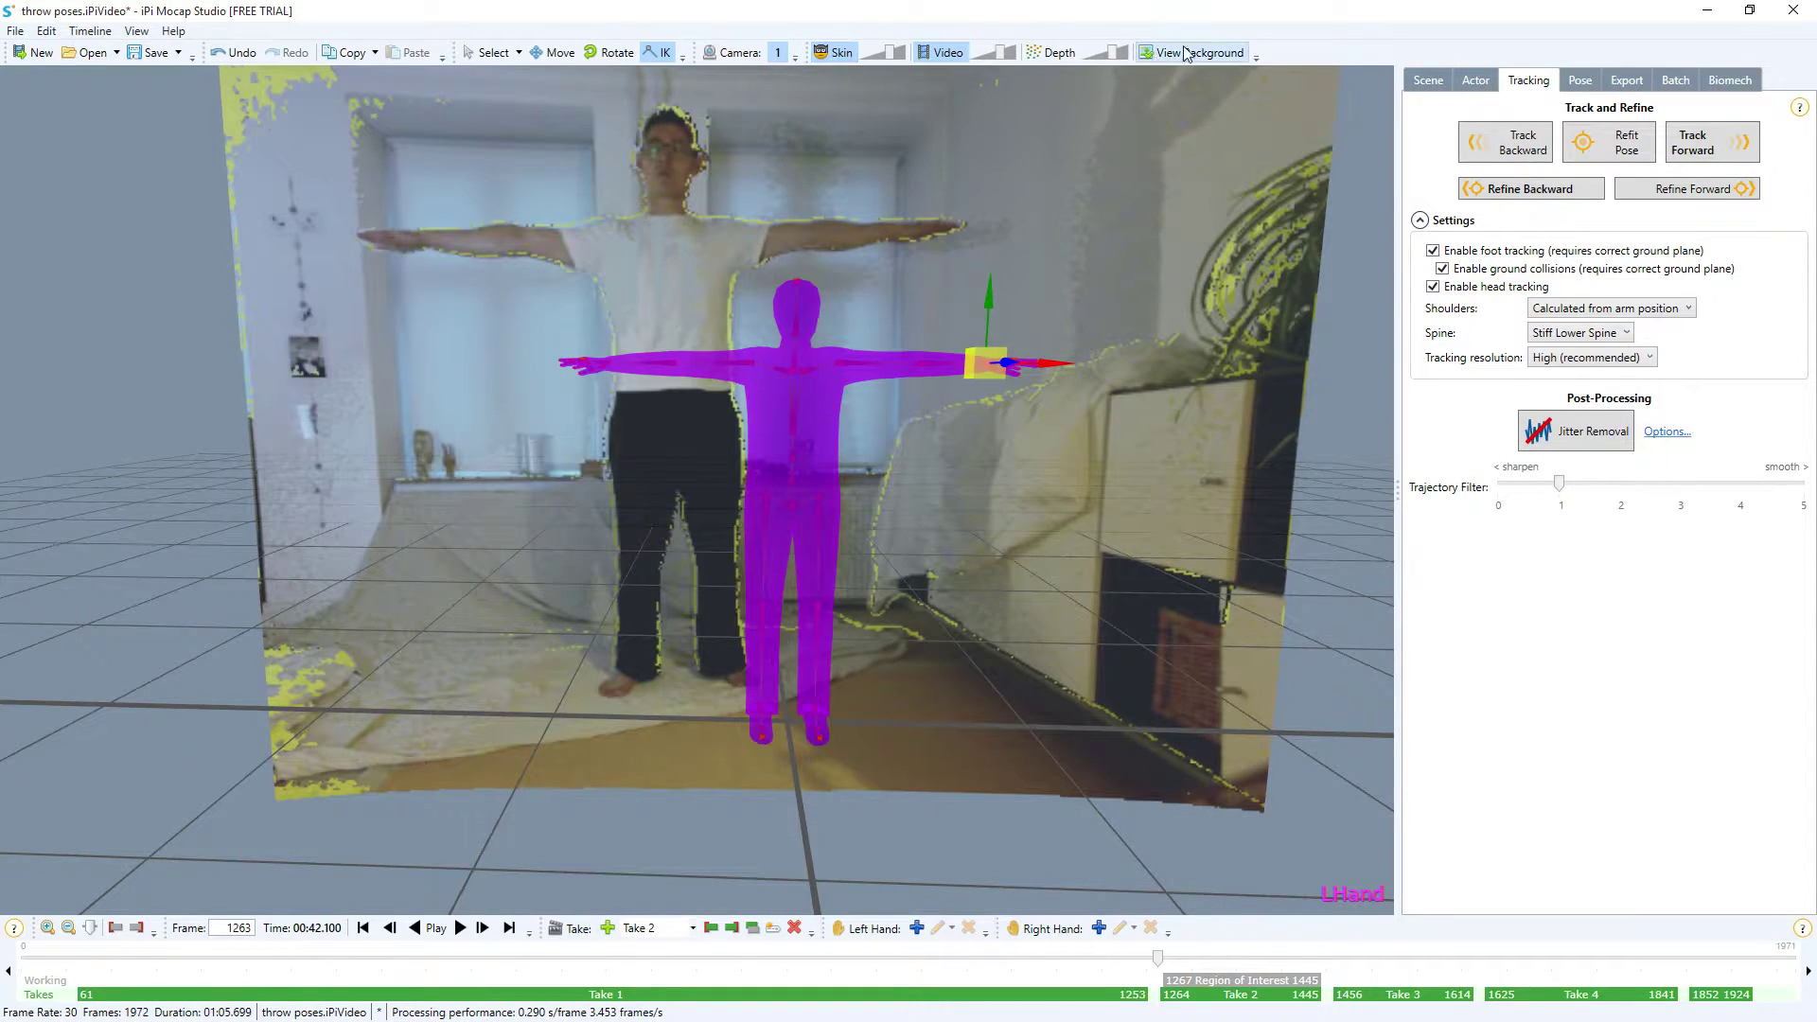
{"action": "left_click", "coordinate": [951, 54]}
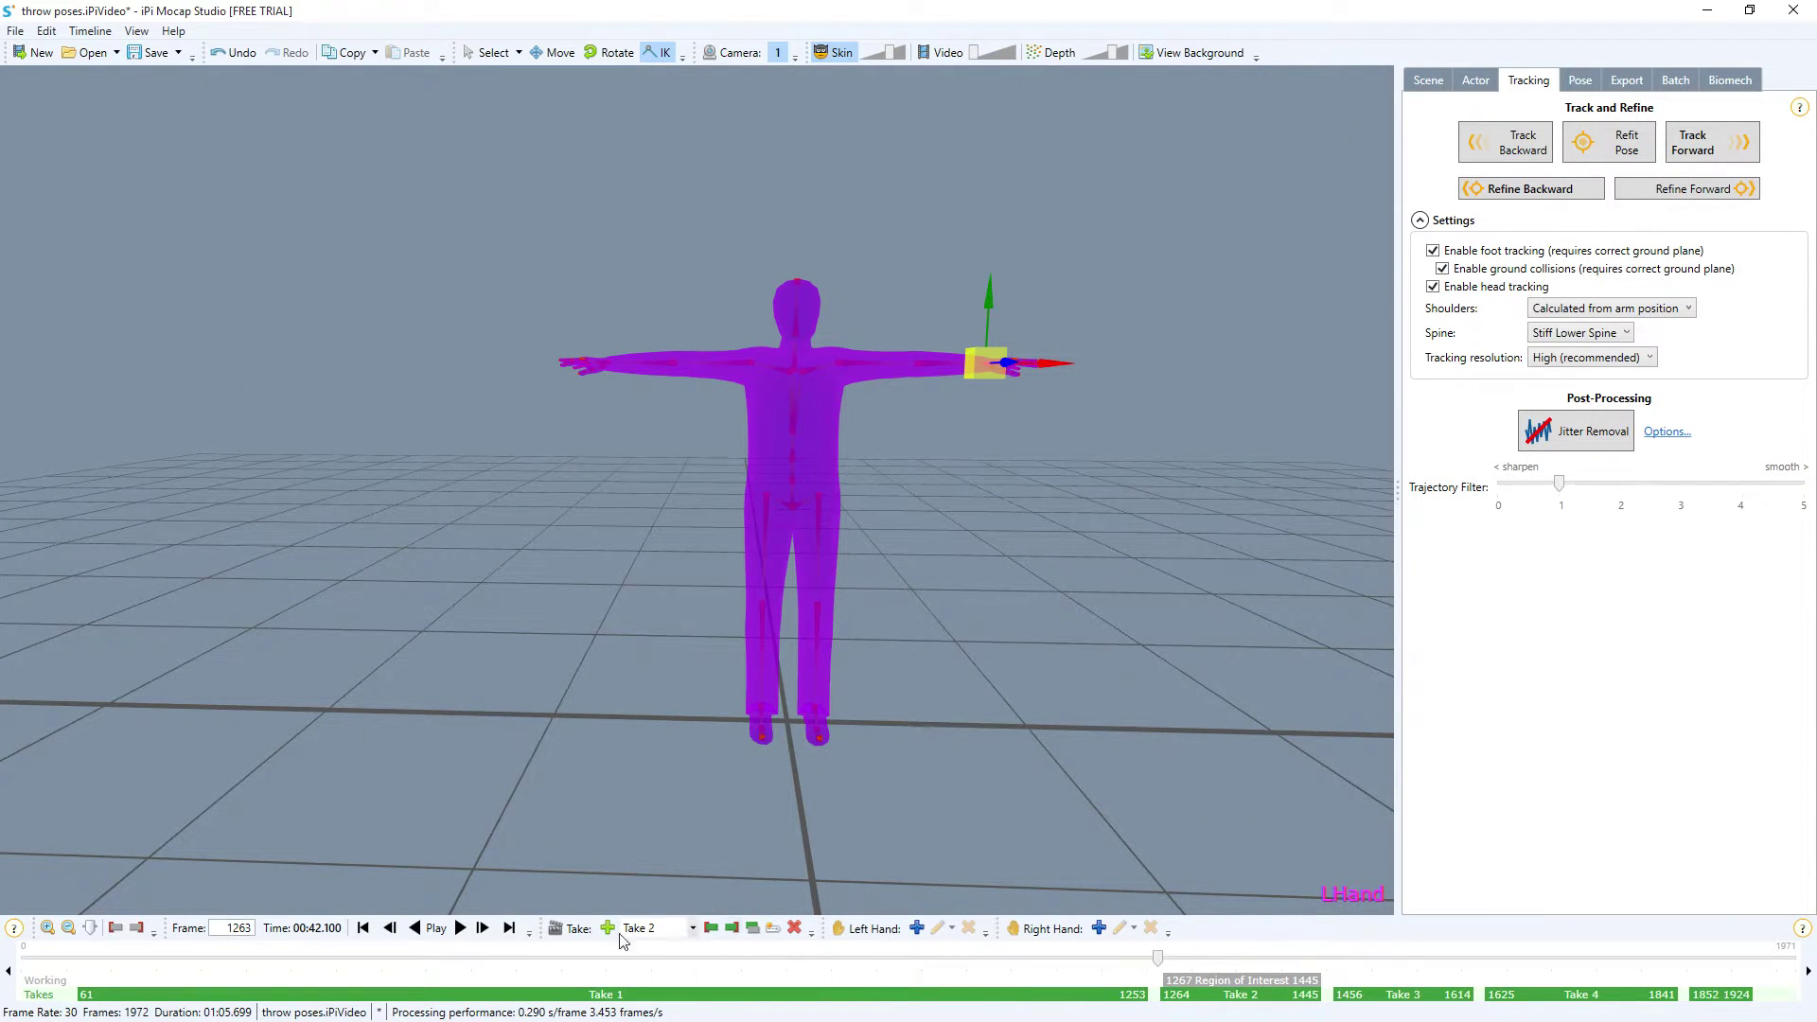
{"action": "left_click", "coordinate": [453, 930]}
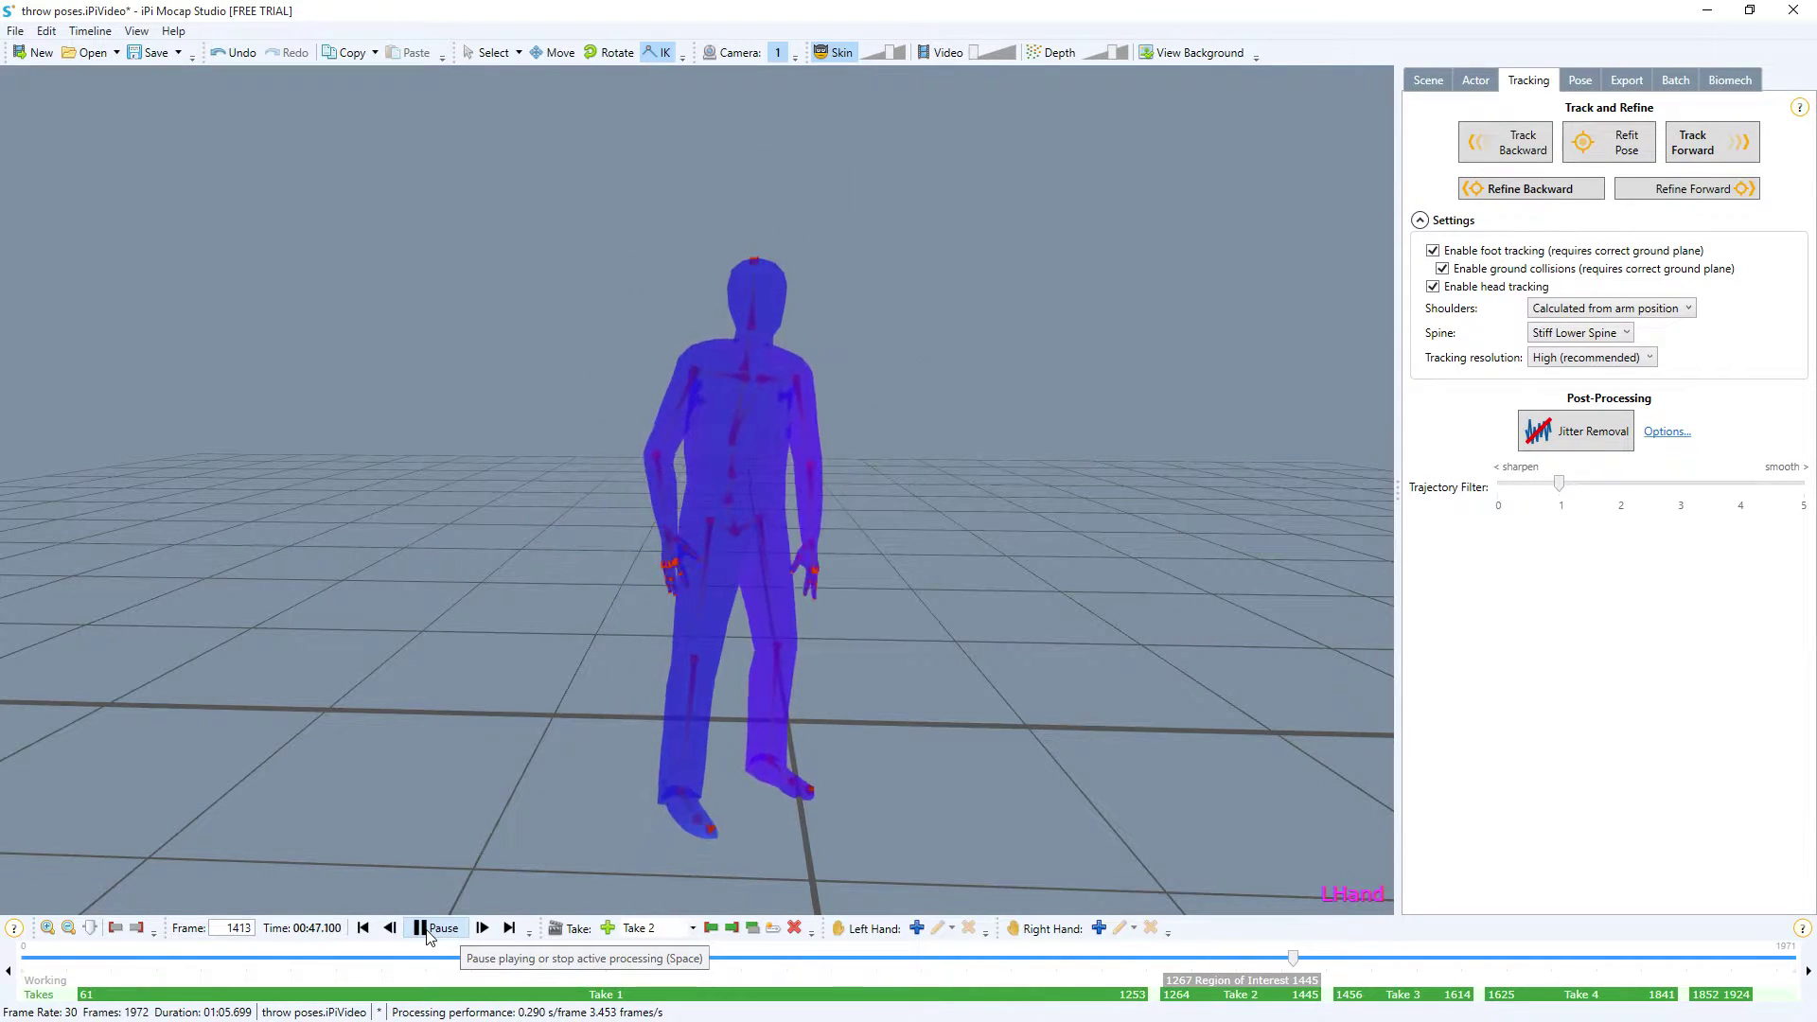
{"action": "left_click", "coordinate": [428, 929]}
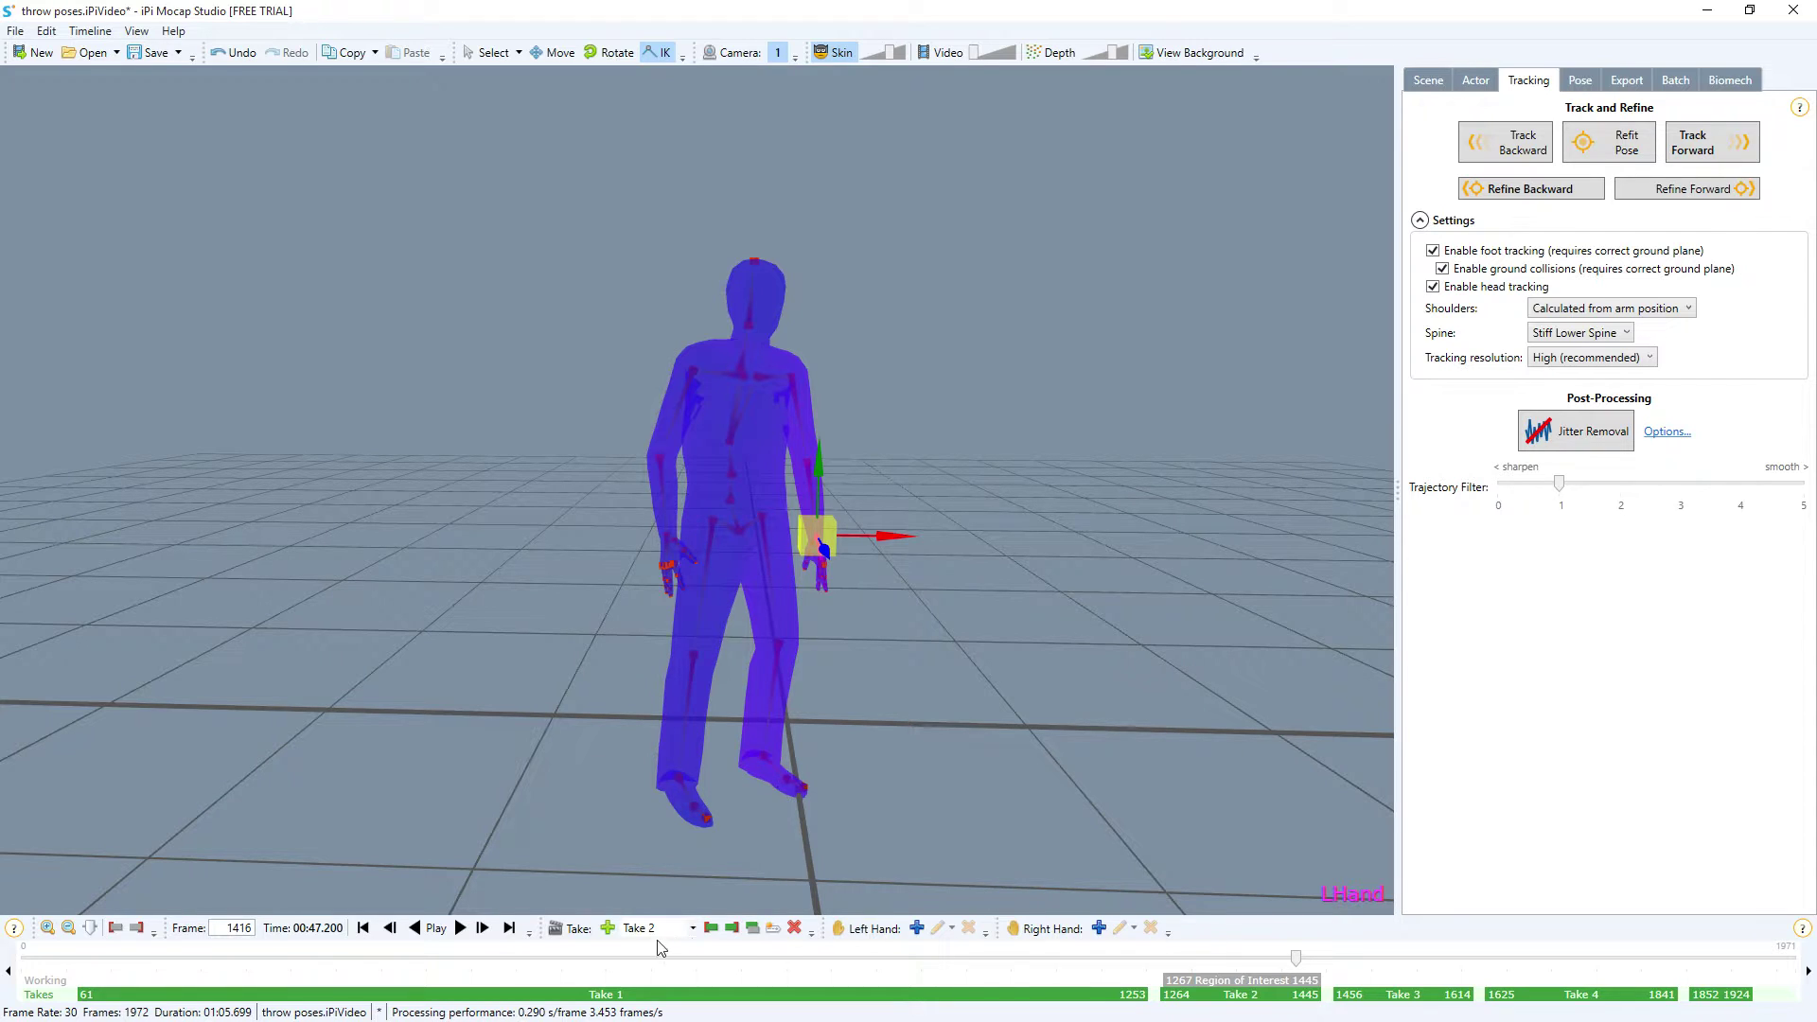
Step: Go to frame 1327, then zoom and orbit in close on the actor's hanging hands
{"action": "left_click_drag", "start_coordinate": [1298, 962], "coordinate": [1204, 975]}
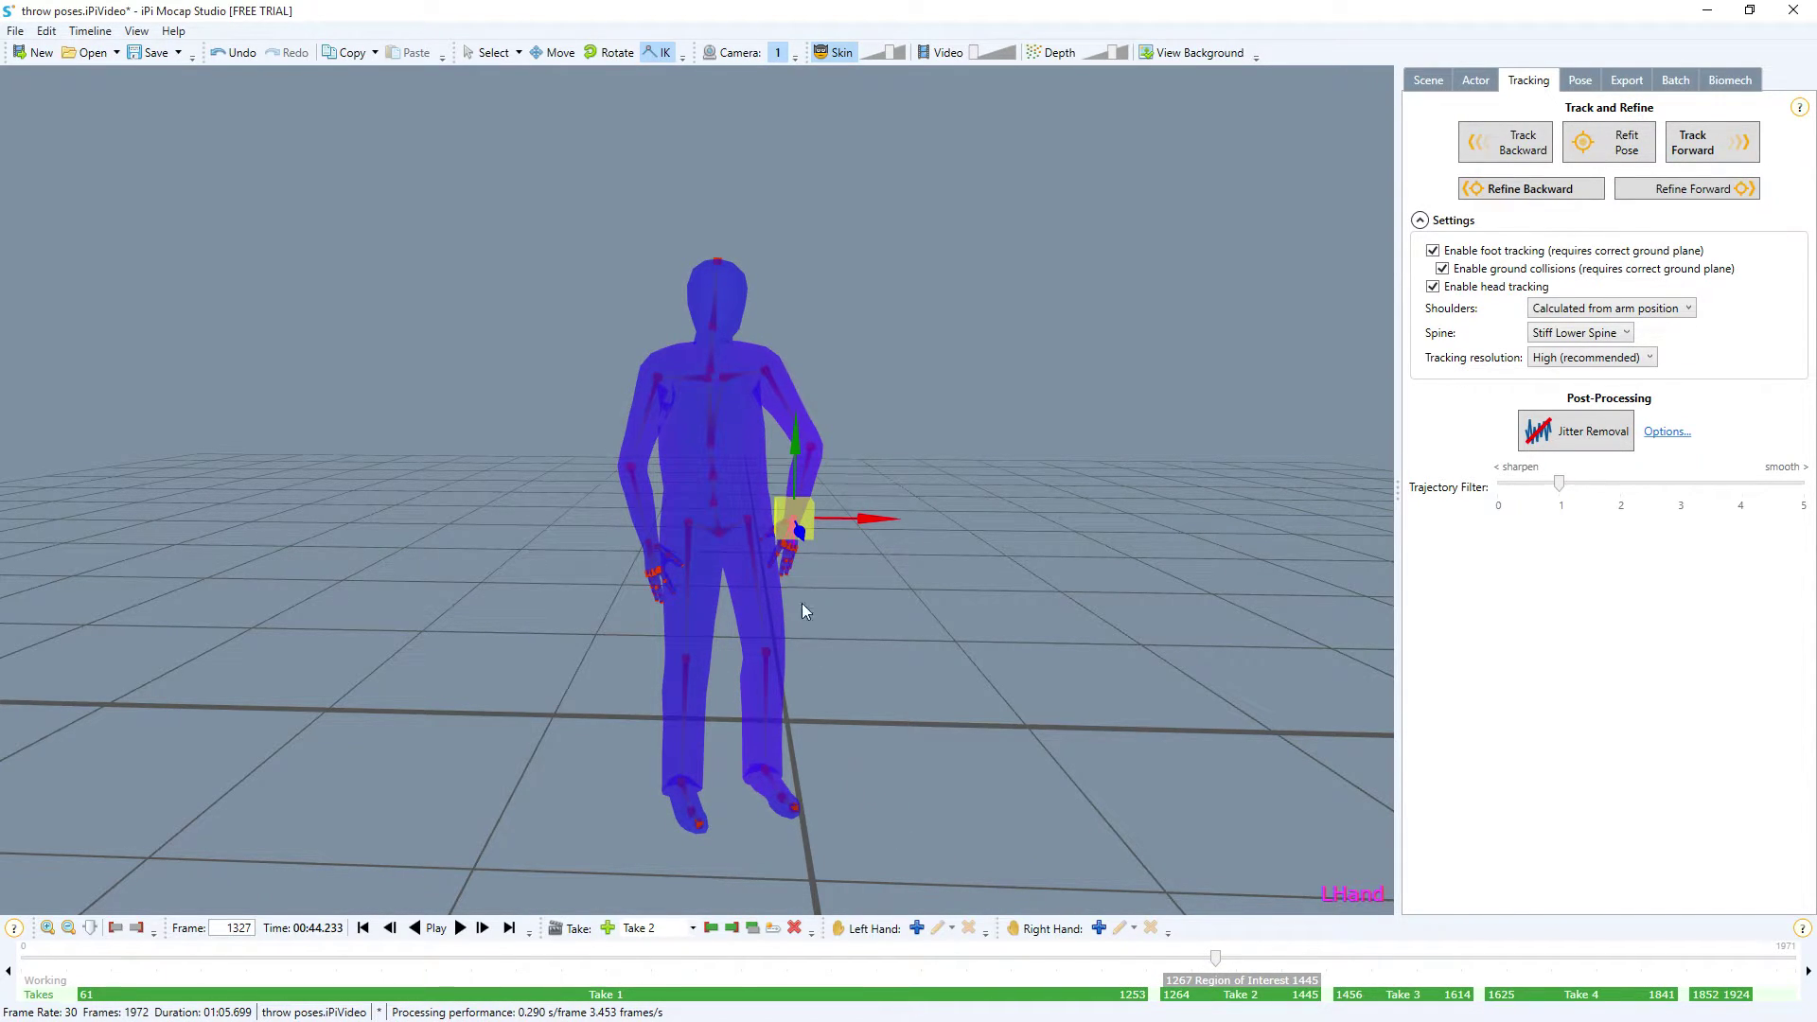
{"action": "scroll", "coordinate": [792, 564], "scroll_direction": "up", "scroll_amount": 8}
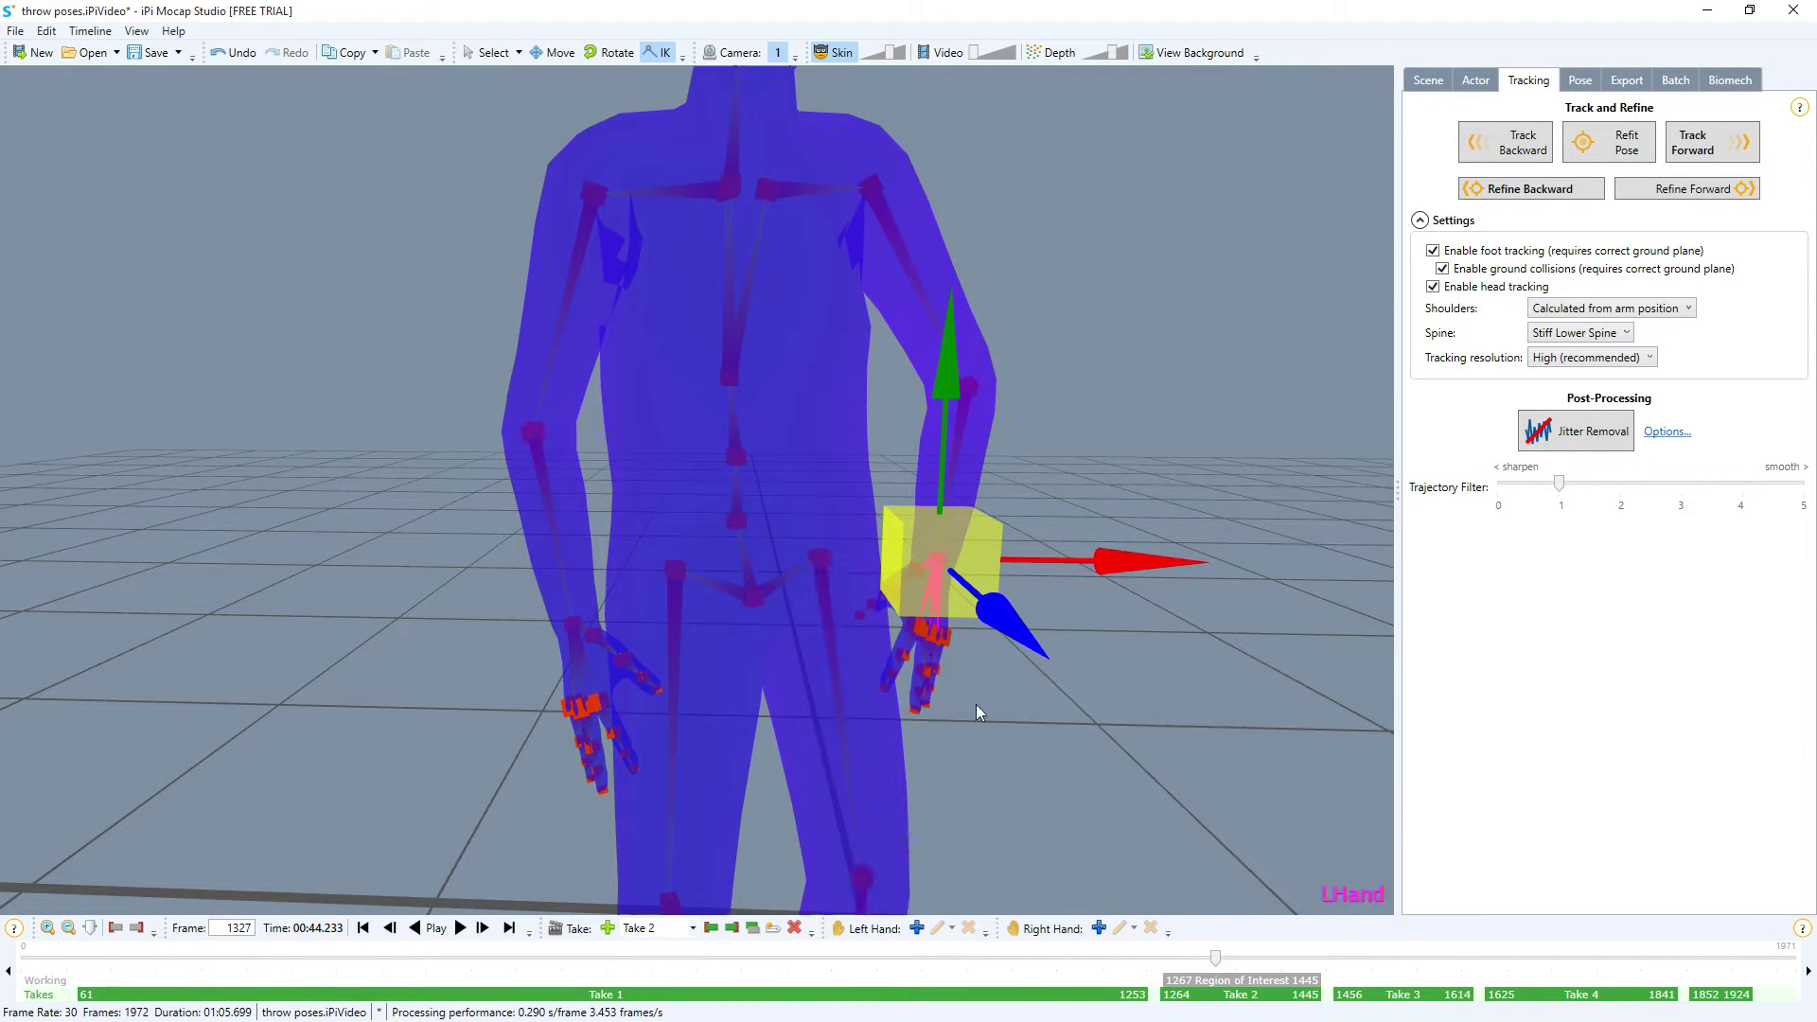
{"action": "right_click_drag", "start_coordinate": [965, 730], "coordinate": [1072, 645]}
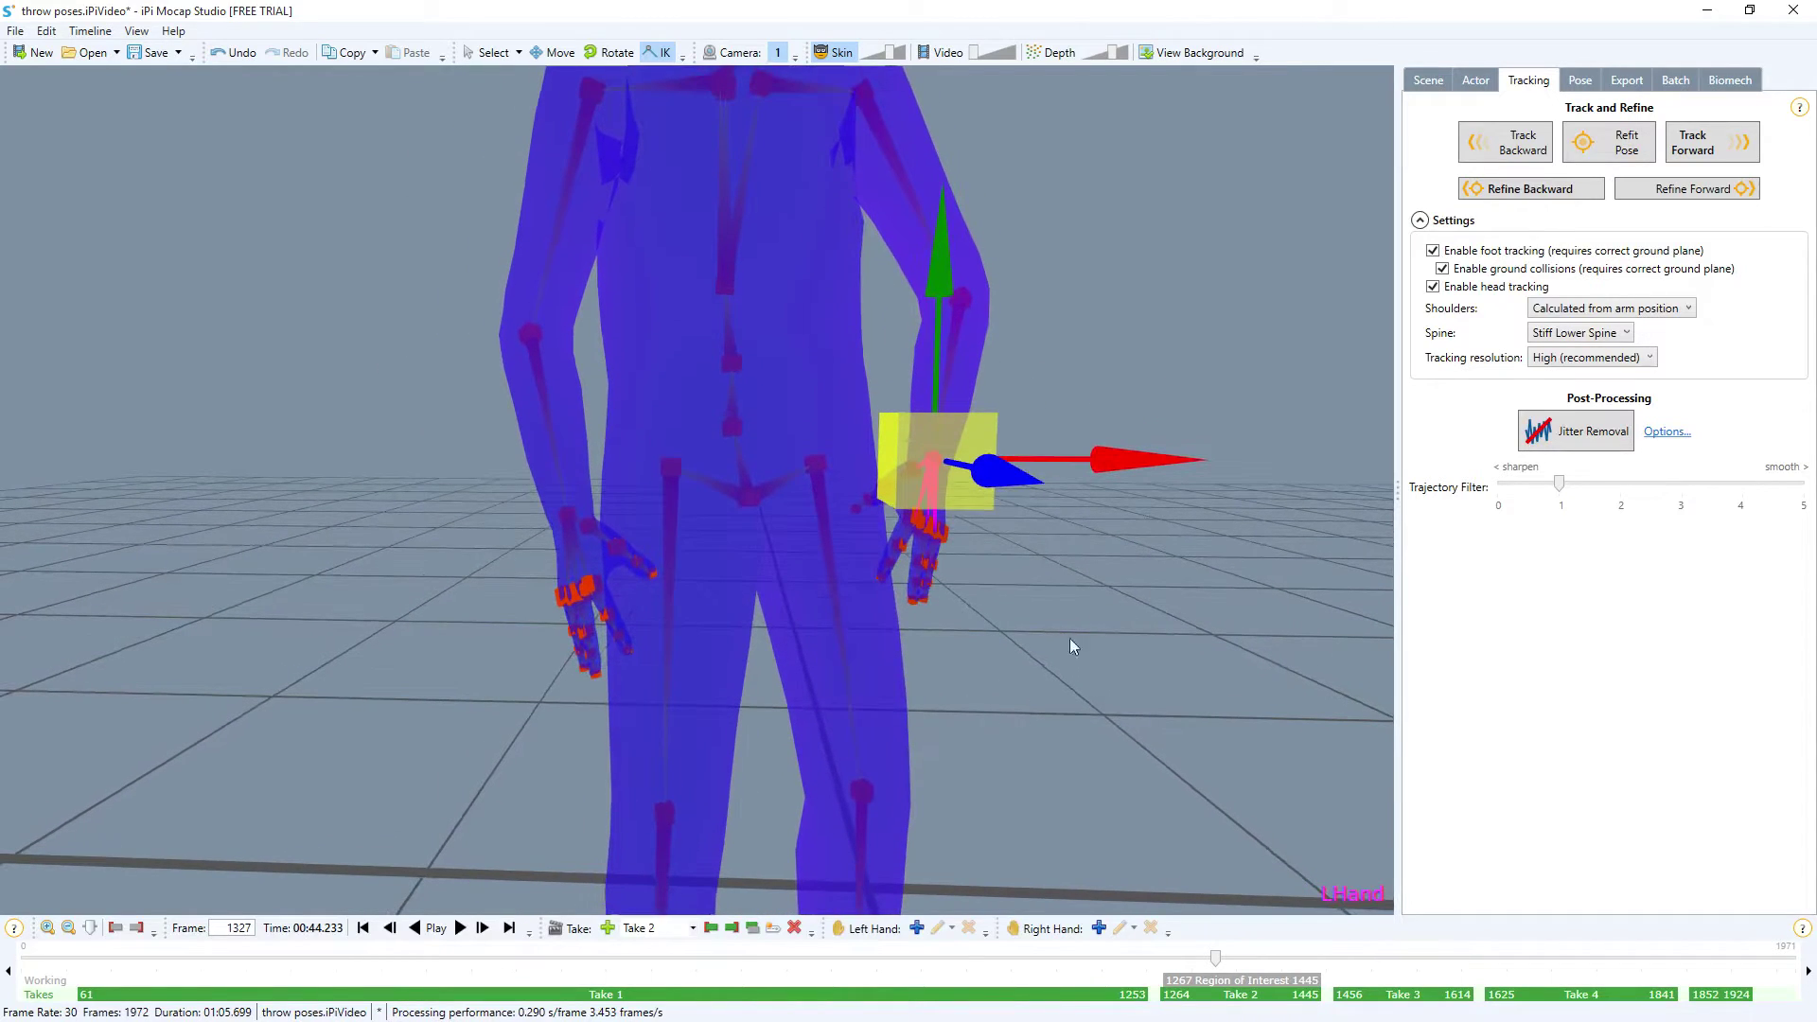
Step: Show the left-hand finger chart in the Pose tab, select the LHand bone and switch to Rotate
{"action": "left_click", "coordinate": [1579, 81]}
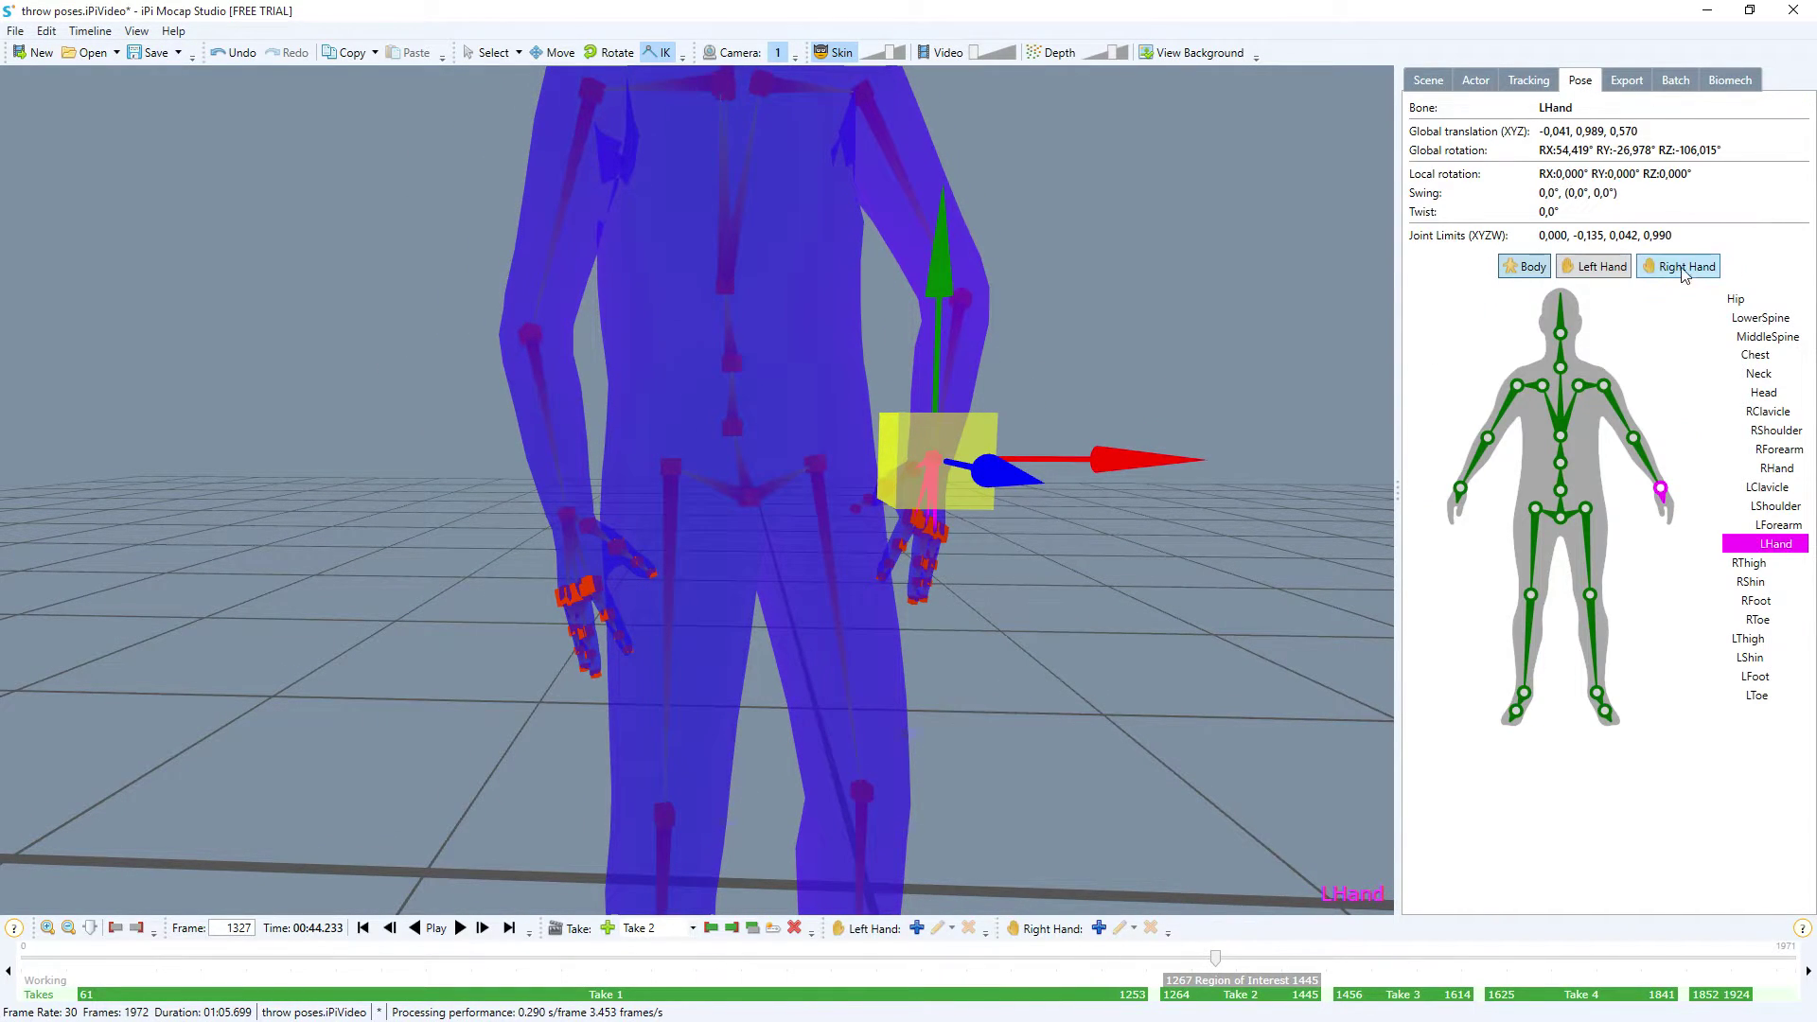
{"action": "left_click", "coordinate": [1599, 267]}
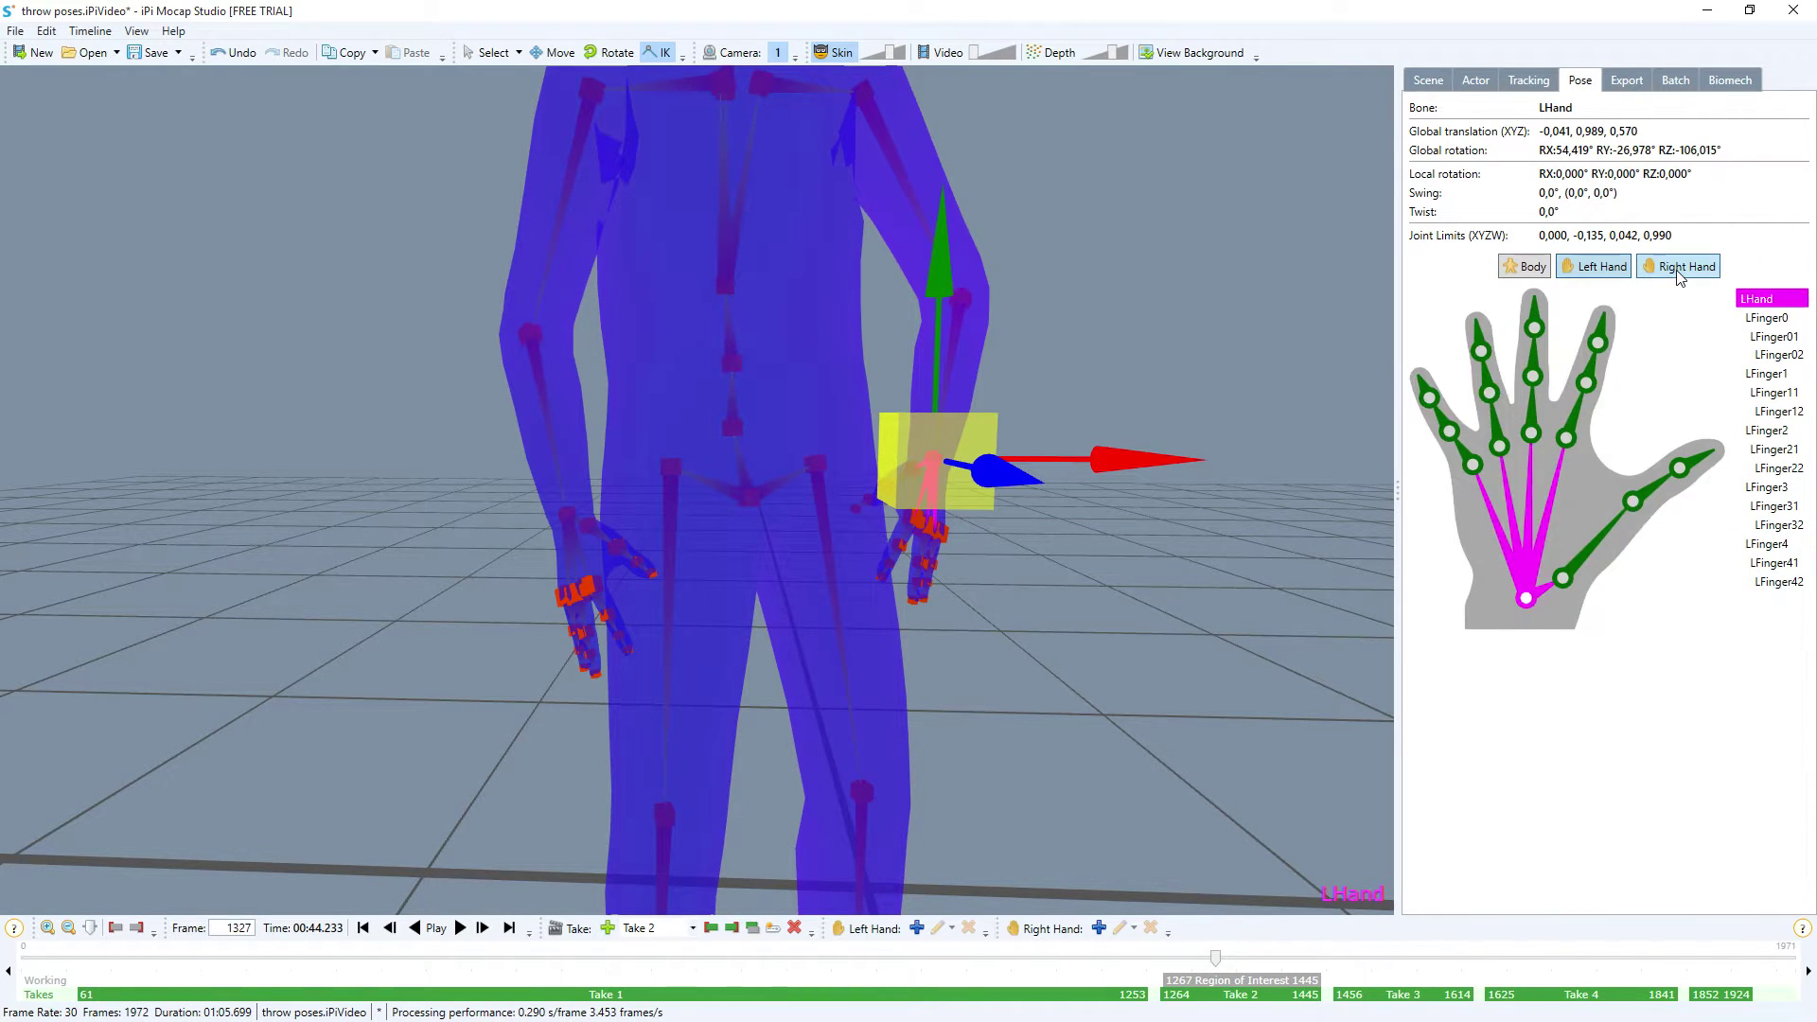
{"action": "left_click", "coordinate": [1678, 269]}
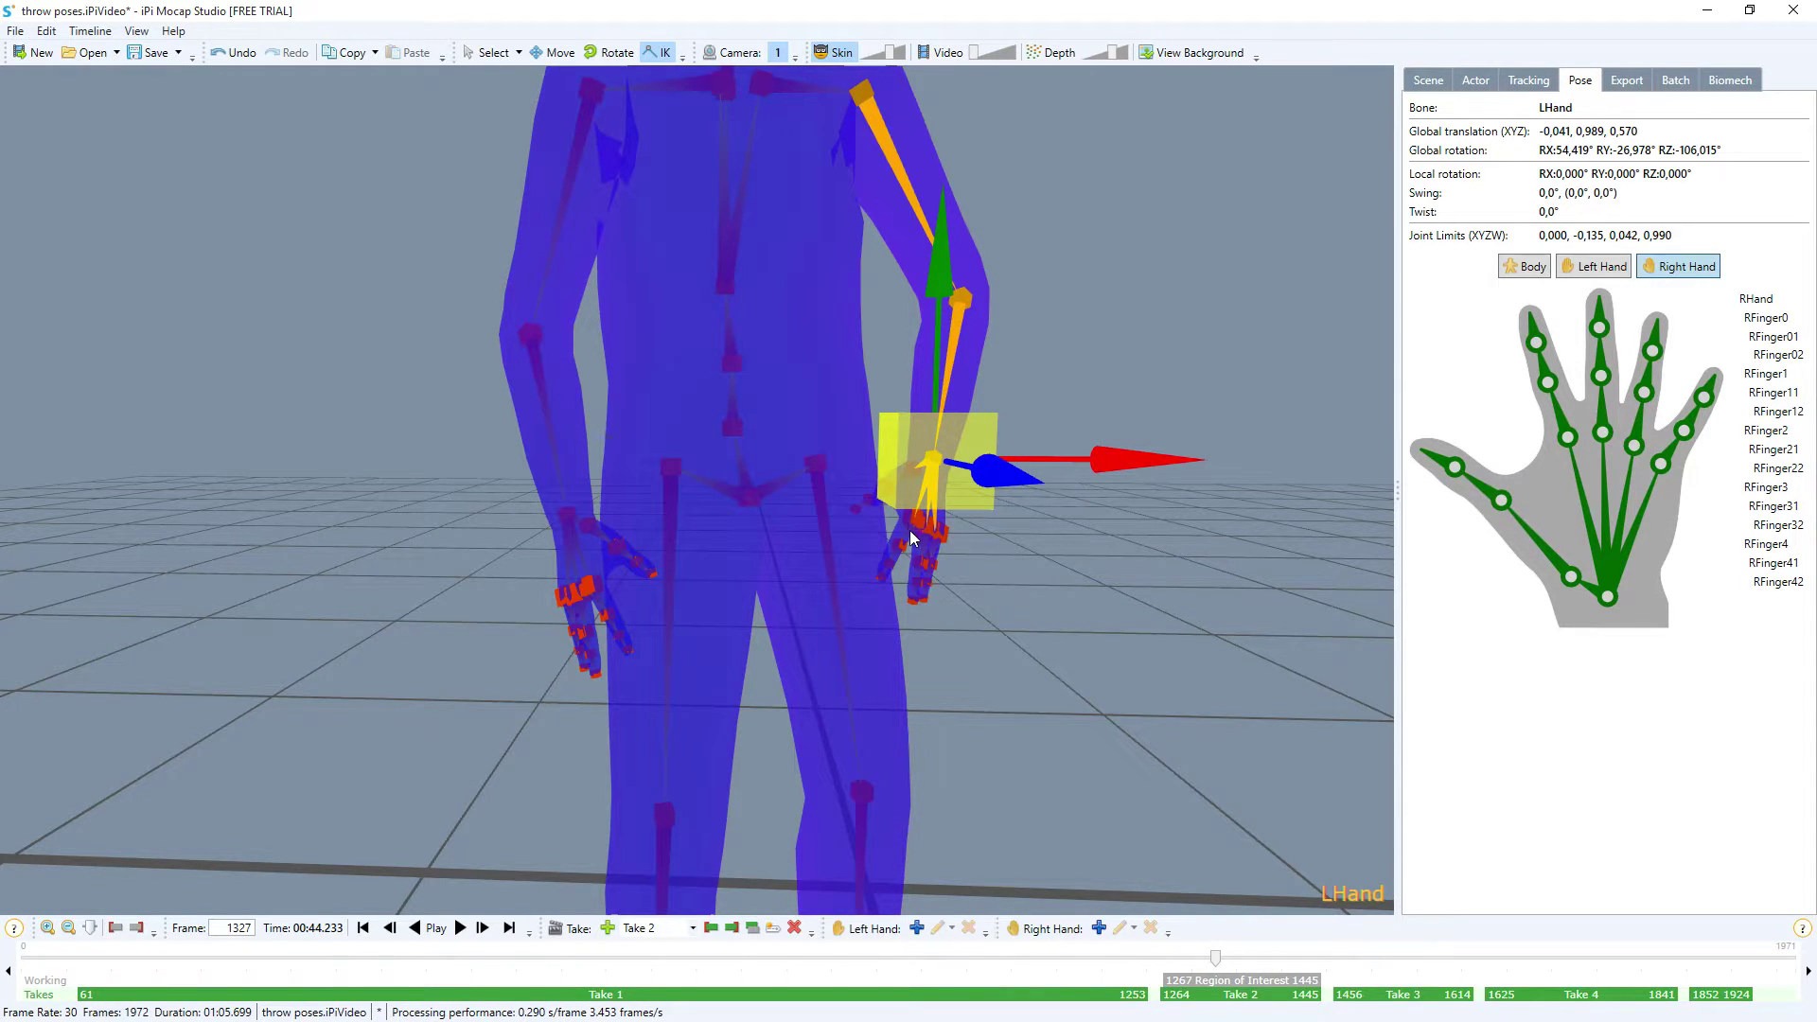
{"action": "left_click", "coordinate": [1574, 464]}
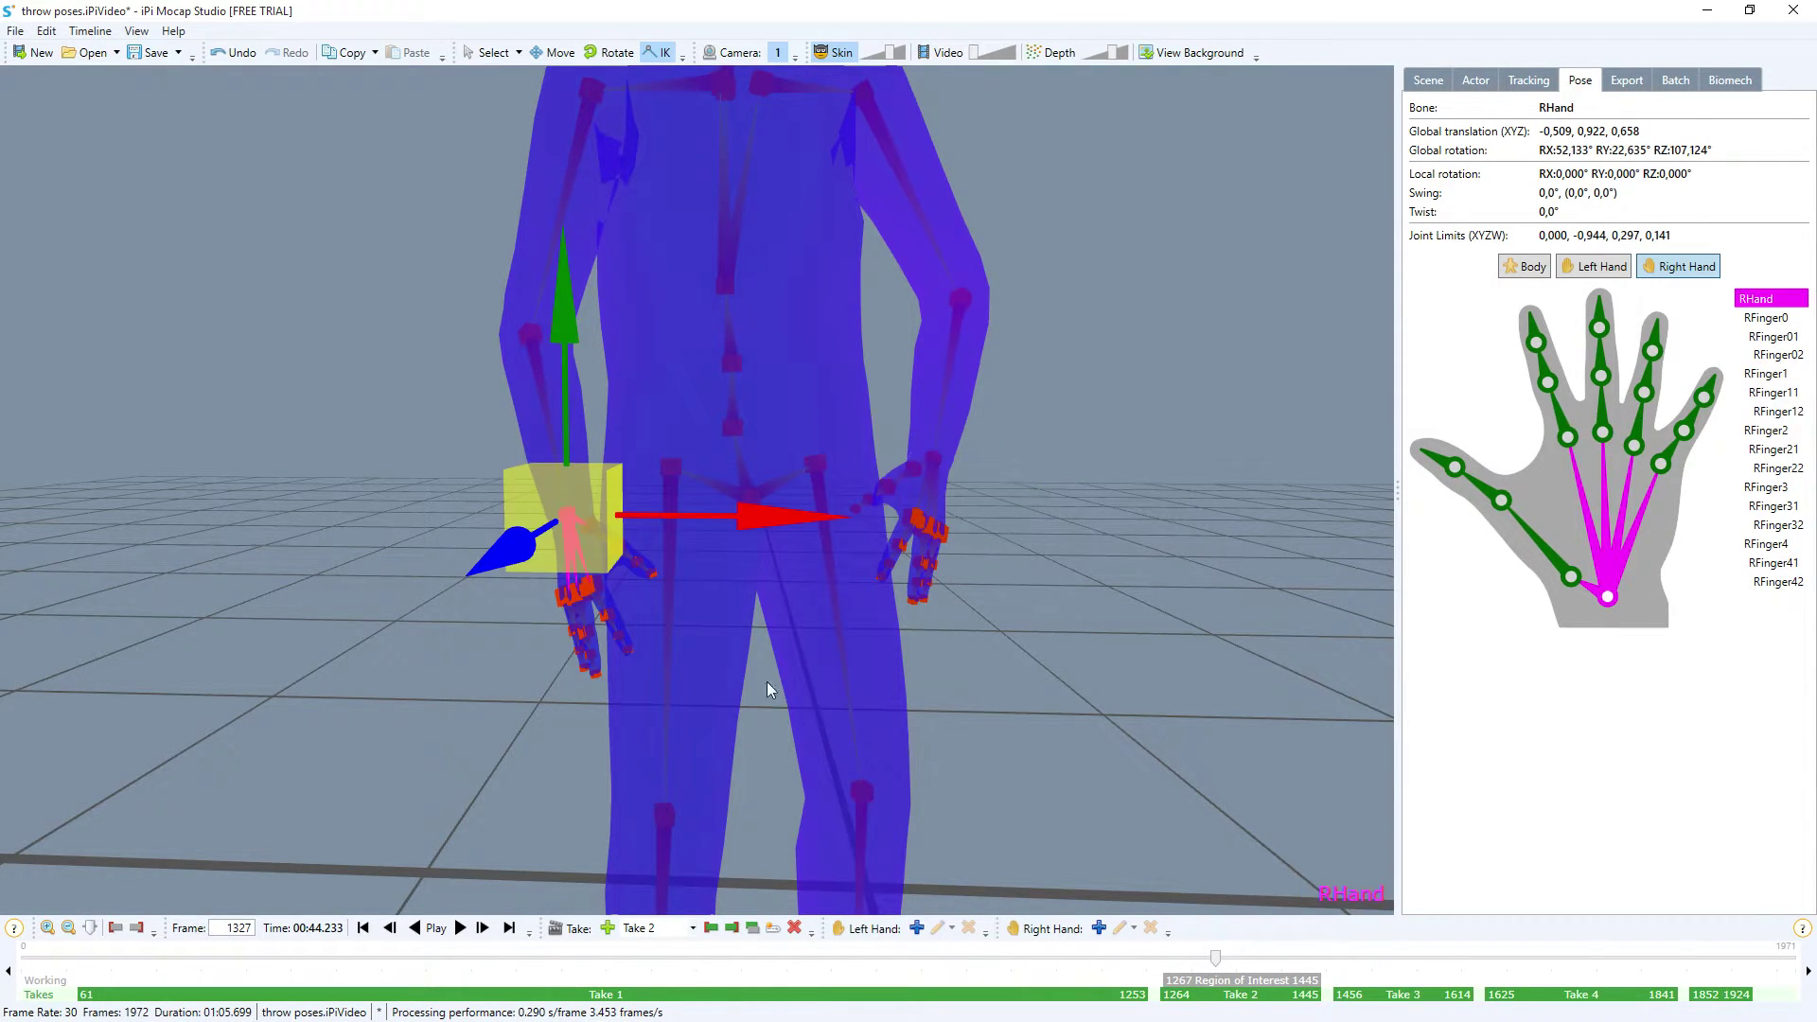
{"action": "left_click", "coordinate": [1599, 268]}
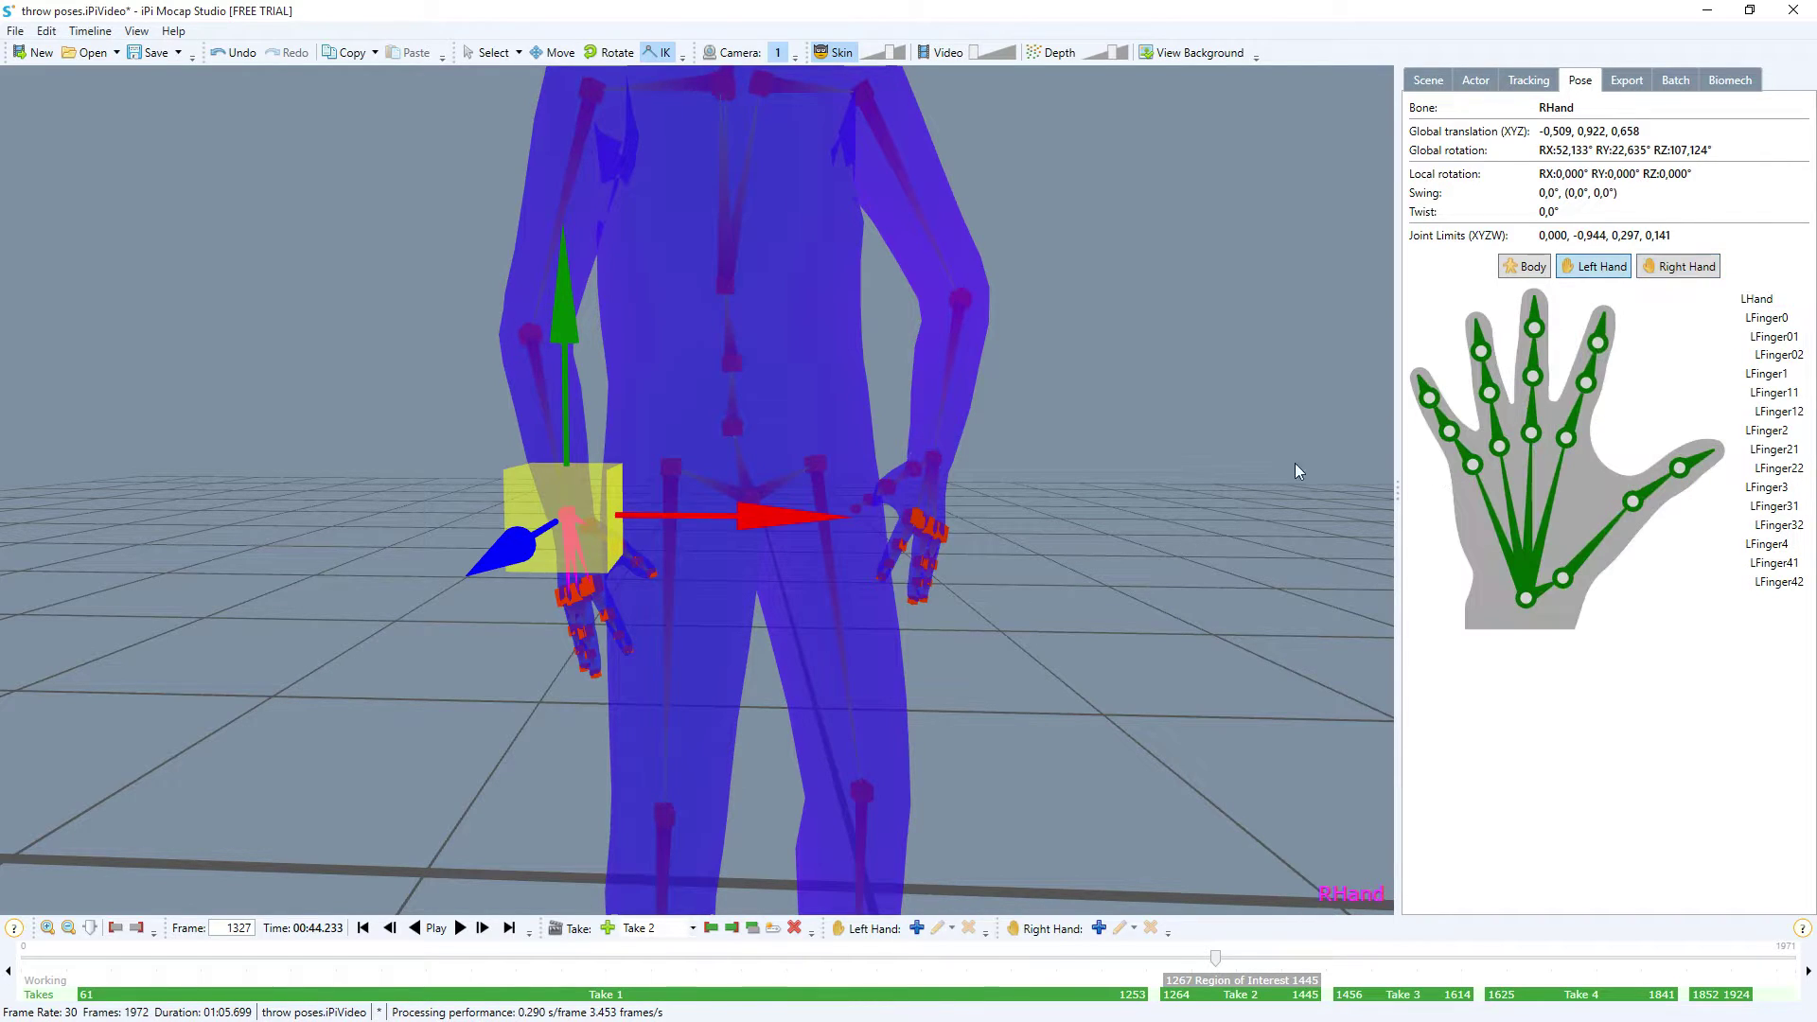
{"action": "left_click", "coordinate": [1613, 270]}
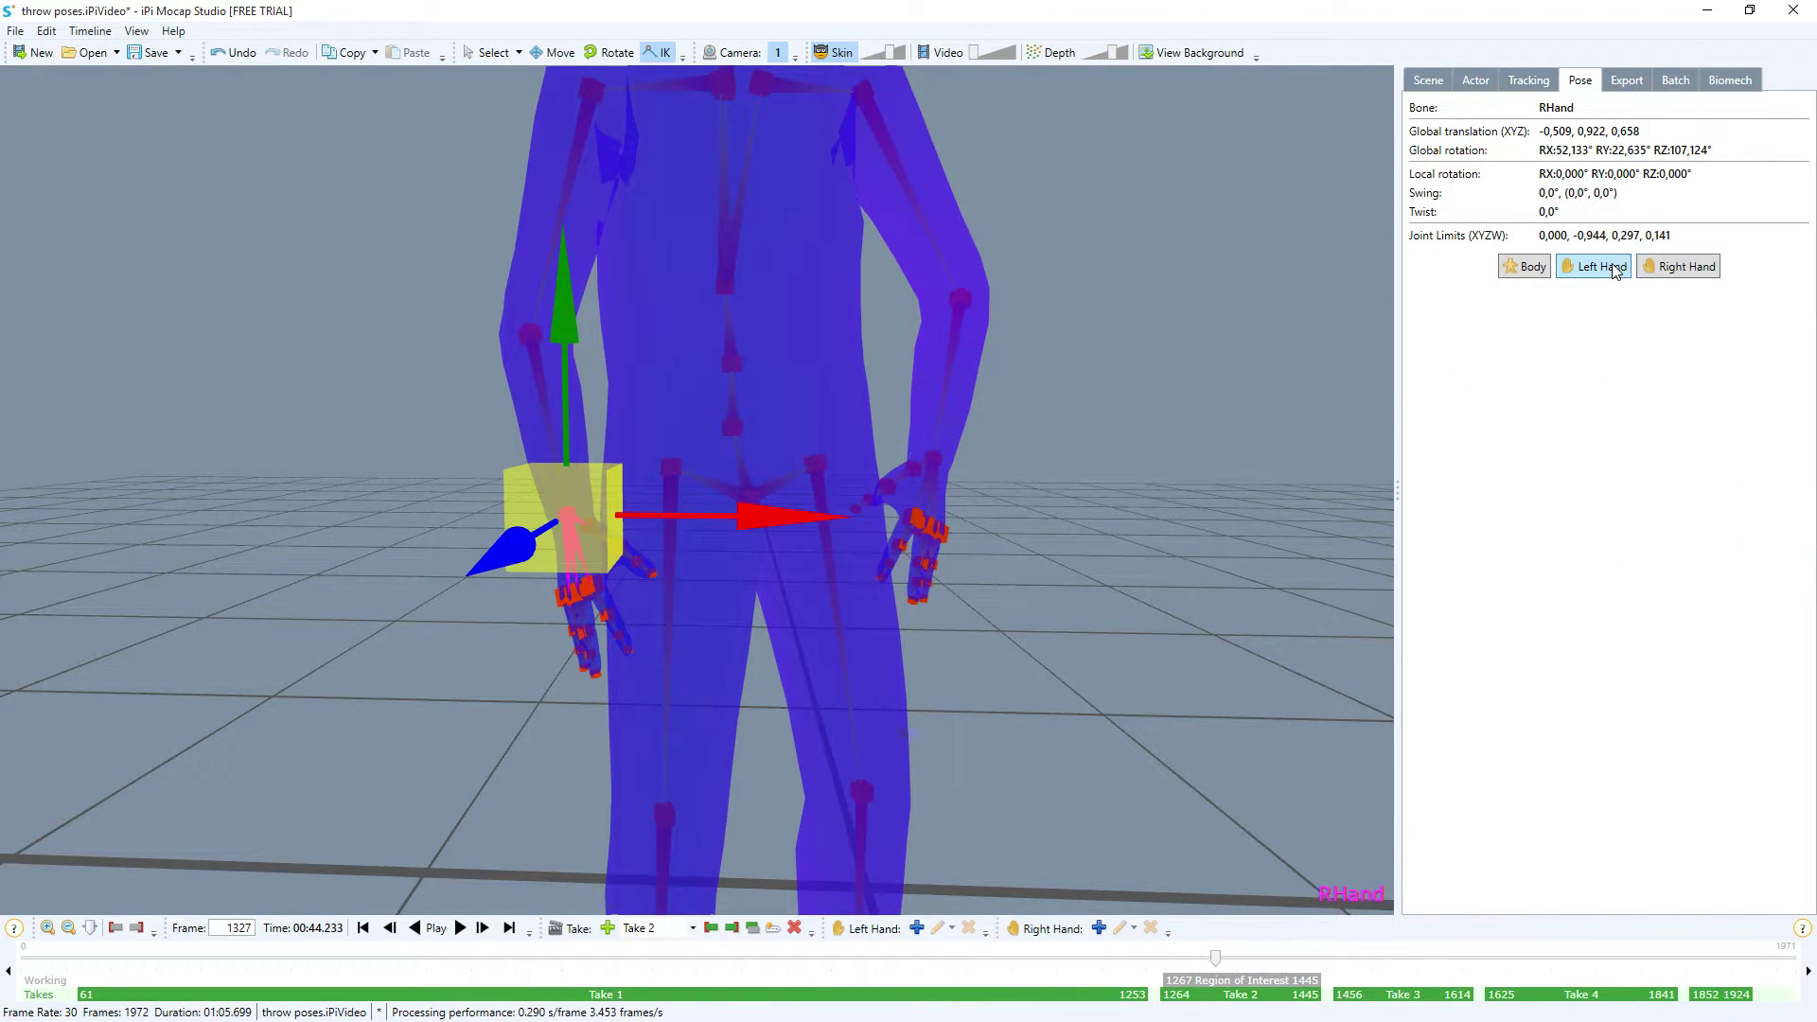
{"action": "left_click", "coordinate": [1692, 268]}
{"action": "left_click", "coordinate": [1610, 269]}
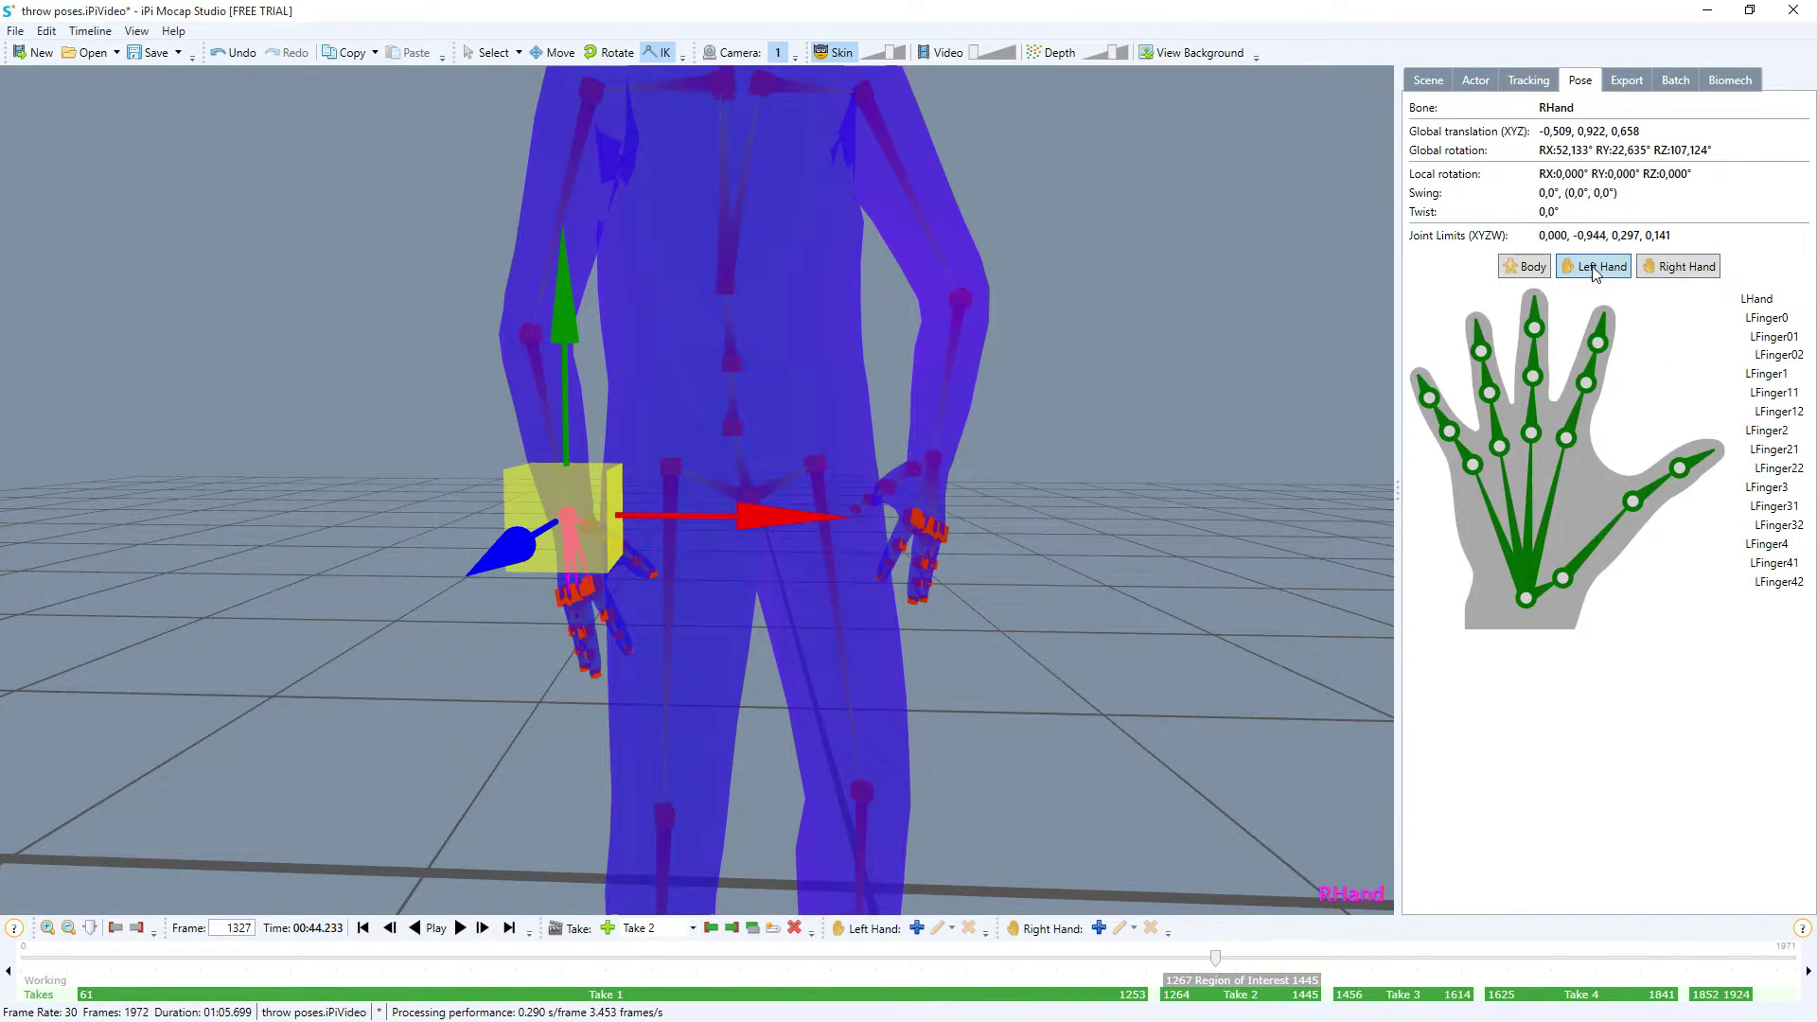
{"action": "left_click", "coordinate": [909, 530]}
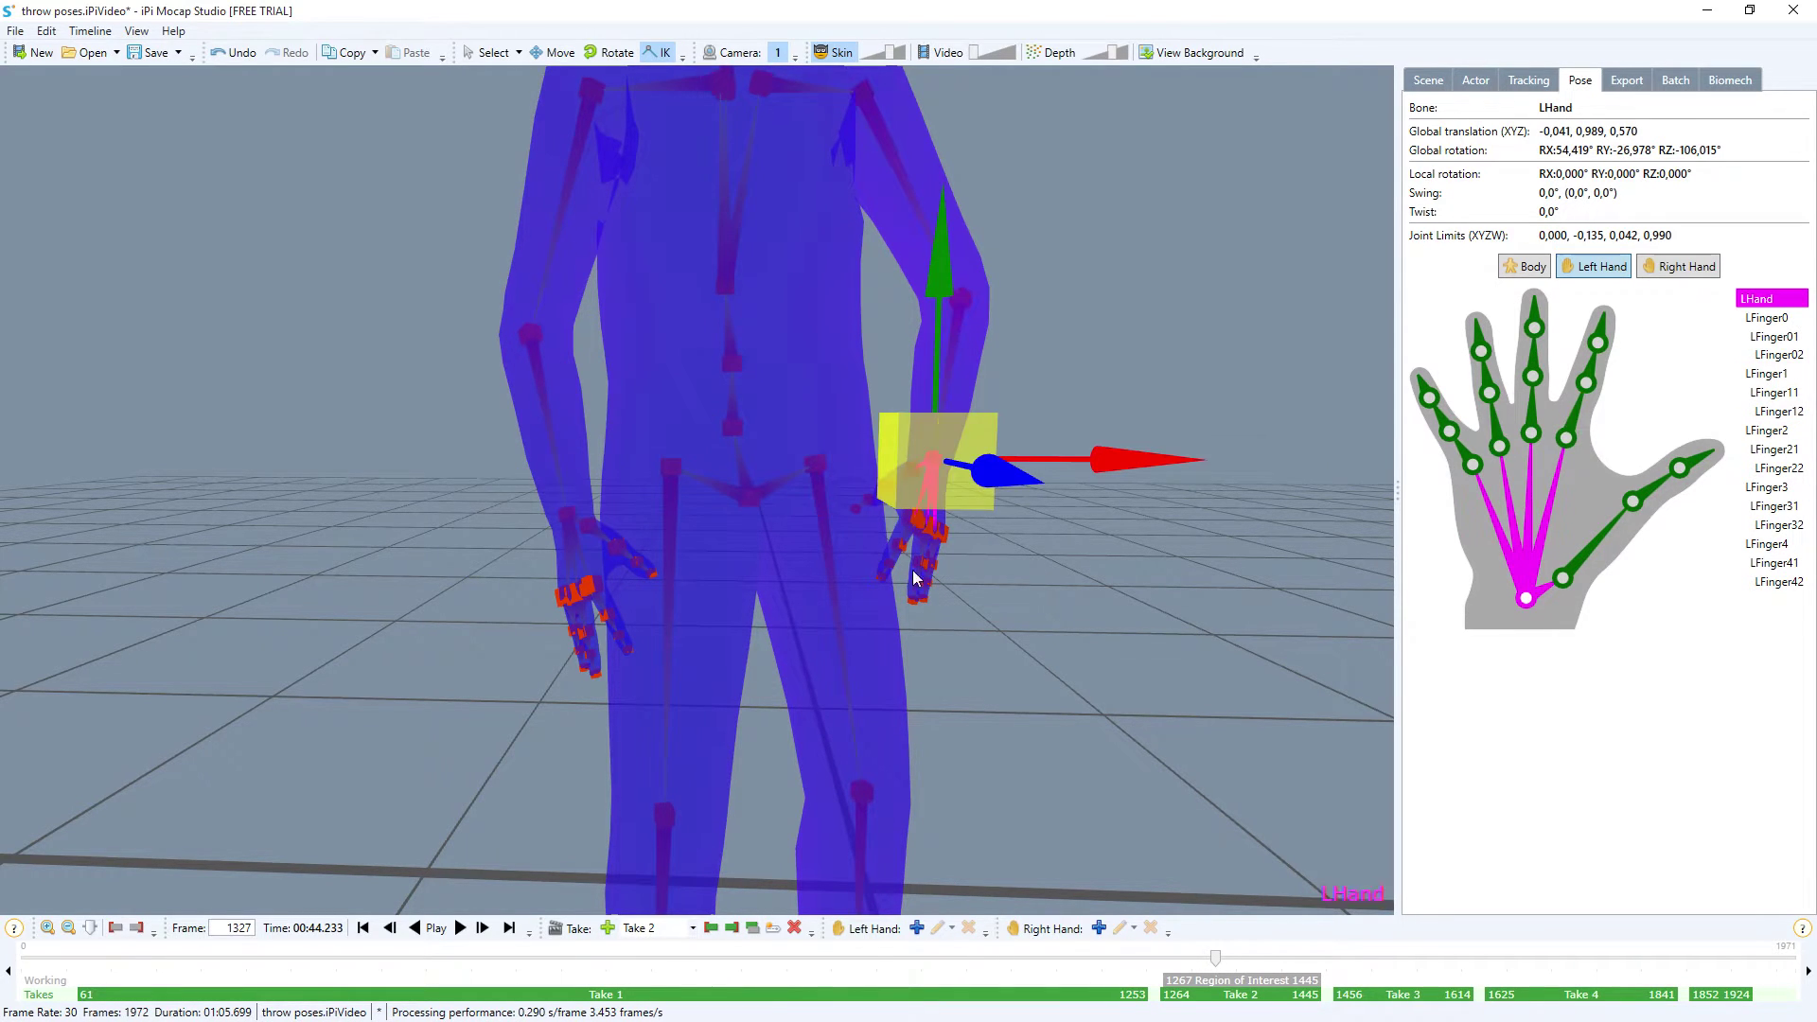
{"action": "left_click", "coordinate": [610, 53]}
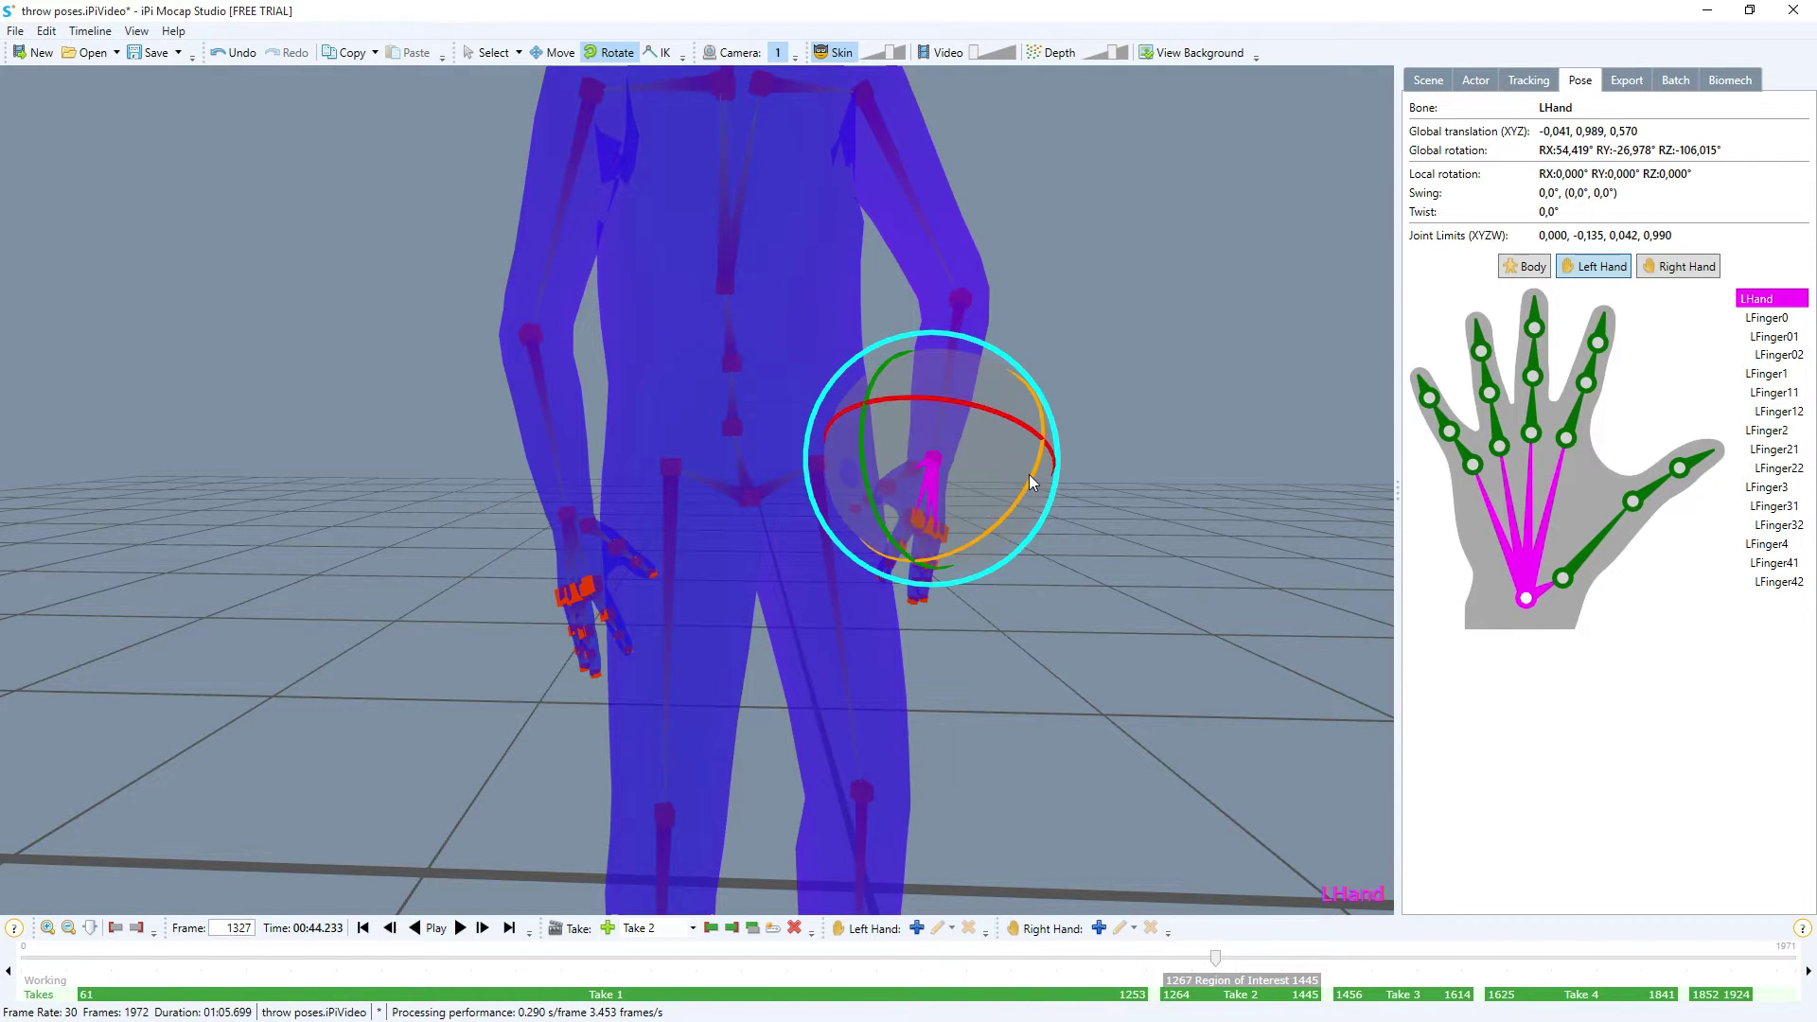
Step: Turn the left hand slightly and bend the index finger joints LFinger1 and LFinger12
{"action": "left_click_drag", "start_coordinate": [1029, 474], "coordinate": [1015, 477]}
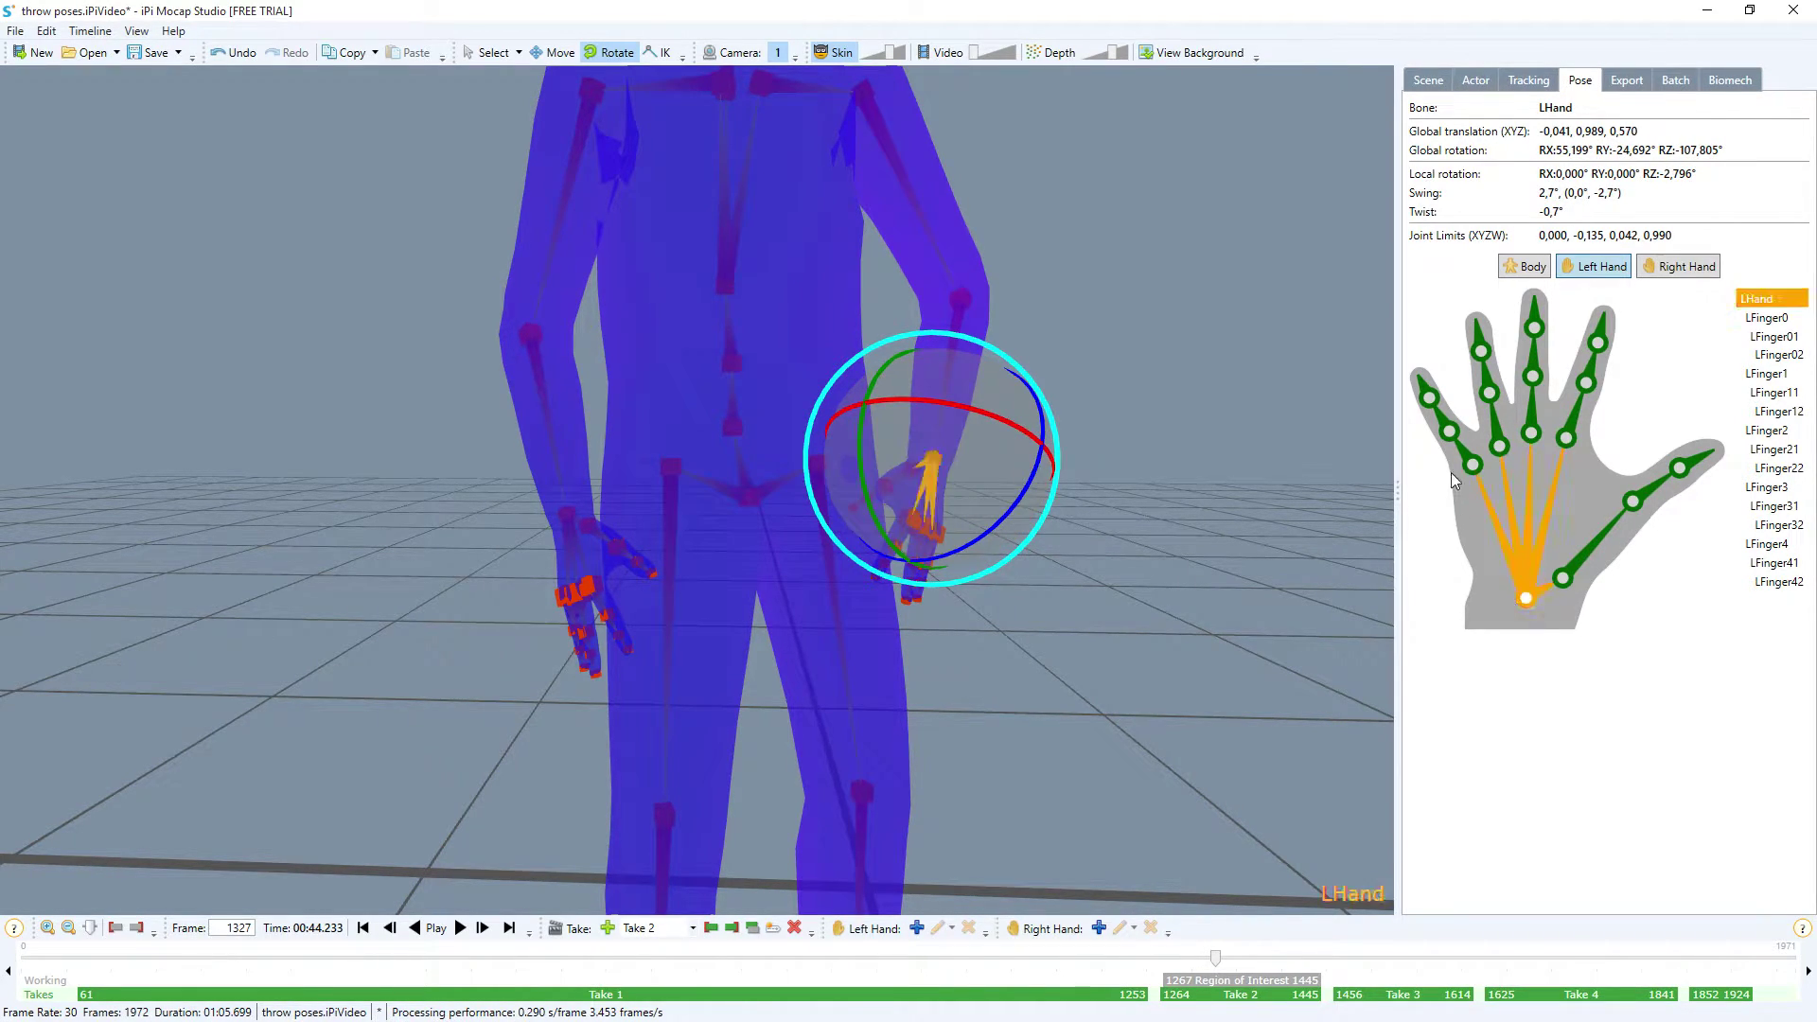
{"action": "left_click", "coordinate": [1573, 428]}
{"action": "left_click_drag", "start_coordinate": [1007, 541], "coordinate": [939, 600]}
{"action": "left_click", "coordinate": [1586, 382]}
{"action": "left_click", "coordinate": [1597, 343]}
{"action": "left_click_drag", "start_coordinate": [963, 540], "coordinate": [913, 611]}
Step: Curl the middle finger: LFinger2 about 42° and fingertip LFinger22 about 33°
{"action": "left_click", "coordinate": [1529, 399]}
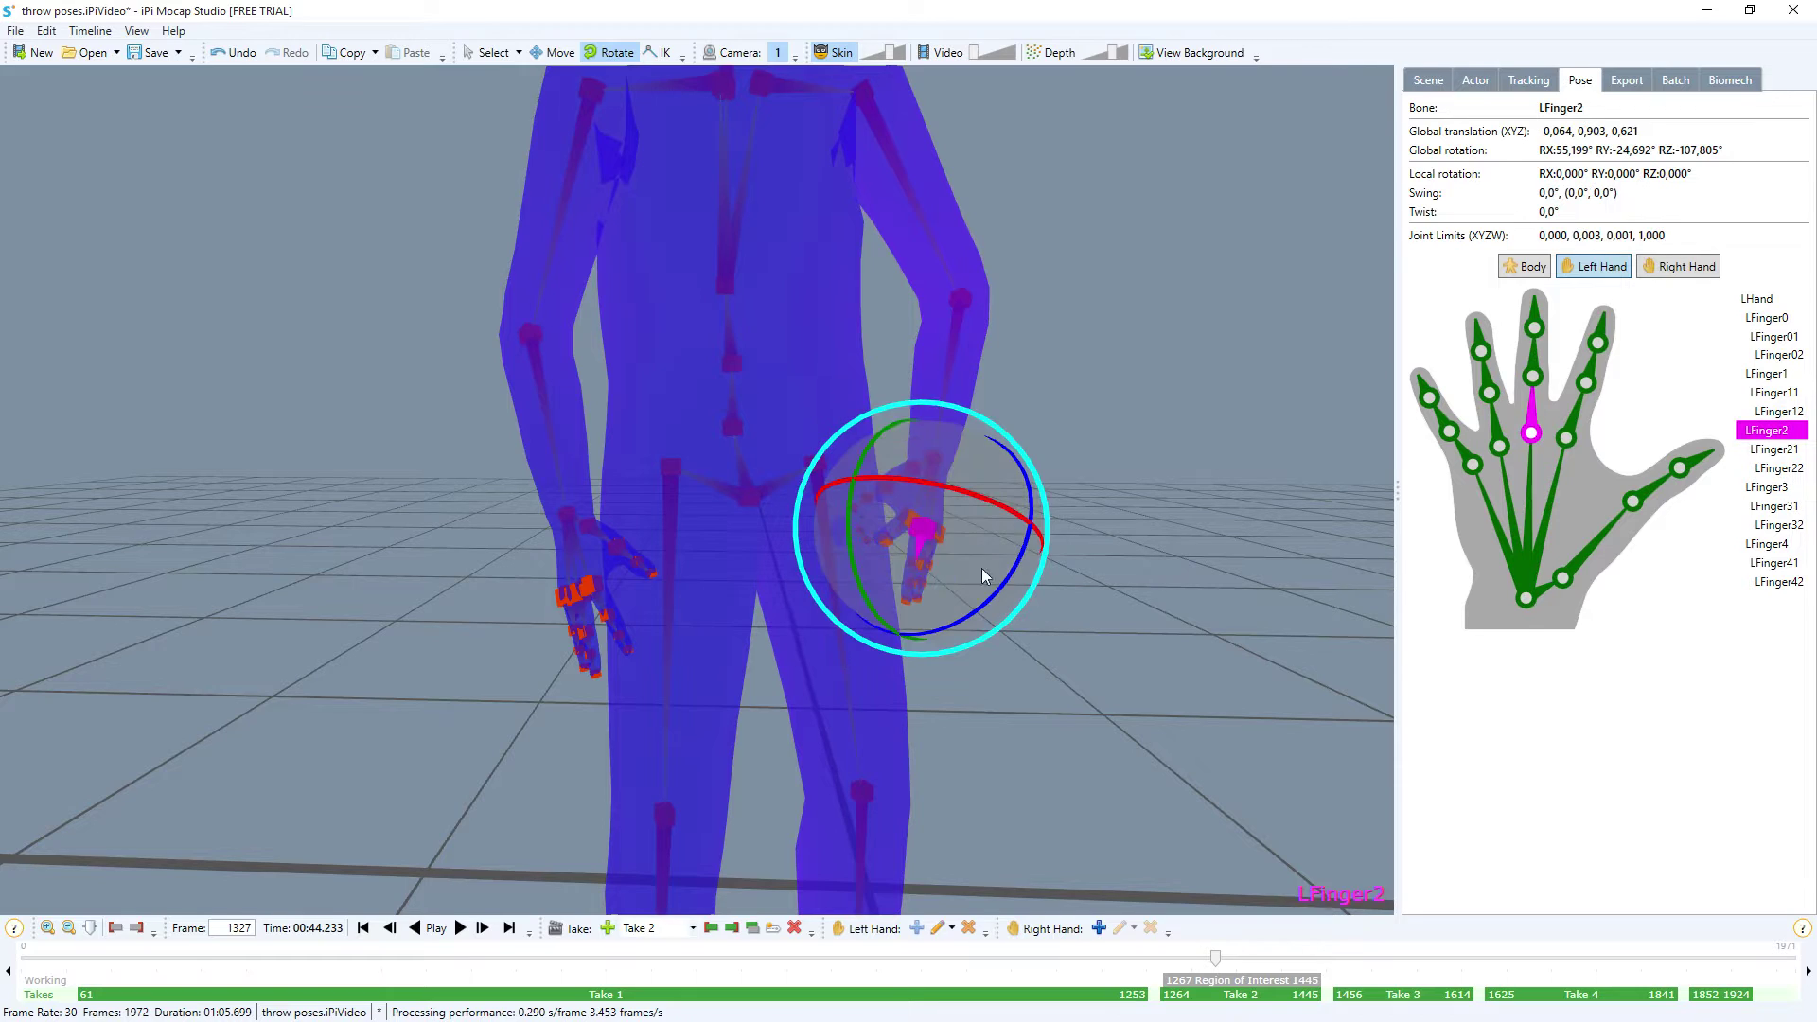
{"action": "left_click_drag", "start_coordinate": [1024, 494], "coordinate": [954, 599]}
{"action": "left_click", "coordinate": [1531, 375]}
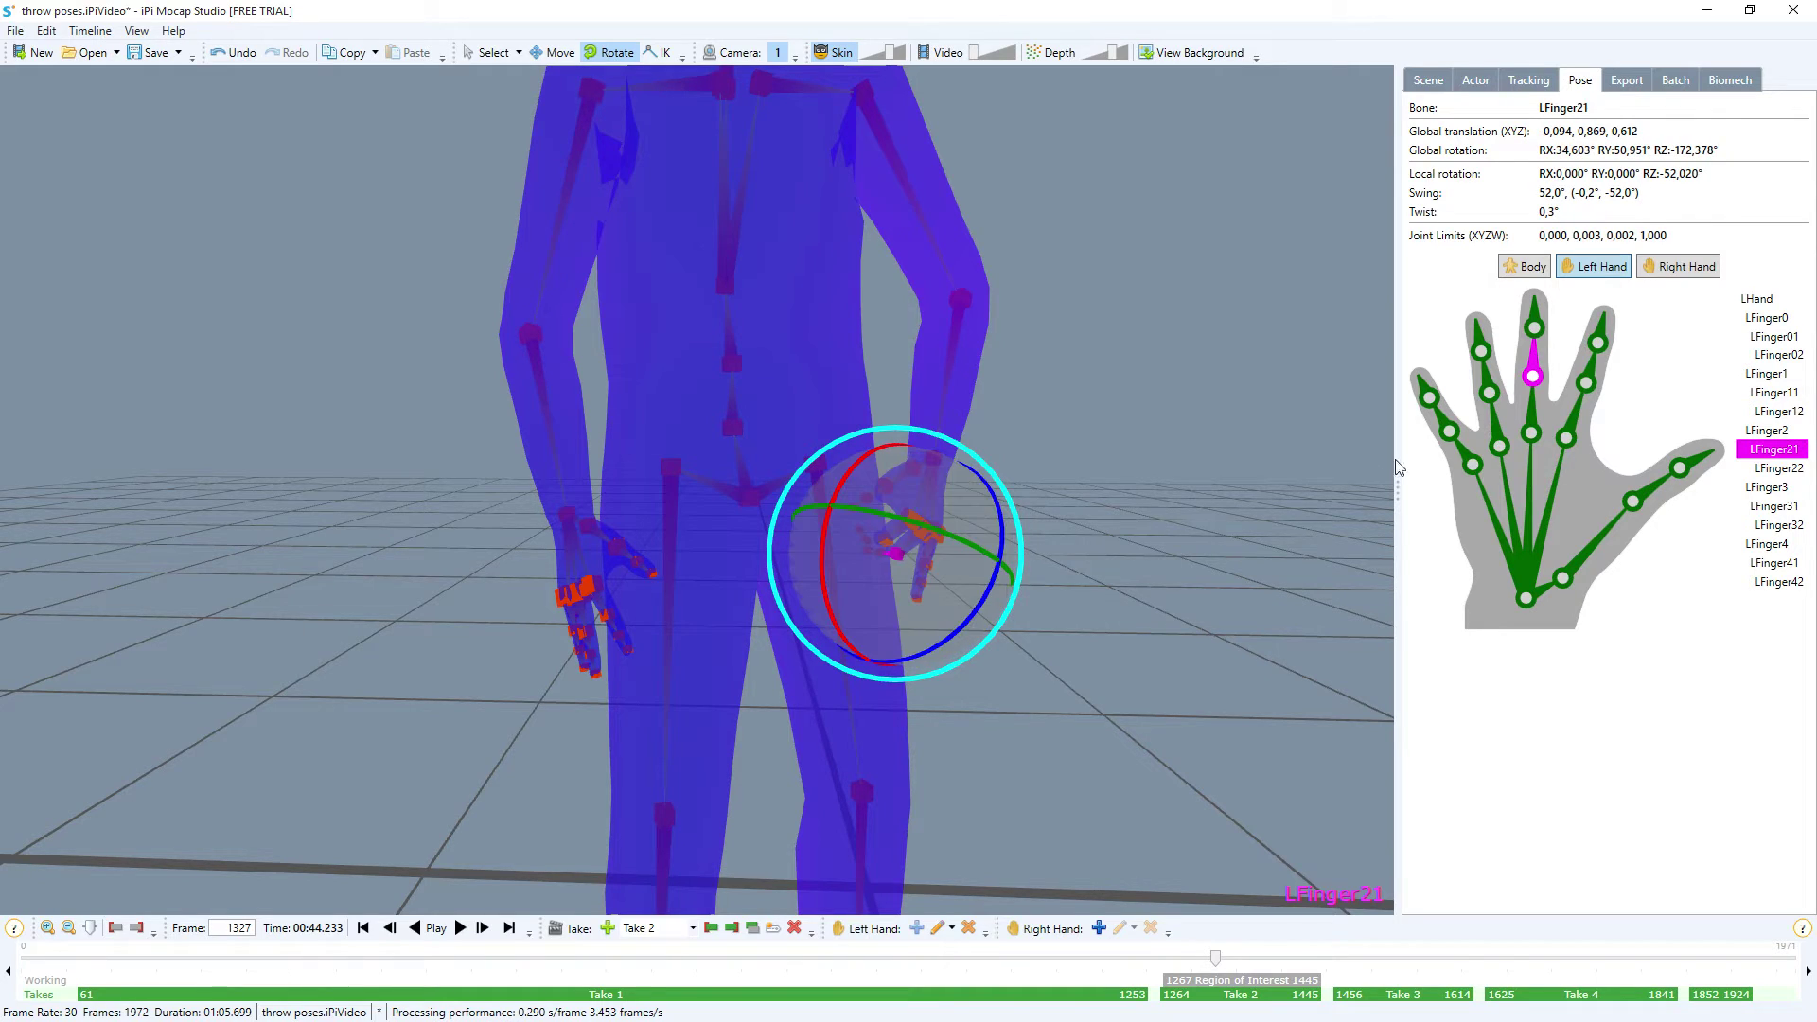
{"action": "left_click", "coordinate": [1534, 326]}
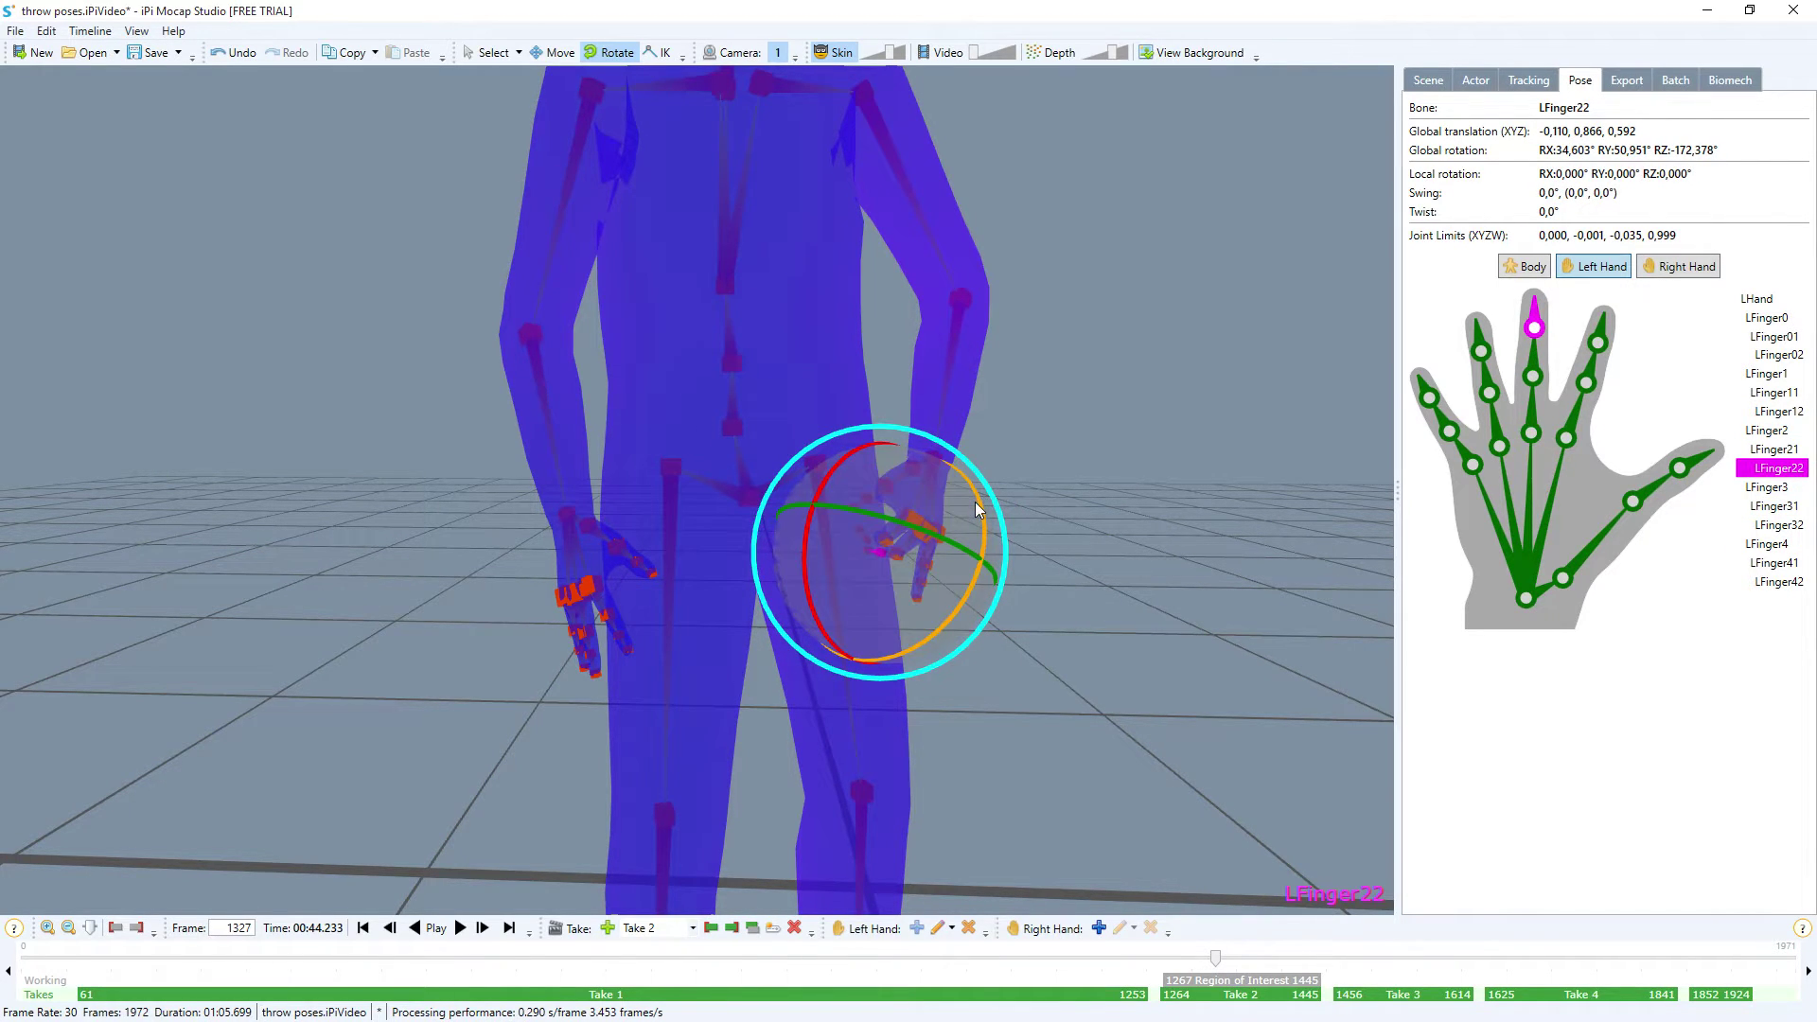
{"action": "left_click_drag", "start_coordinate": [975, 511], "coordinate": [948, 558]}
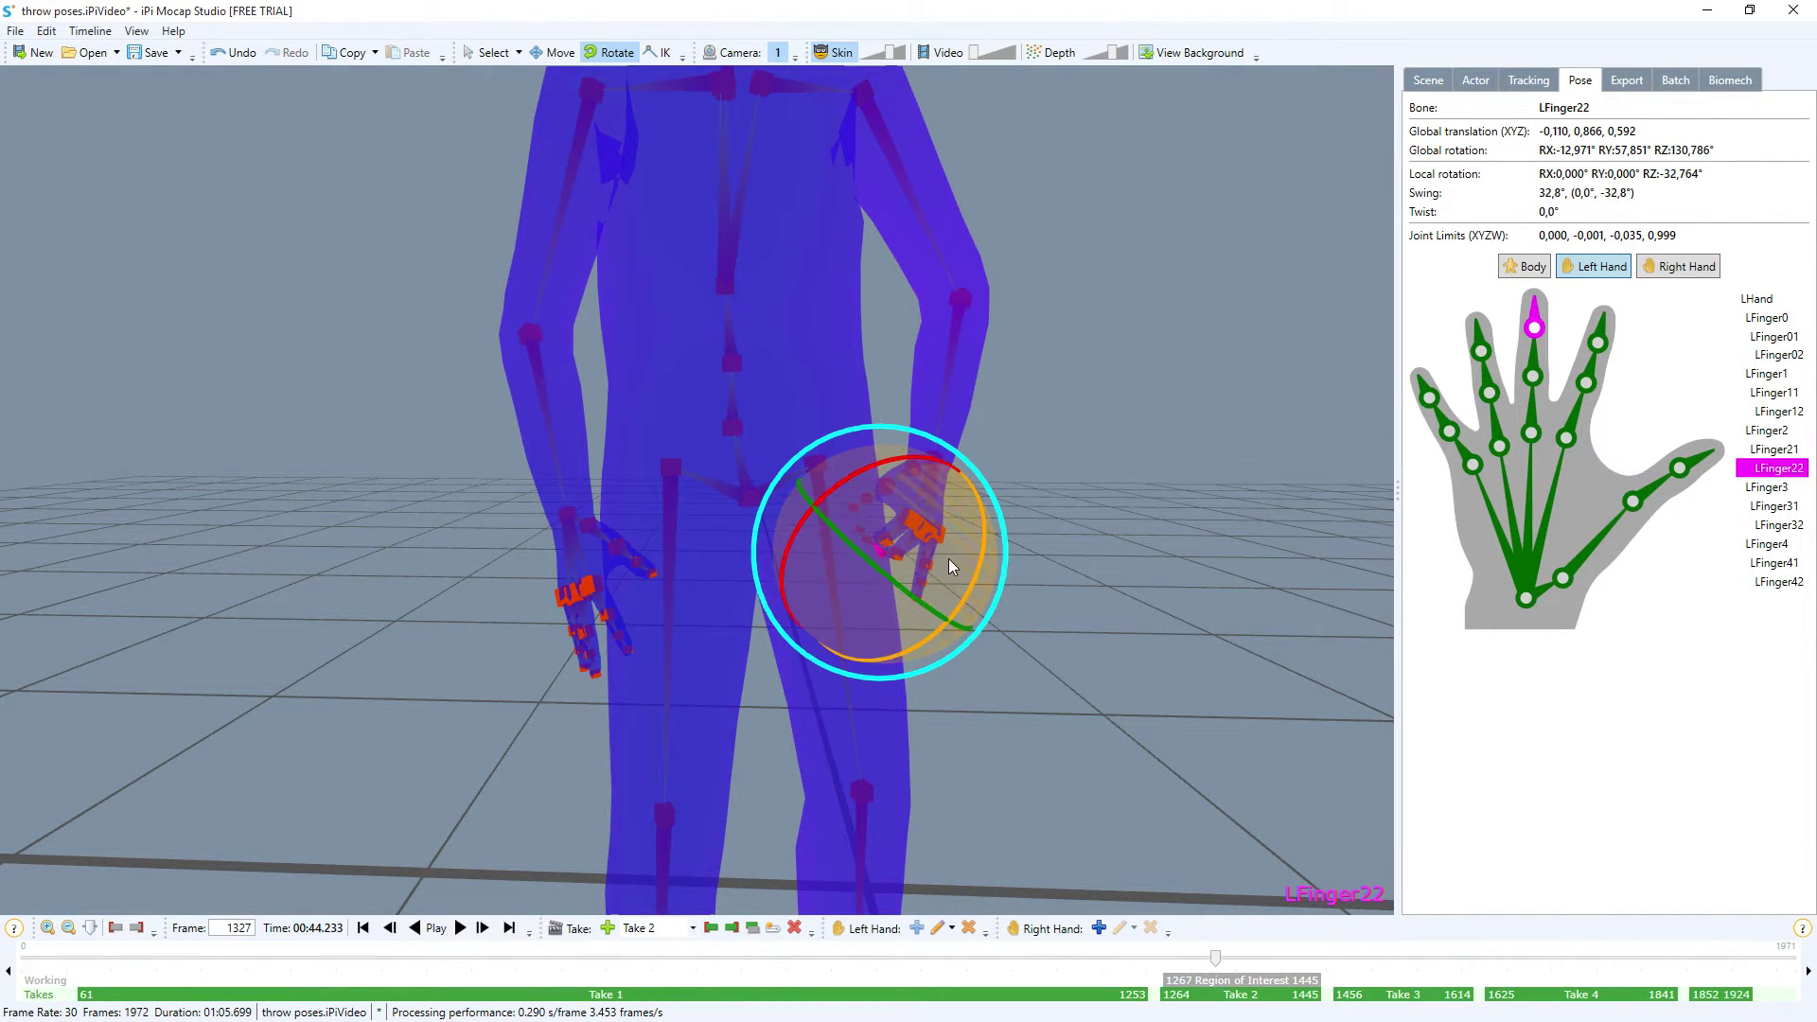
Step: Curl the ring finger: bend LFinger3 toward the palm and LFinger31 about 44°
{"action": "left_click", "coordinate": [1492, 425]}
{"action": "left_click_drag", "start_coordinate": [1036, 492], "coordinate": [1004, 549]}
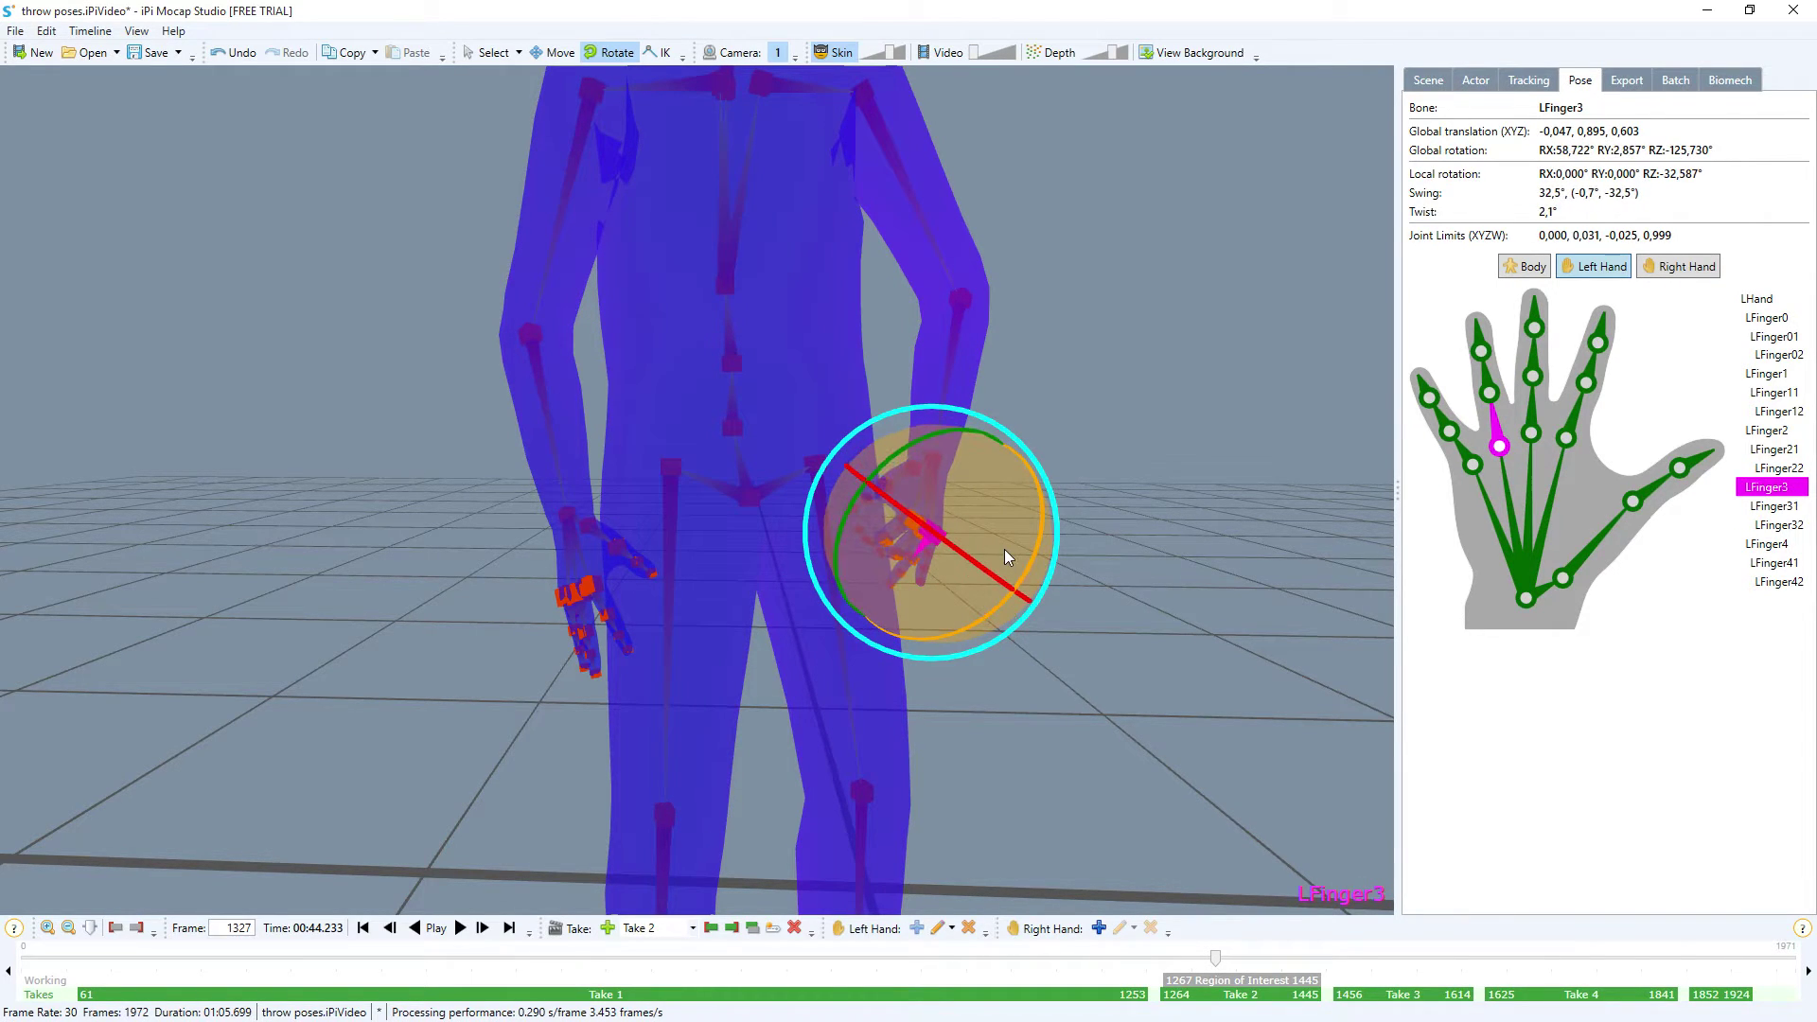
{"action": "left_click", "coordinate": [1534, 374]}
{"action": "left_click", "coordinate": [1488, 393]}
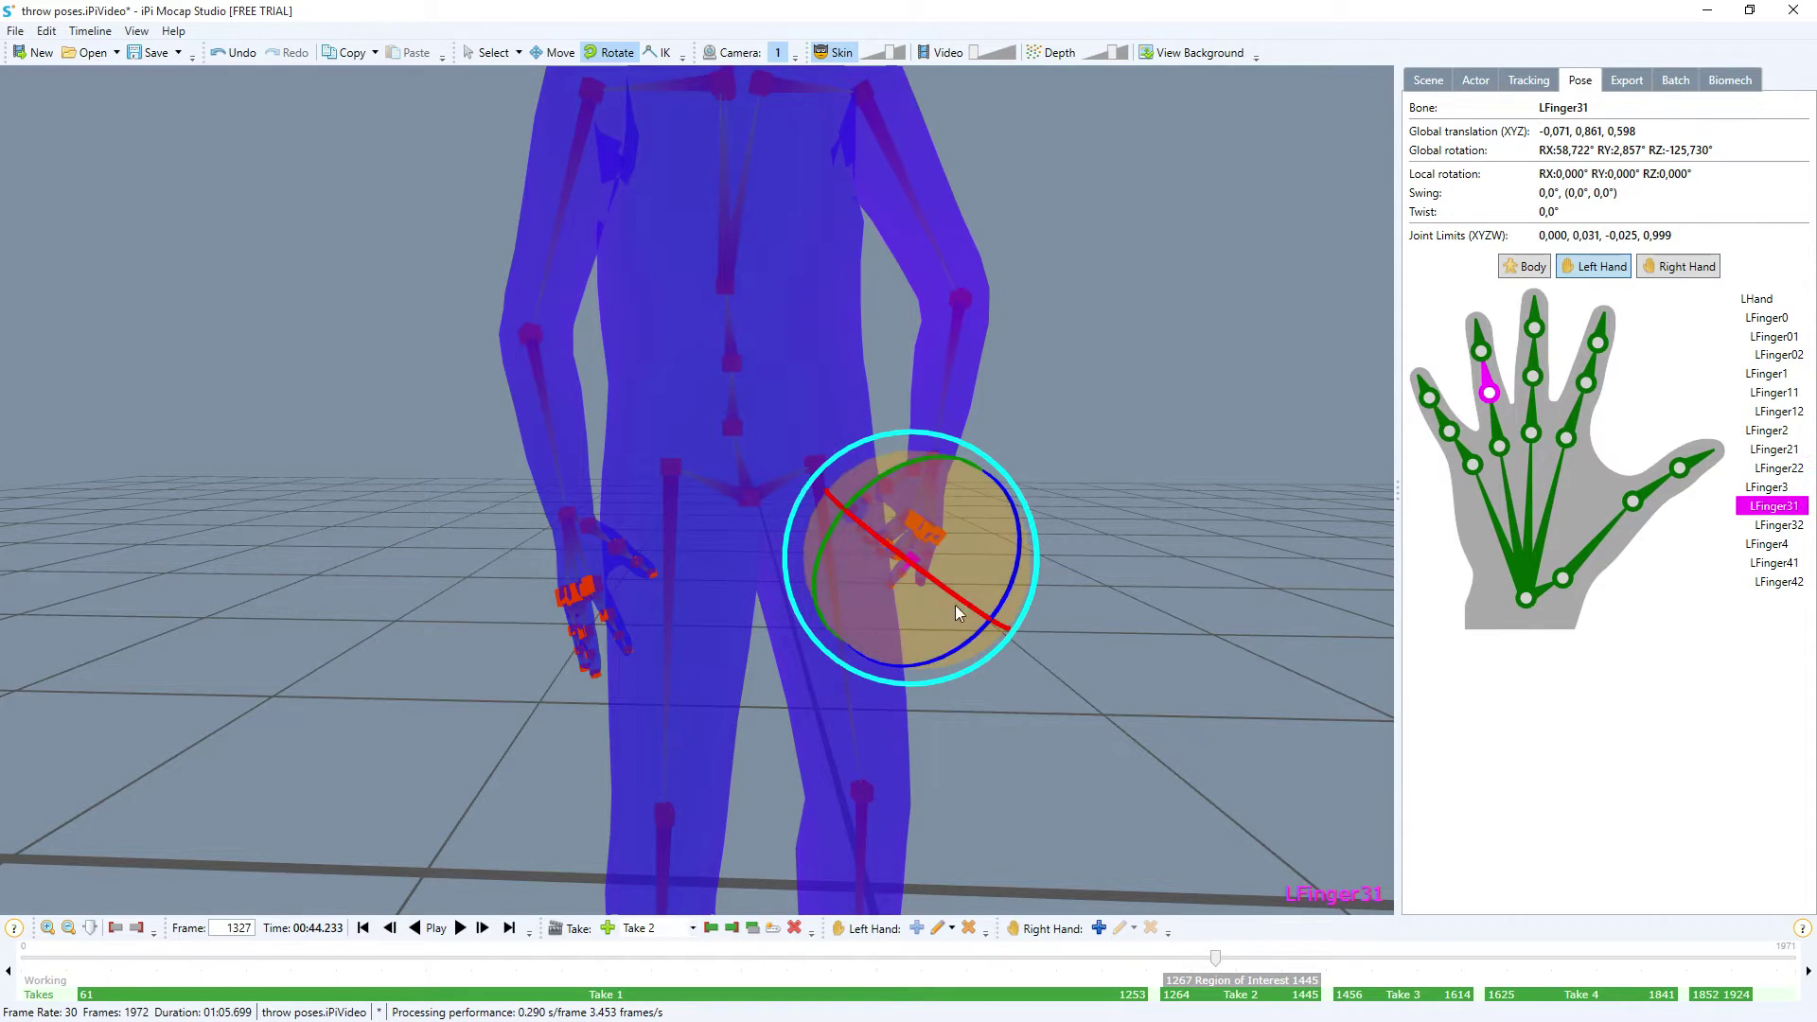
{"action": "left_click_drag", "start_coordinate": [967, 603], "coordinate": [932, 620]}
{"action": "left_click", "coordinate": [1481, 351]}
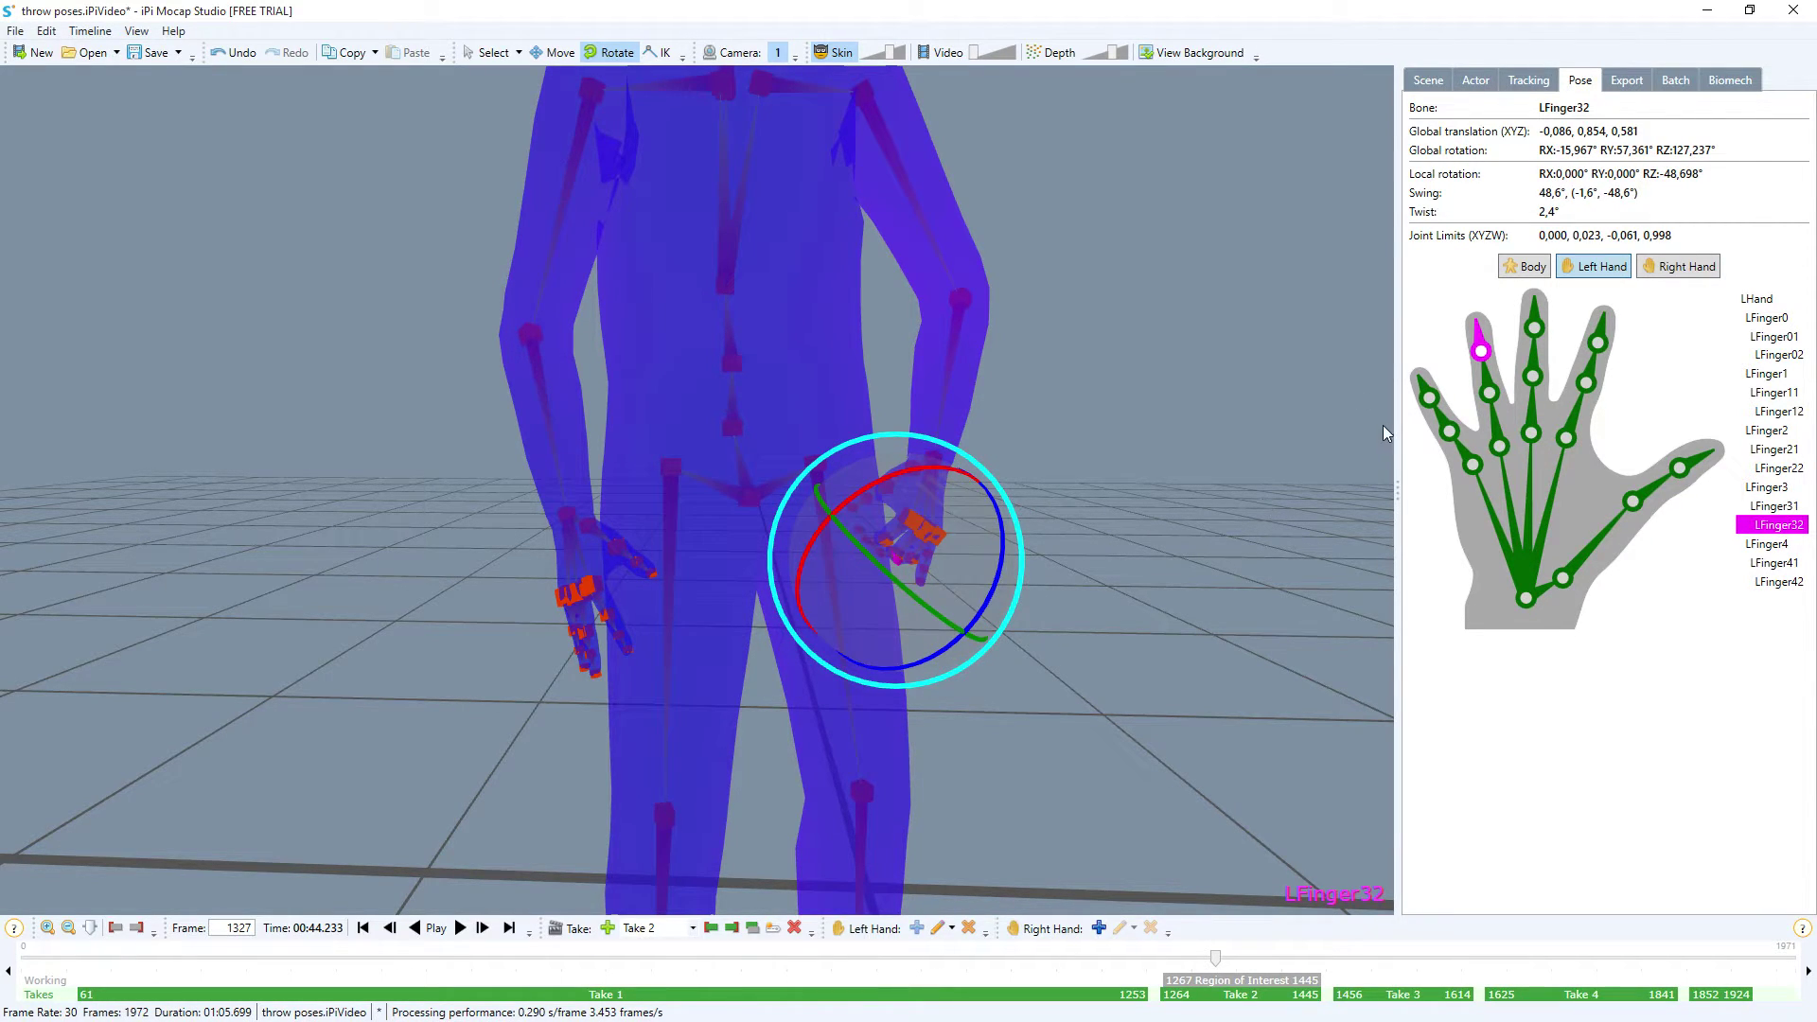
Step: Curl the little finger: LFinger4 about 46° and LFinger42 to RZ -28.982°
{"action": "left_click", "coordinate": [1453, 456]}
{"action": "left_click_drag", "start_coordinate": [1045, 494], "coordinate": [985, 596]}
{"action": "left_click", "coordinate": [1773, 562]}
{"action": "left_click", "coordinate": [1428, 399]}
{"action": "left_click_drag", "start_coordinate": [1024, 517], "coordinate": [982, 572]}
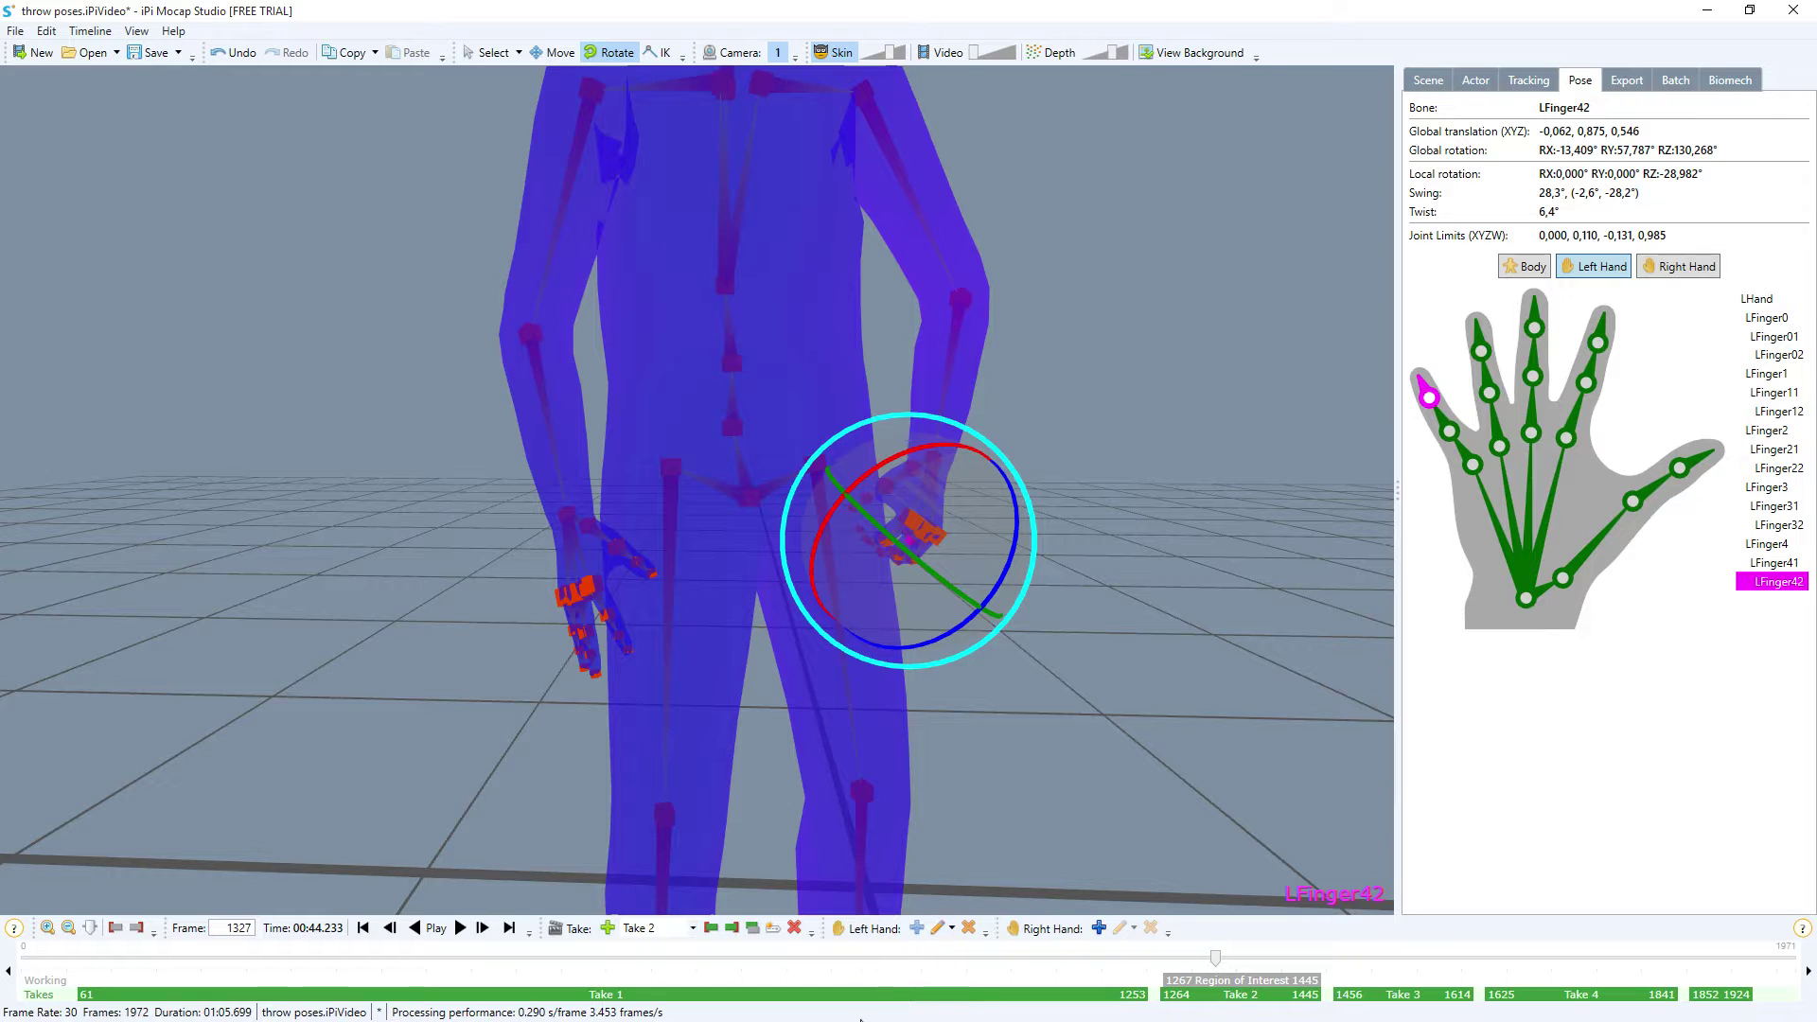
Step: Step a few frames back, then forward to frame 1344 to preview the curled left hand
{"action": "key", "text": "Left"}
{"action": "key", "text": "Left"}
{"action": "key", "text": "Left"}
{"action": "key", "text": "Left"}
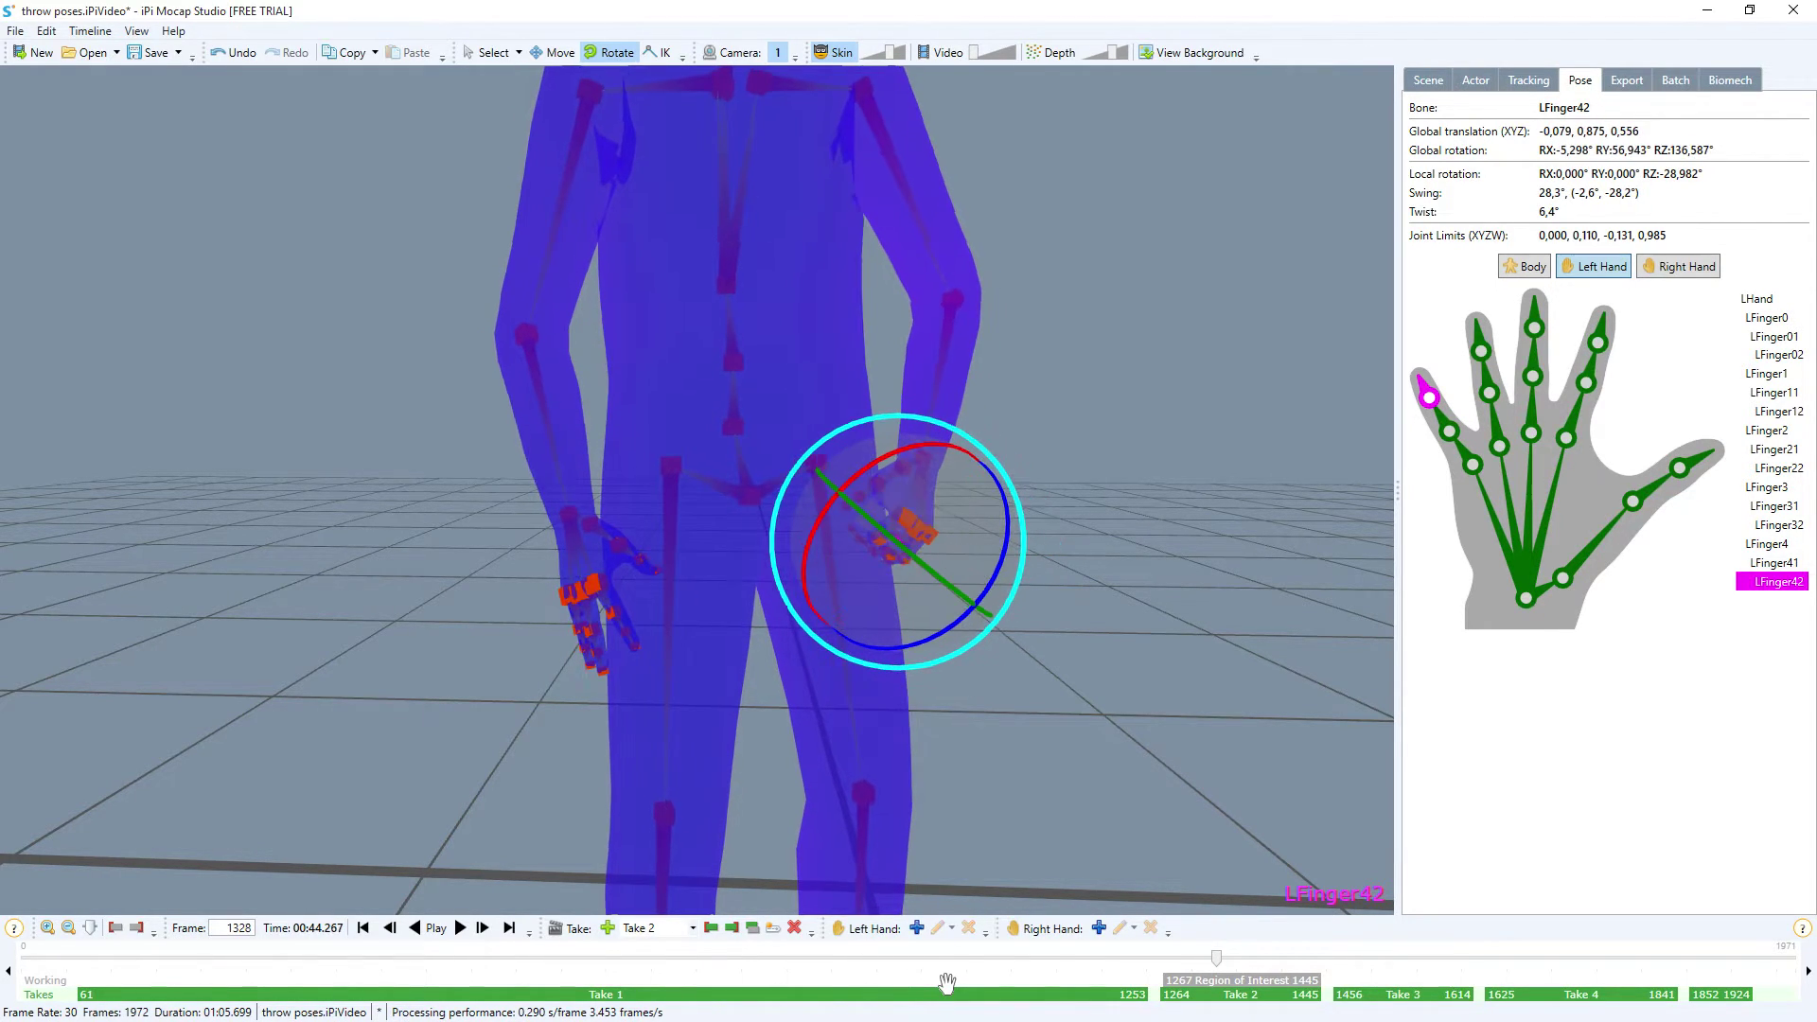
{"action": "key", "text": "Left"}
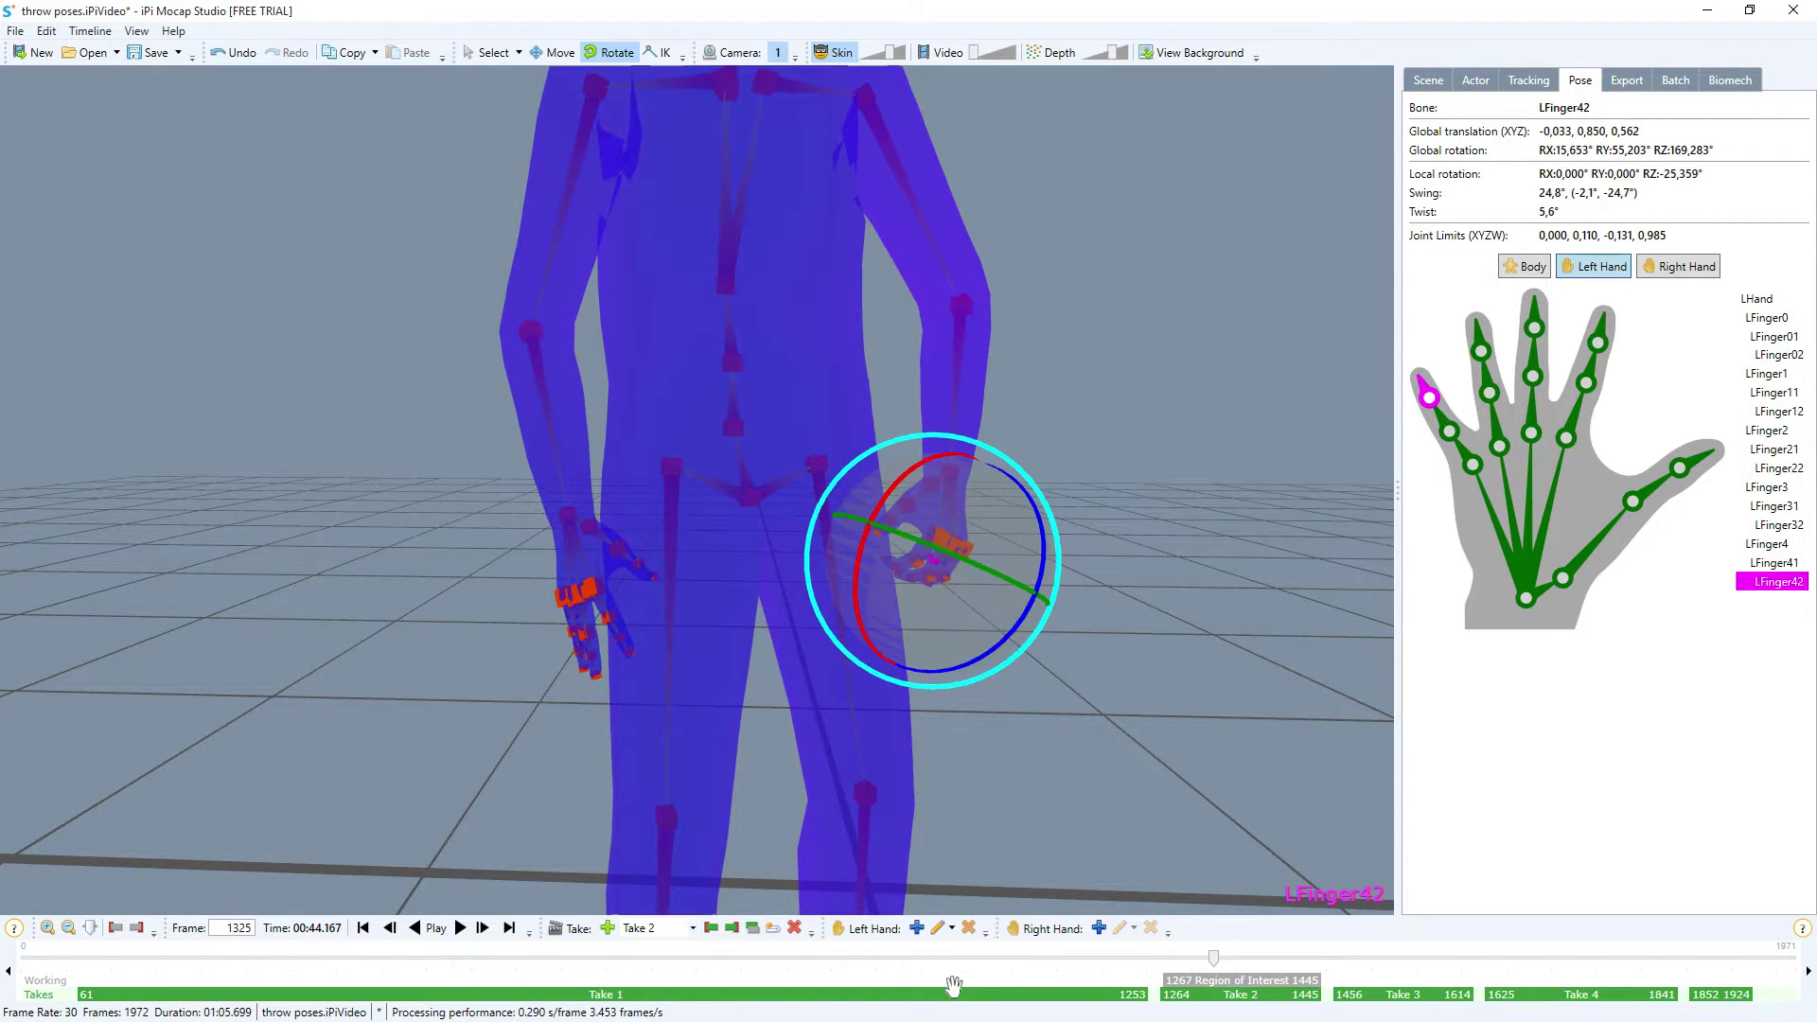
{"action": "key", "text": "Right"}
{"action": "key", "text": "Right"}
{"action": "key", "text": "Right"}
{"action": "key", "text": "Right"}
{"action": "key", "text": "Right"}
{"action": "key", "text": "Right"}
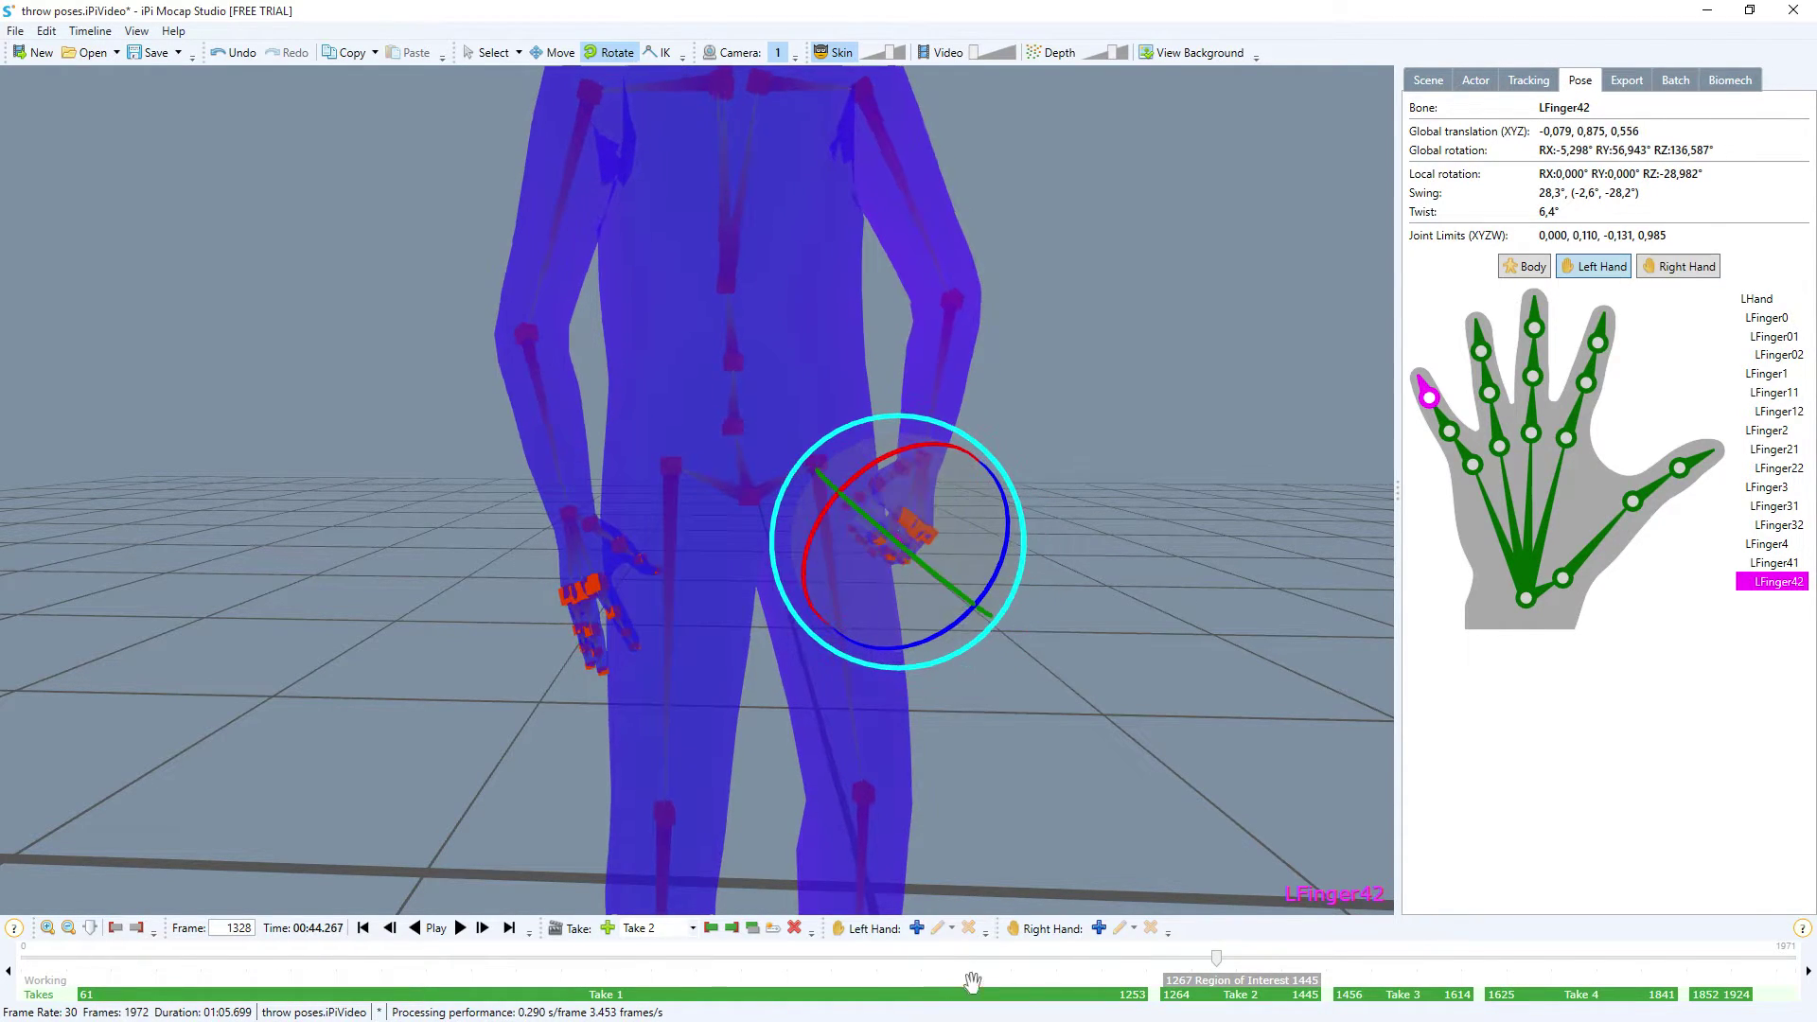
{"action": "key", "text": "Right"}
{"action": "key", "text": "Right"}
{"action": "key", "text": "Right"}
{"action": "key", "text": "Right"}
{"action": "key", "text": "Right"}
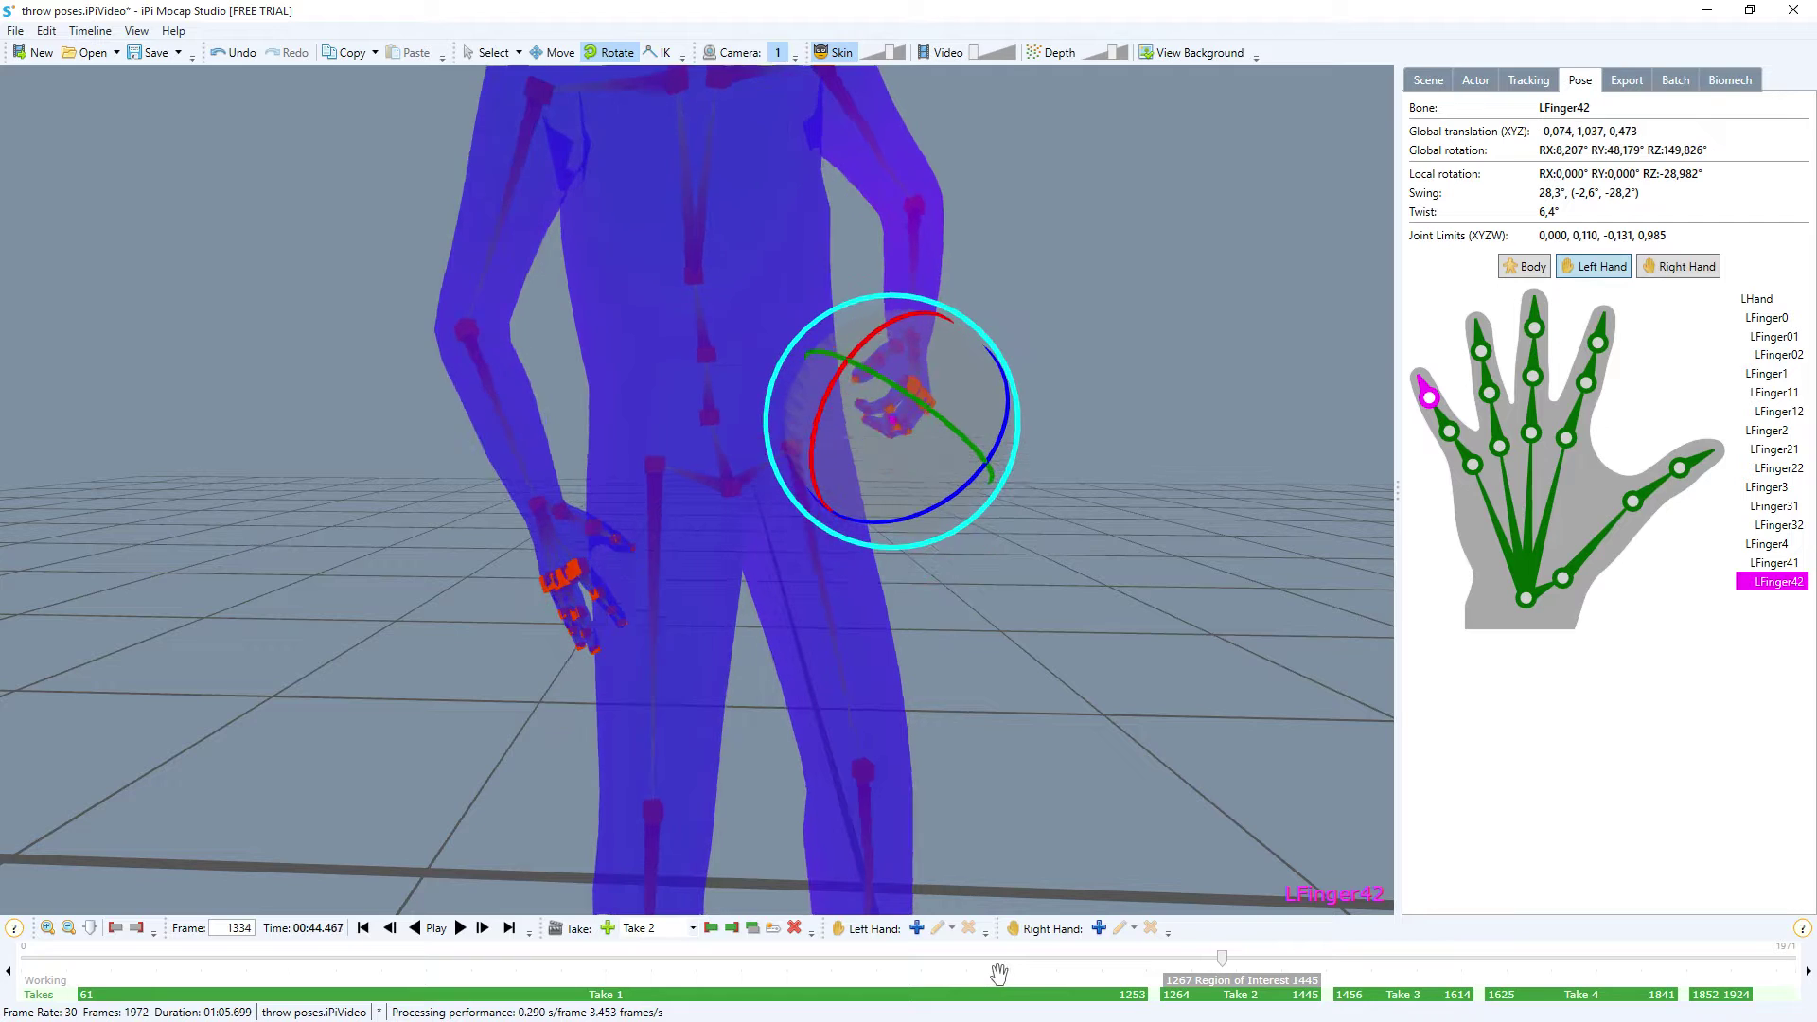
{"action": "key", "text": "Right"}
{"action": "key", "text": "Right"}
{"action": "key", "text": "Right"}
{"action": "key", "text": "Right"}
{"action": "key", "text": "Right"}
{"action": "key", "text": "Right"}
{"action": "key", "text": "Right"}
{"action": "key", "text": "Right"}
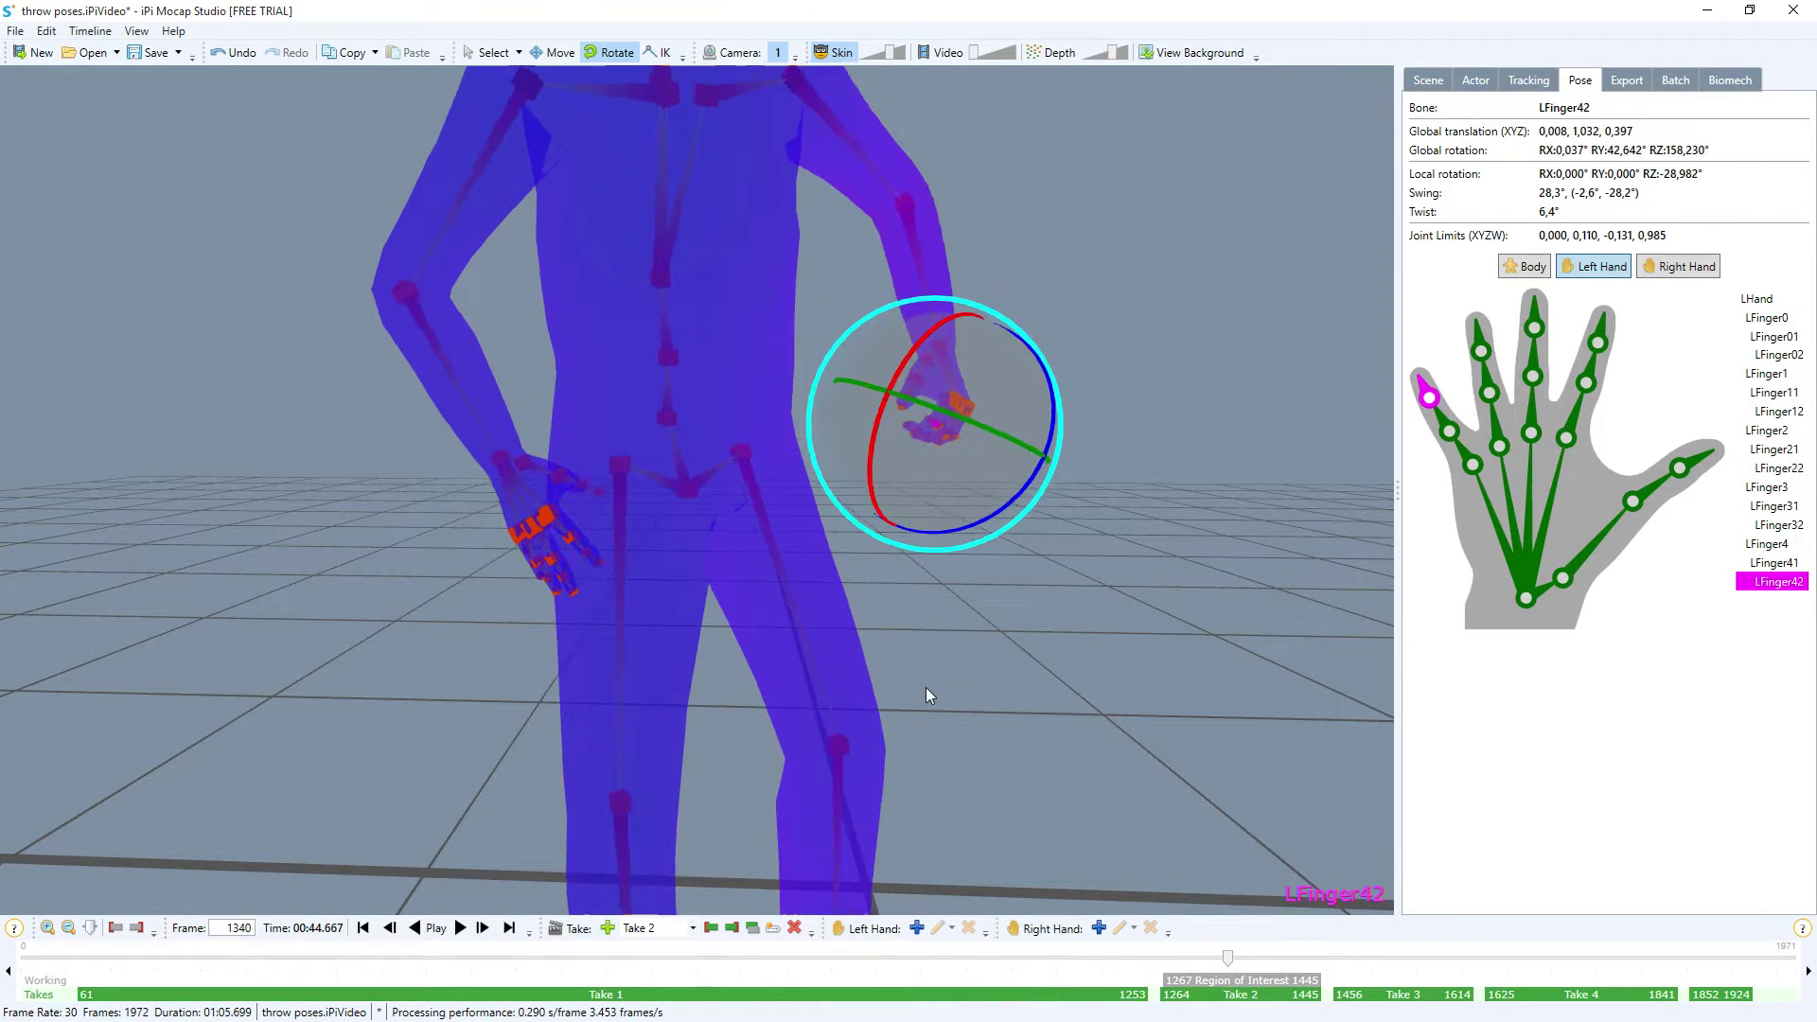
Step: Zoom and orbit the view around the figure to bring the left hand into view
{"action": "scroll", "coordinate": [923, 548], "scroll_direction": "down", "scroll_amount": 3}
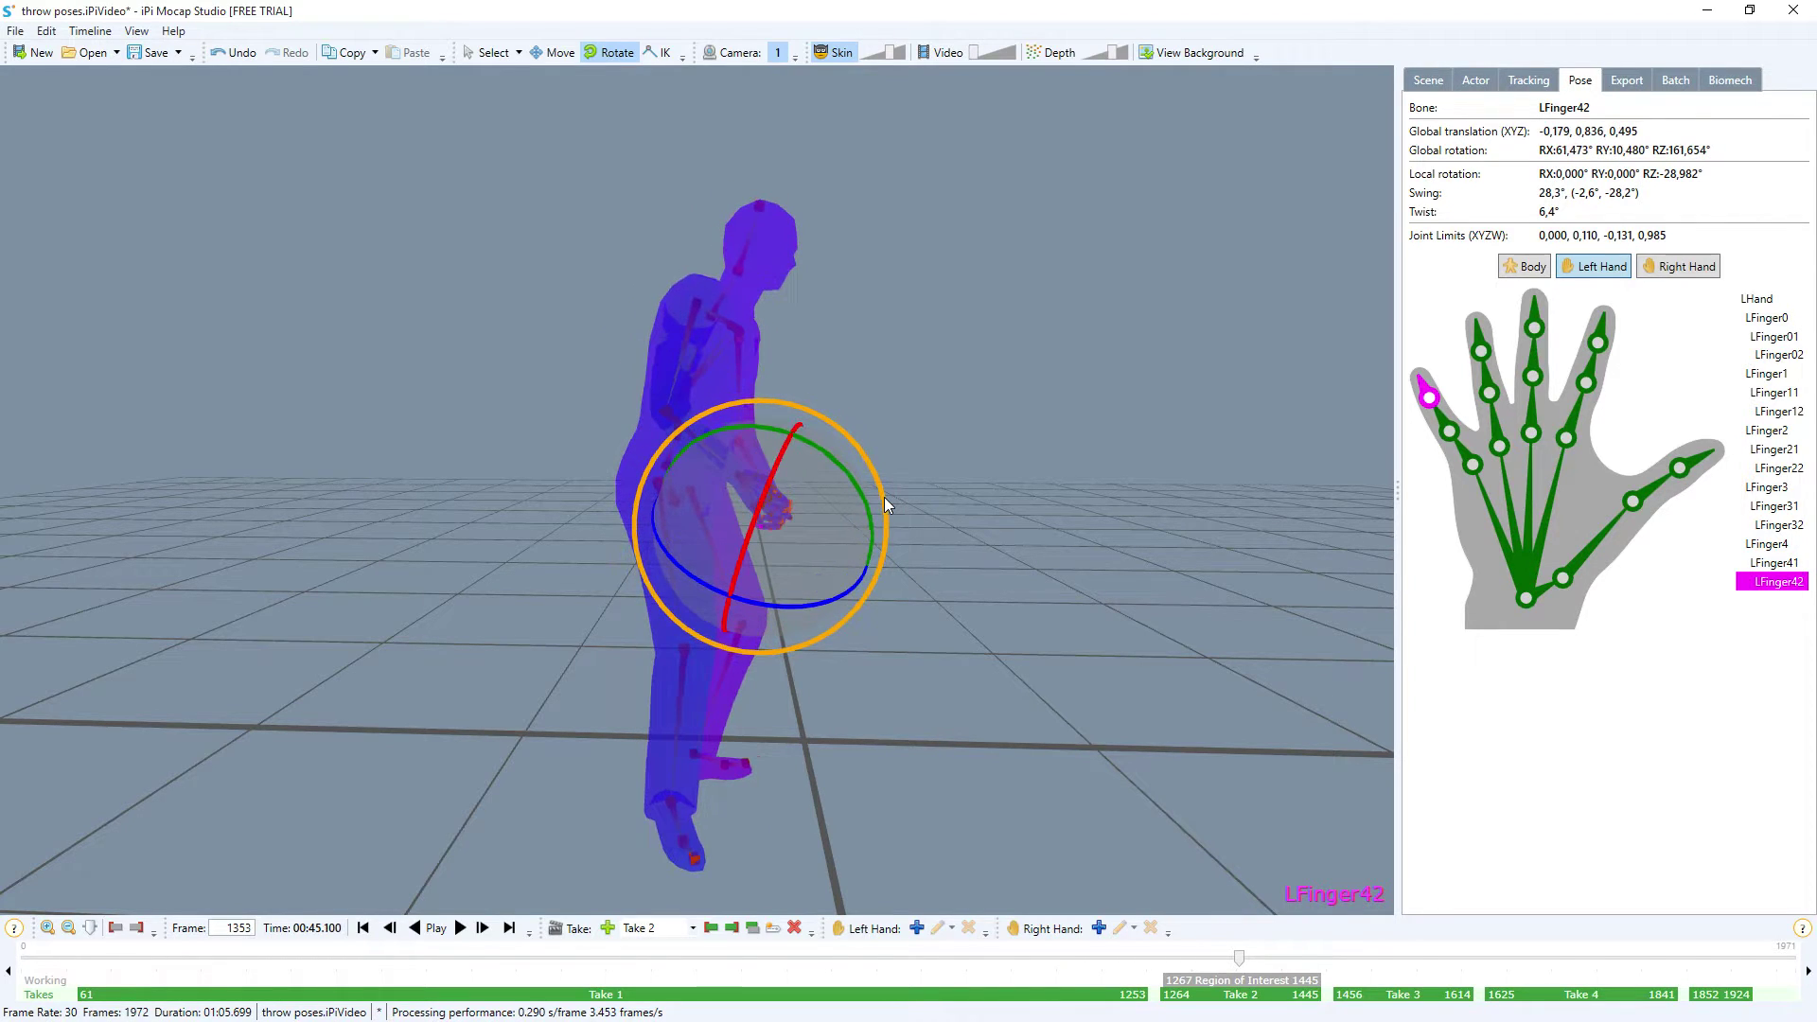
{"action": "right_click_drag", "start_coordinate": [477, 545], "coordinate": [606, 516]}
{"action": "scroll", "coordinate": [475, 537], "scroll_direction": "up", "scroll_amount": 3}
{"action": "scroll", "coordinate": [617, 577], "scroll_direction": "up", "scroll_amount": 3}
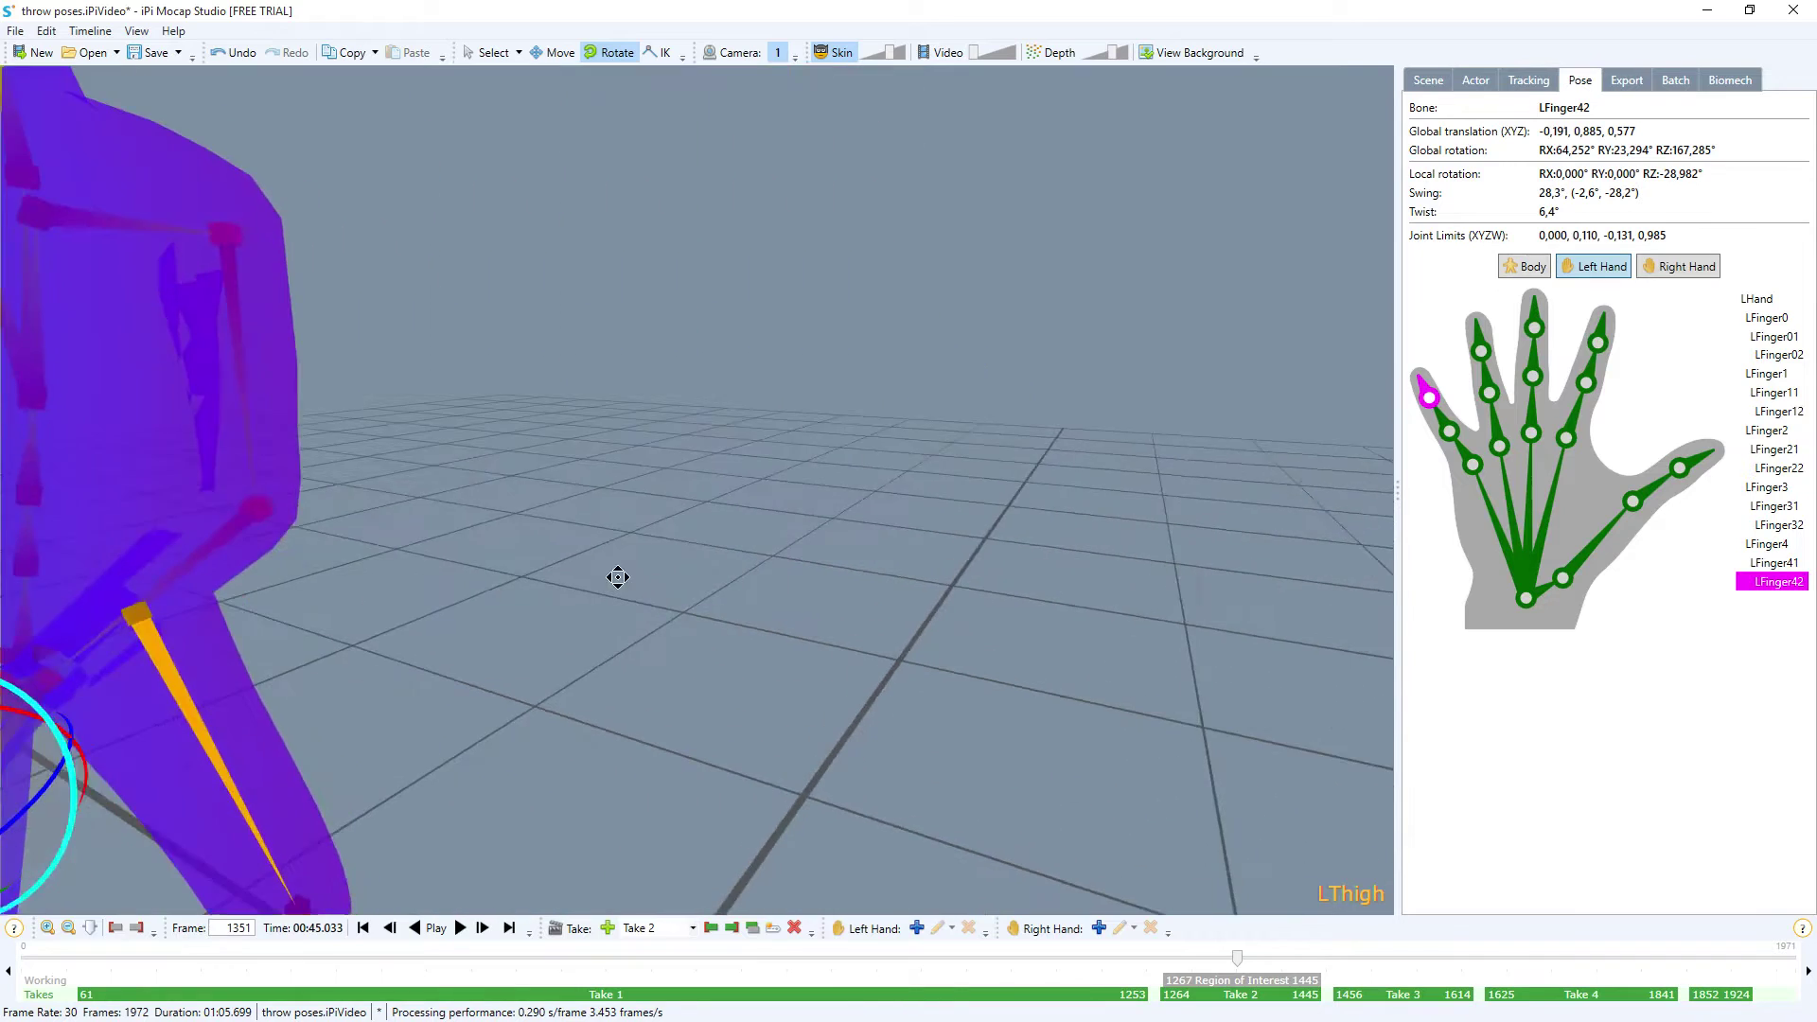
{"action": "right_click_drag", "start_coordinate": [617, 578], "coordinate": [697, 552]}
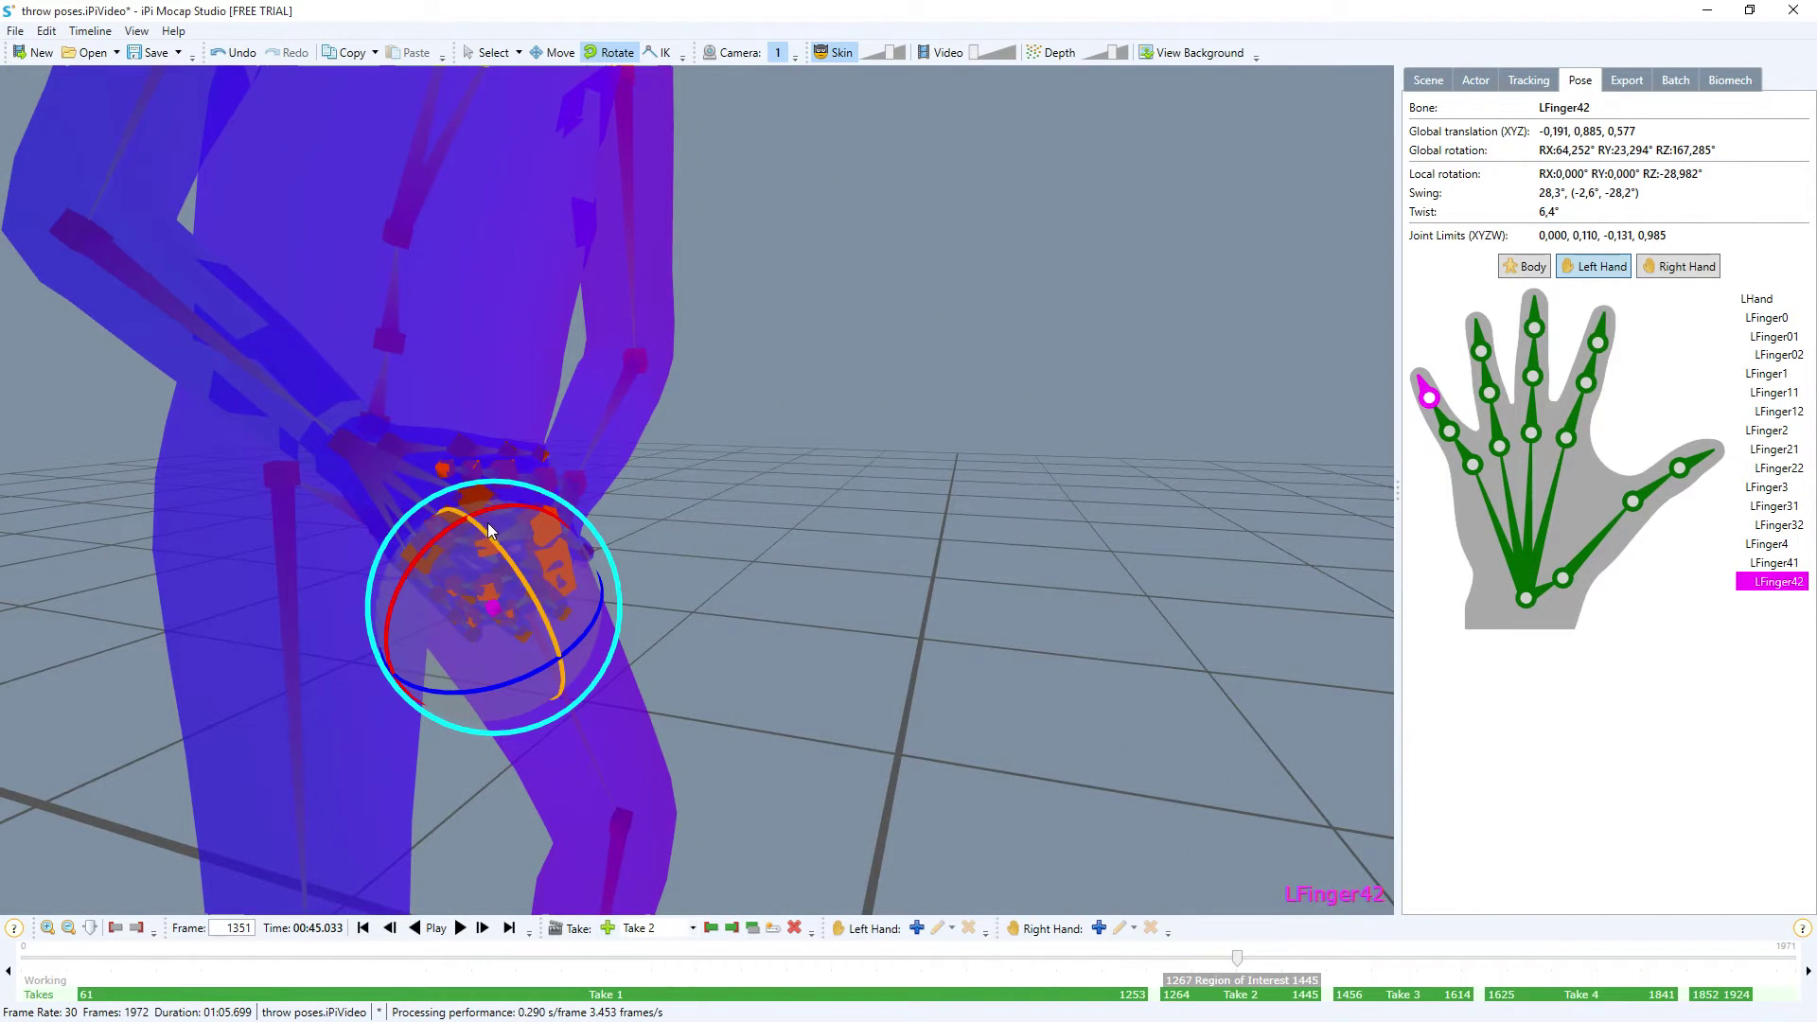
Step: Switch finger posing to the right hand and bend RFinger2 about 27°
{"action": "left_click", "coordinate": [1686, 267]}
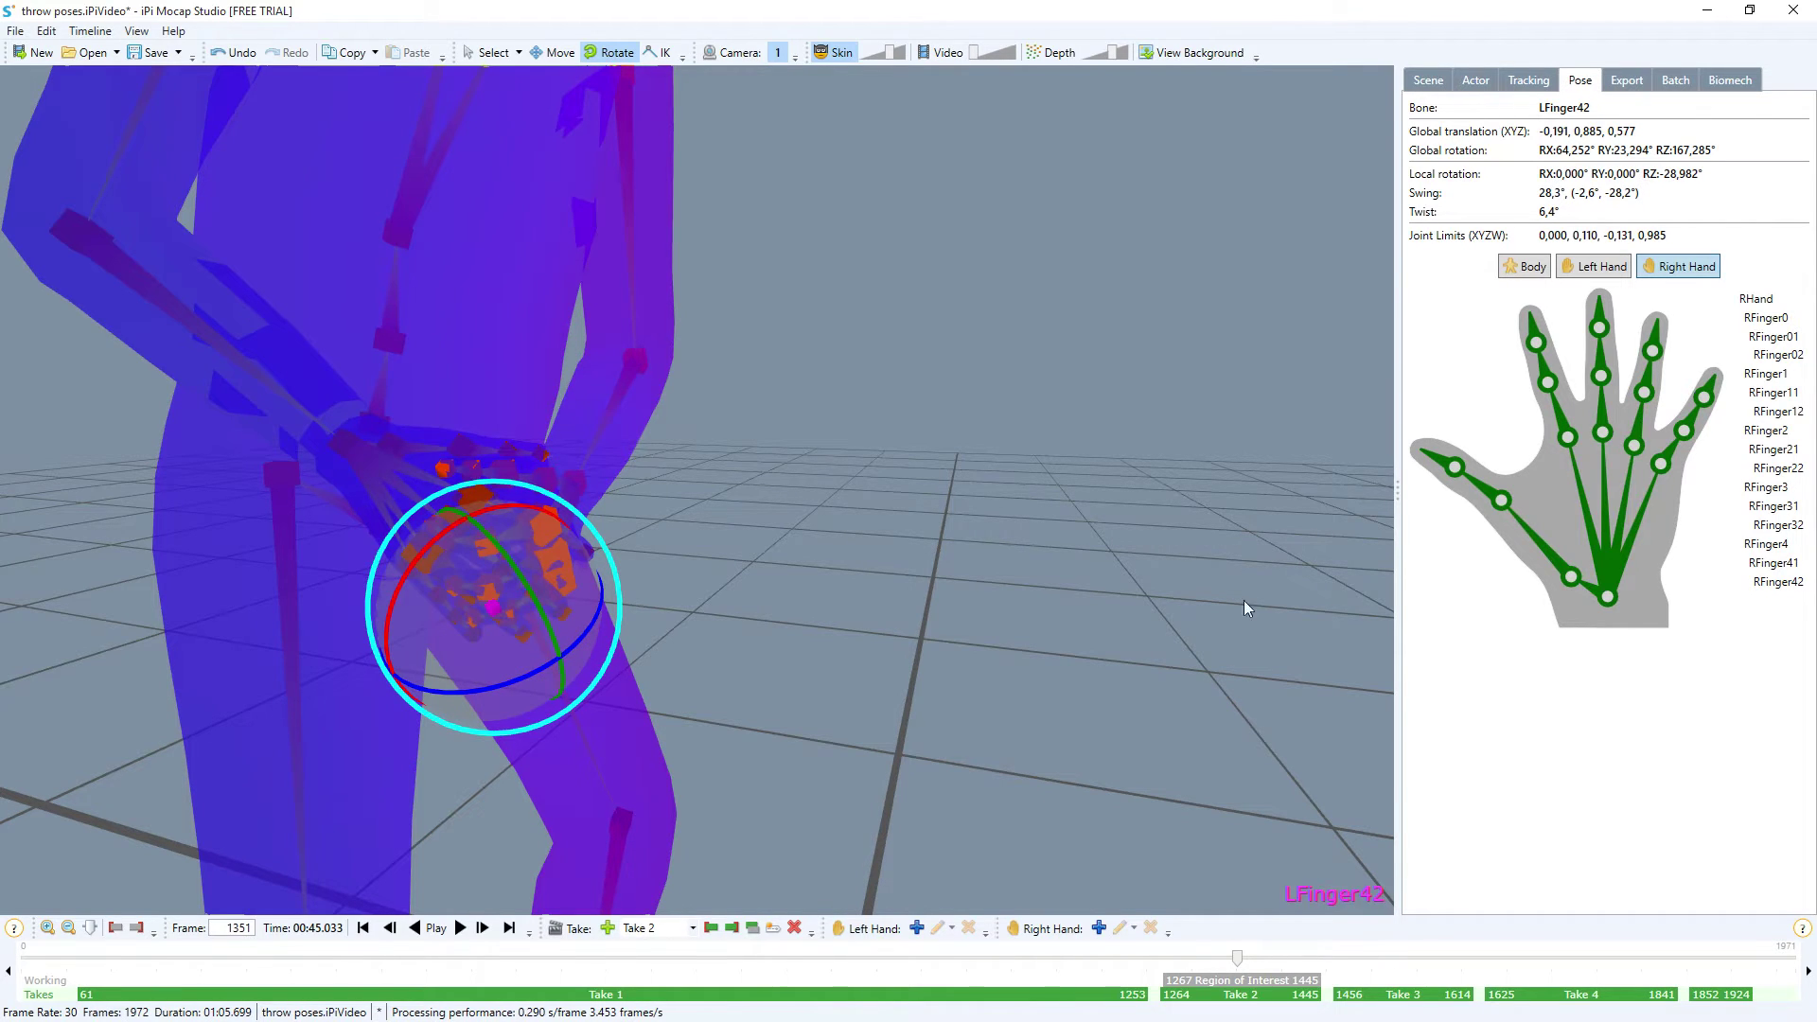
{"action": "left_click", "coordinate": [1570, 421]}
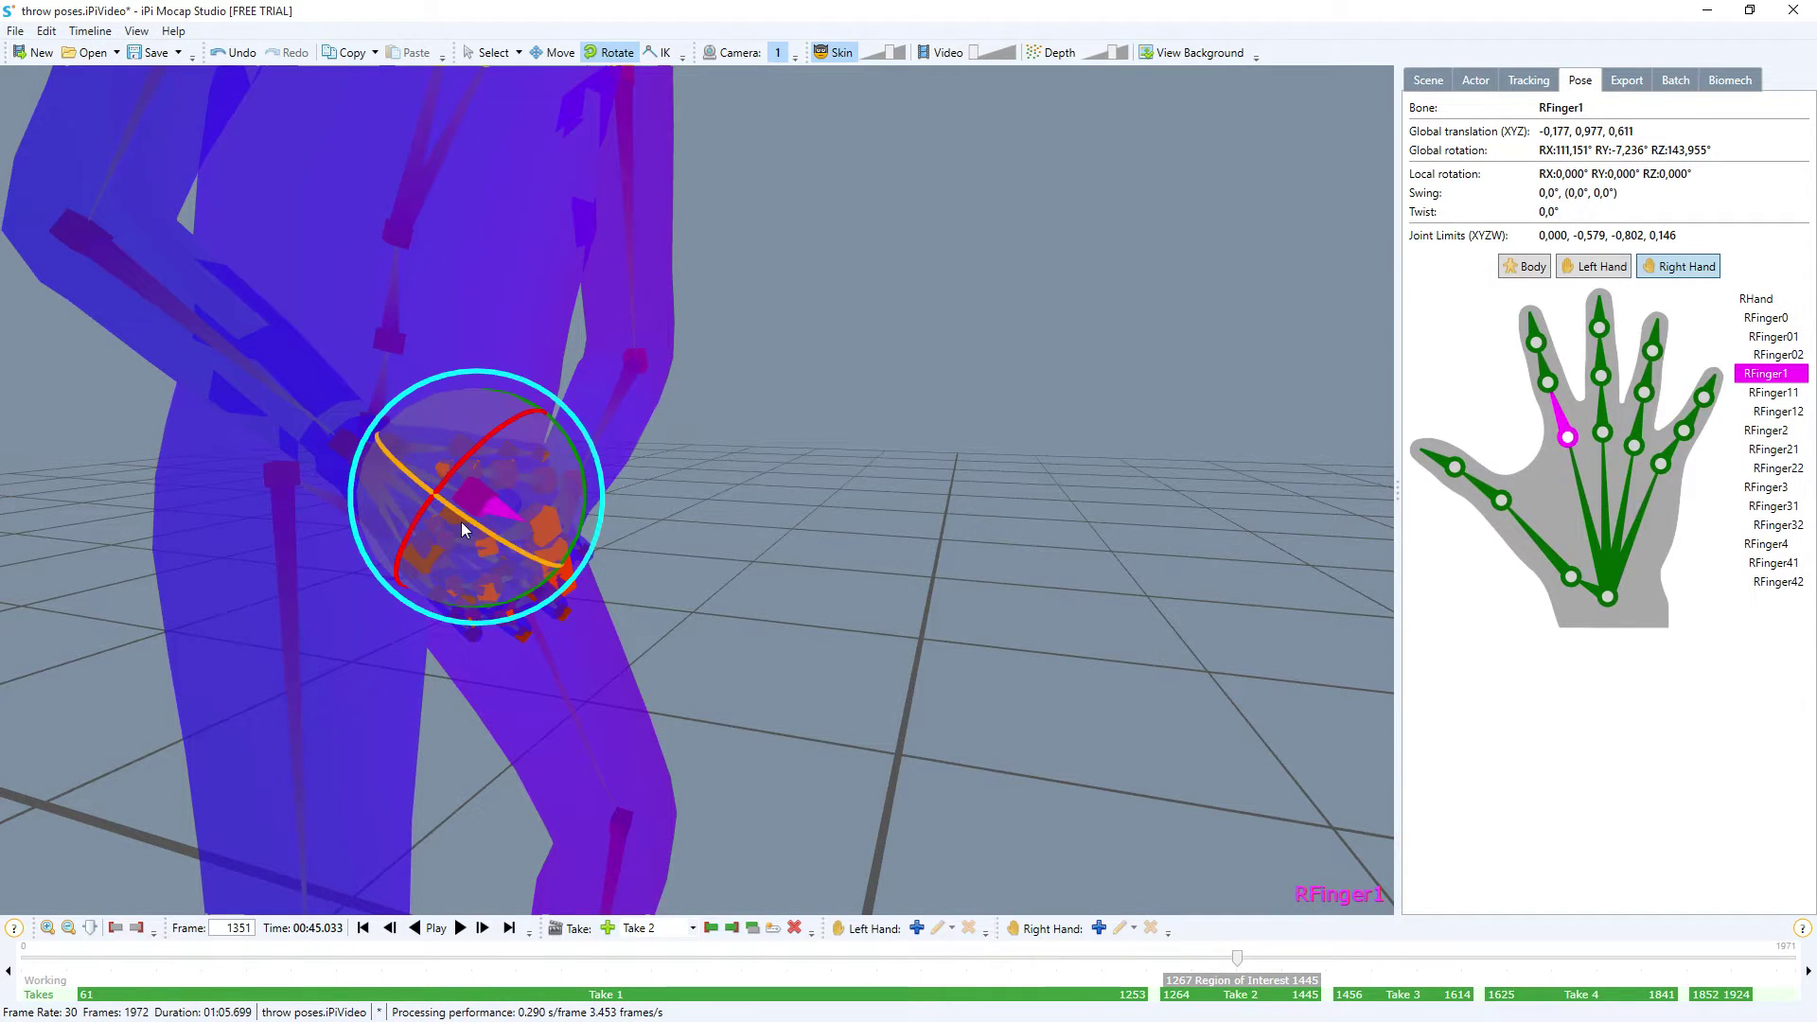
{"action": "left_click", "coordinate": [1611, 414]}
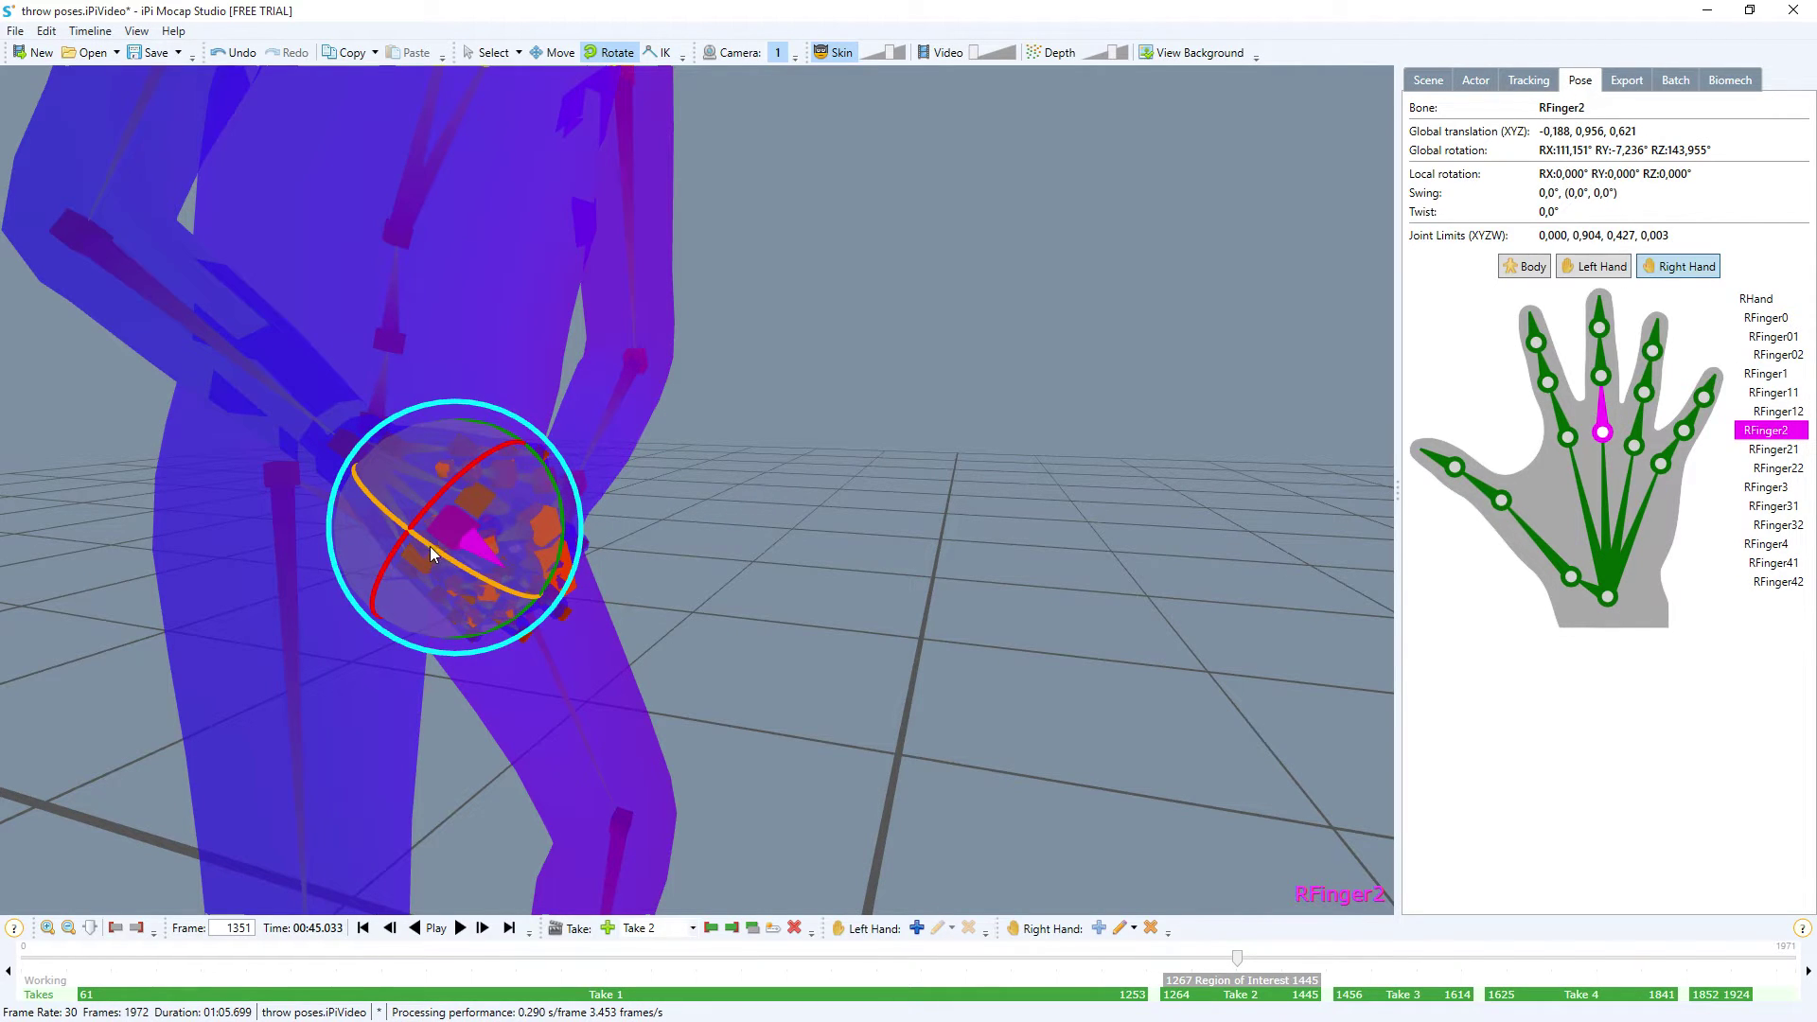
{"action": "left_click_drag", "start_coordinate": [429, 545], "coordinate": [445, 604]}
{"action": "left_click", "coordinate": [1645, 414]}
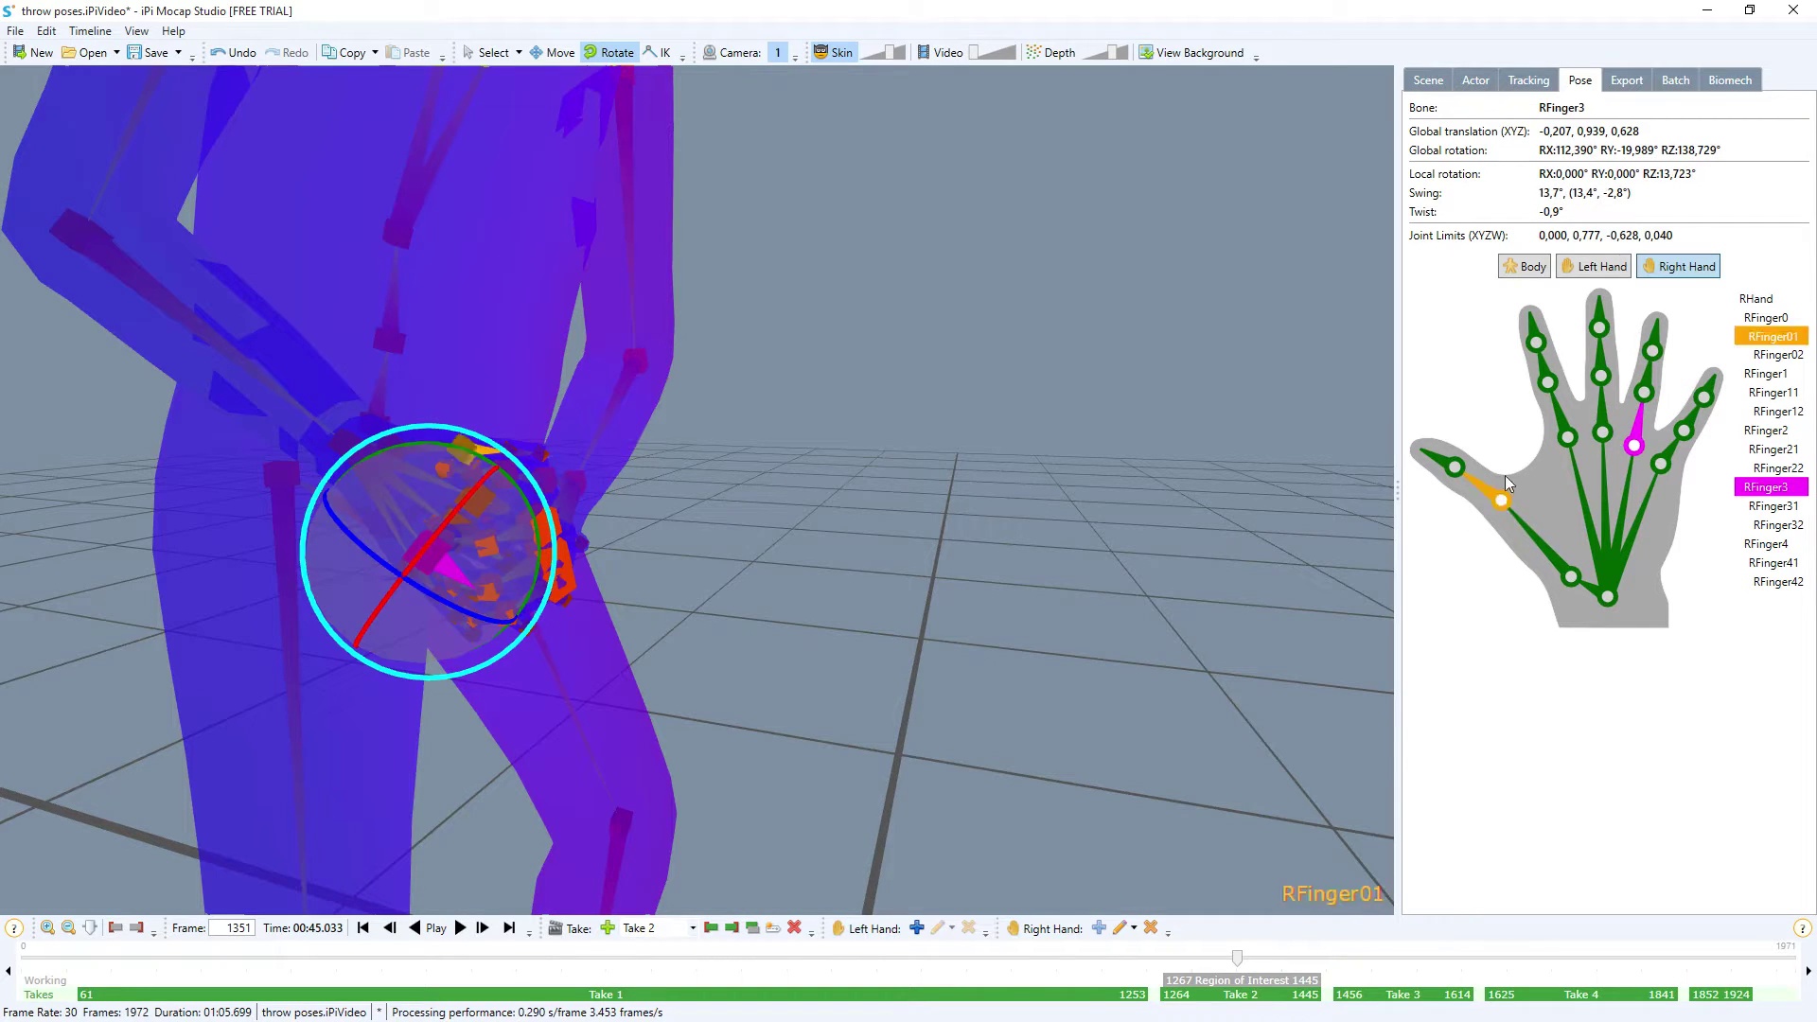
{"action": "left_click", "coordinate": [1686, 459]}
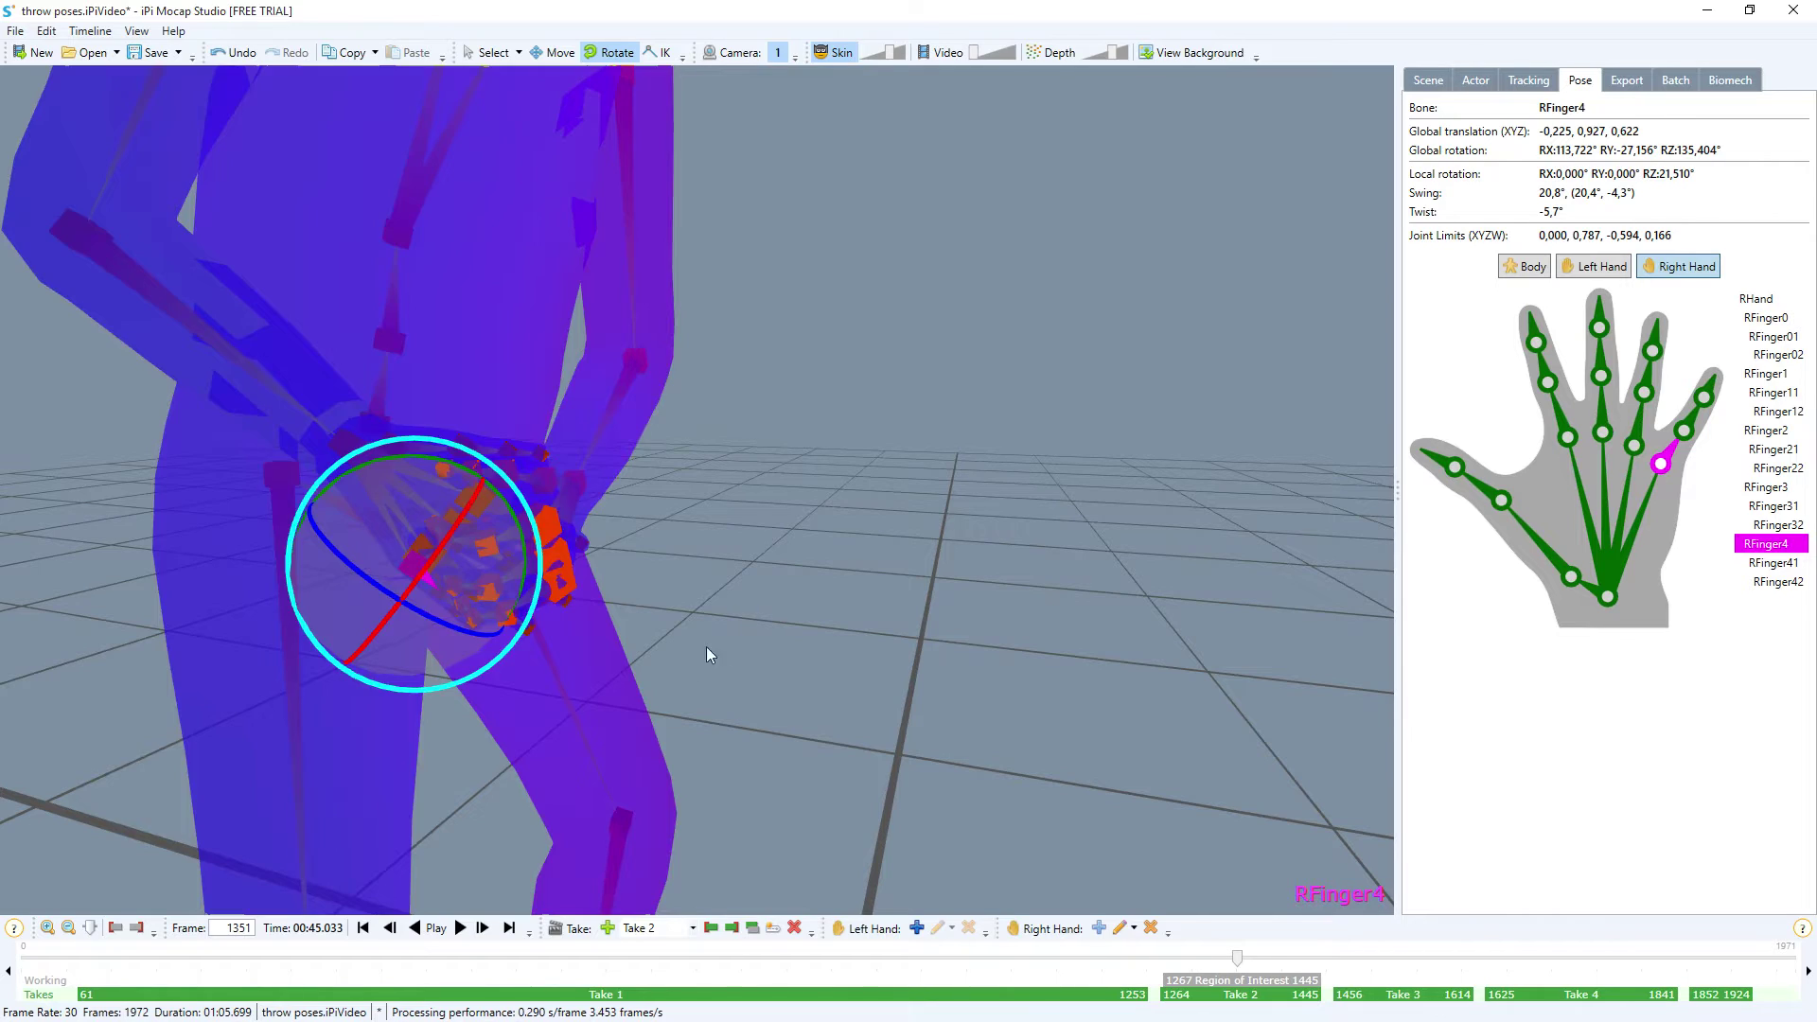
Step: At frame 1357, curl the right ring finger's RFinger31 toward the palm
{"action": "key", "text": "Right"}
{"action": "key", "text": "Right"}
{"action": "key", "text": "Right"}
{"action": "key", "text": "Right"}
{"action": "key", "text": "Right"}
{"action": "key", "text": "Right"}
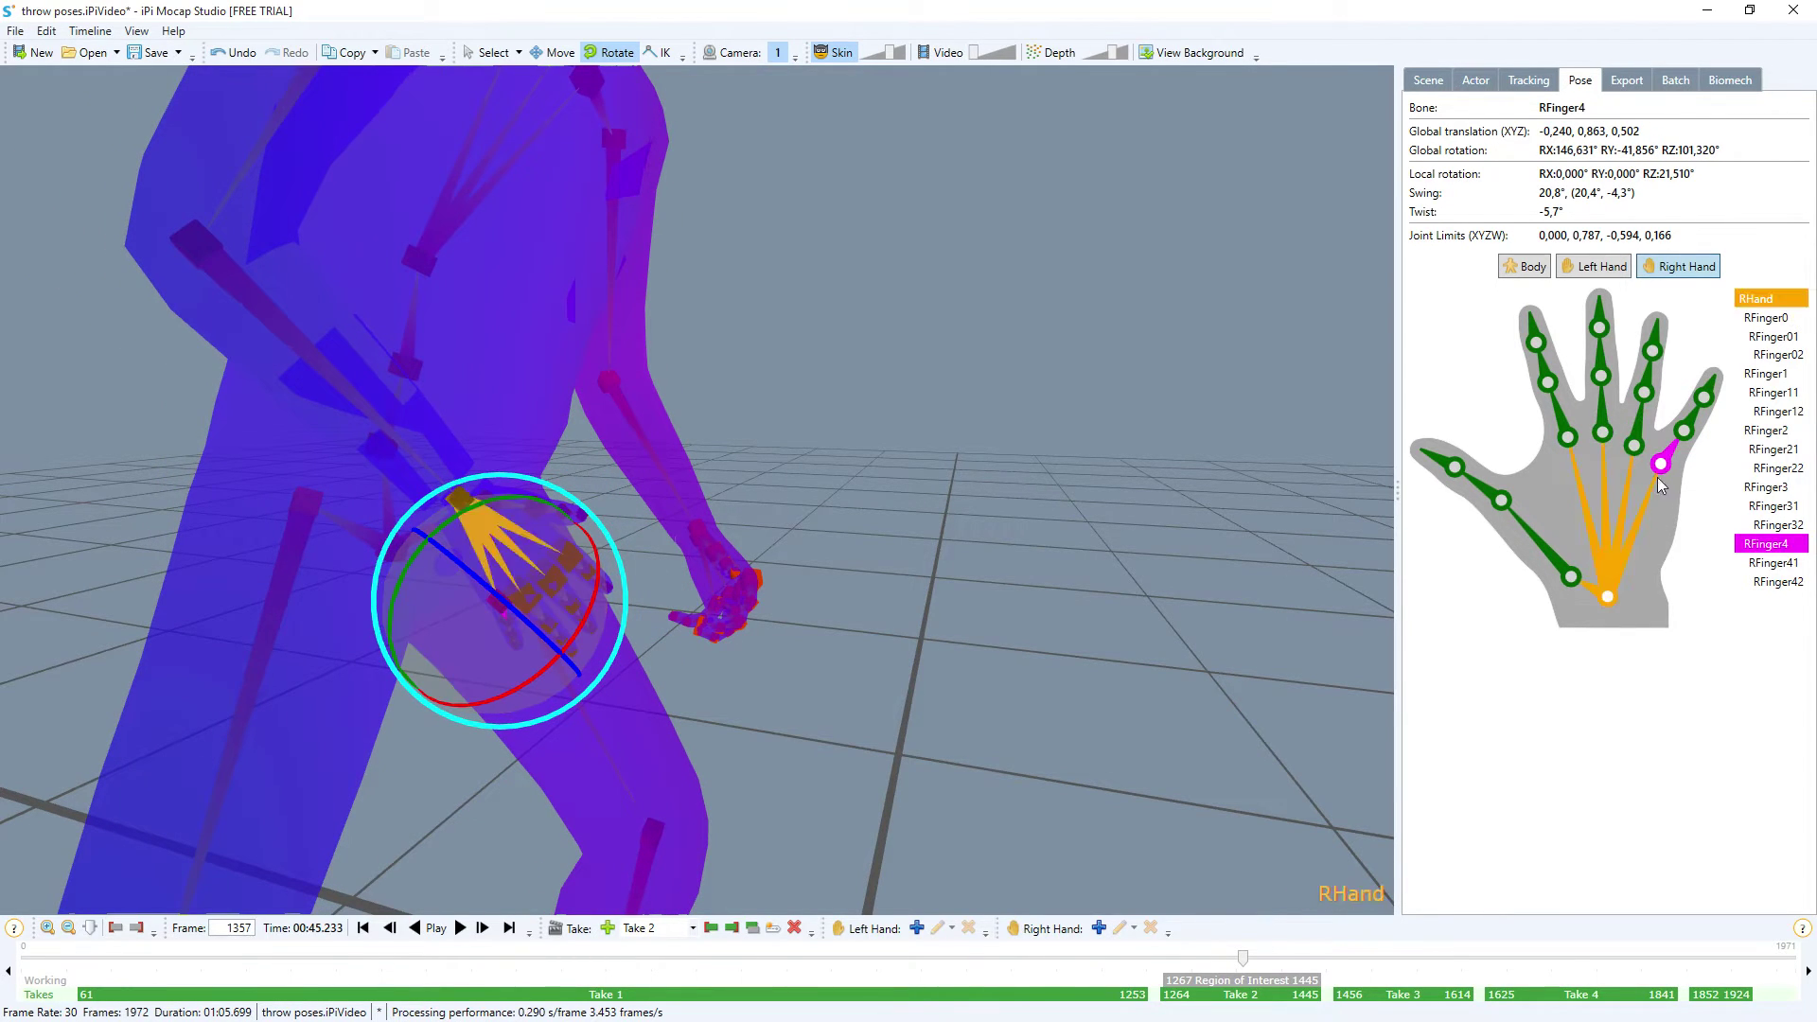
{"action": "left_click", "coordinate": [1546, 381]}
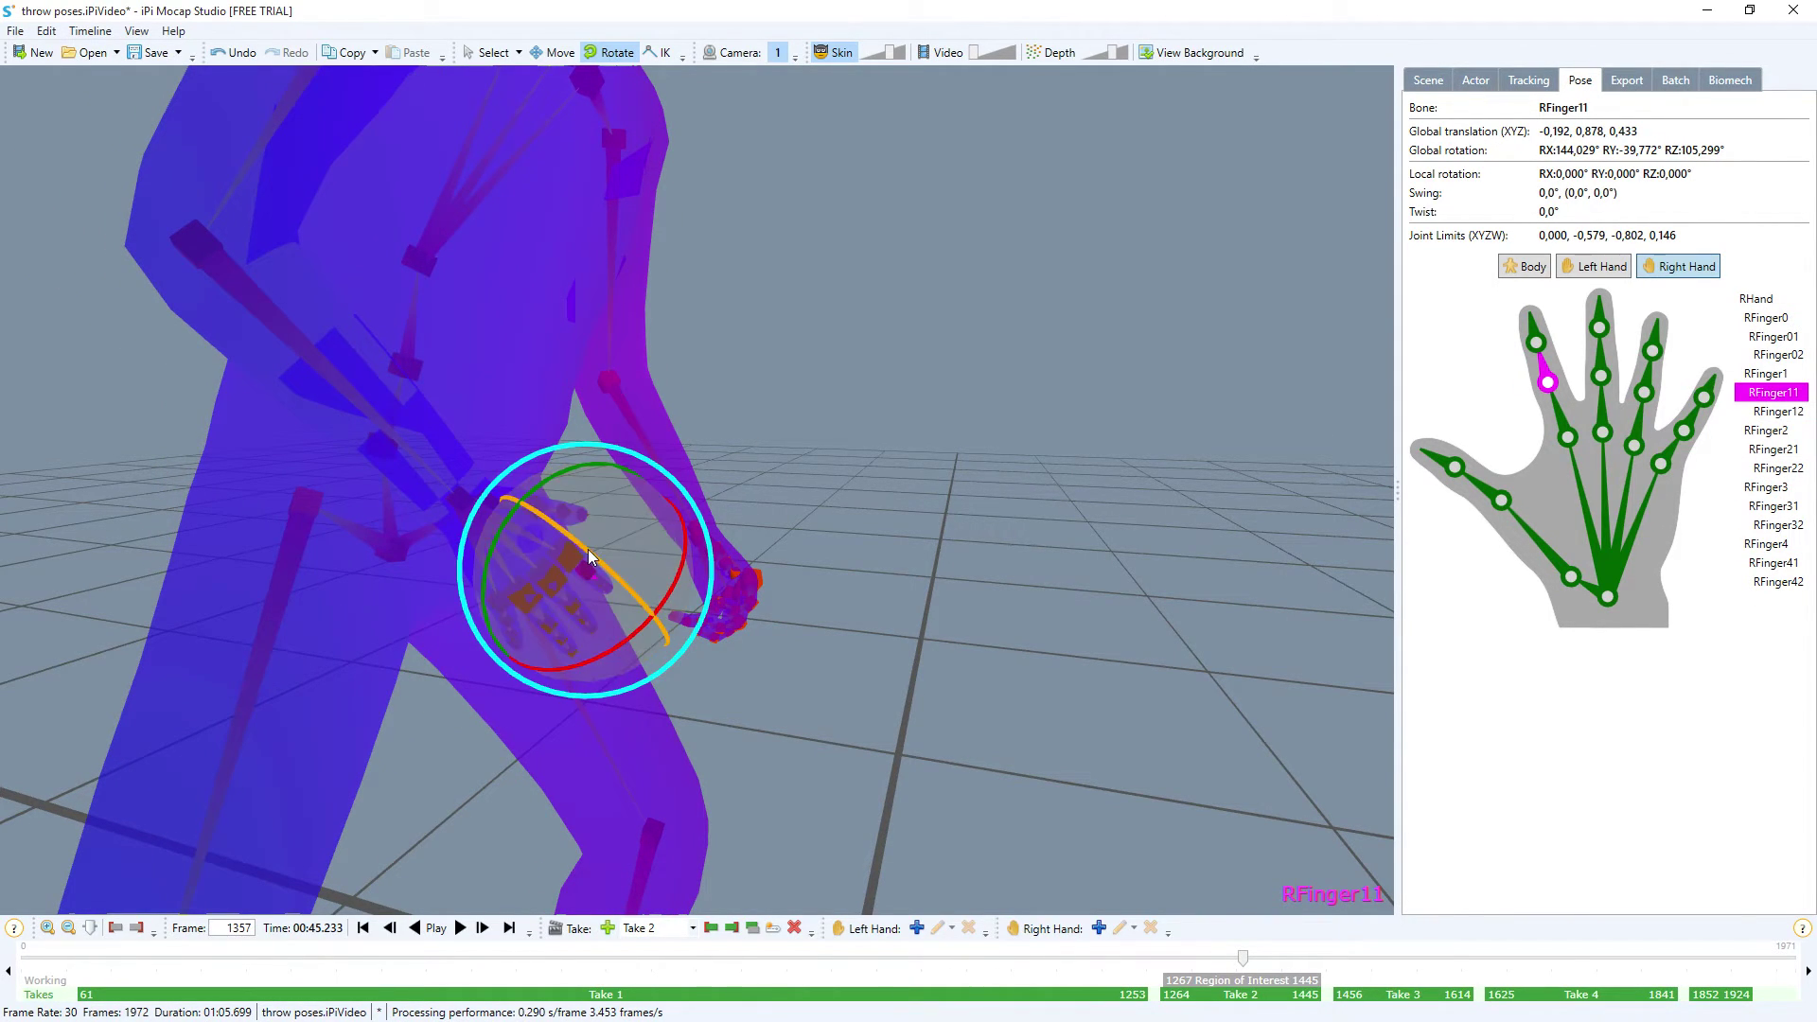
{"action": "left_click", "coordinate": [1609, 358]}
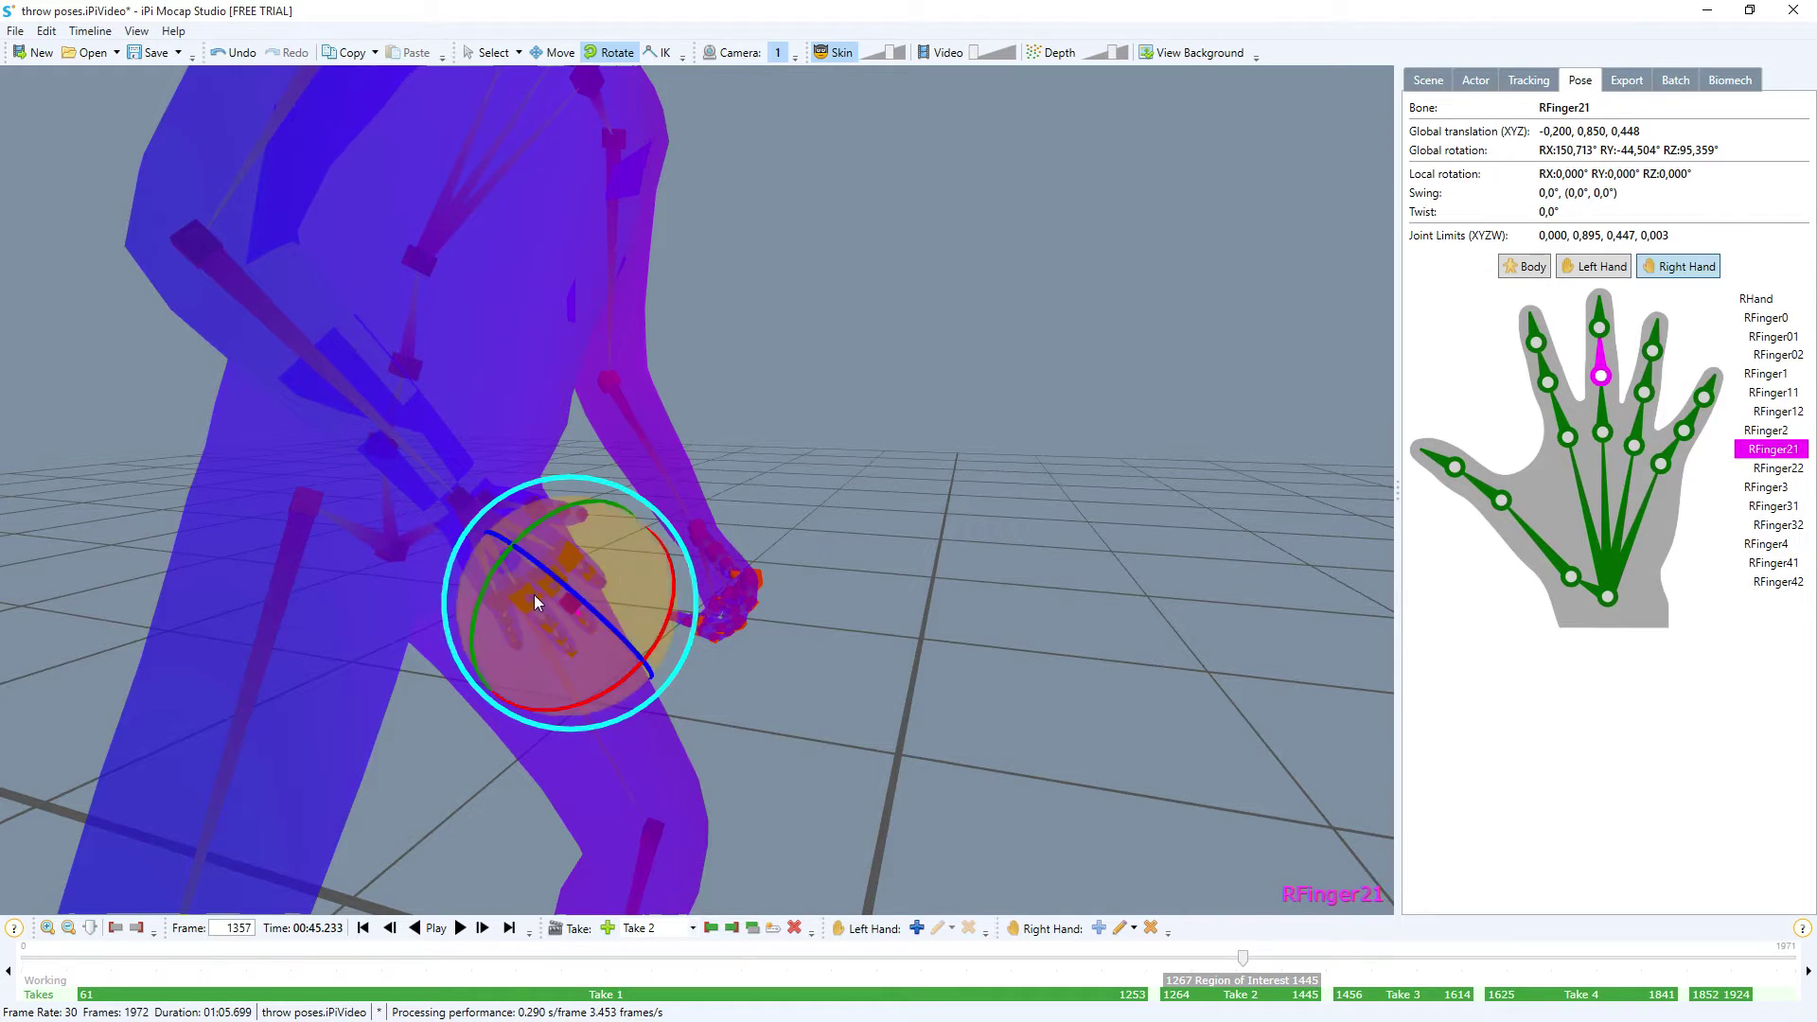
{"action": "key", "text": "Escape"}
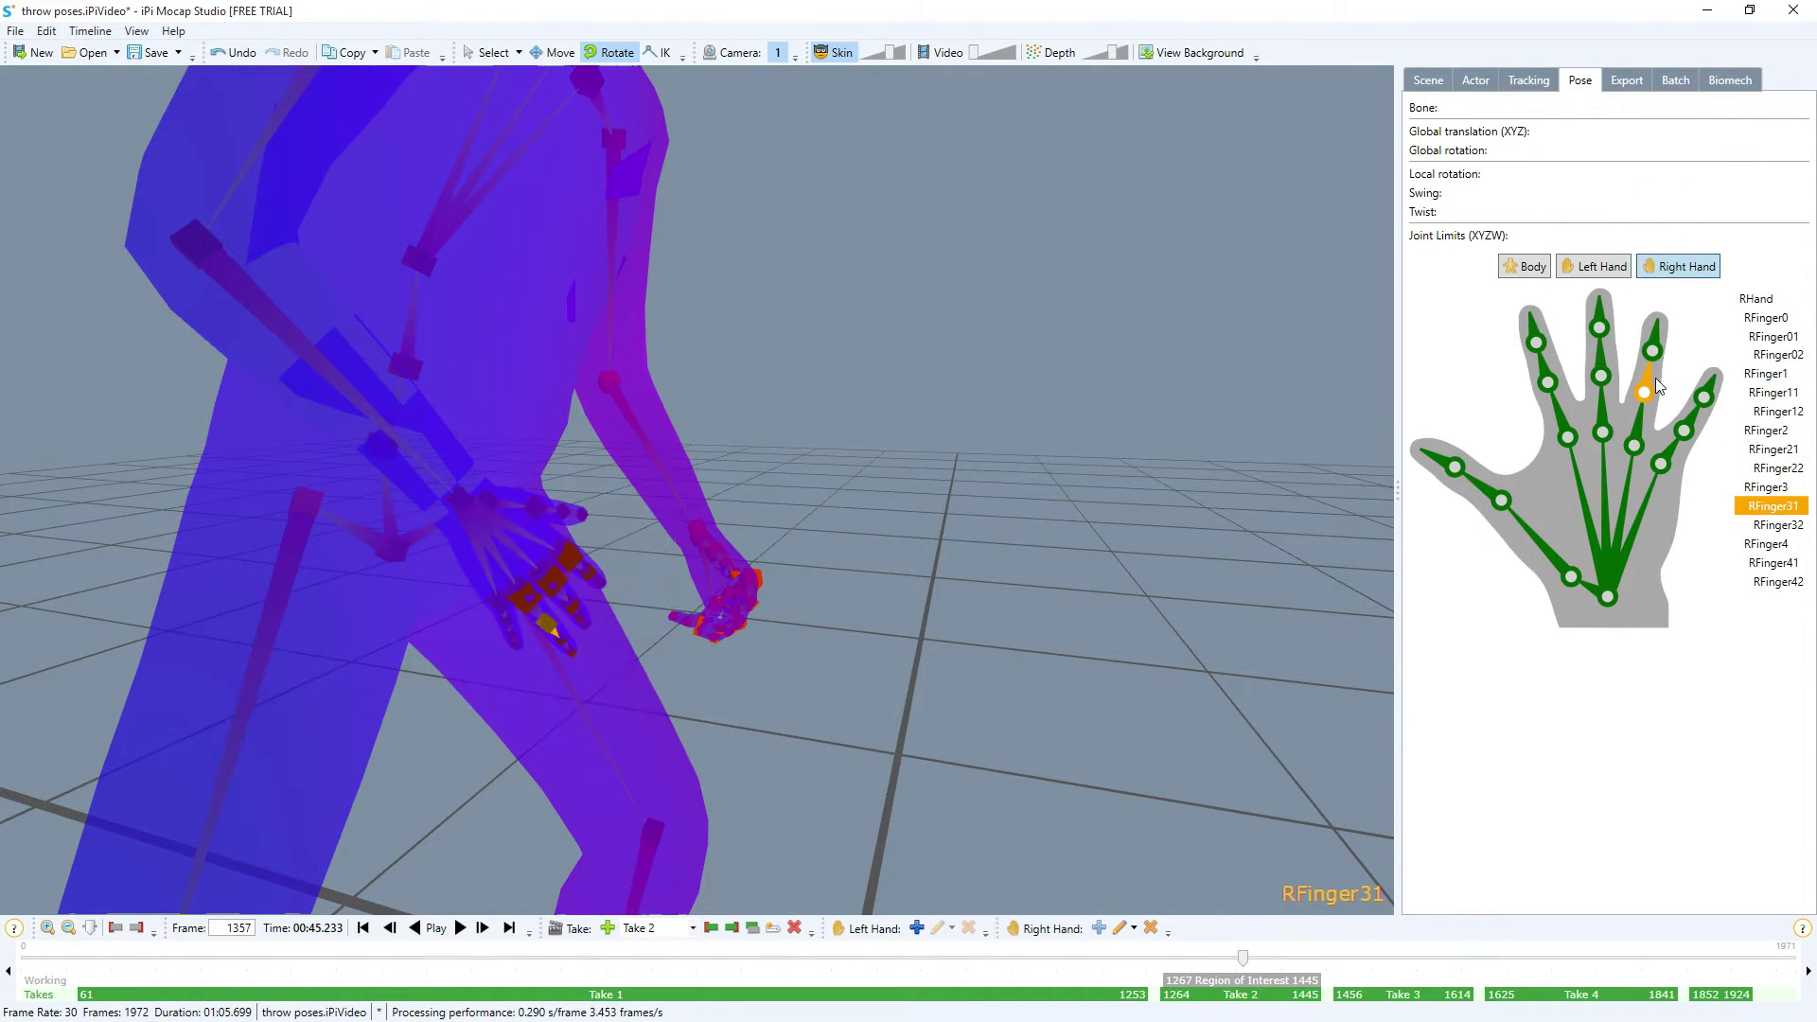
{"action": "left_click", "coordinate": [1646, 388]}
{"action": "mouse_move", "coordinate": [478, 616]}
{"action": "left_mouse_down"}
{"action": "mouse_move", "coordinate": [549, 598]}
{"action": "mouse_move", "coordinate": [491, 604]}
{"action": "left_mouse_up"}
{"action": "left_click", "coordinate": [1686, 417]}
Step: Step forward to frame 1378 and orbit out to check the whole character
{"action": "key", "text": "Right"}
{"action": "key", "text": "Right"}
{"action": "key", "text": "Right"}
{"action": "key", "text": "Right"}
{"action": "key", "text": "Right"}
{"action": "key", "text": "Right"}
{"action": "key", "text": "Right"}
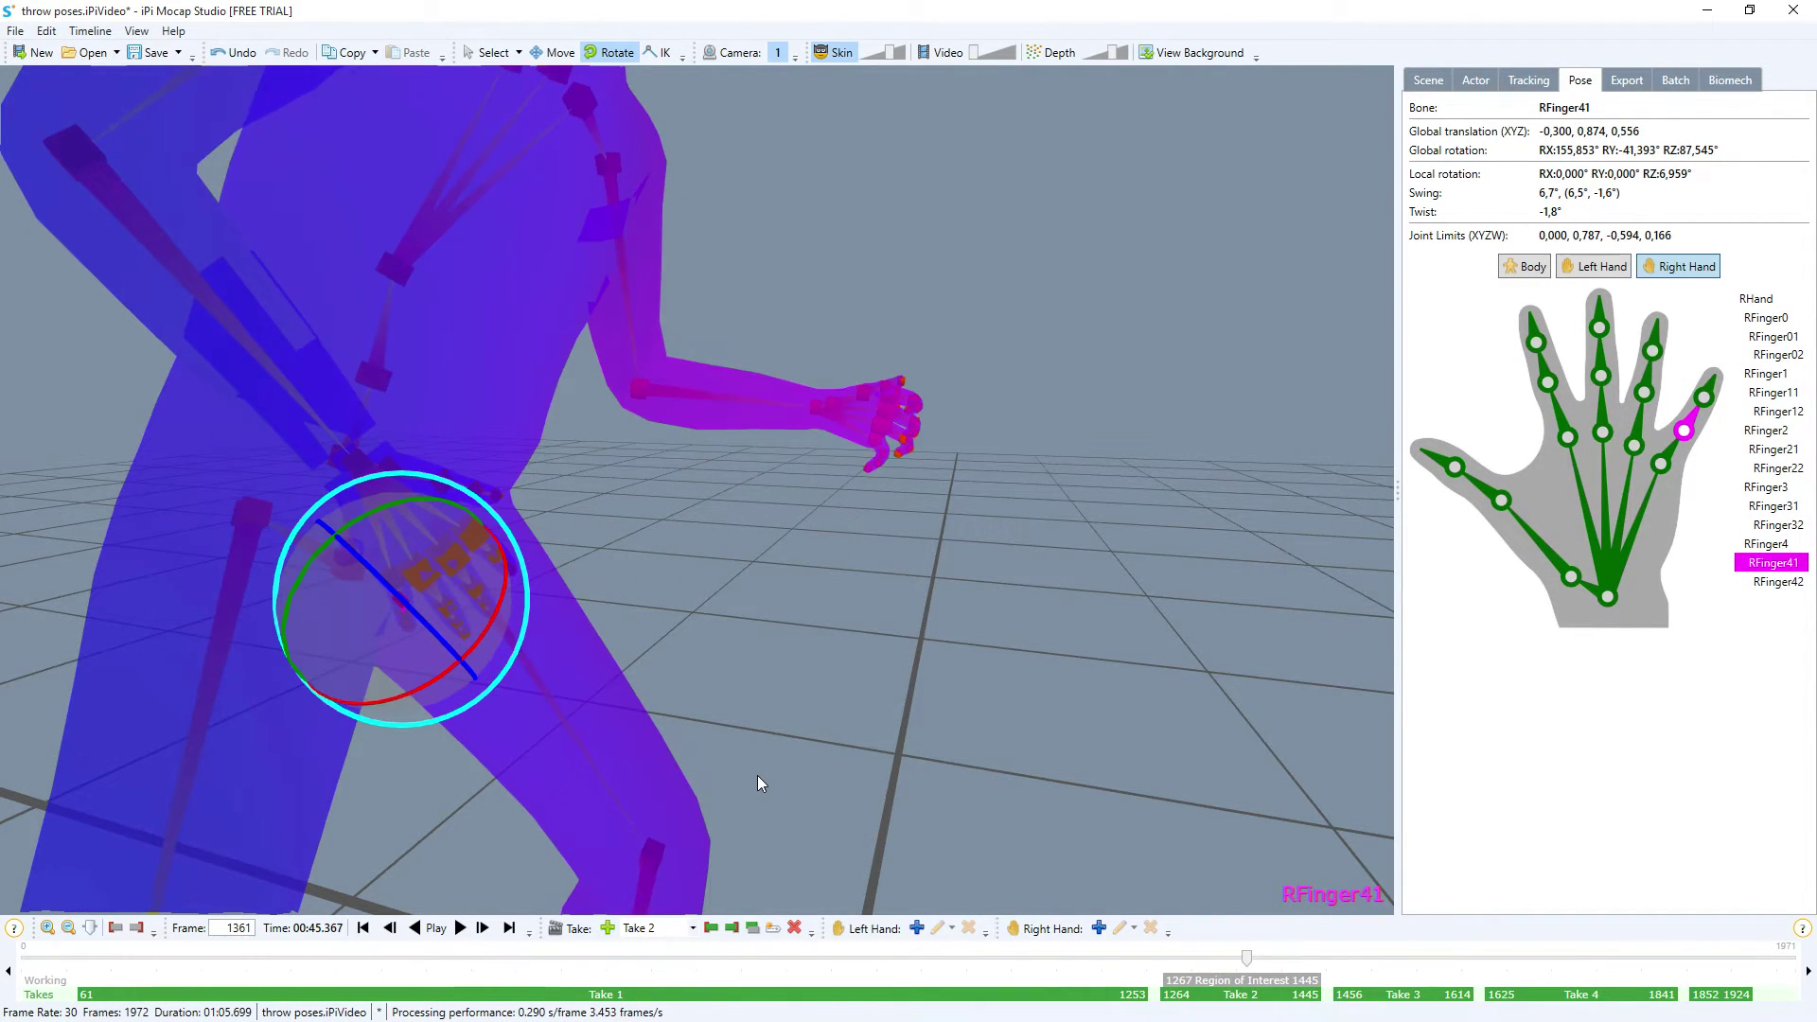
{"action": "key", "text": "Right"}
{"action": "key", "text": "Right"}
{"action": "key", "text": "Right"}
{"action": "left_click", "coordinate": [1715, 269]}
{"action": "key", "text": "Right"}
{"action": "key", "text": "Right"}
{"action": "key", "text": "Right"}
{"action": "right_click_drag", "start_coordinate": [730, 377], "coordinate": [799, 390]}
{"action": "key", "text": "Right"}
{"action": "key", "text": "Right"}
{"action": "key", "text": "Right"}
{"action": "key", "text": "Right"}
{"action": "key", "text": "Right"}
{"action": "key", "text": "Right"}
{"action": "key", "text": "Right"}
{"action": "key", "text": "Right"}
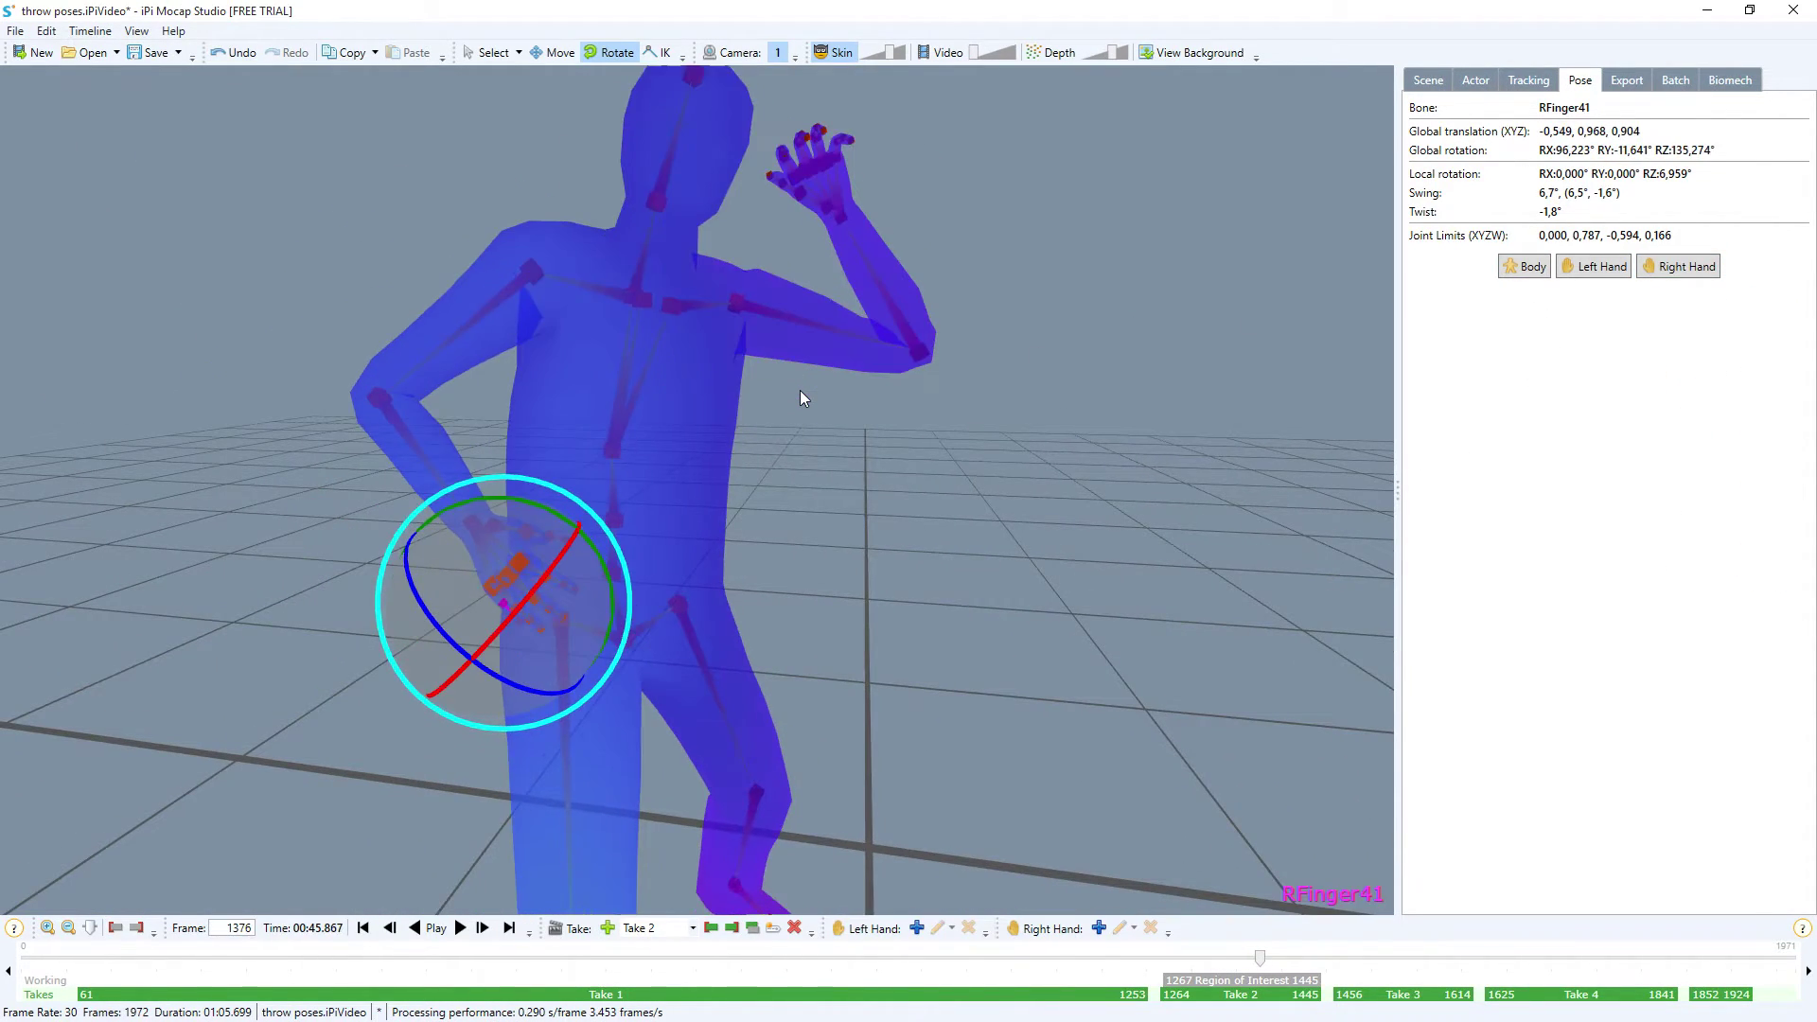
{"action": "right_click_drag", "start_coordinate": [819, 319], "coordinate": [852, 376]}
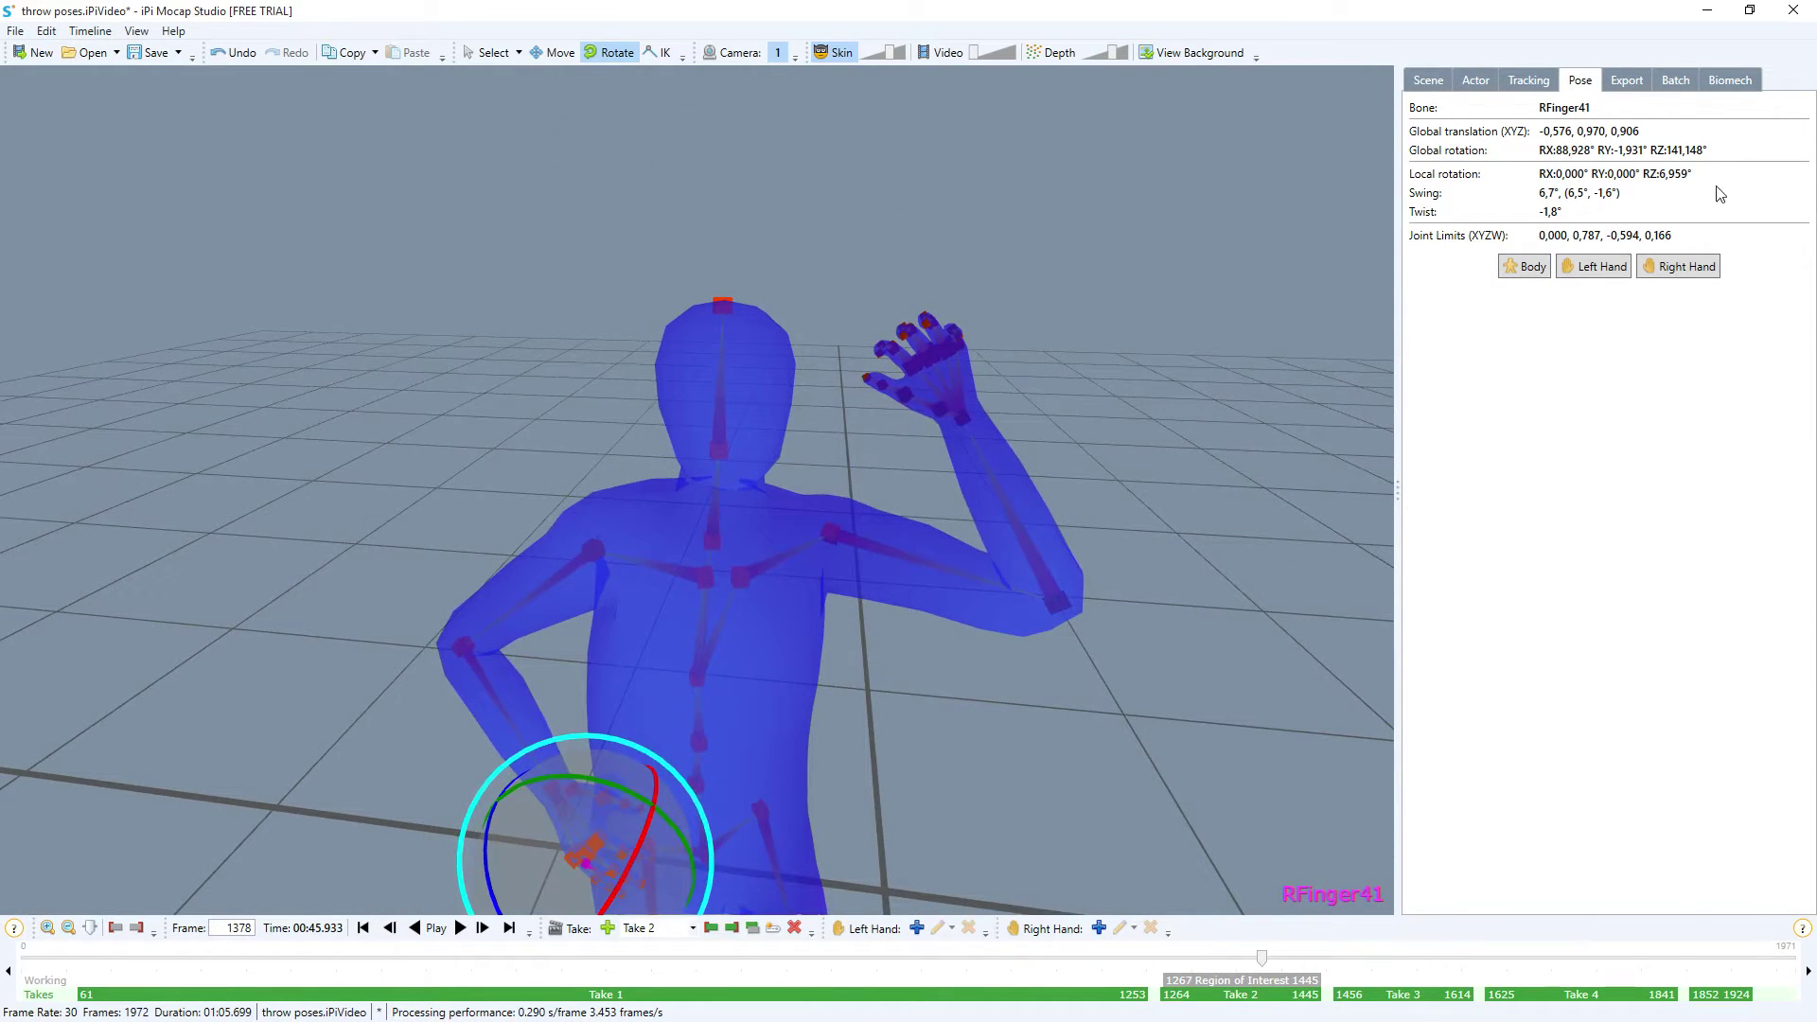
Step: Rotate the left index finger base LFinger1 to curl the index finger
{"action": "left_click", "coordinate": [1618, 272]}
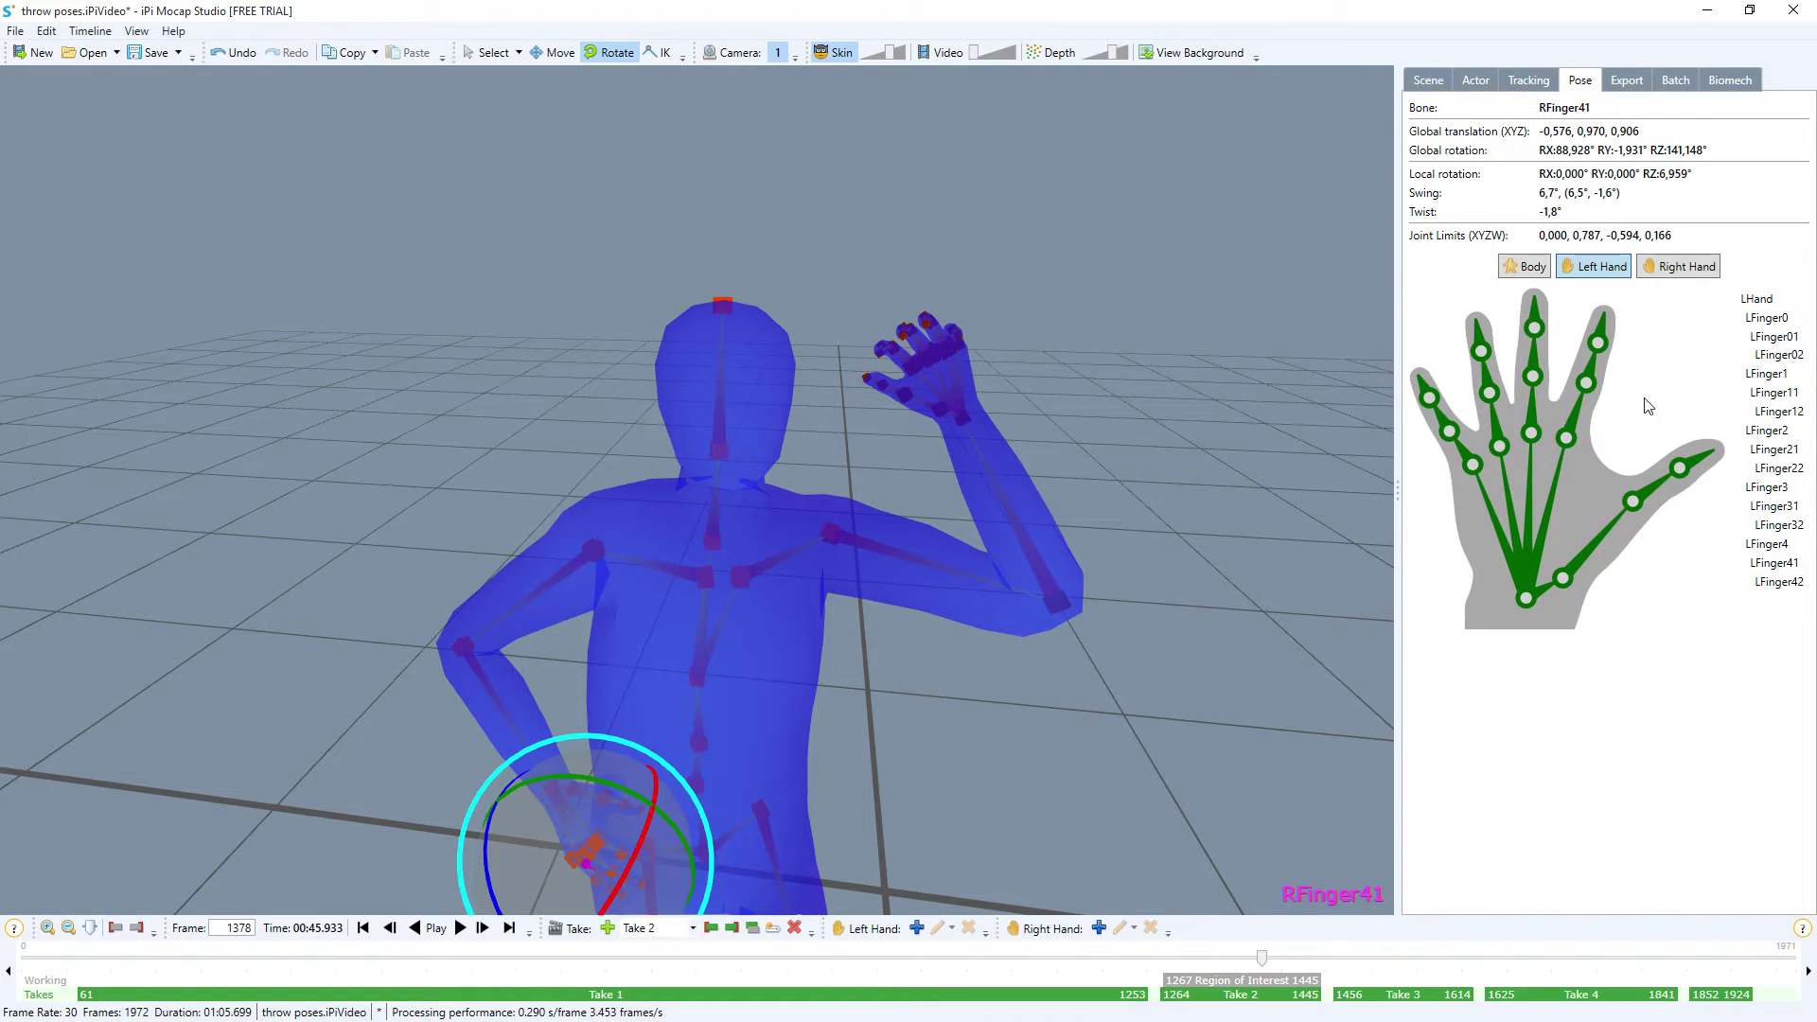
{"action": "left_click", "coordinate": [1576, 417]}
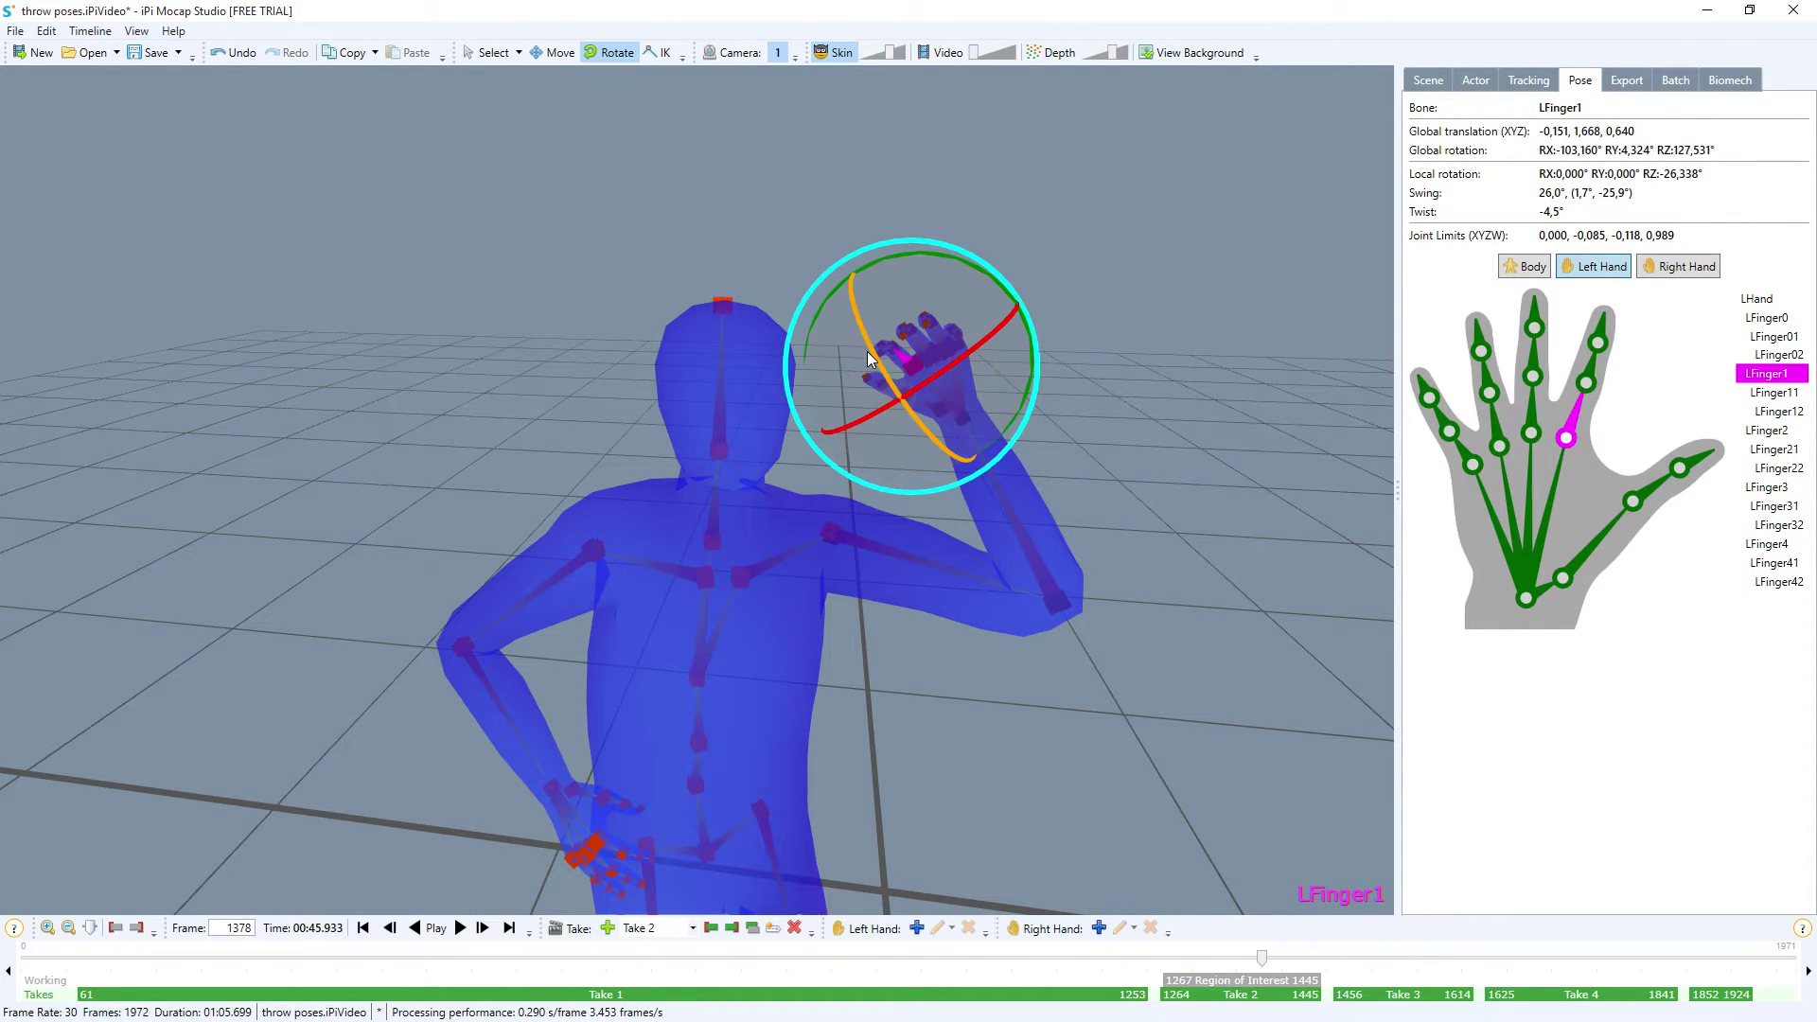
{"action": "left_click_drag", "start_coordinate": [867, 350], "coordinate": [861, 337]}
{"action": "left_click", "coordinate": [1531, 408]}
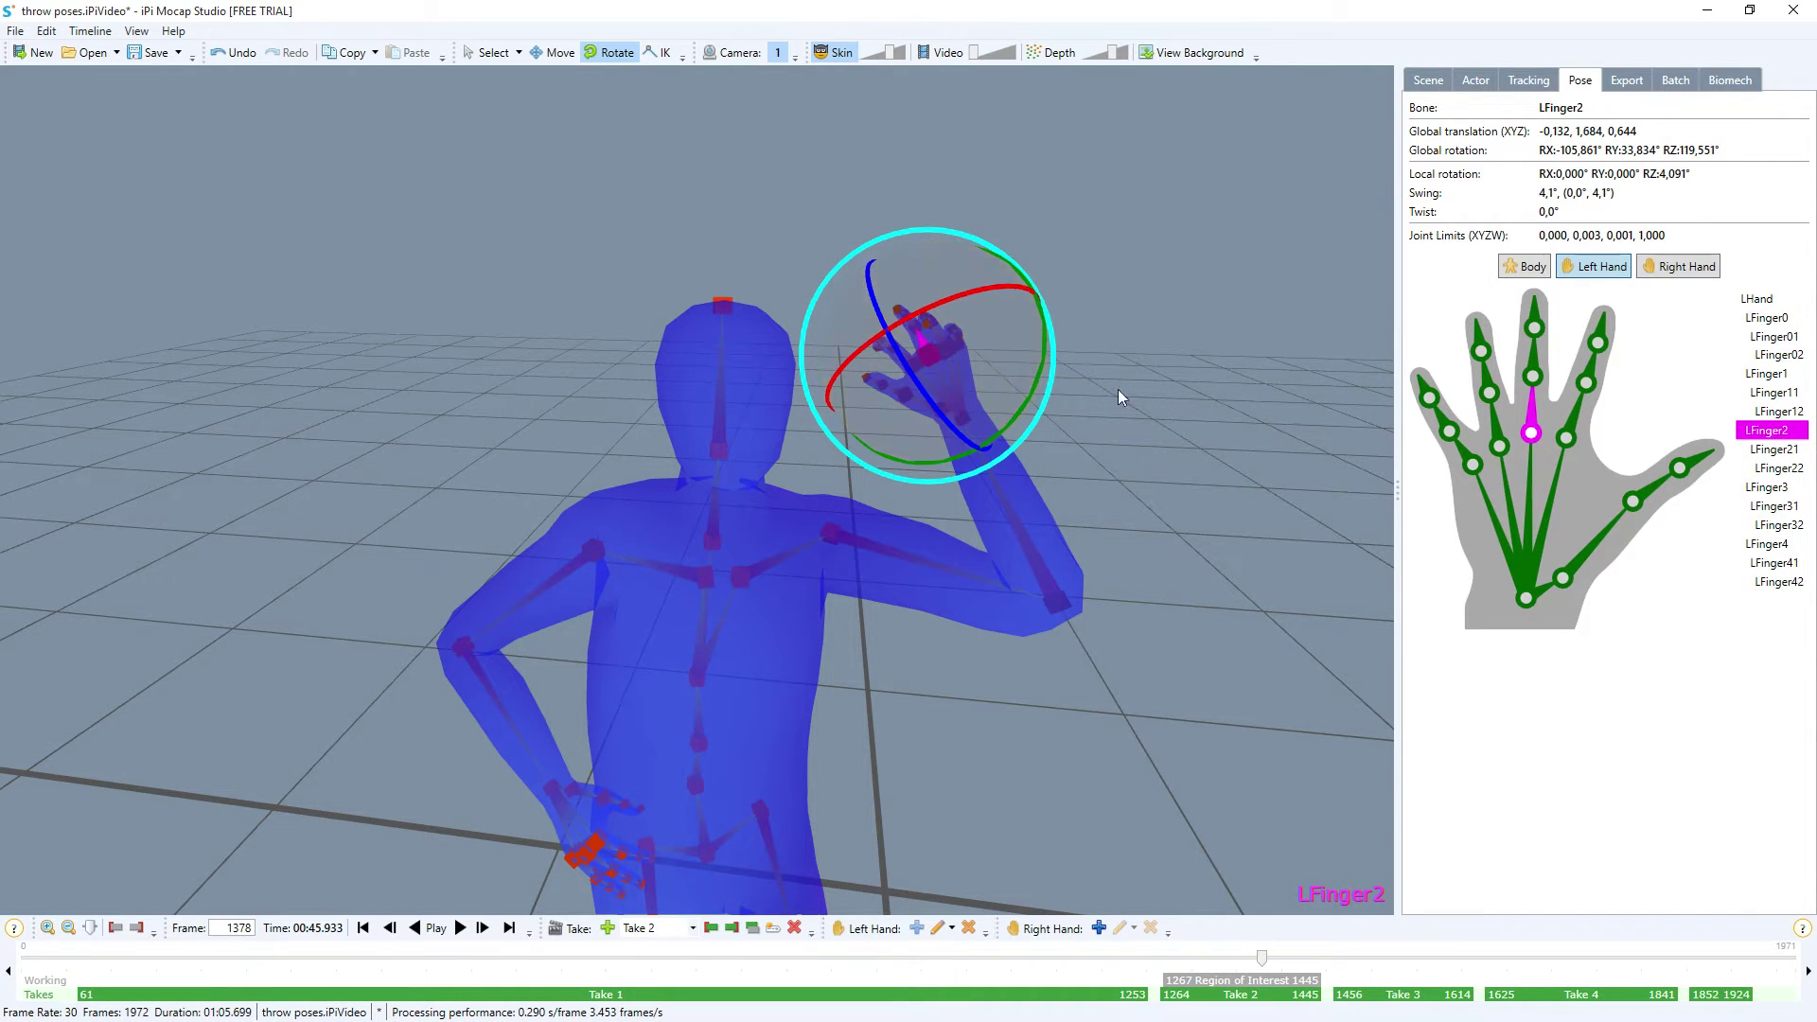
{"action": "left_click", "coordinate": [1569, 413]}
{"action": "left_click_drag", "start_coordinate": [832, 348], "coordinate": [875, 374]}
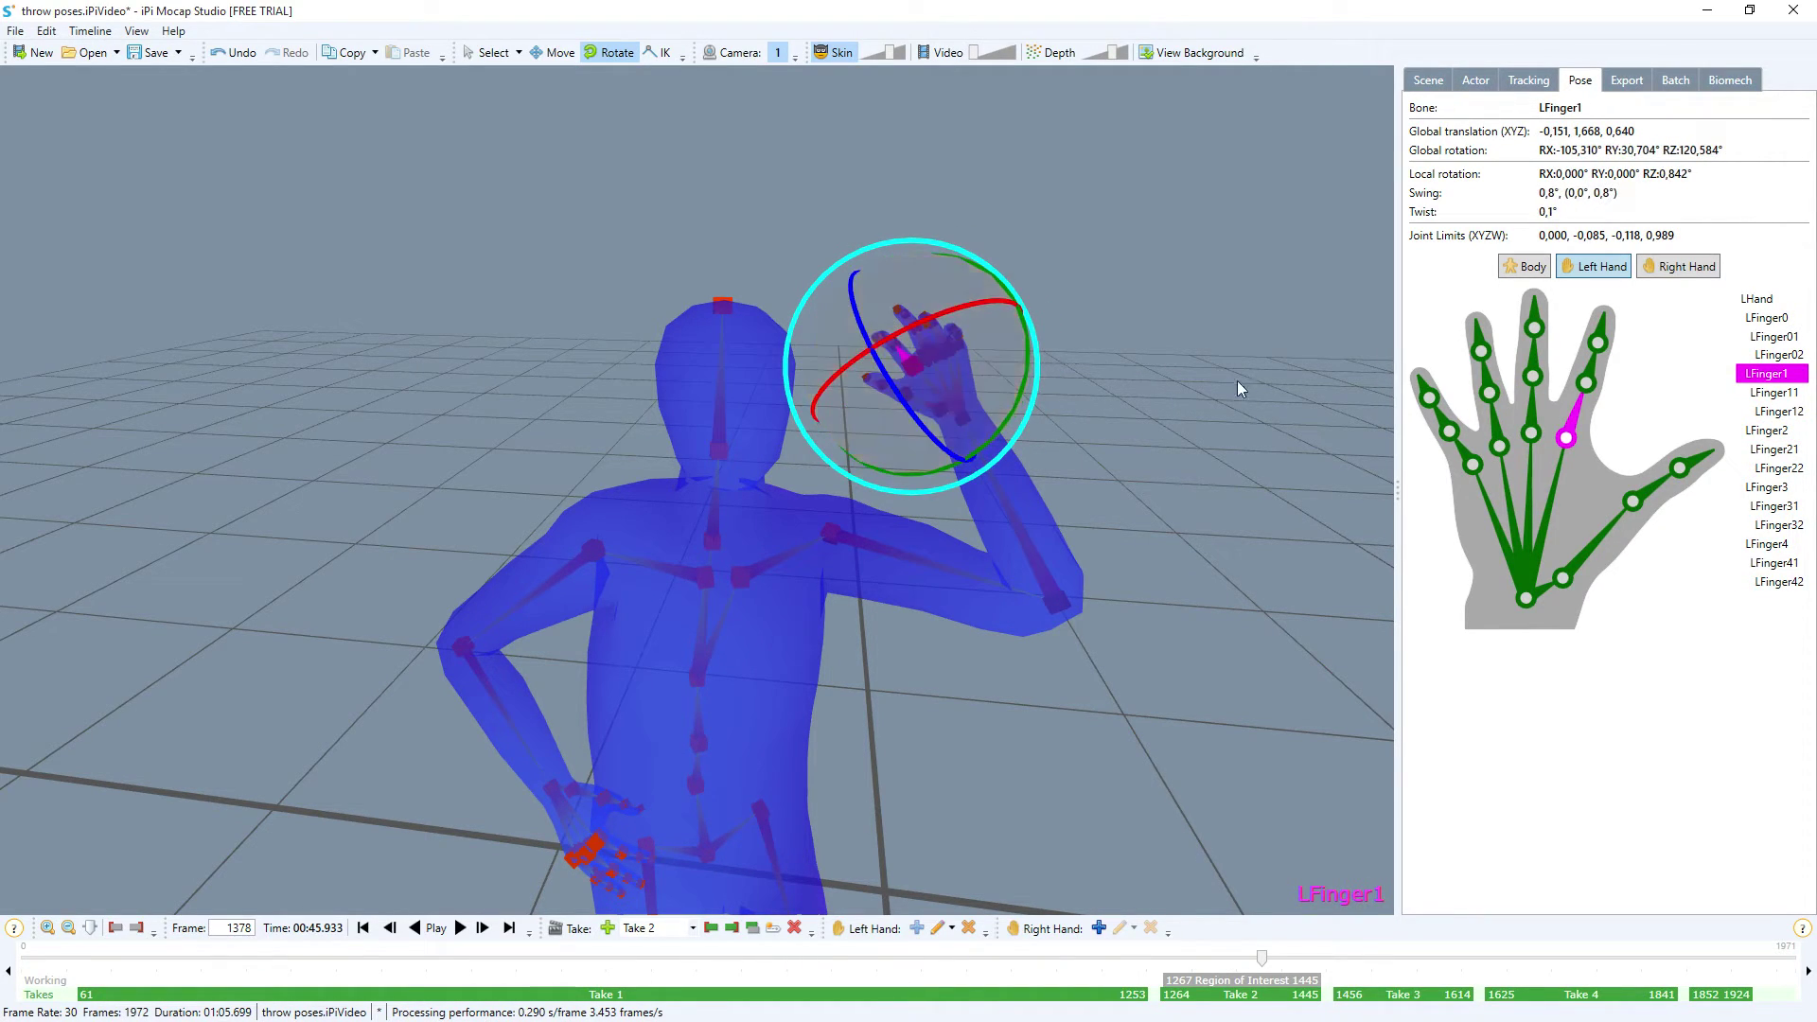
Step: Bend the left pinky bones LFinger4 and LFinger41 to curl the little finger
{"action": "left_click", "coordinate": [1471, 463]}
{"action": "left_click_drag", "start_coordinate": [952, 372], "coordinate": [856, 411]}
{"action": "left_click", "coordinate": [1497, 425]}
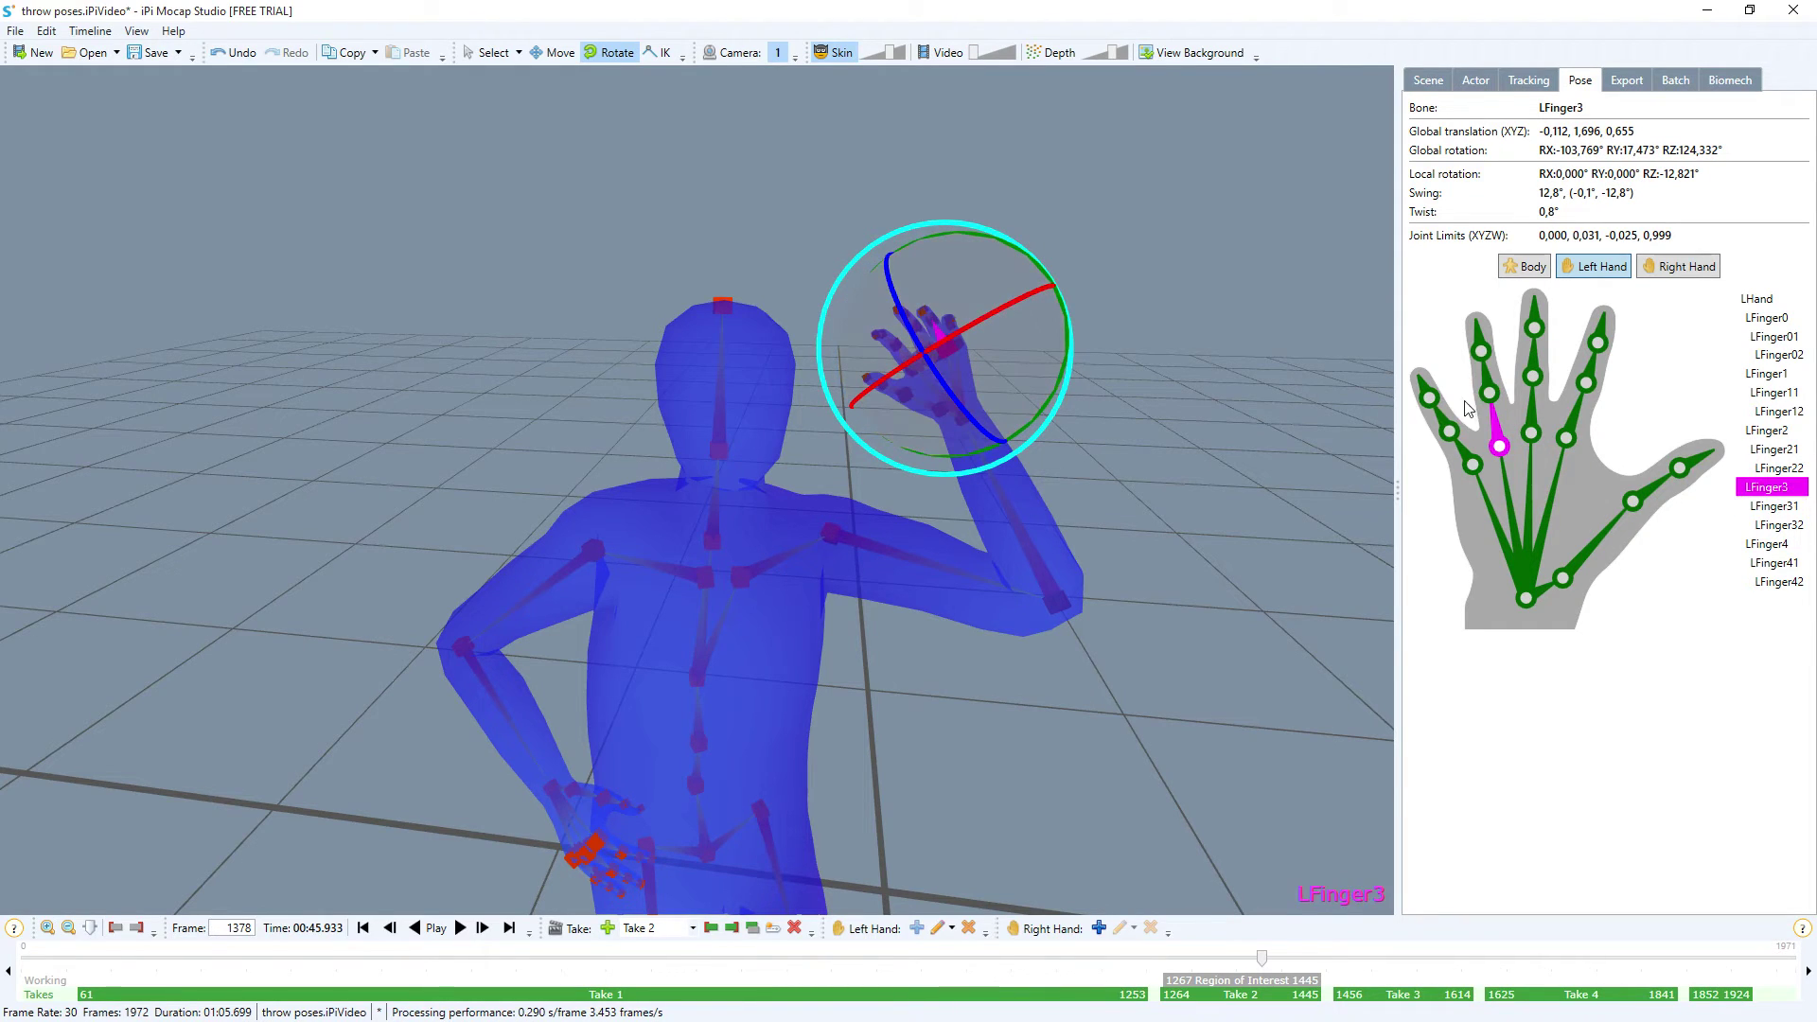
{"action": "left_click", "coordinate": [1449, 431]}
{"action": "left_click", "coordinate": [1489, 390]}
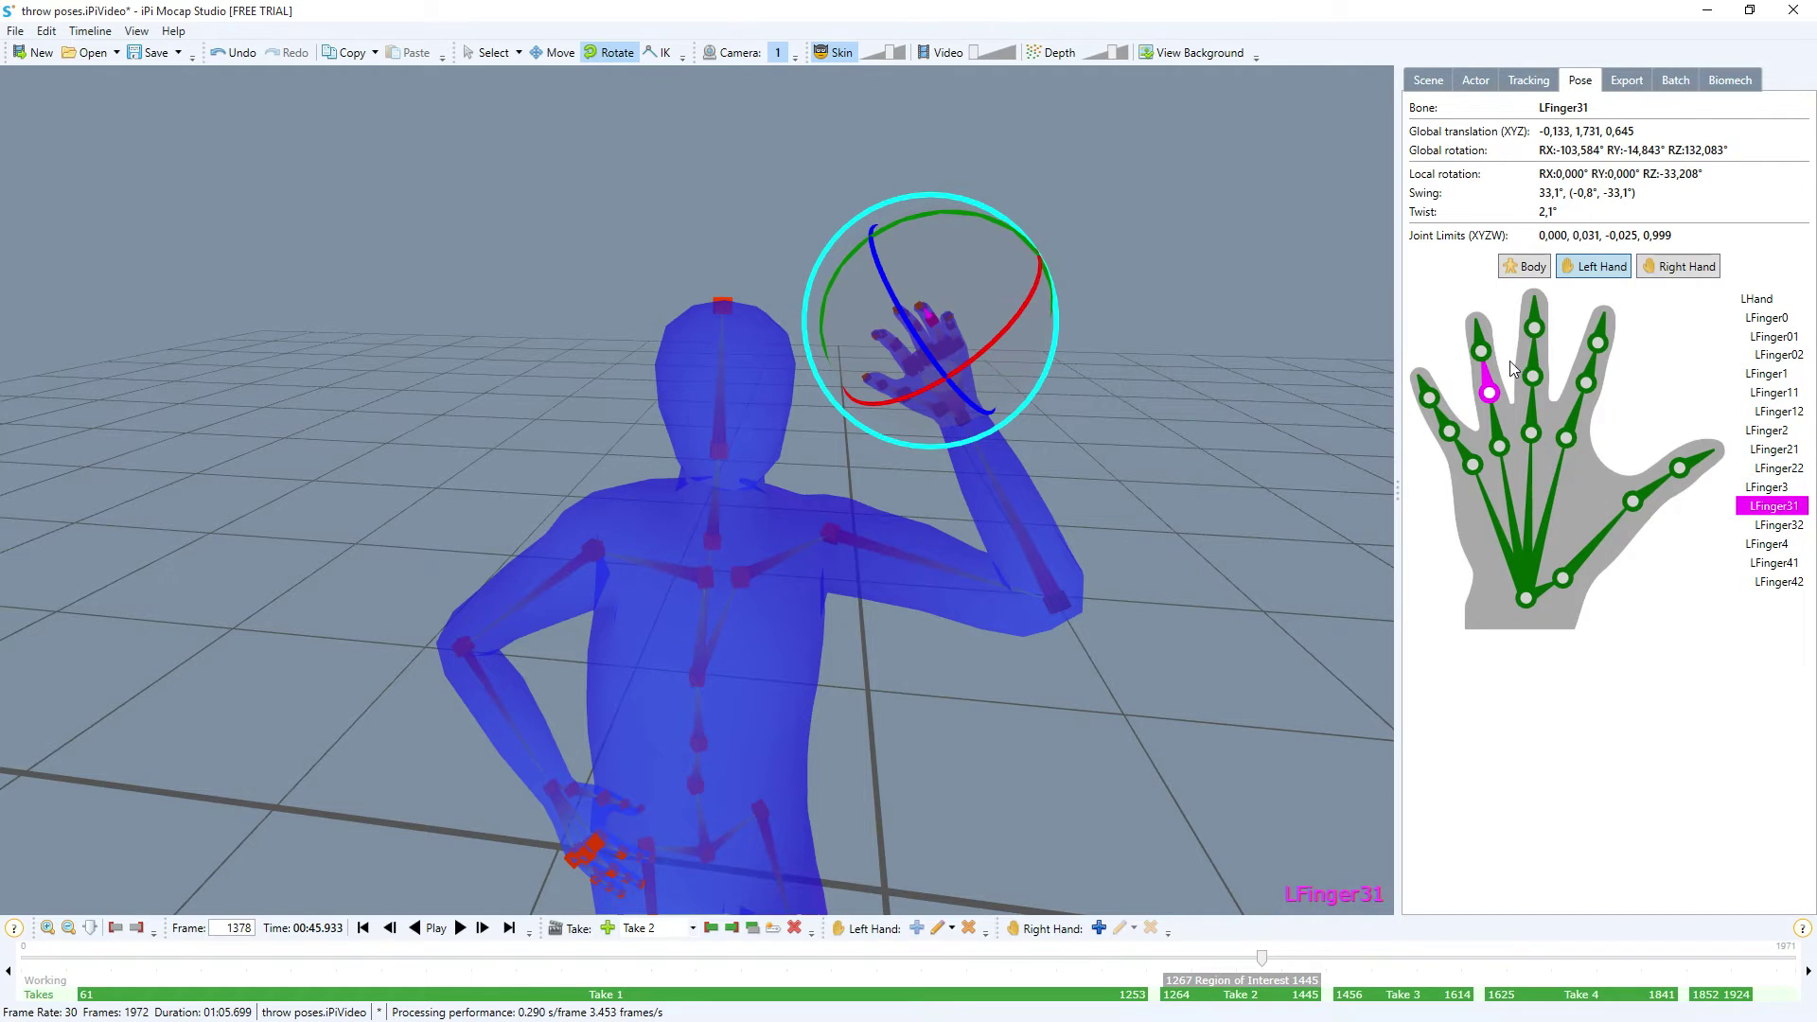
{"action": "left_click", "coordinate": [894, 317]}
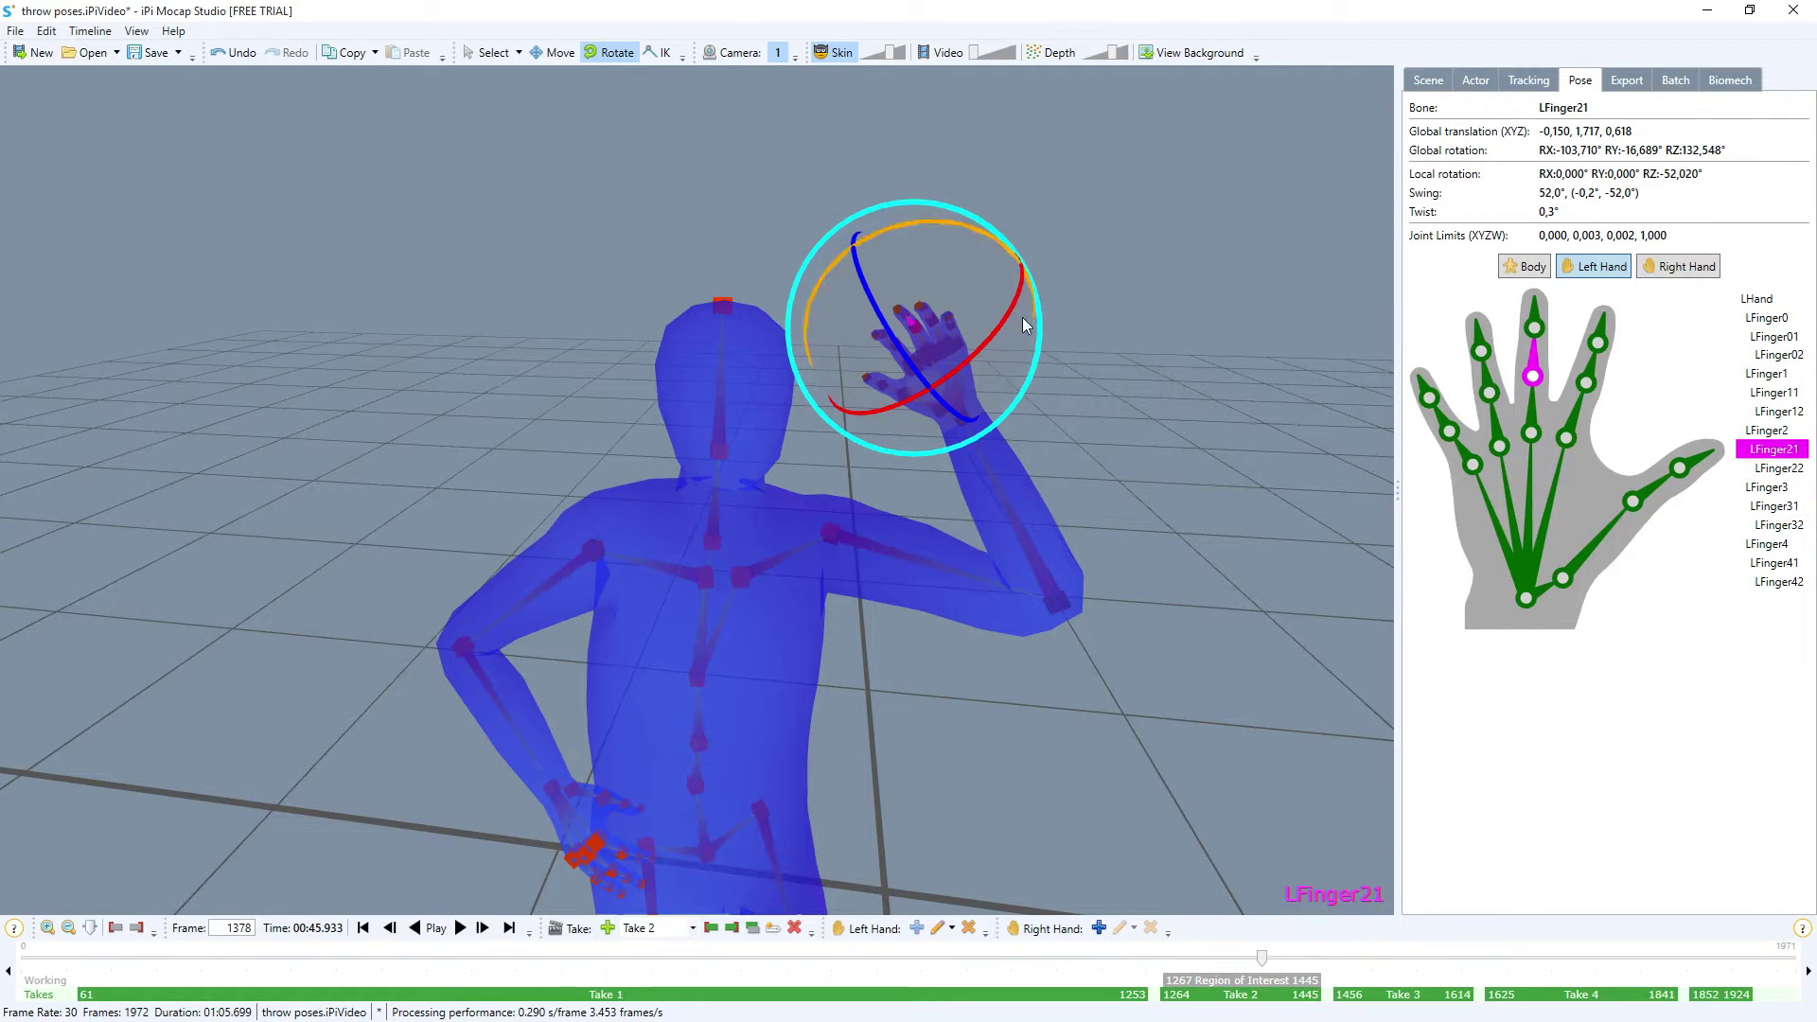
{"action": "left_click", "coordinate": [1586, 381]}
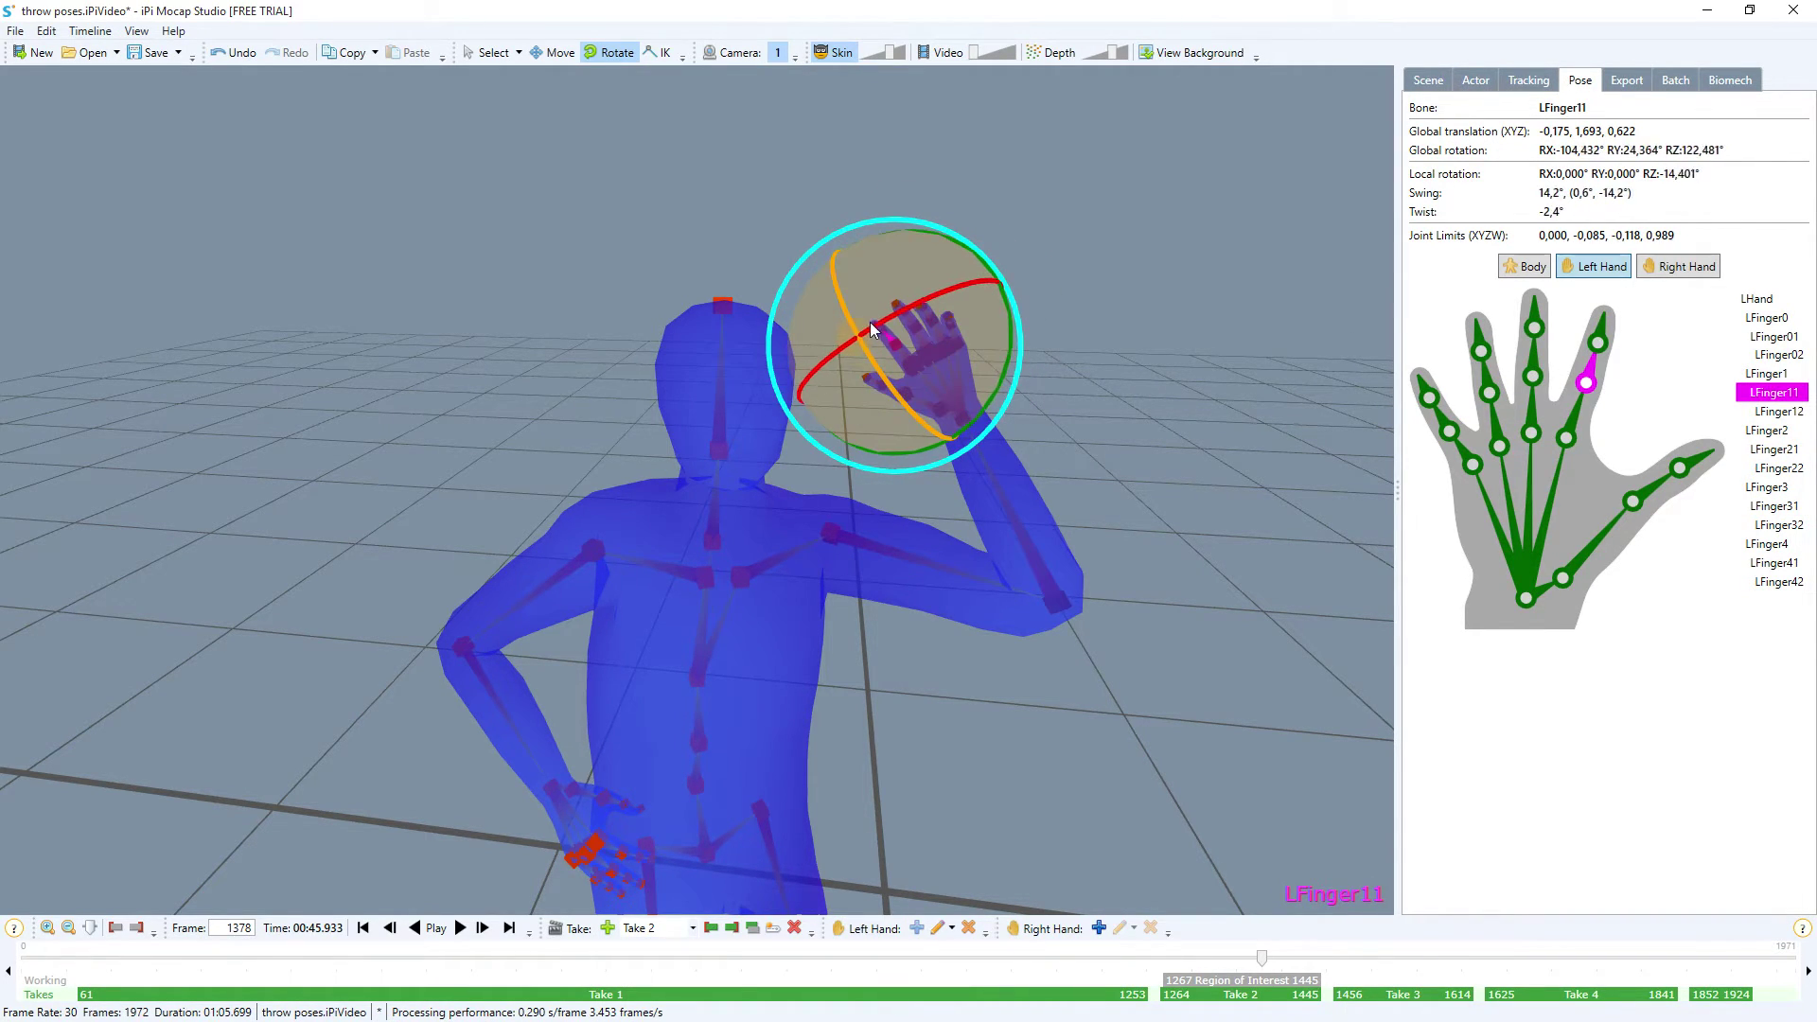
{"action": "left_click", "coordinate": [1445, 405]}
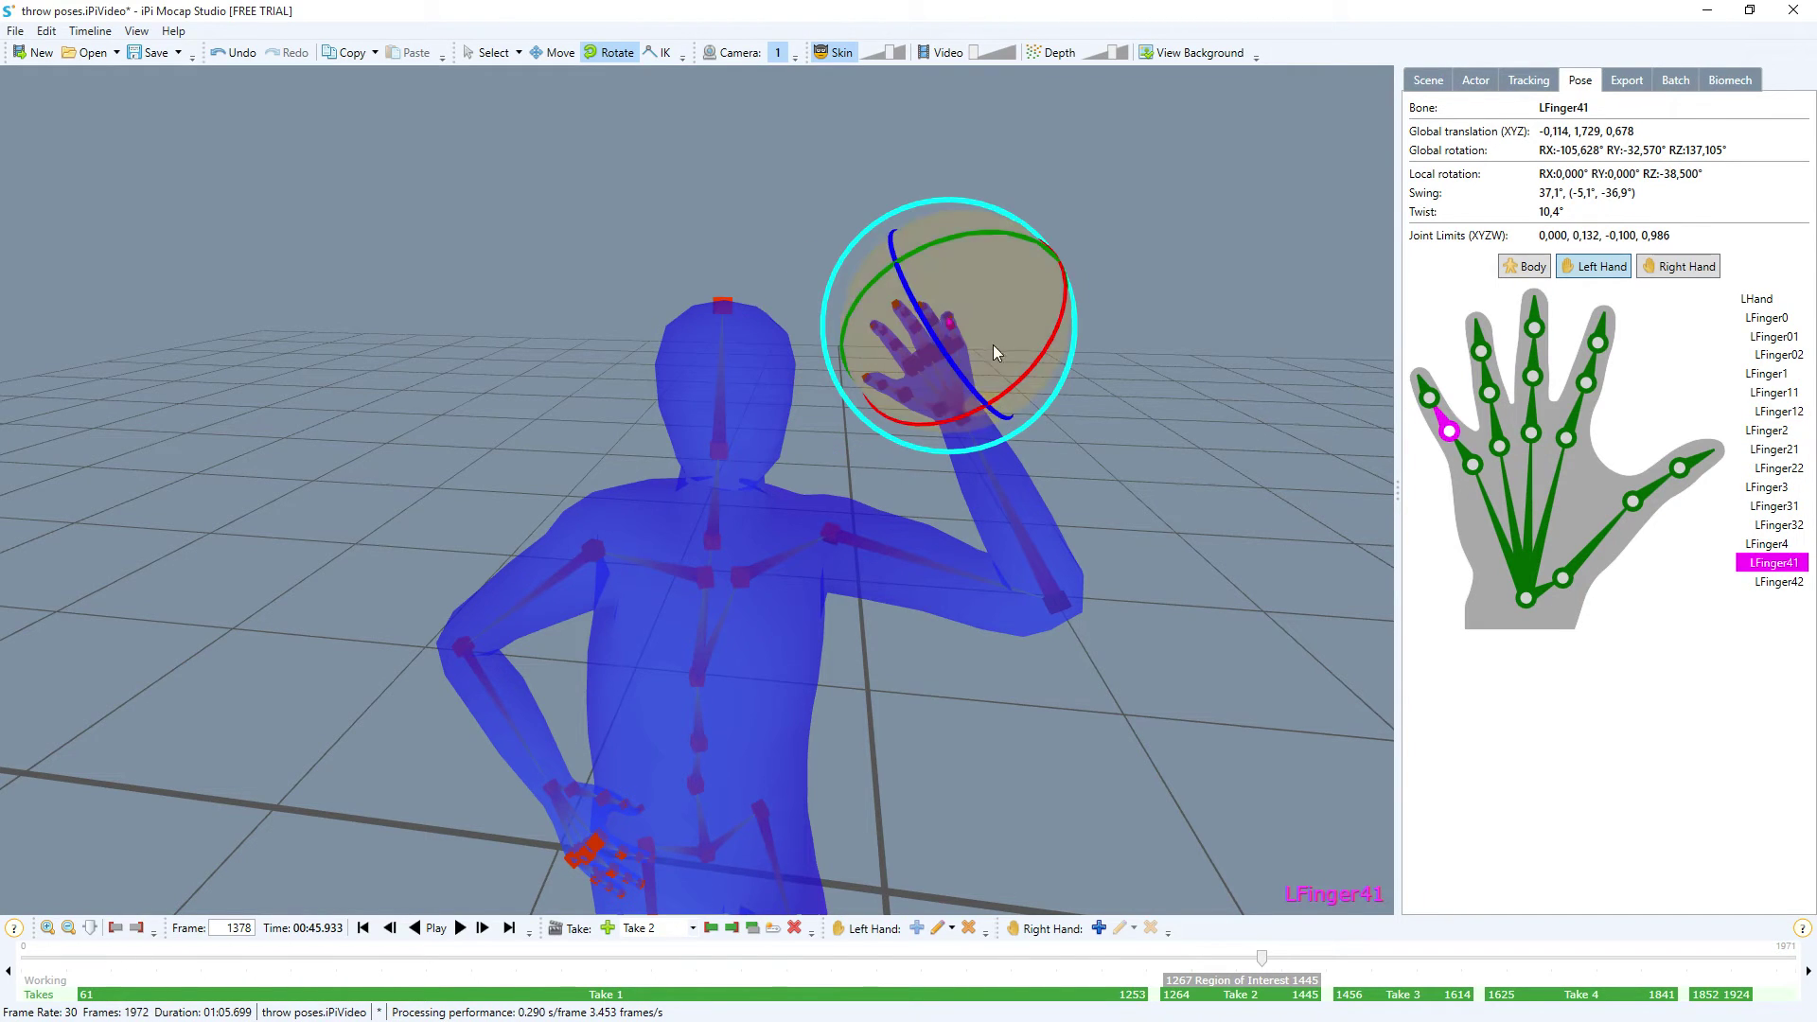
{"action": "left_click_drag", "start_coordinate": [988, 348], "coordinate": [907, 315]}
Step: Step through the next few frames and view the hand from a low angle
{"action": "key", "text": "Right"}
{"action": "key", "text": "Right"}
{"action": "key", "text": "Right"}
{"action": "key", "text": "Right"}
{"action": "key", "text": "Right"}
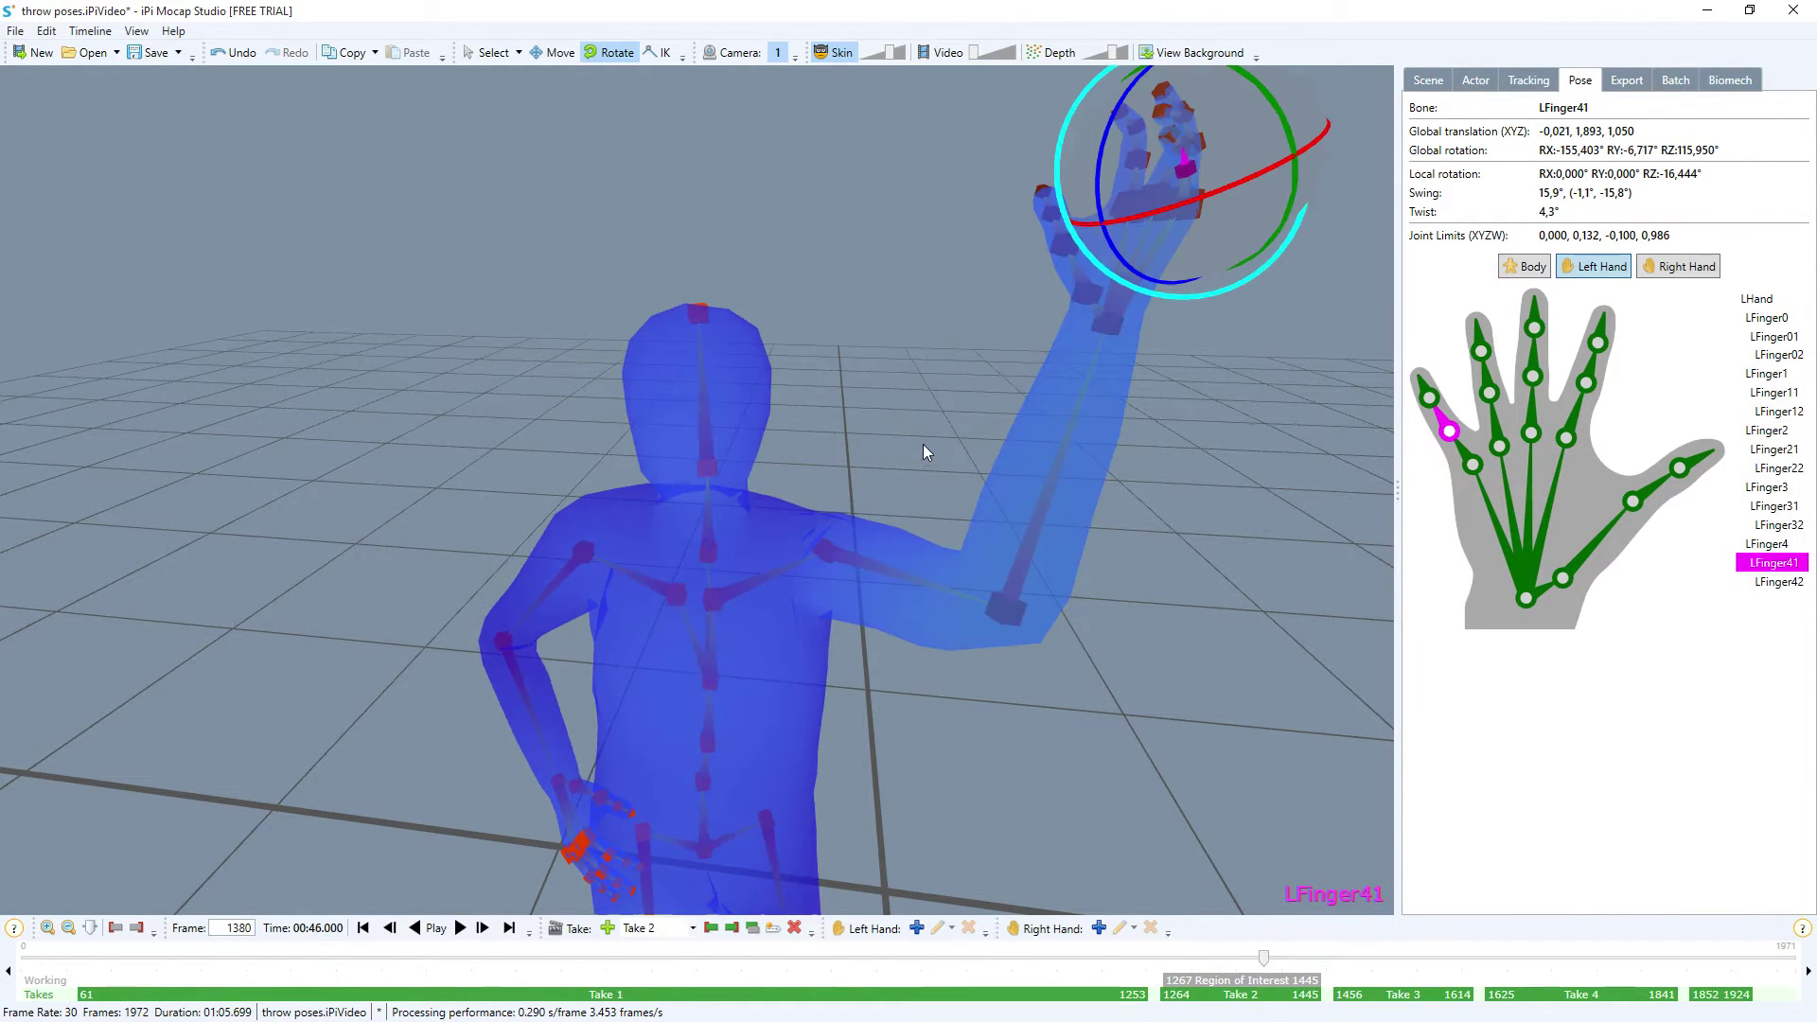
{"action": "scroll", "coordinate": [885, 434], "scroll_direction": "down", "scroll_amount": 5}
{"action": "key", "text": "Right"}
{"action": "key", "text": "Right"}
{"action": "key", "text": "Right"}
{"action": "key", "text": "Right"}
{"action": "key", "text": "Right"}
{"action": "key", "text": "Right"}
{"action": "key", "text": "Right"}
{"action": "key", "text": "Right"}
{"action": "key", "text": "Right"}
{"action": "key", "text": "Right"}
{"action": "right_click_drag", "start_coordinate": [632, 713], "coordinate": [712, 530]}
Step: Play Take 2 from the region-of-interest start, pause at frame 1327, and deselect the finger bone
{"action": "left_click", "coordinate": [1165, 974]}
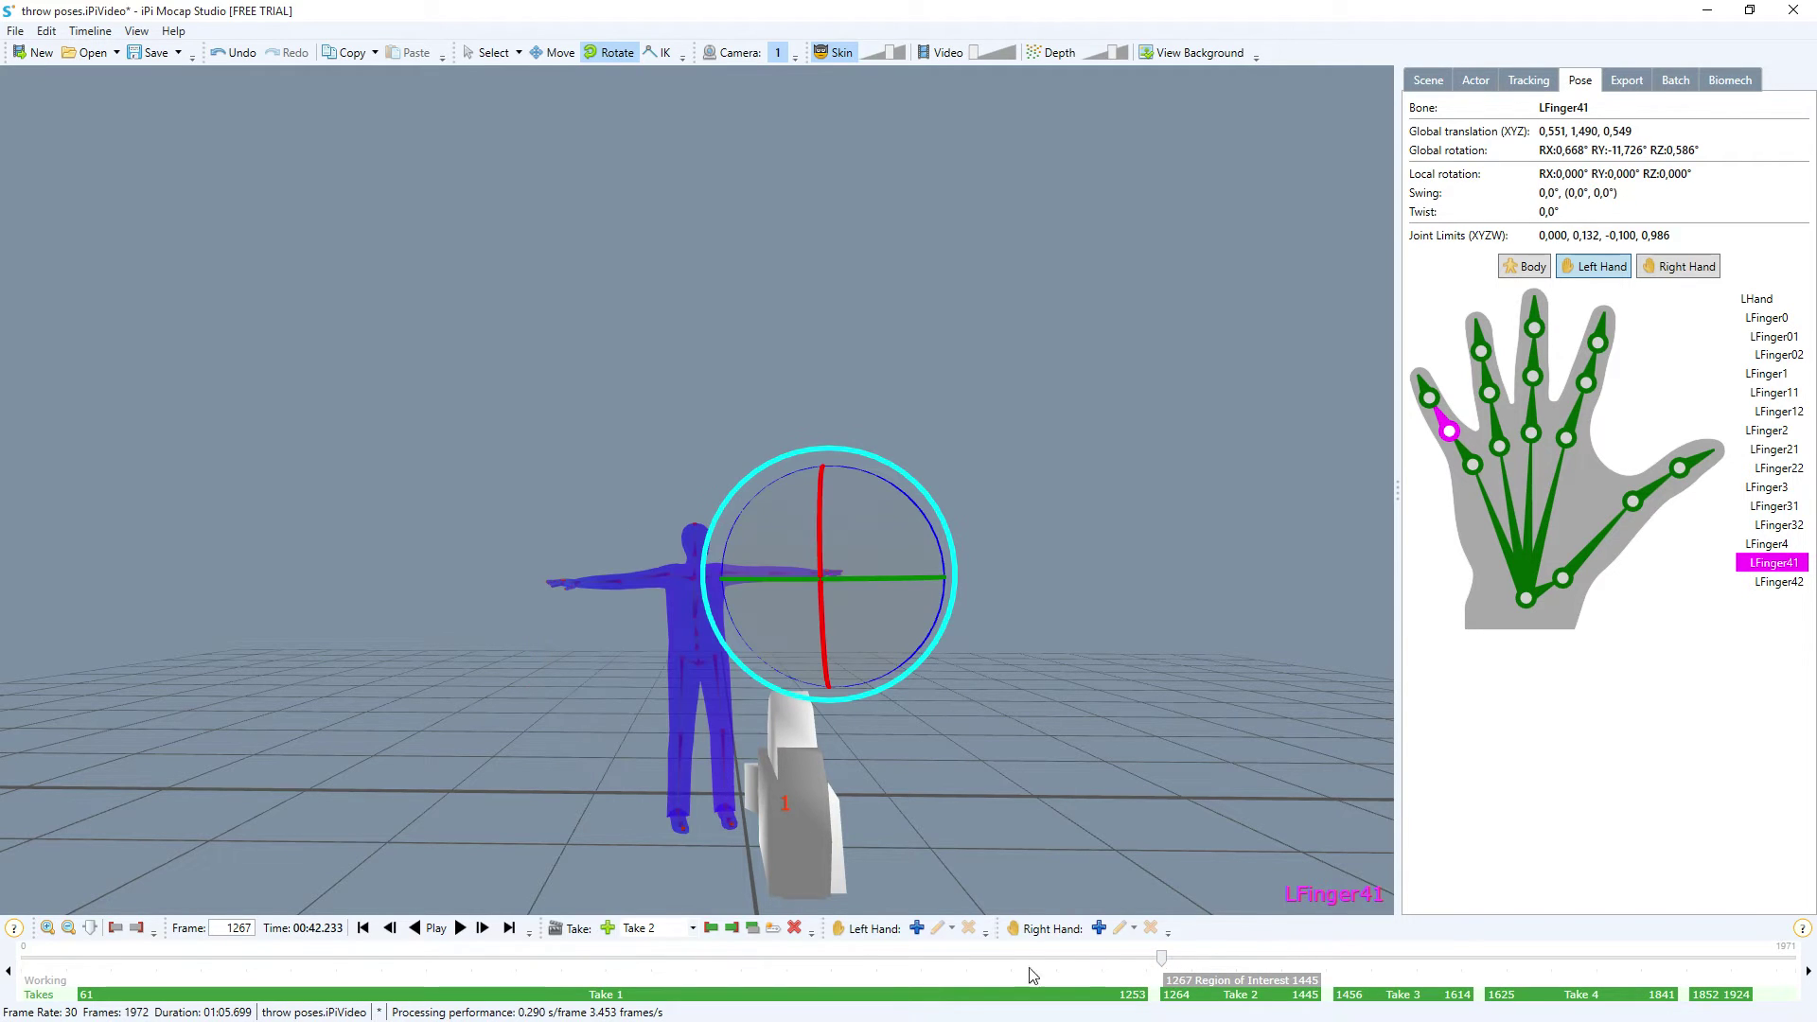
{"action": "left_click", "coordinate": [437, 927]}
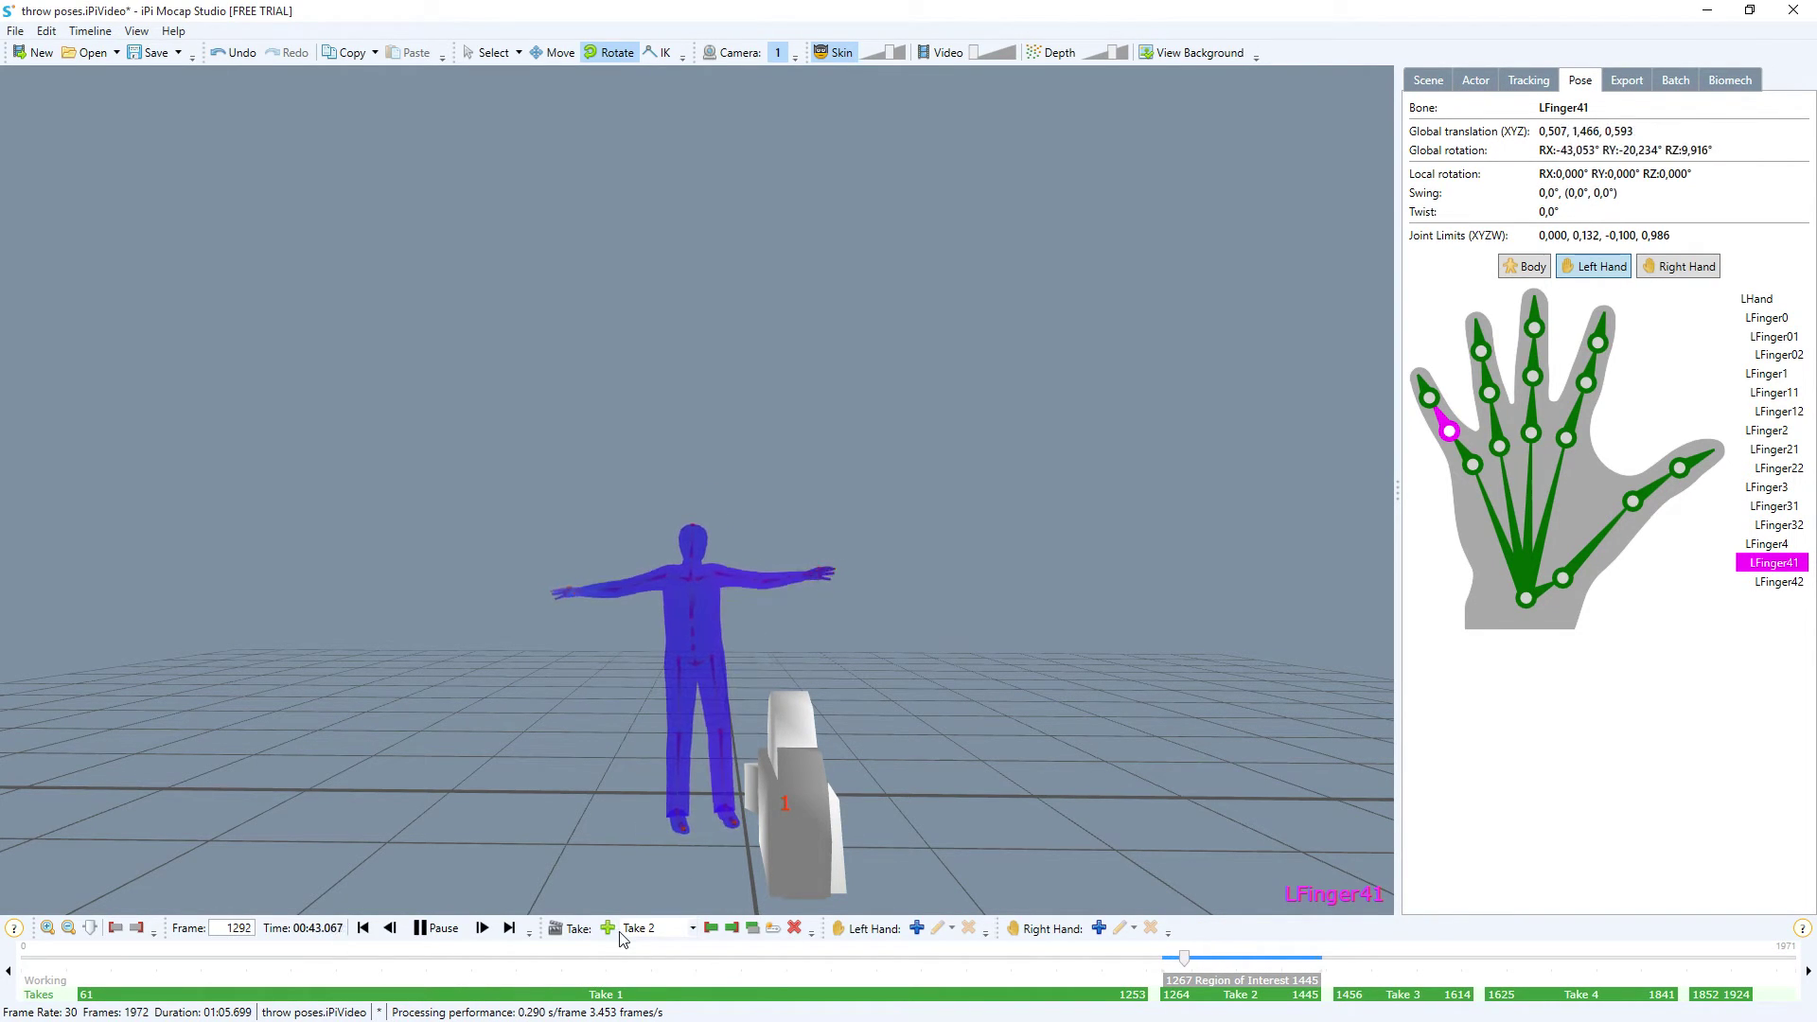
{"action": "left_click", "coordinate": [441, 933]}
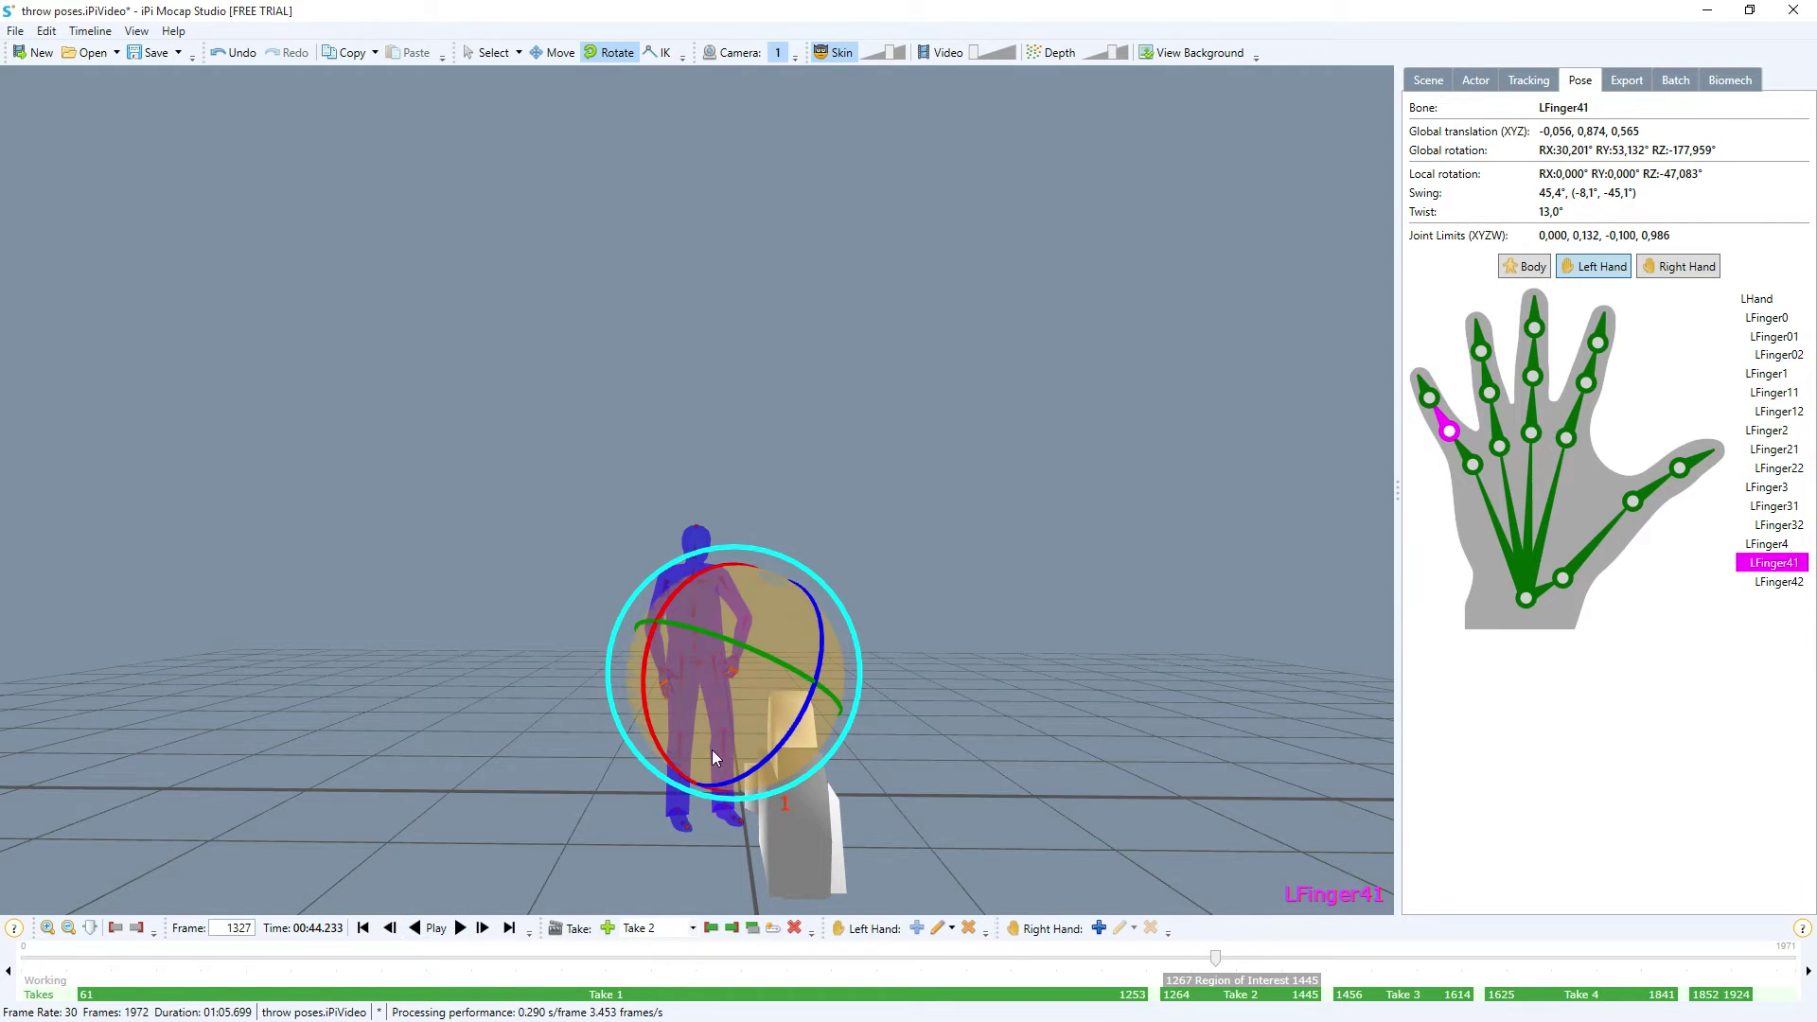
{"action": "left_click", "coordinate": [652, 627]}
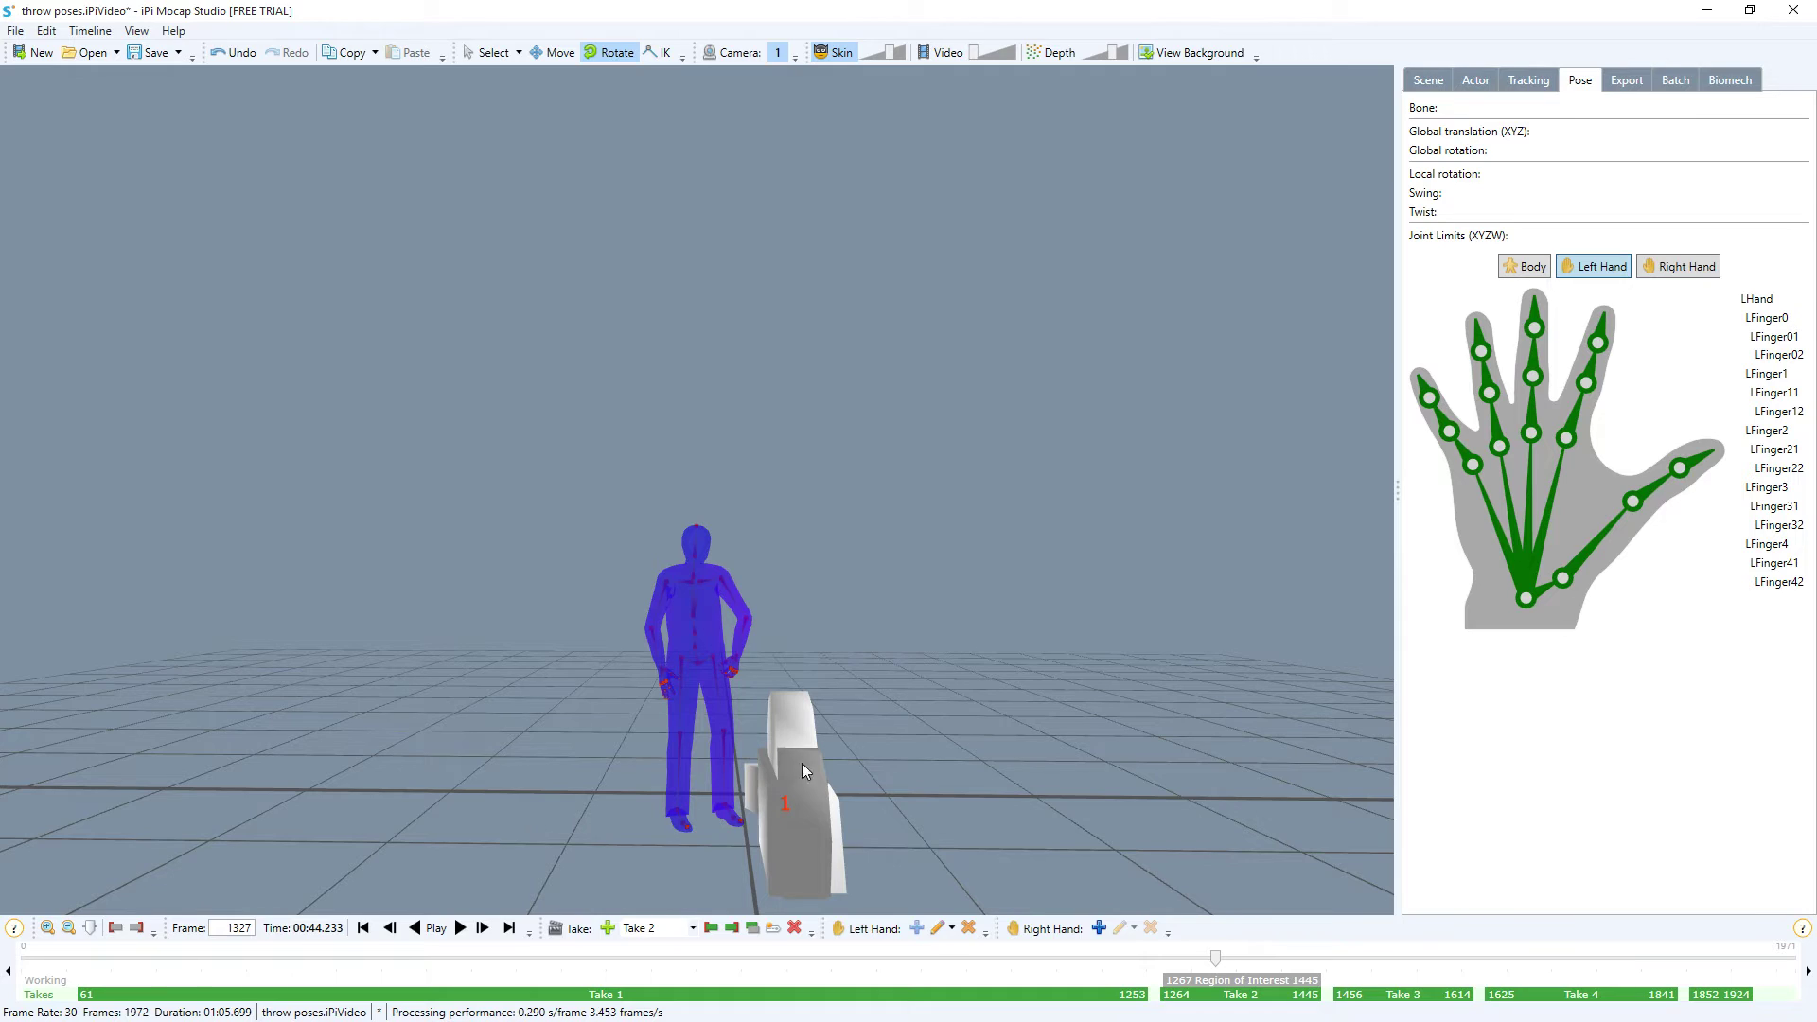
{"action": "left_click", "coordinate": [700, 606]}
Step: Set Mike.fbx as the target character and frame it beside the actor
{"action": "left_click", "coordinate": [15, 30]}
{"action": "mouse_move", "coordinate": [126, 201]}
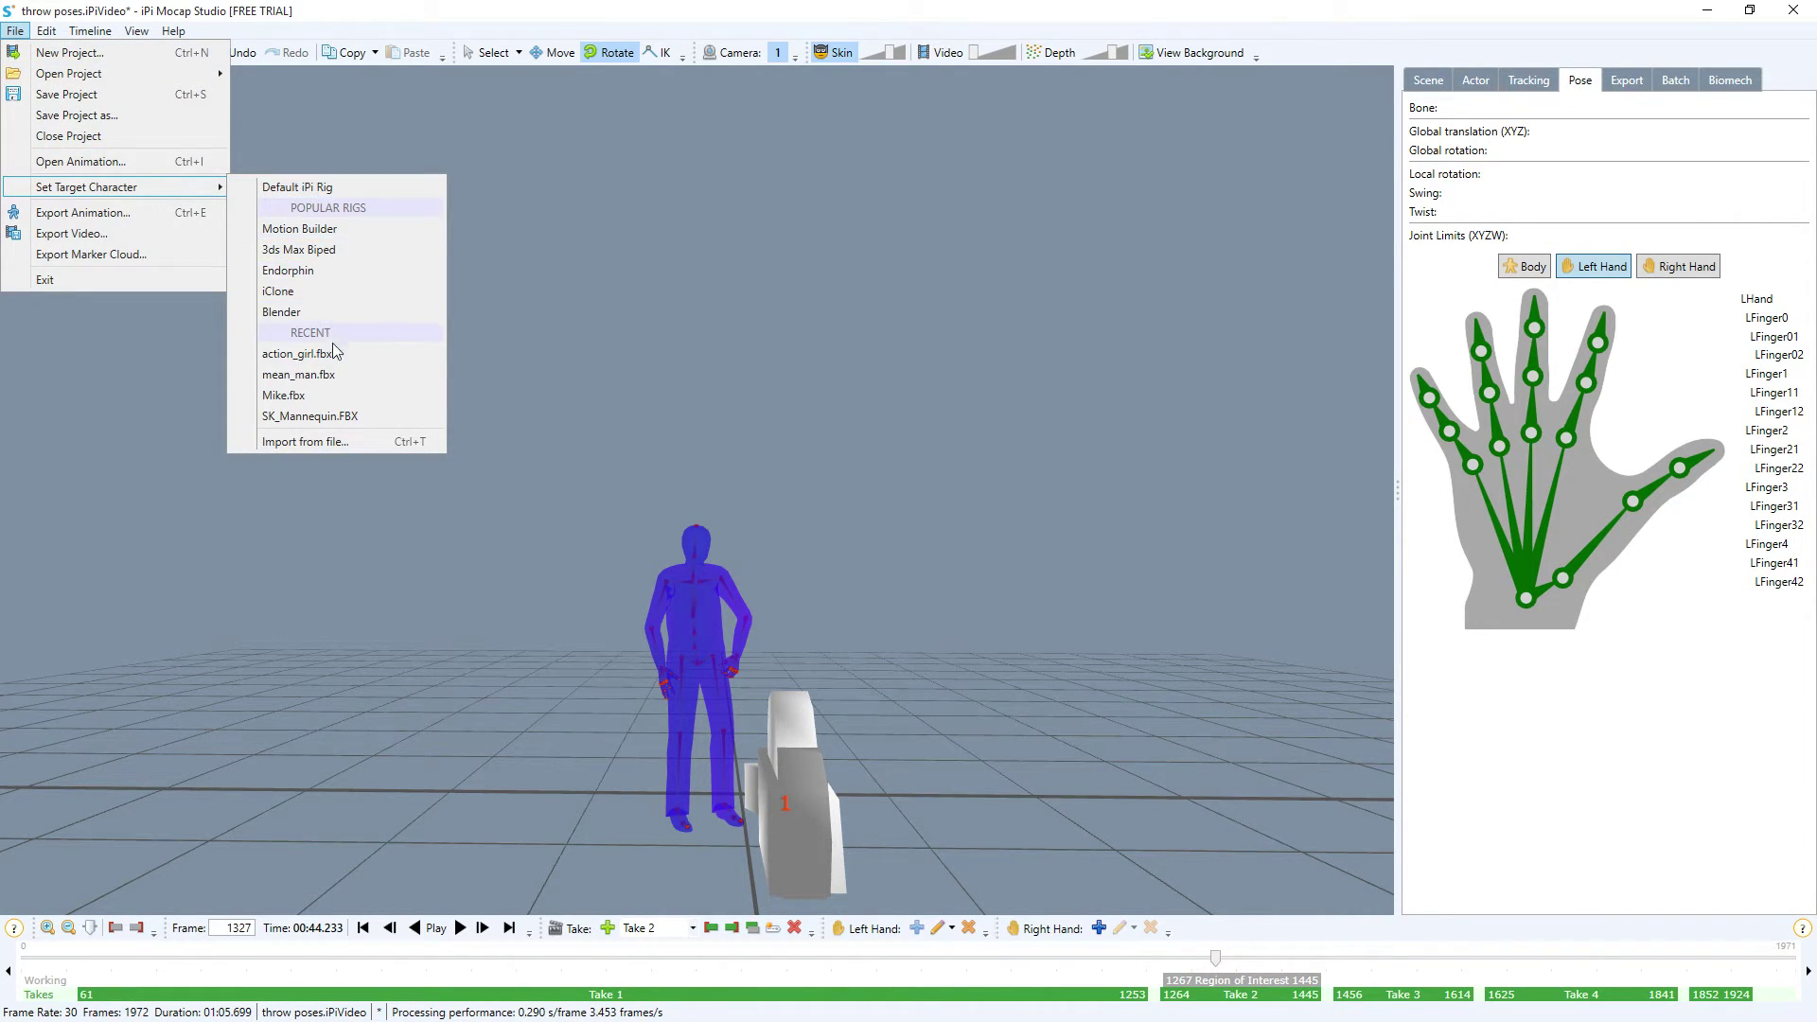
{"action": "left_click", "coordinate": [308, 395]}
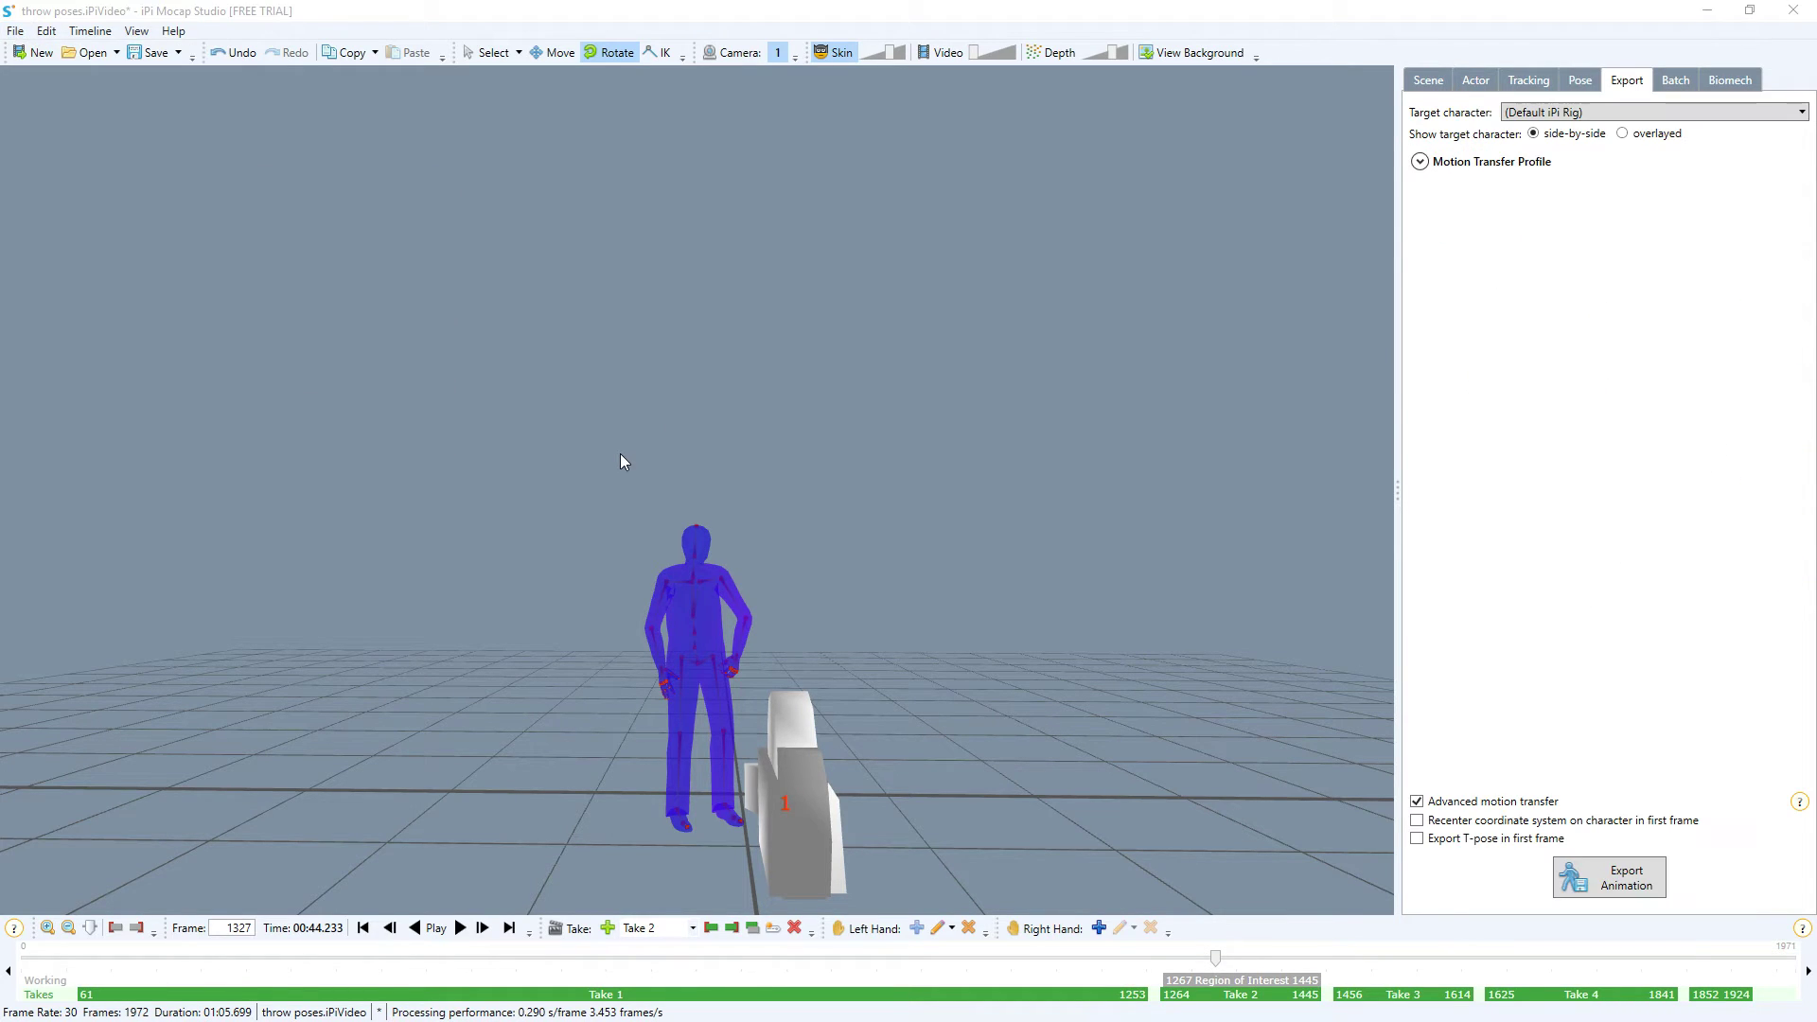
{"action": "scroll", "coordinate": [754, 541], "scroll_direction": "up", "scroll_amount": 2}
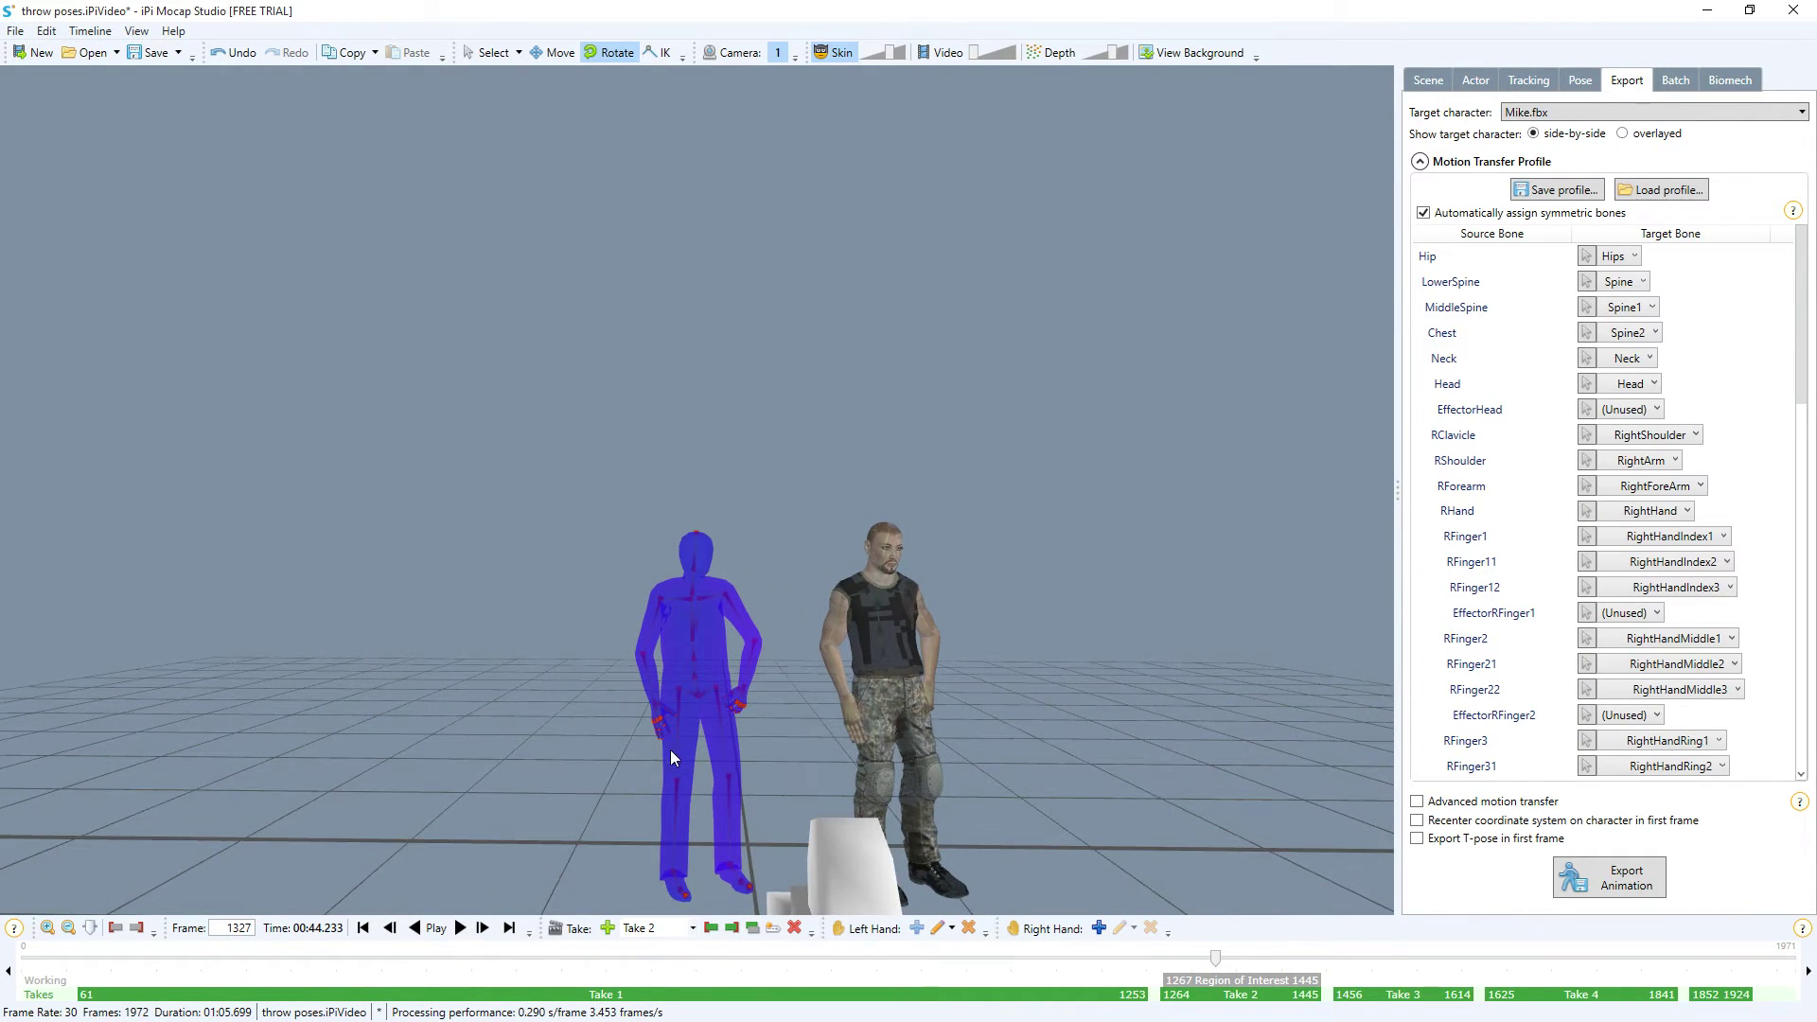
{"action": "scroll", "coordinate": [923, 651], "scroll_direction": "up", "scroll_amount": 2}
{"action": "middle_click_drag", "start_coordinate": [827, 654], "coordinate": [606, 547]}
{"action": "scroll", "coordinate": [752, 555], "scroll_direction": "up", "scroll_amount": 3}
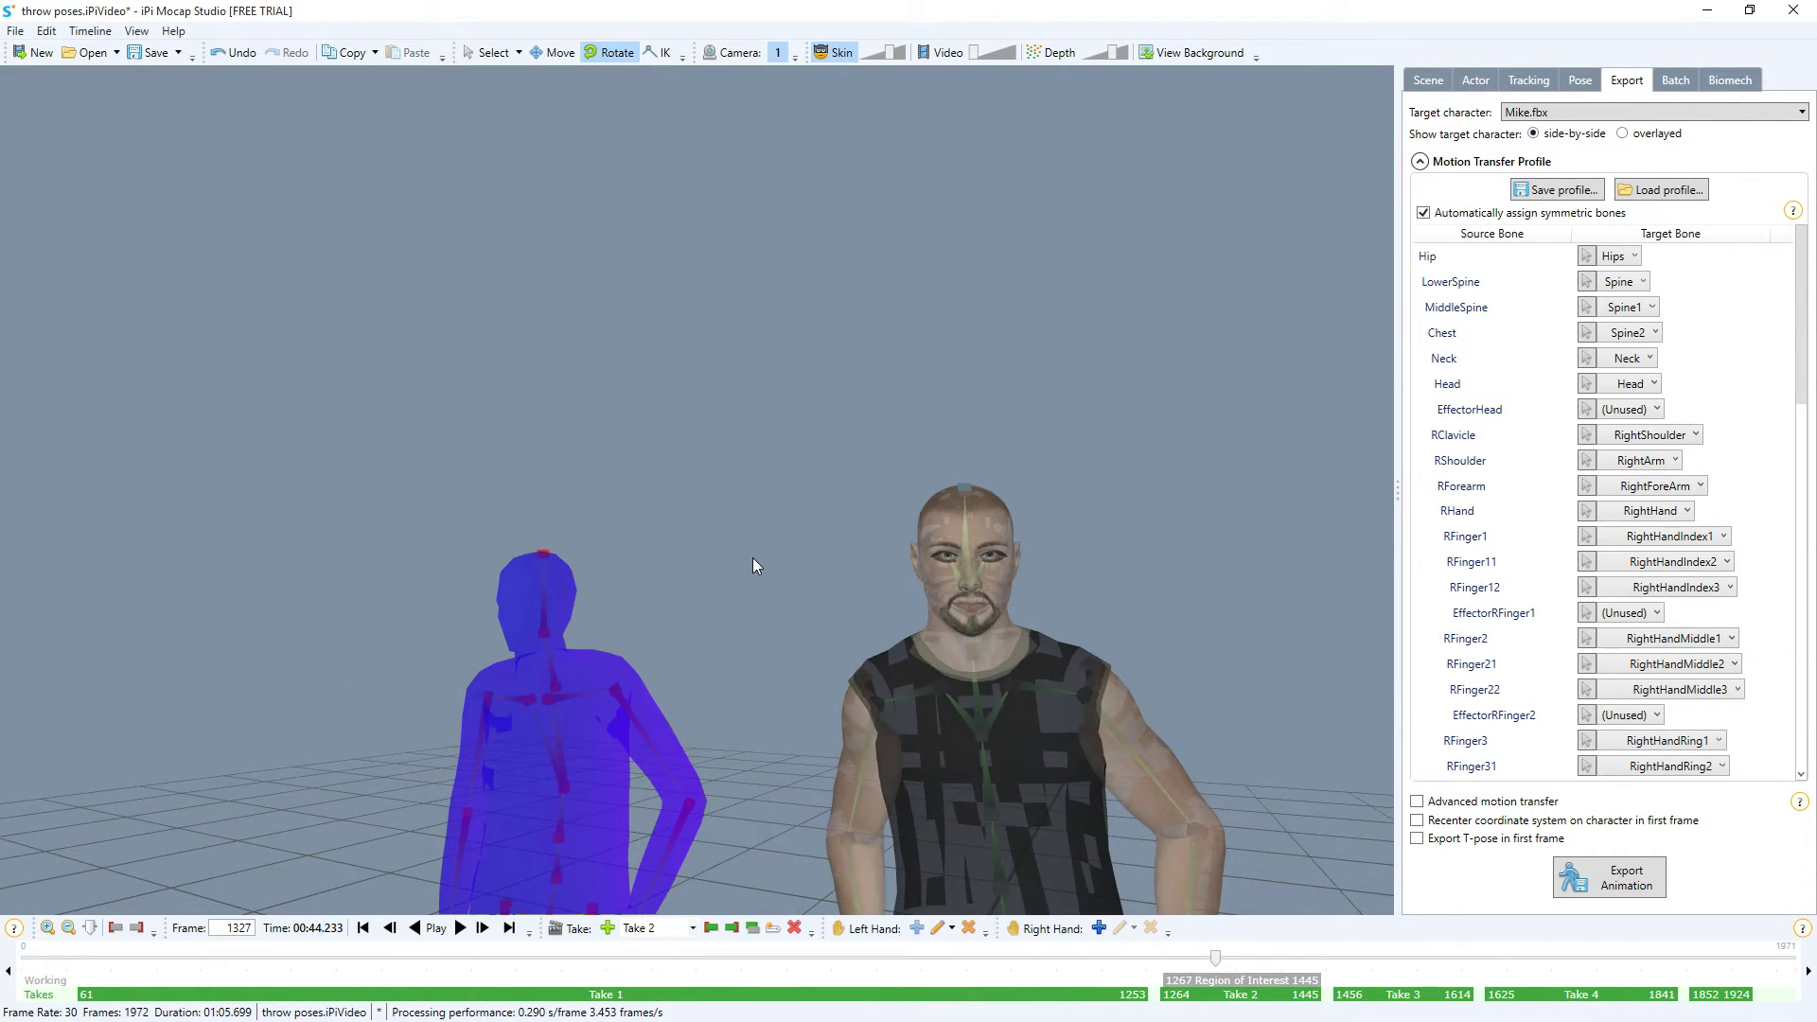
{"action": "scroll", "coordinate": [753, 559], "scroll_direction": "down", "scroll_amount": 2}
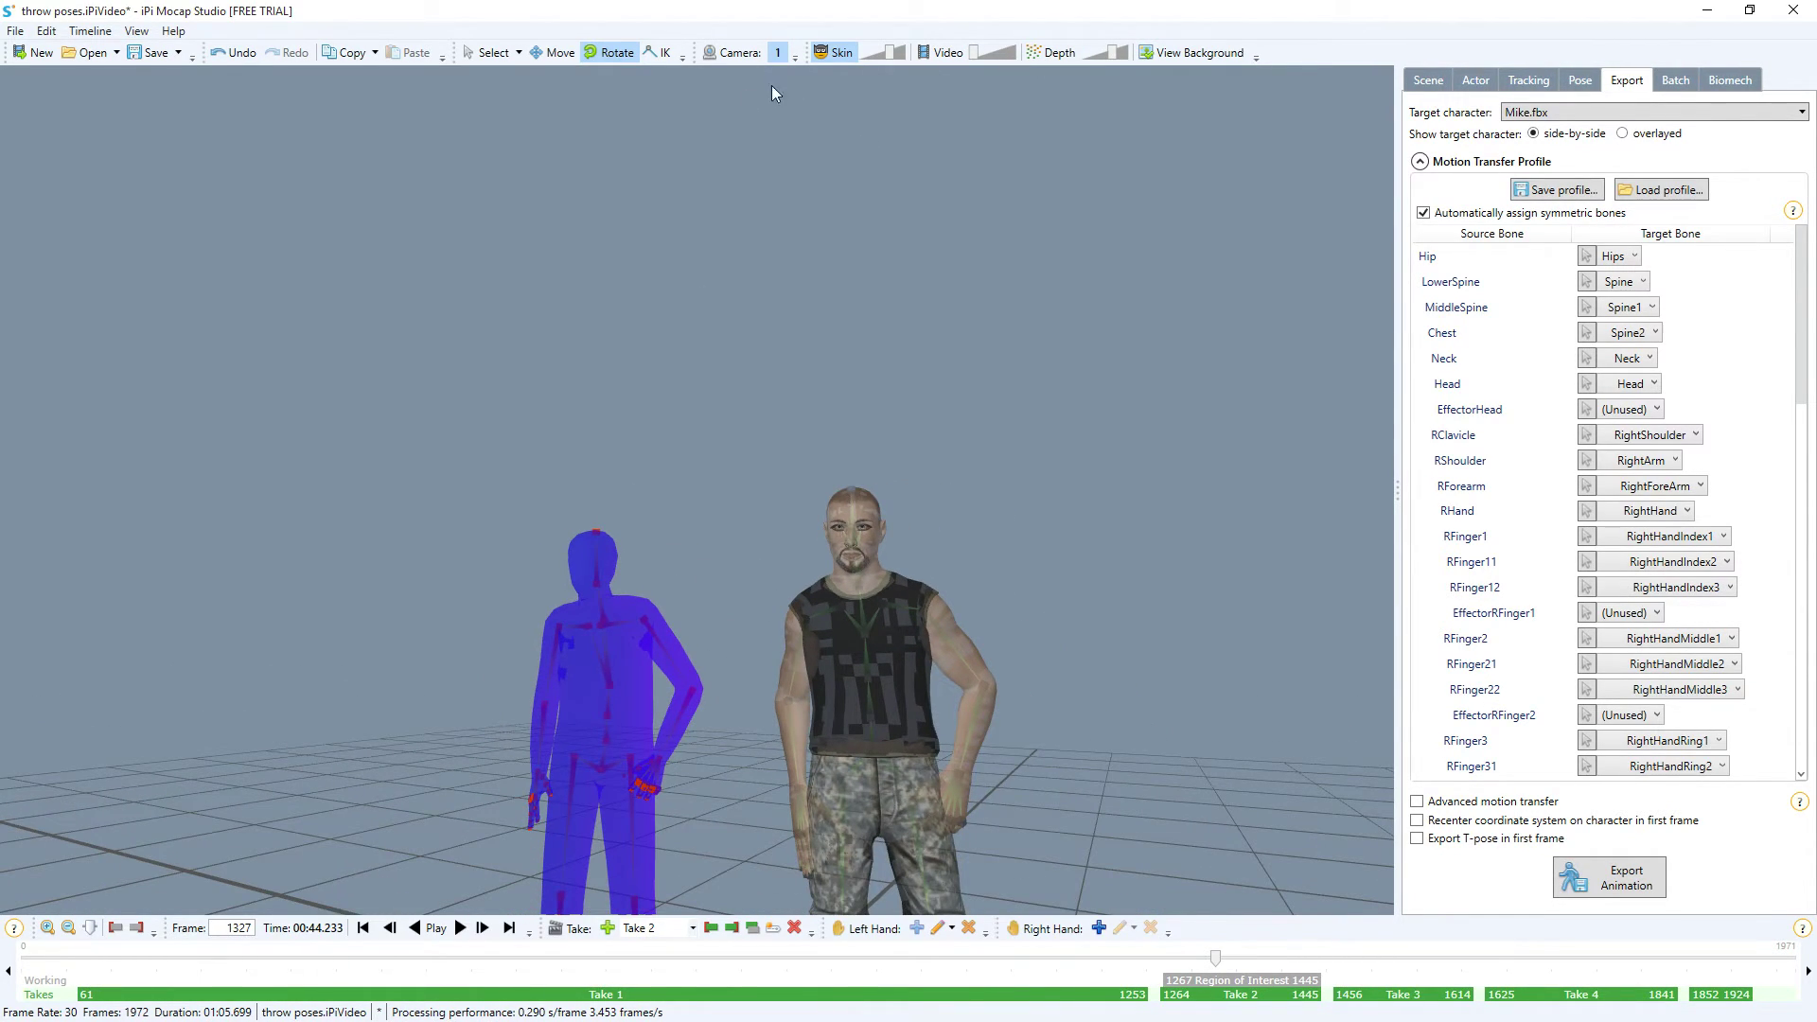
Step: Turn off the actor's skin so it shows as a bare skeleton
{"action": "left_click", "coordinate": [842, 53]}
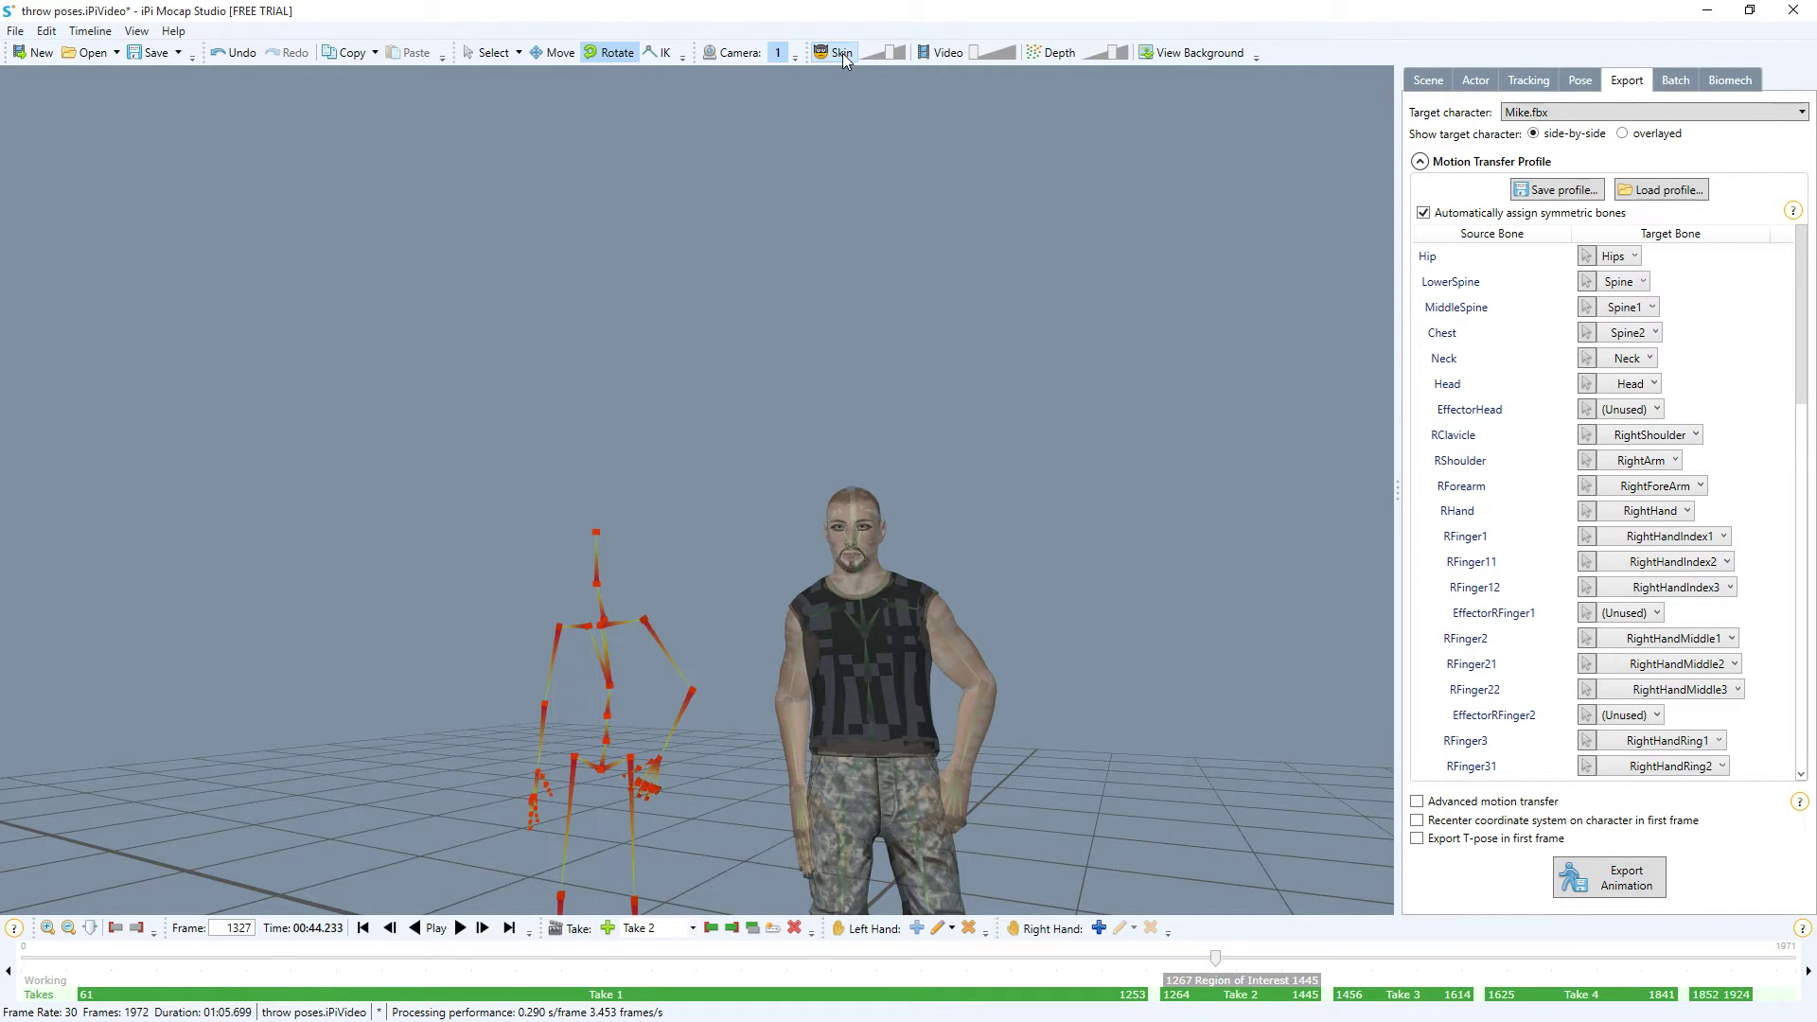
{"action": "right_click_drag", "start_coordinate": [653, 237], "coordinate": [616, 426]}
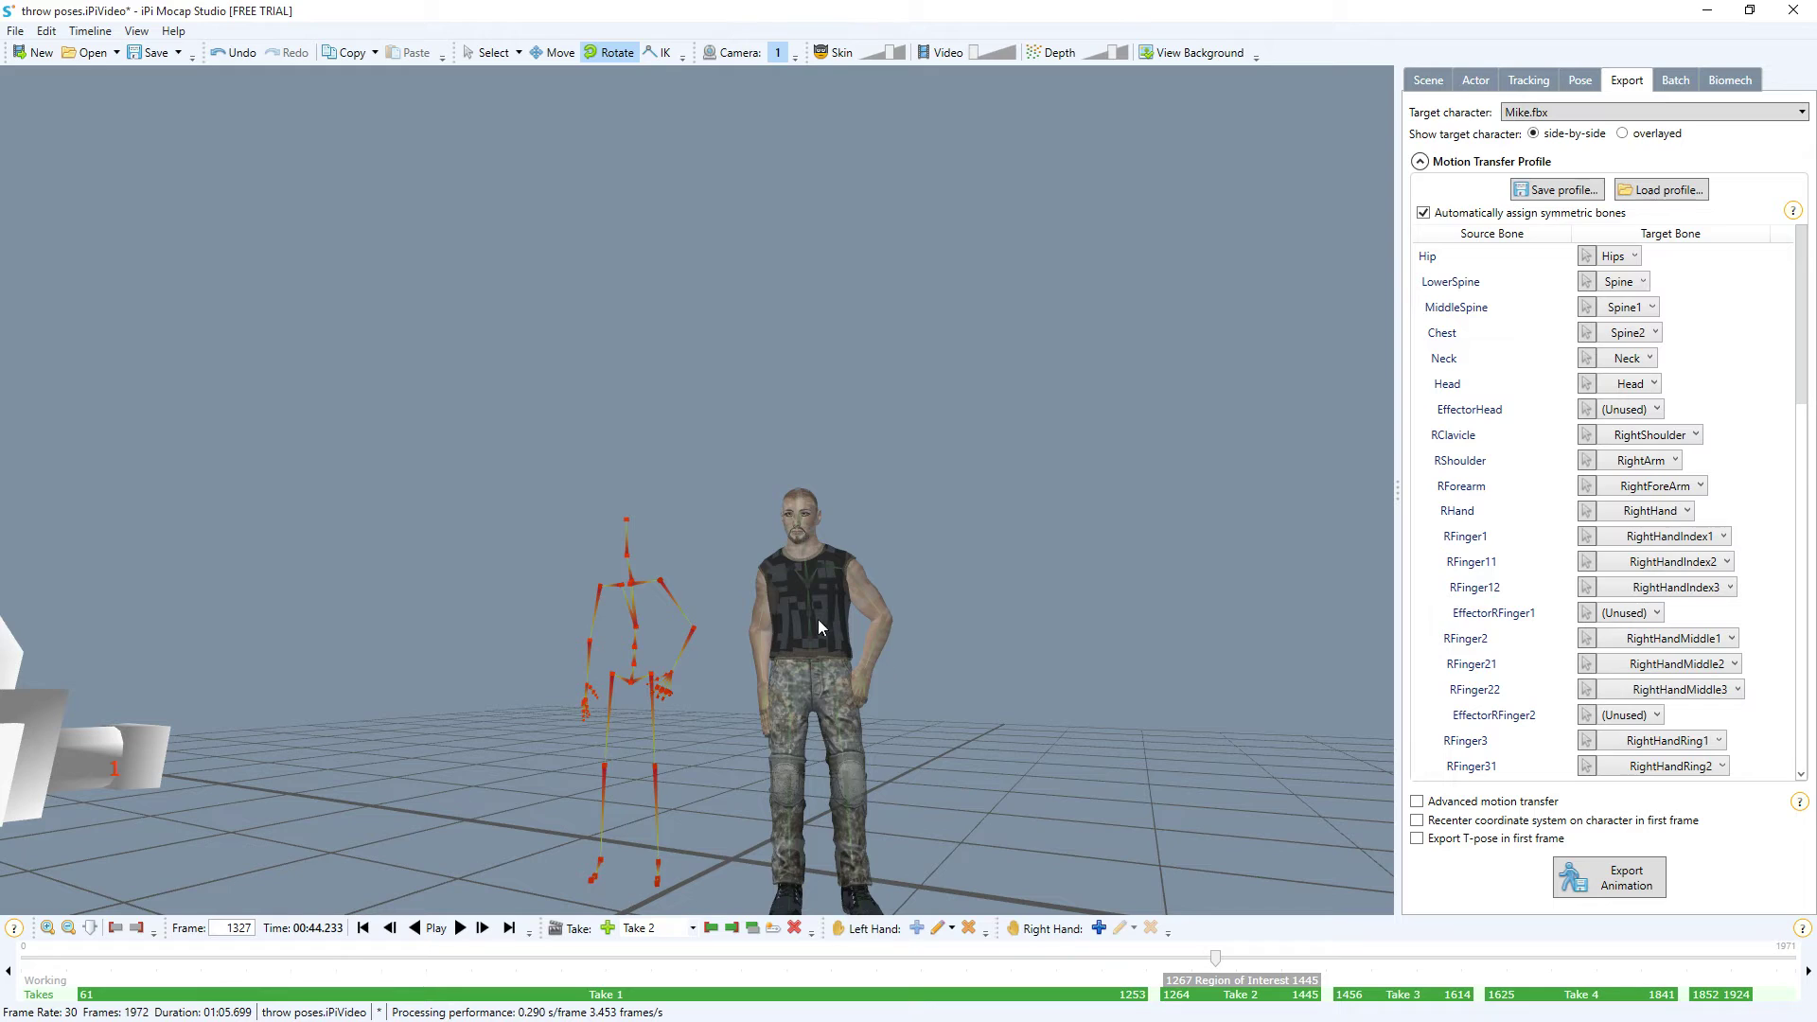
{"action": "right_click_drag", "start_coordinate": [816, 626], "coordinate": [795, 684]}
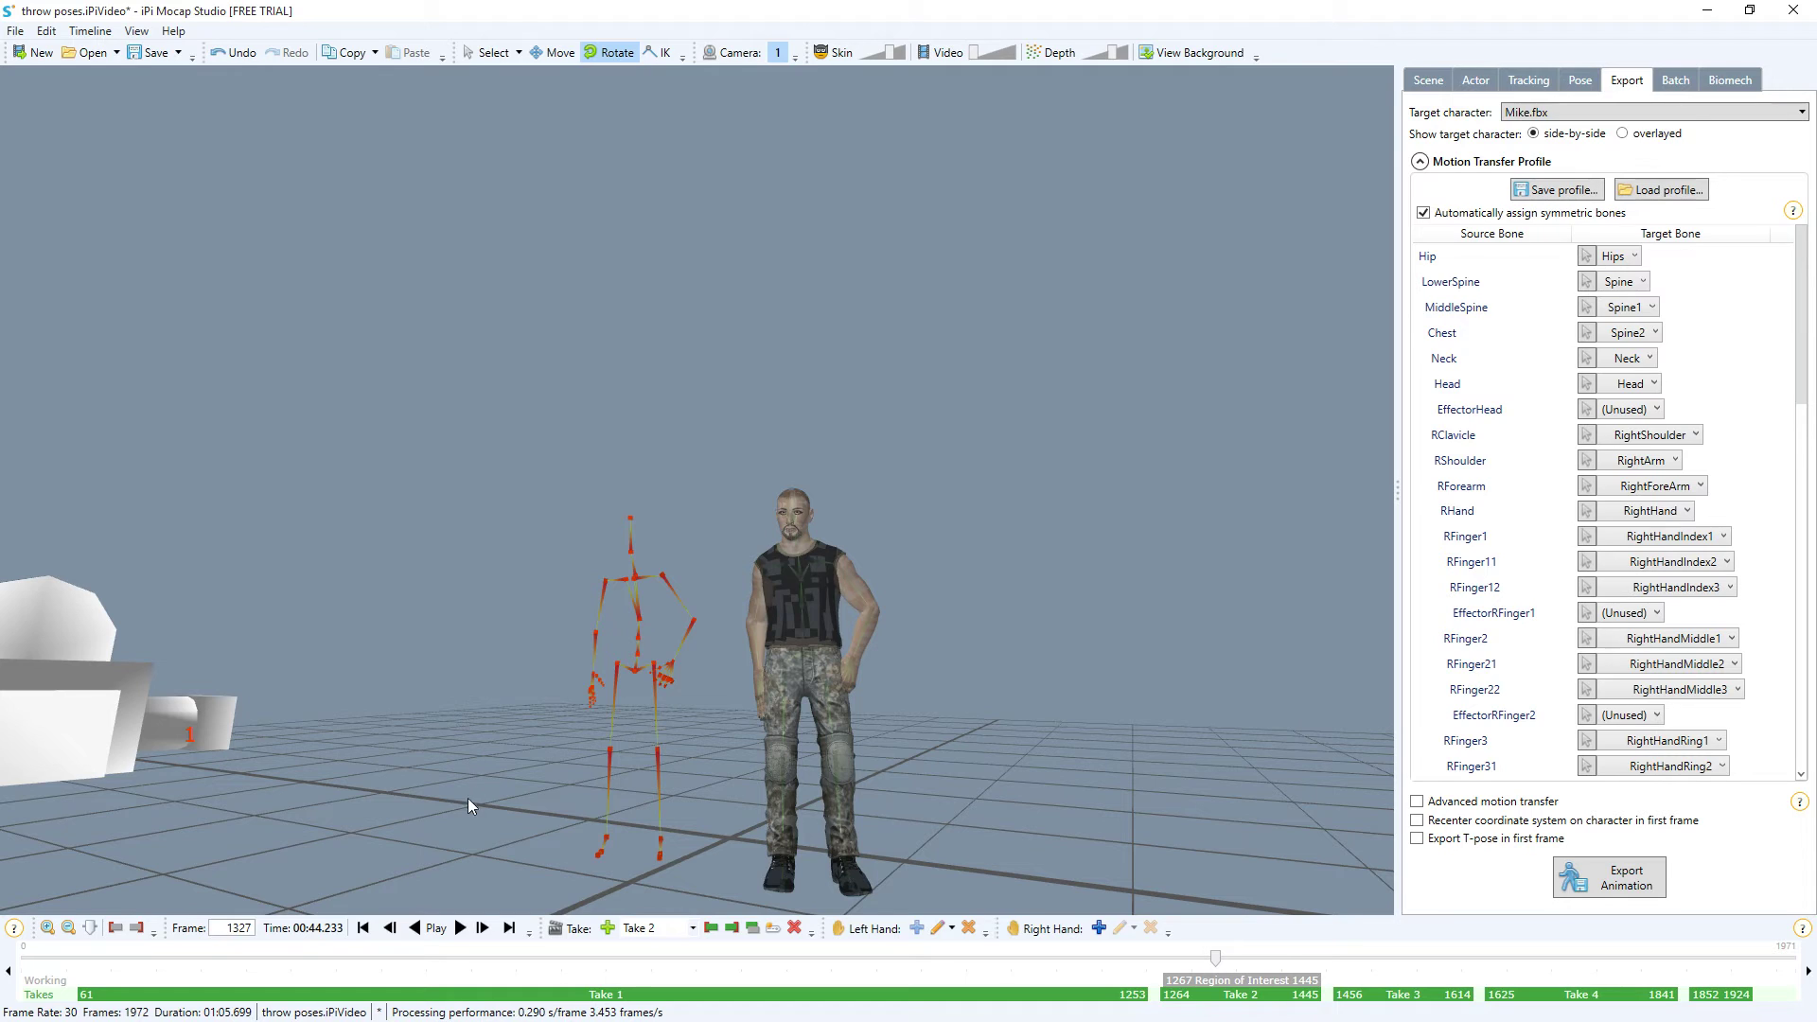
Step: Play the throw on Mike and the skeleton, pause at frame 1312, and zoom in
{"action": "left_click", "coordinate": [462, 929]}
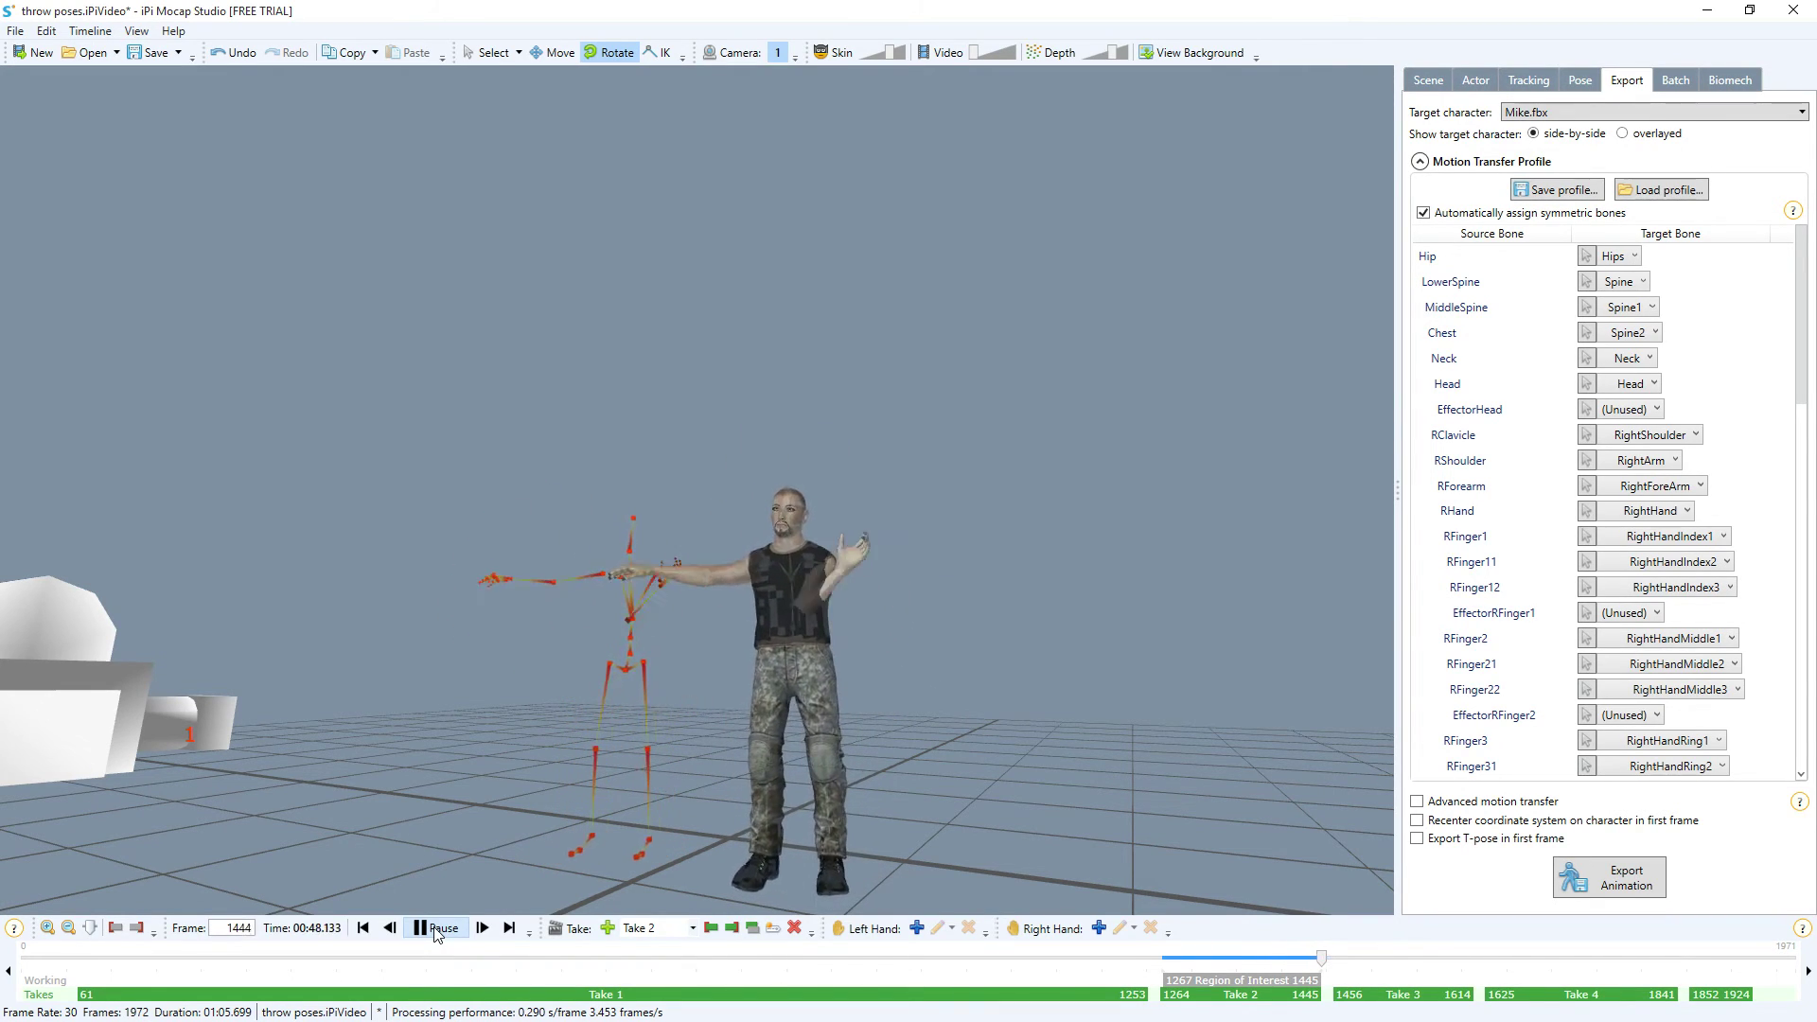
{"action": "left_click", "coordinate": [435, 930]}
{"action": "middle_click_drag", "start_coordinate": [850, 741], "coordinate": [666, 858]}
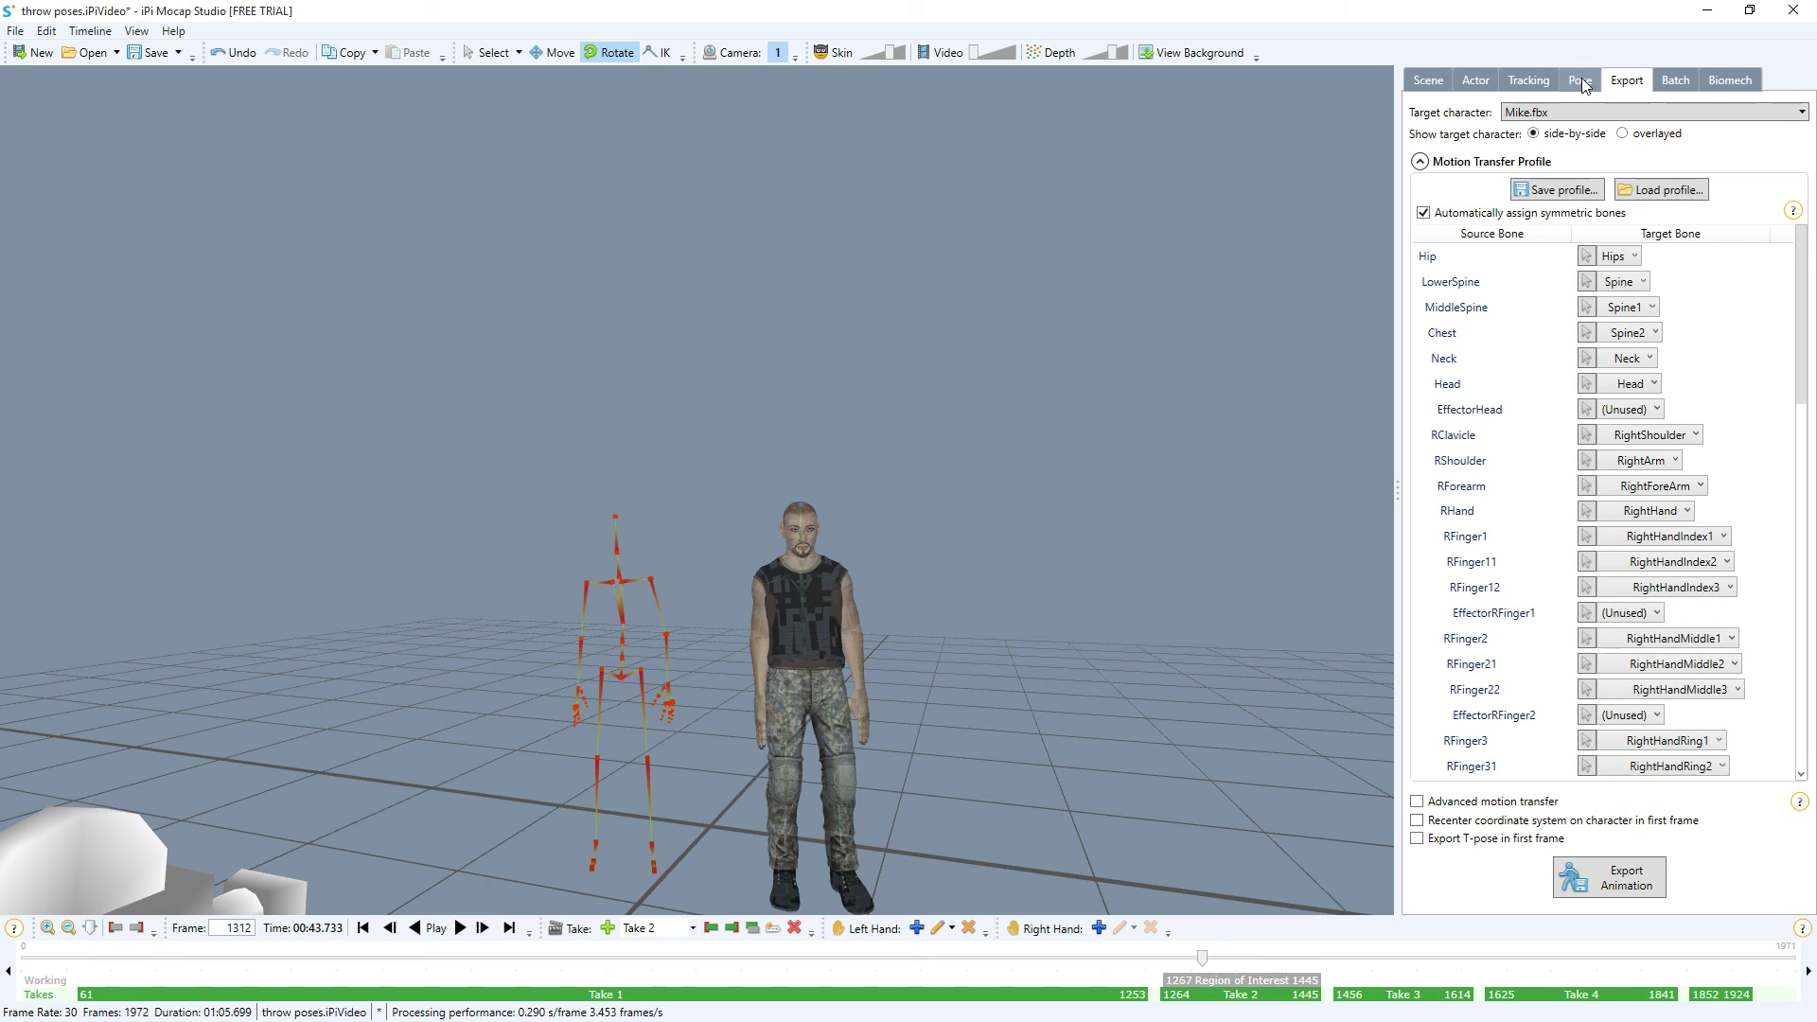
Step: Go to the Tracking tab and run Refine Forward on Take 2 from frame 1312
{"action": "left_click", "coordinate": [1420, 82]}
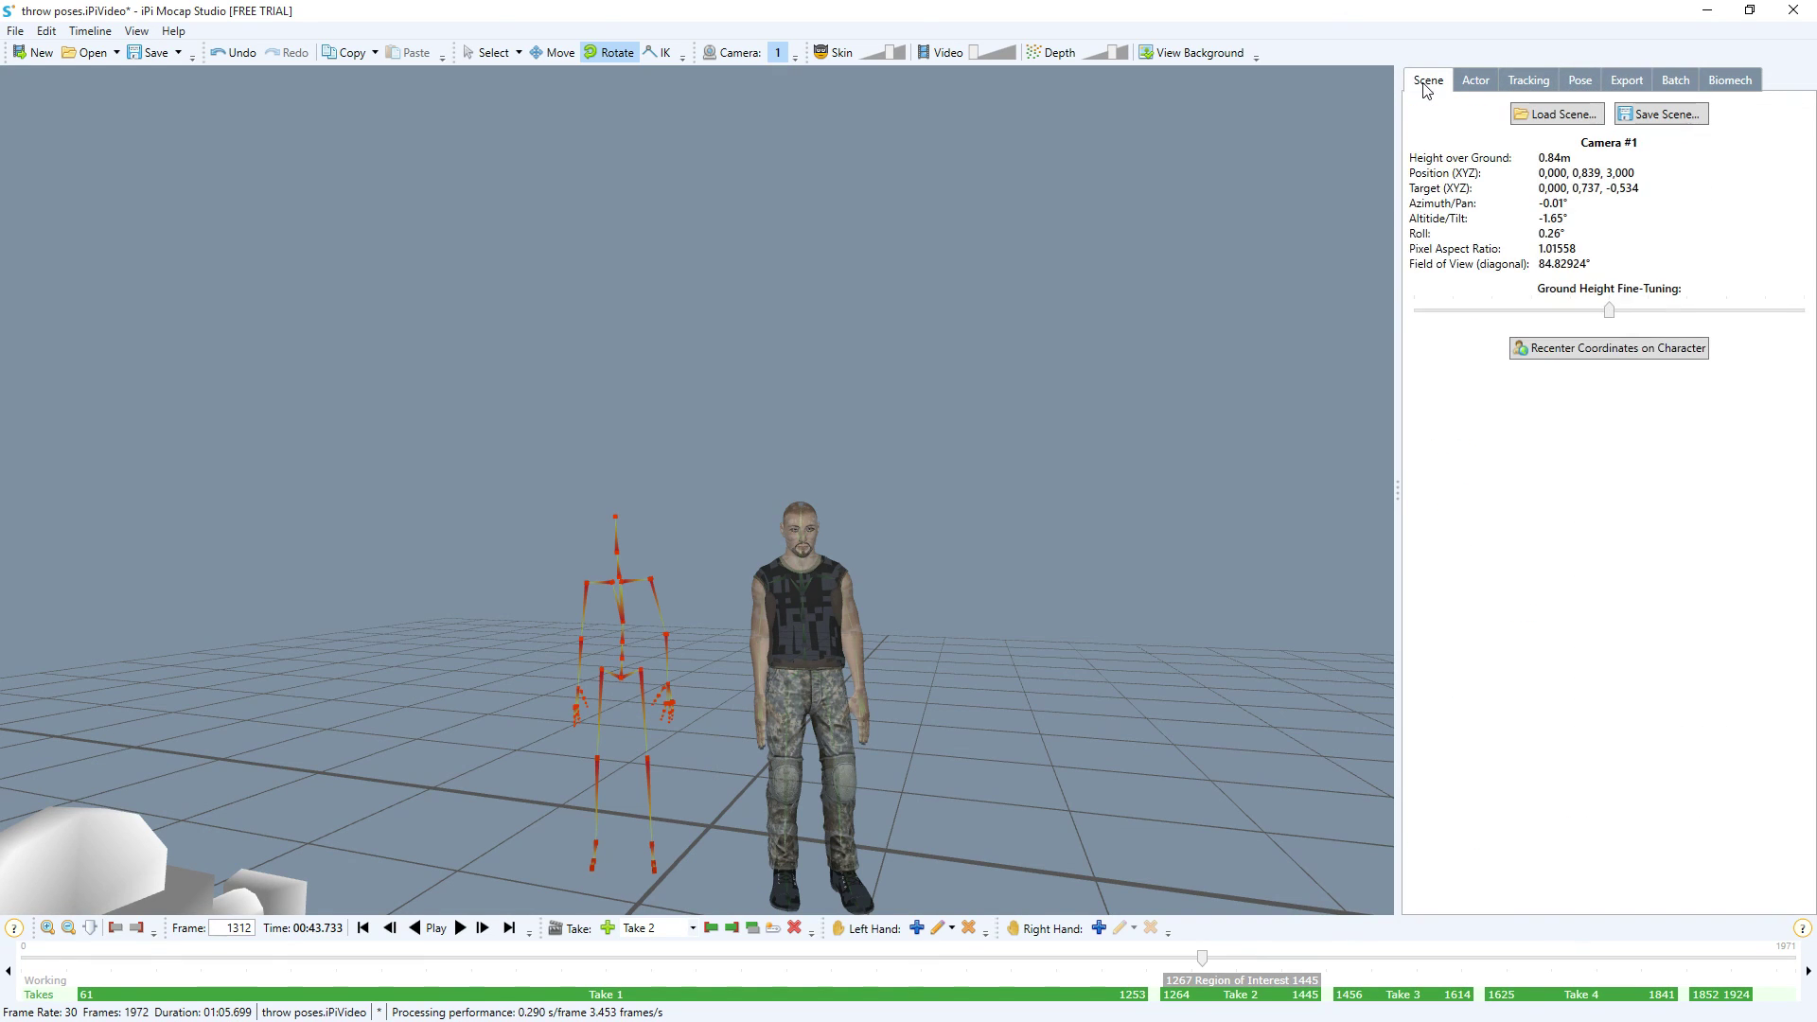
{"action": "left_click", "coordinate": [1476, 80]}
{"action": "left_click", "coordinate": [1511, 82]}
{"action": "left_click", "coordinate": [1480, 80]}
{"action": "left_click", "coordinate": [1521, 85]}
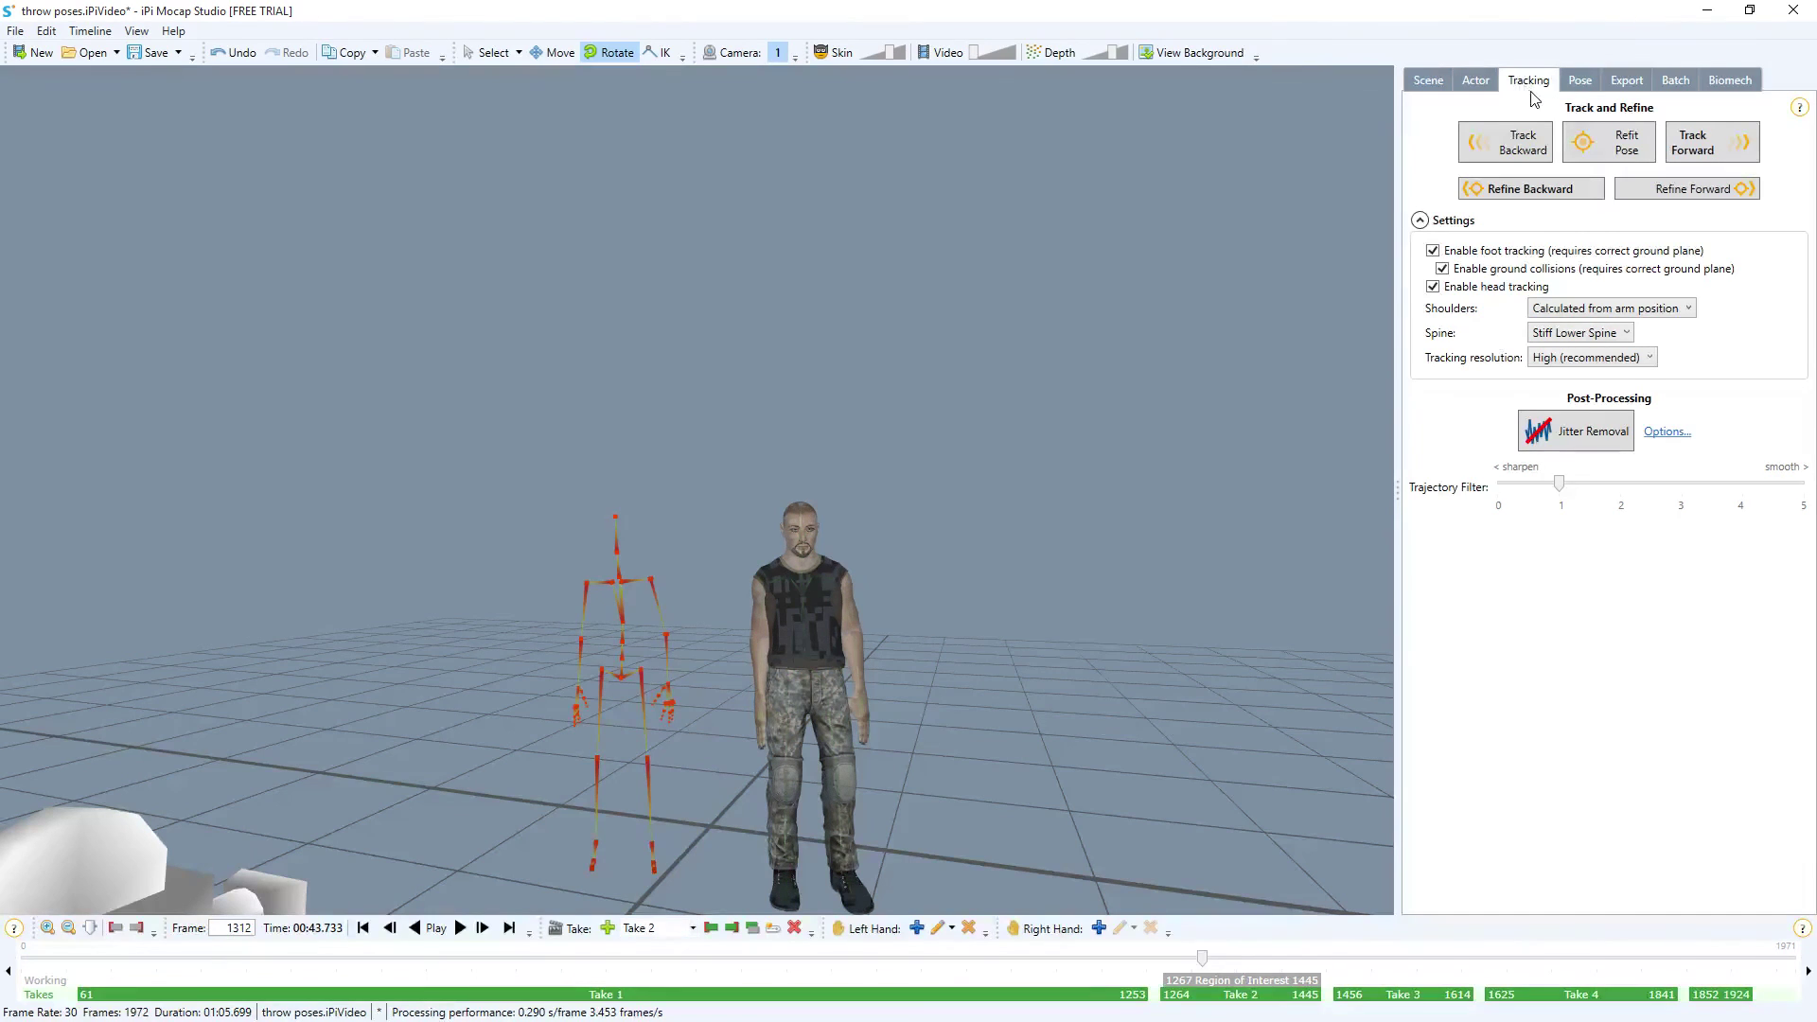
{"action": "left_click", "coordinate": [1690, 191]}
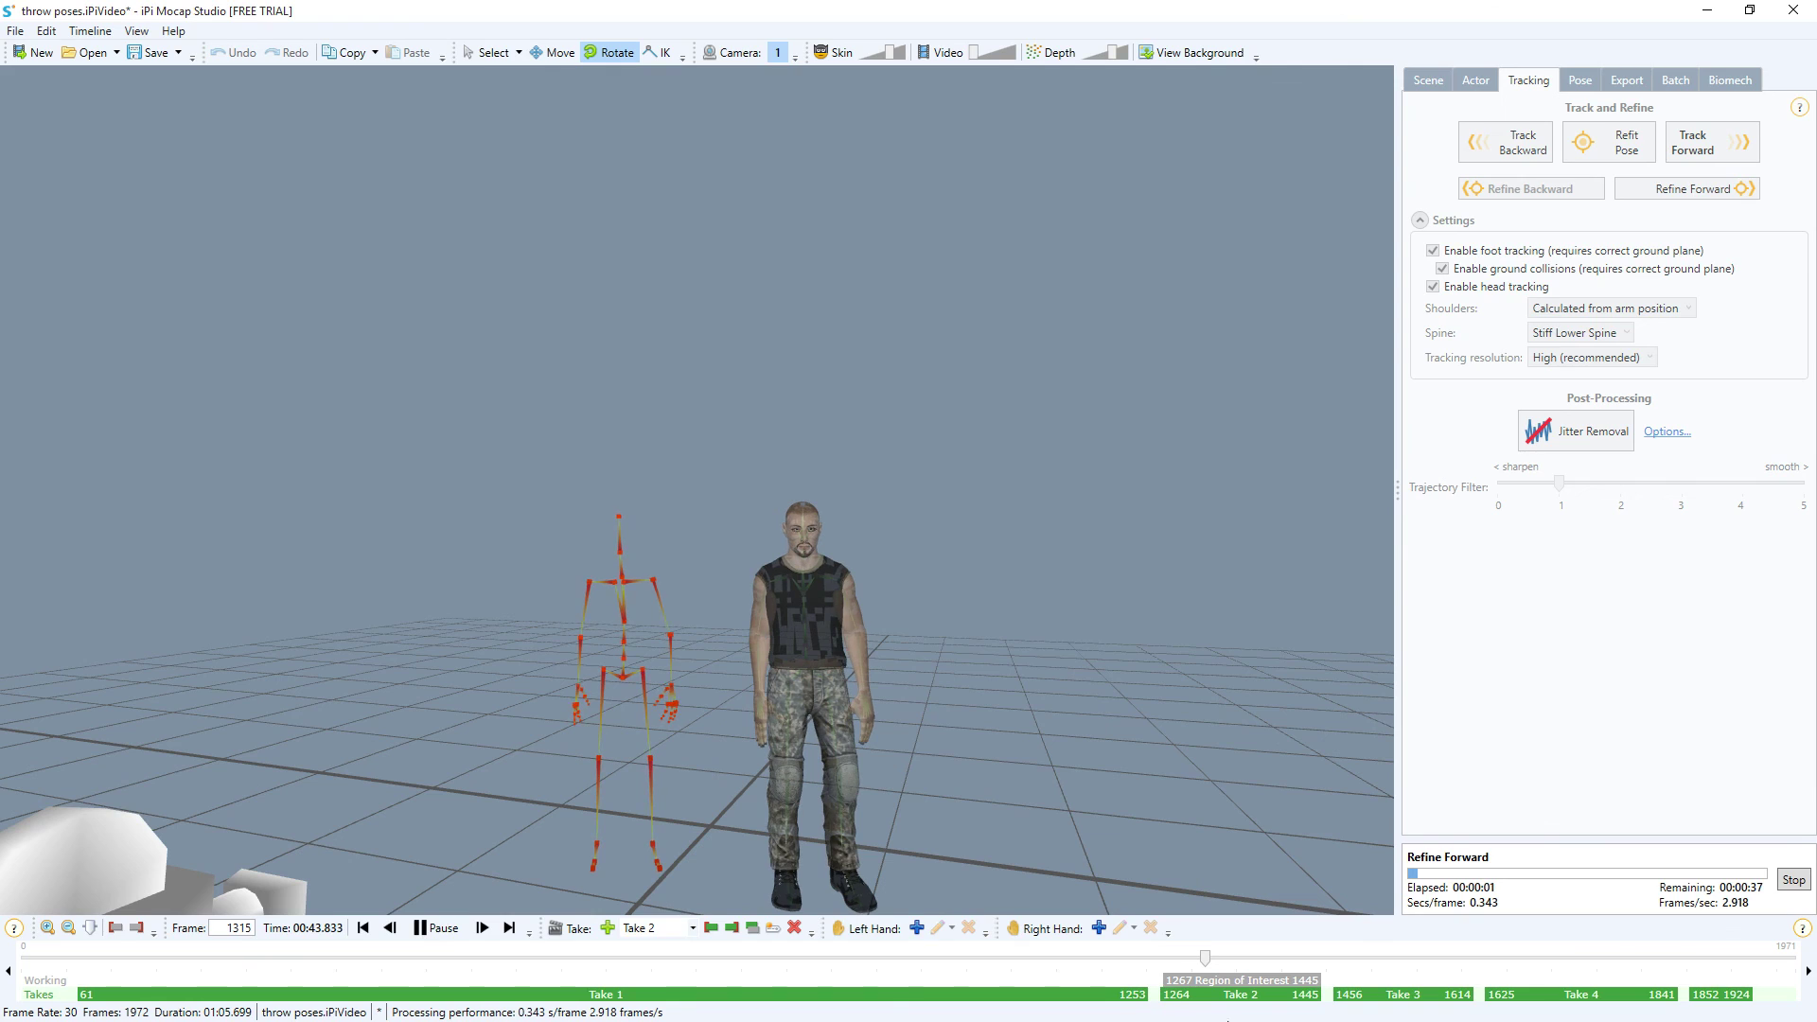